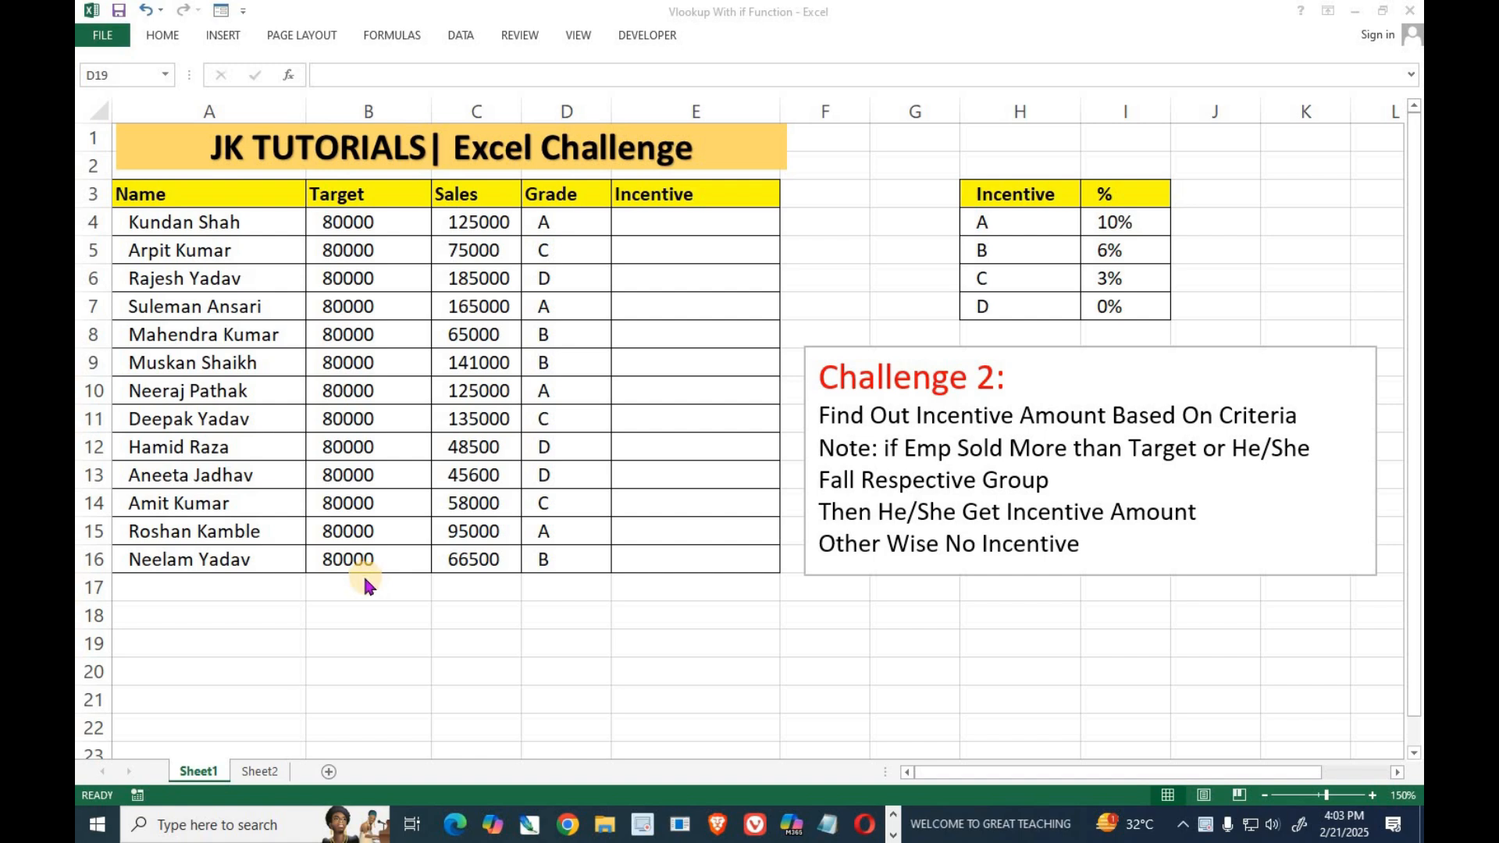
Open Sheet2 and examine the name, employee ID and department columns of the records table.
click(272, 773)
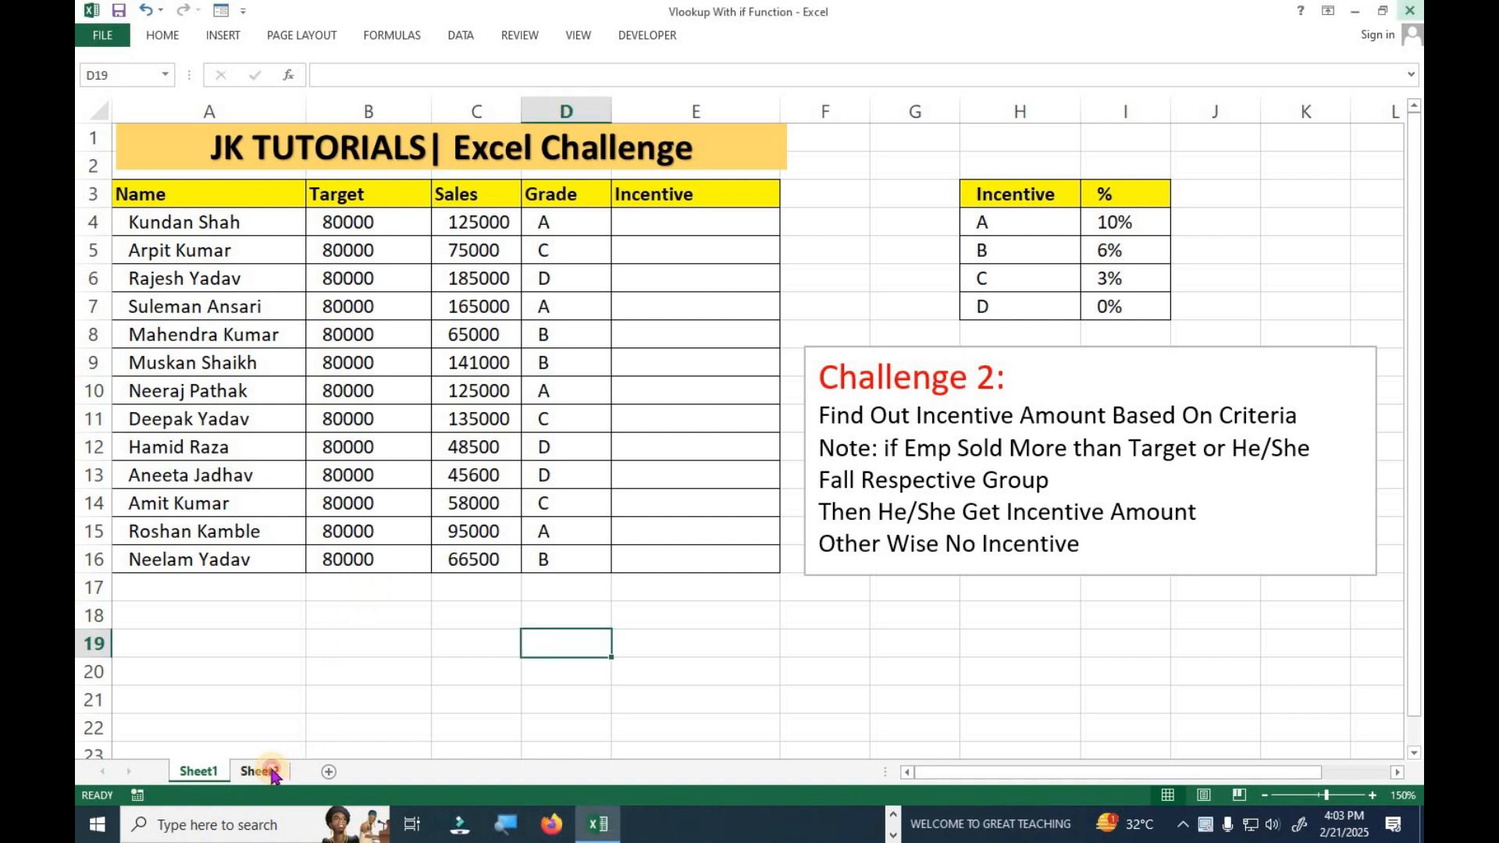
click(265, 771)
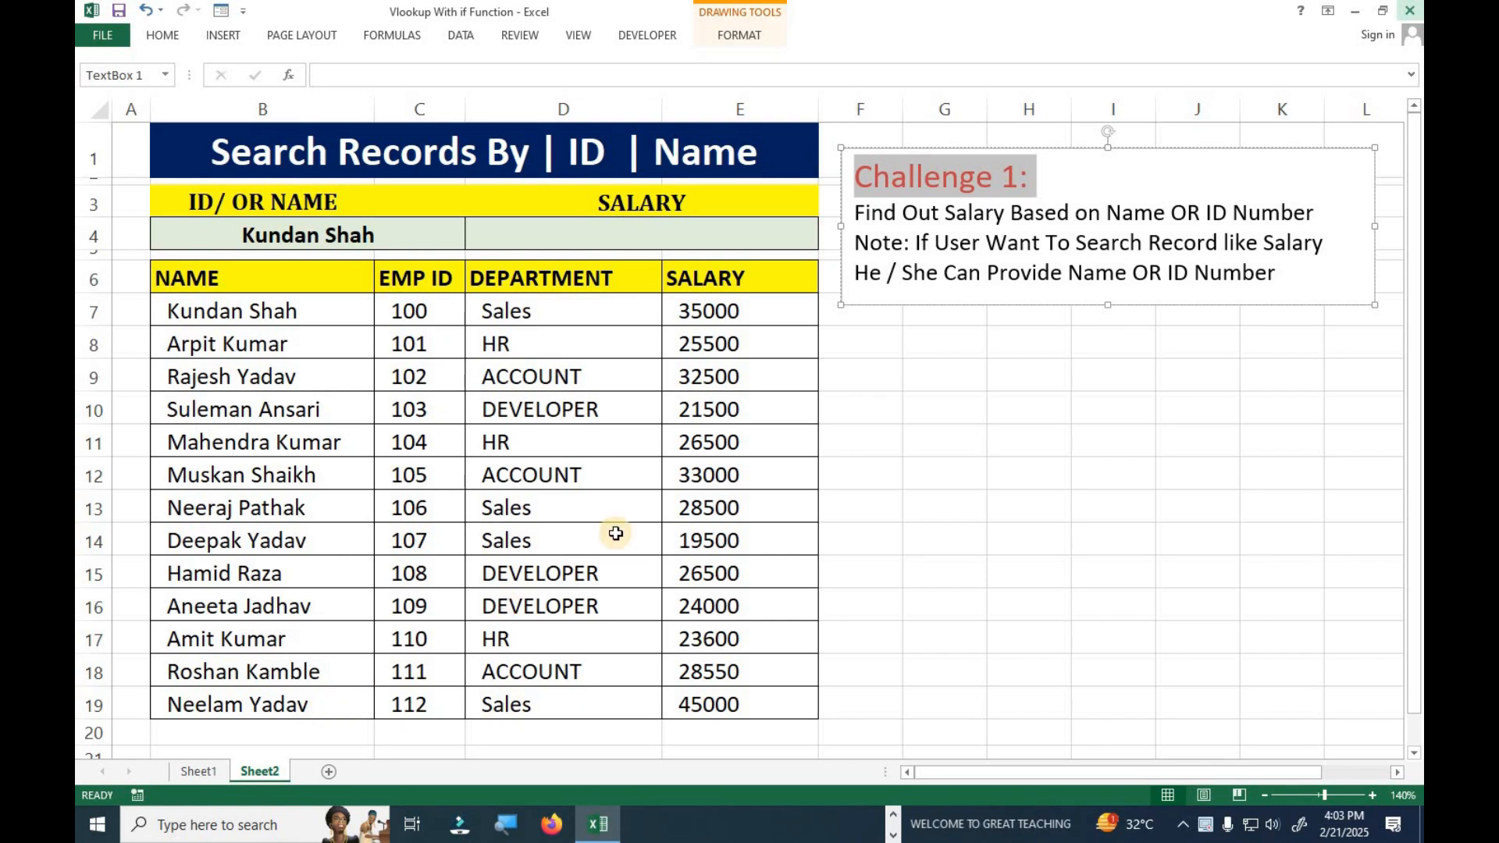
drag(234, 282, 703, 707)
drag(269, 284, 291, 703)
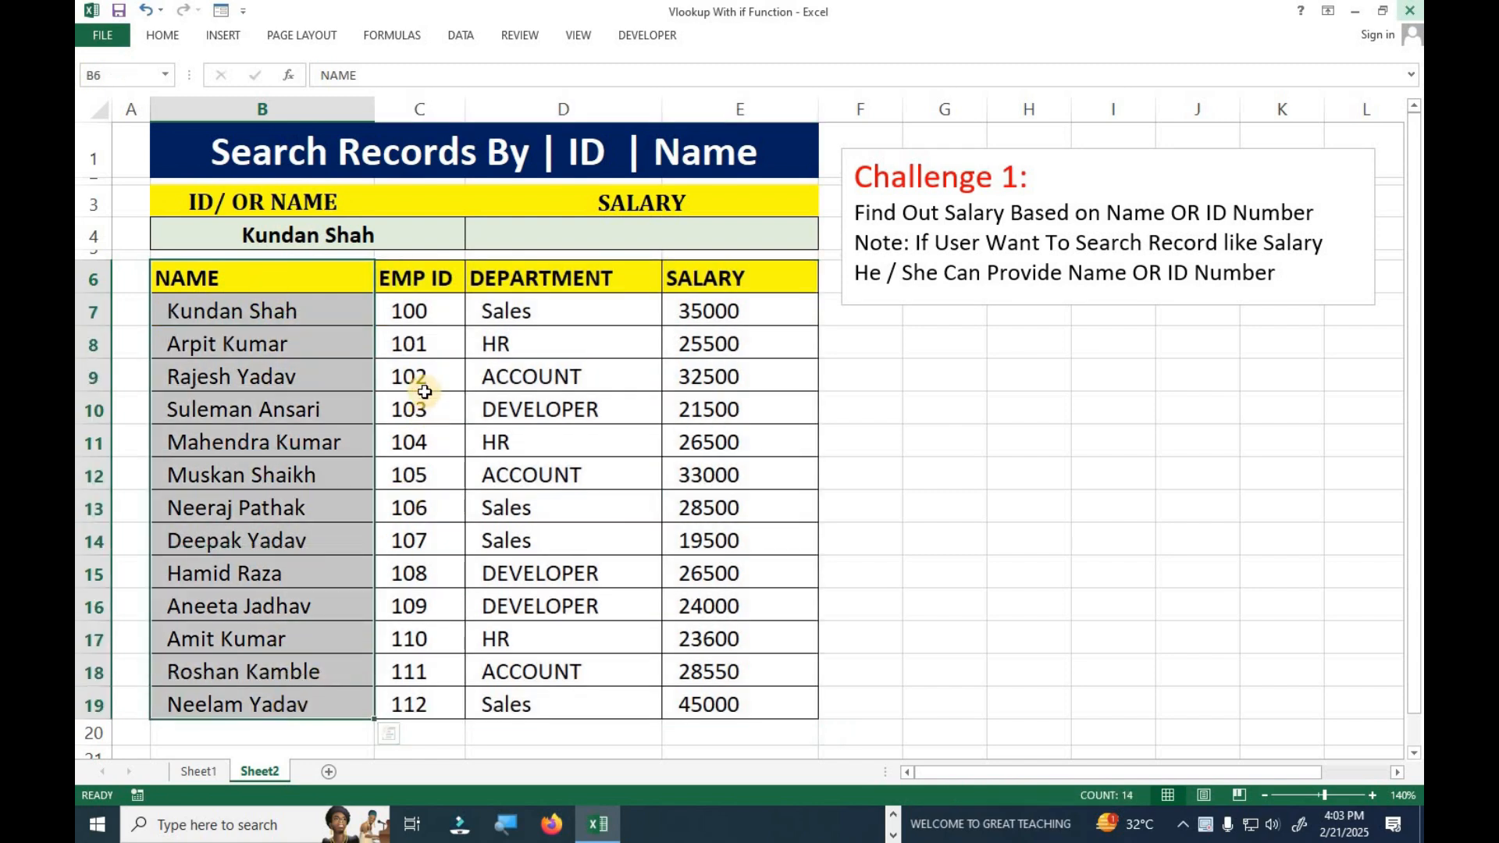
drag(419, 287, 420, 732)
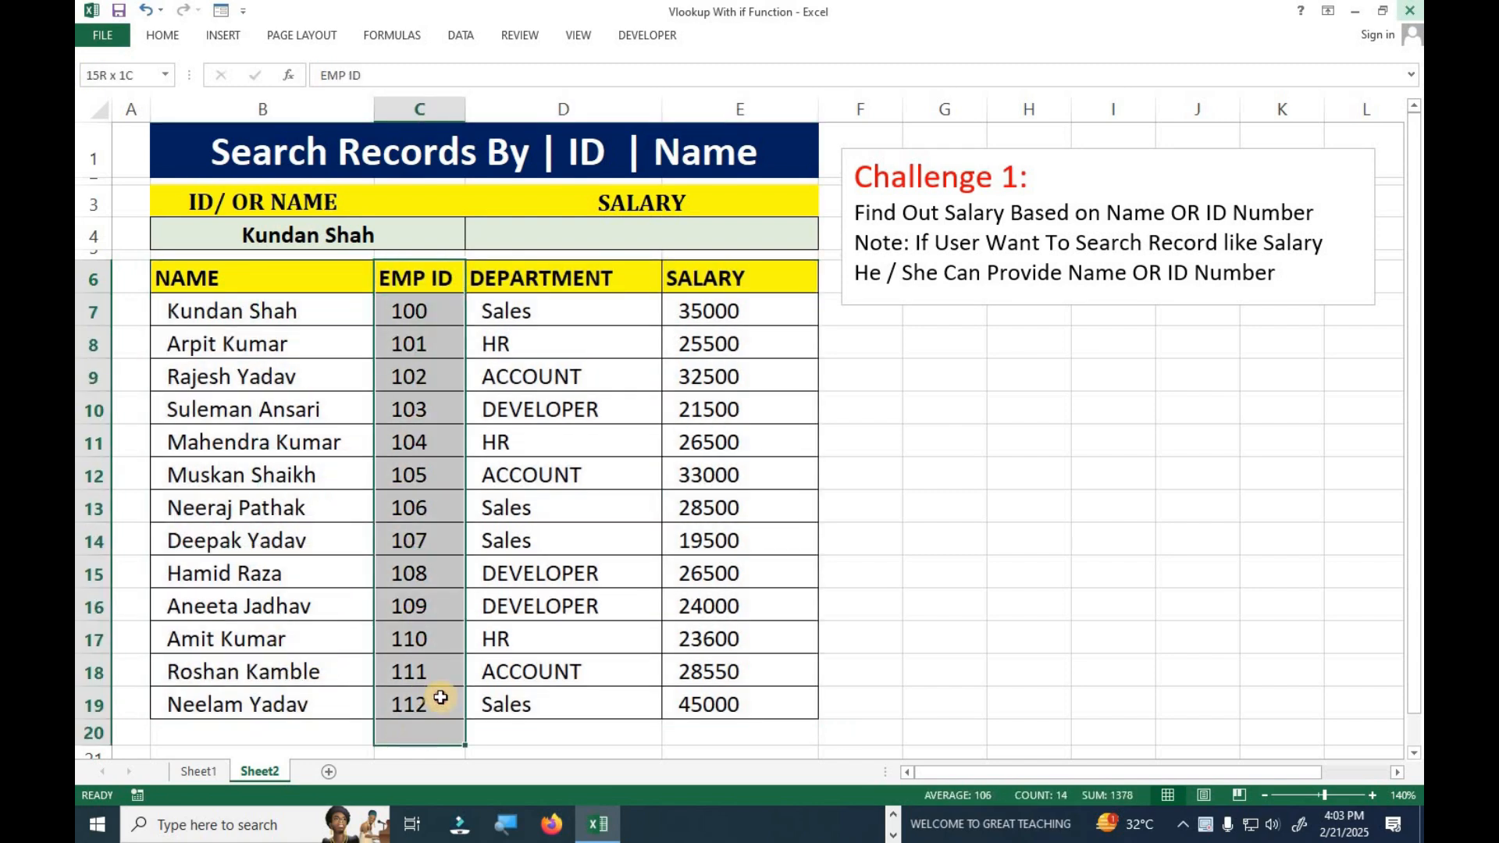
drag(563, 289, 530, 703)
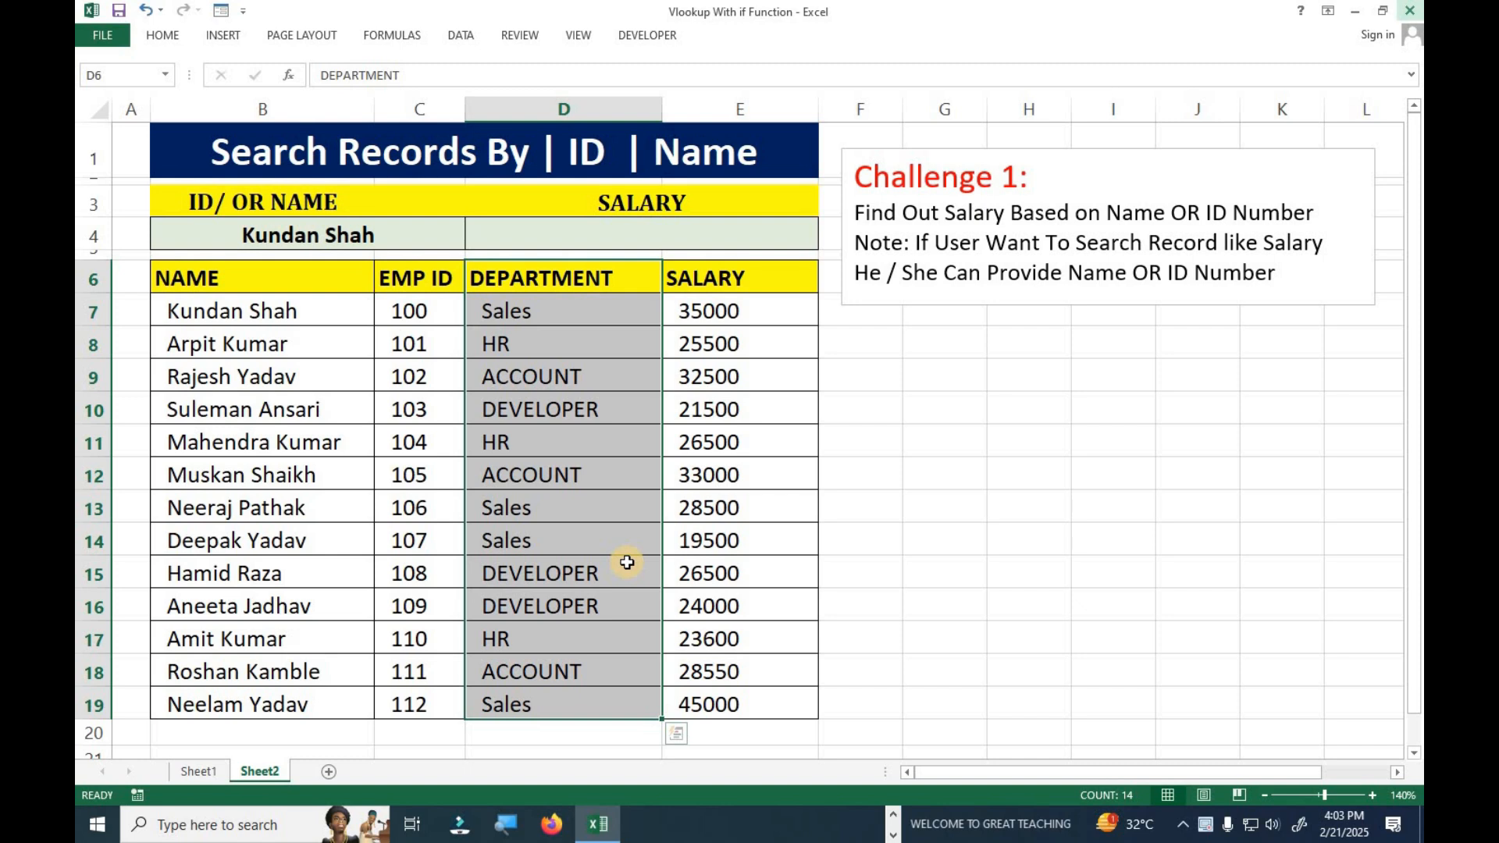
Examine the ID/name search cell and salary result cell in row 4, plus the employee ID and salary columns they relate to.
click(603, 235)
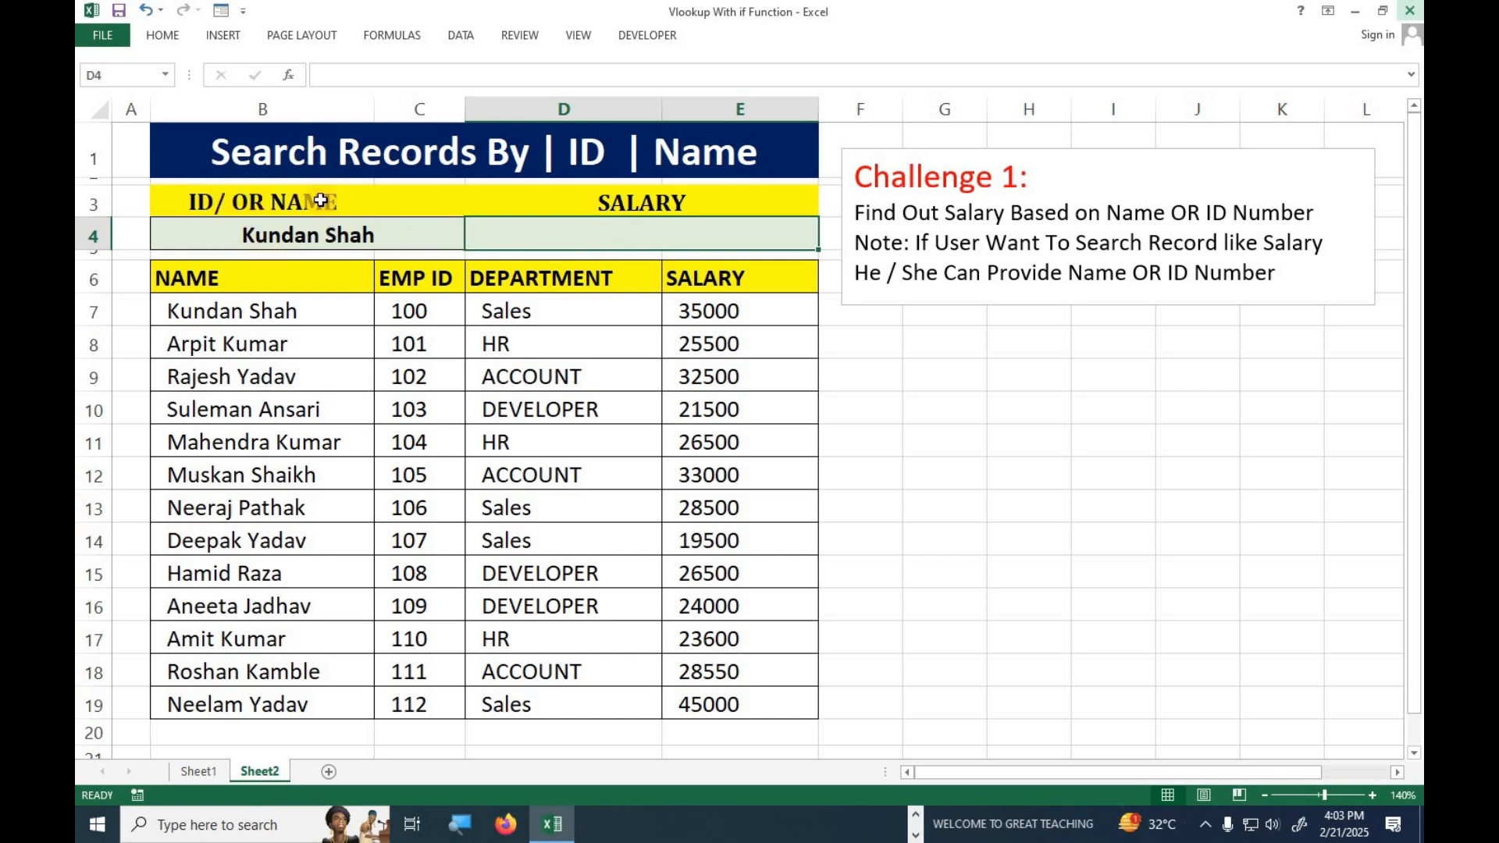
click(282, 237)
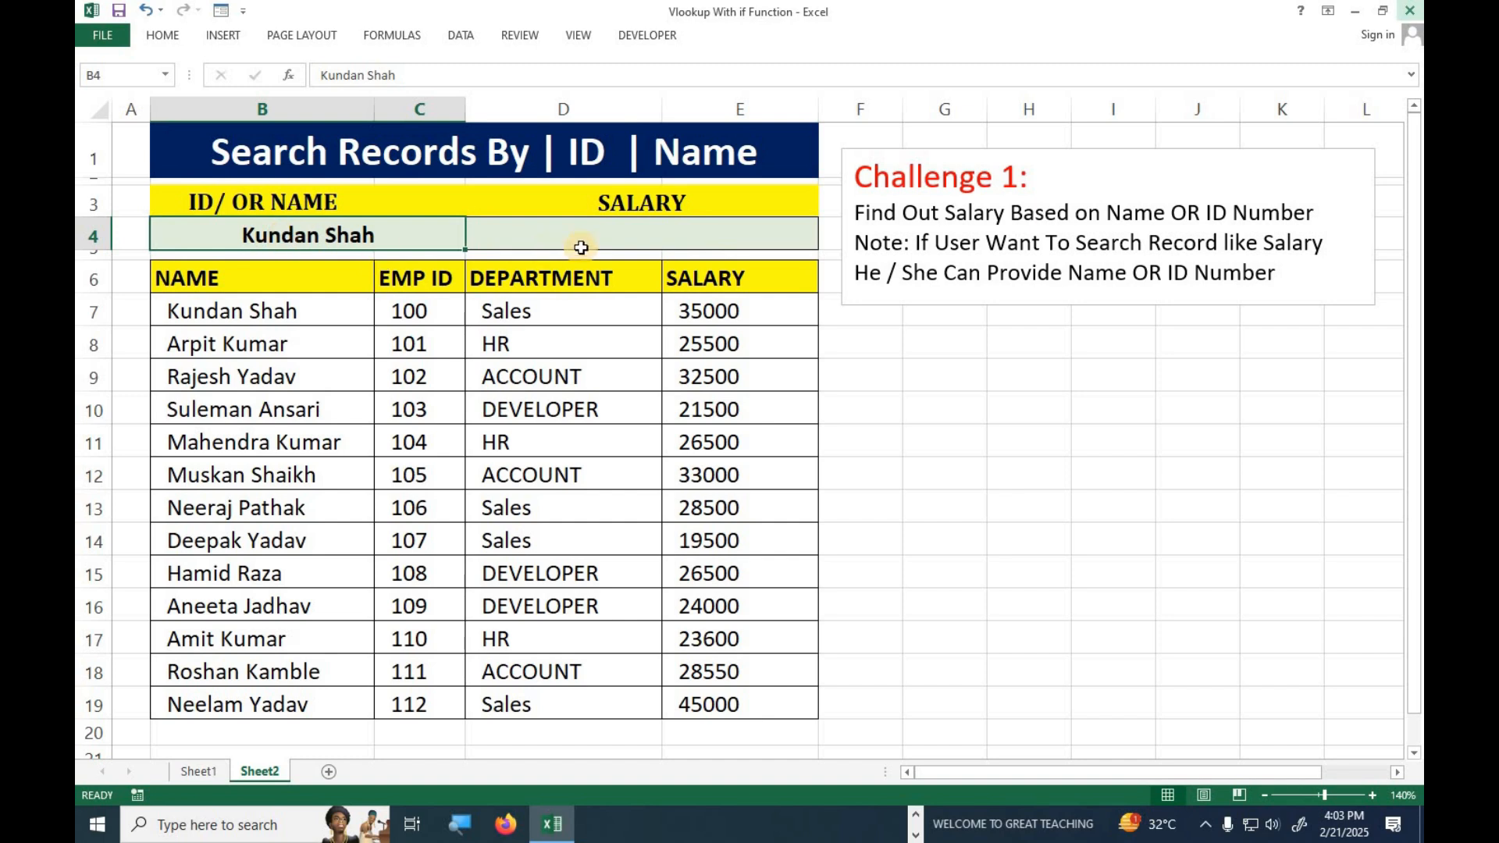
click(643, 235)
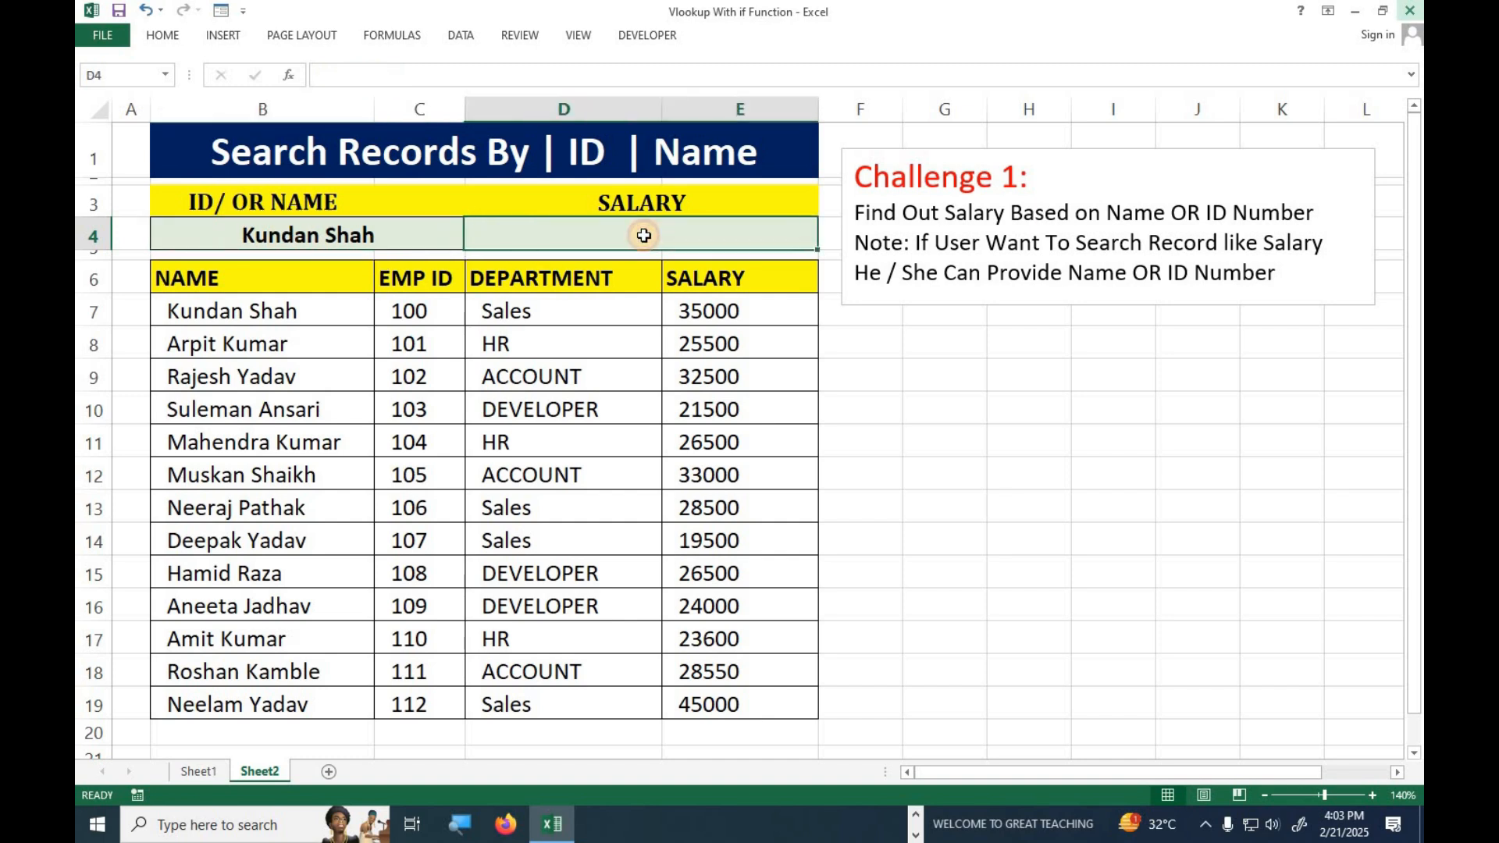
click(321, 235)
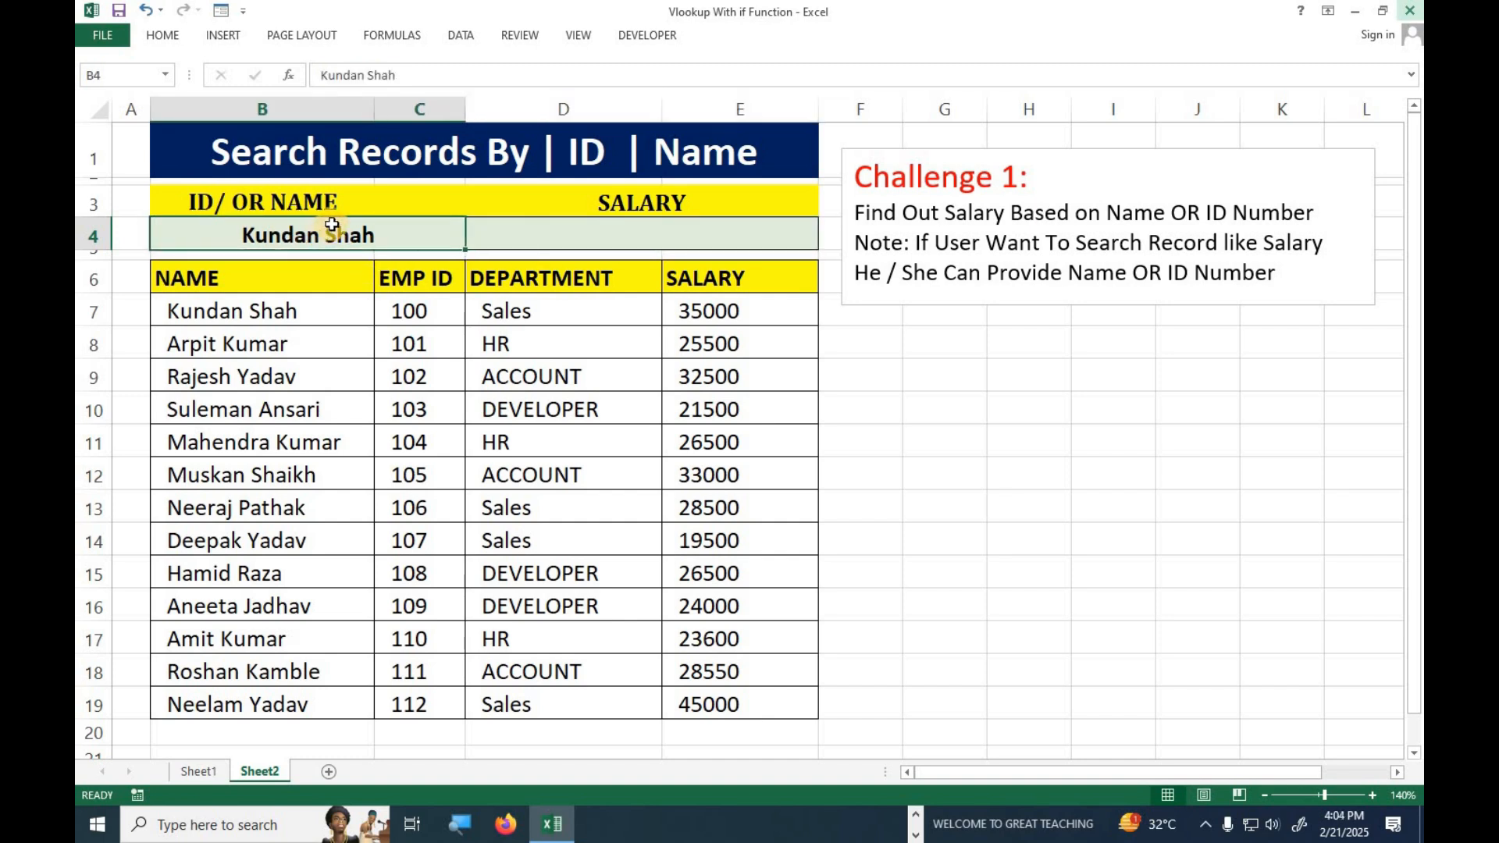
click(546, 237)
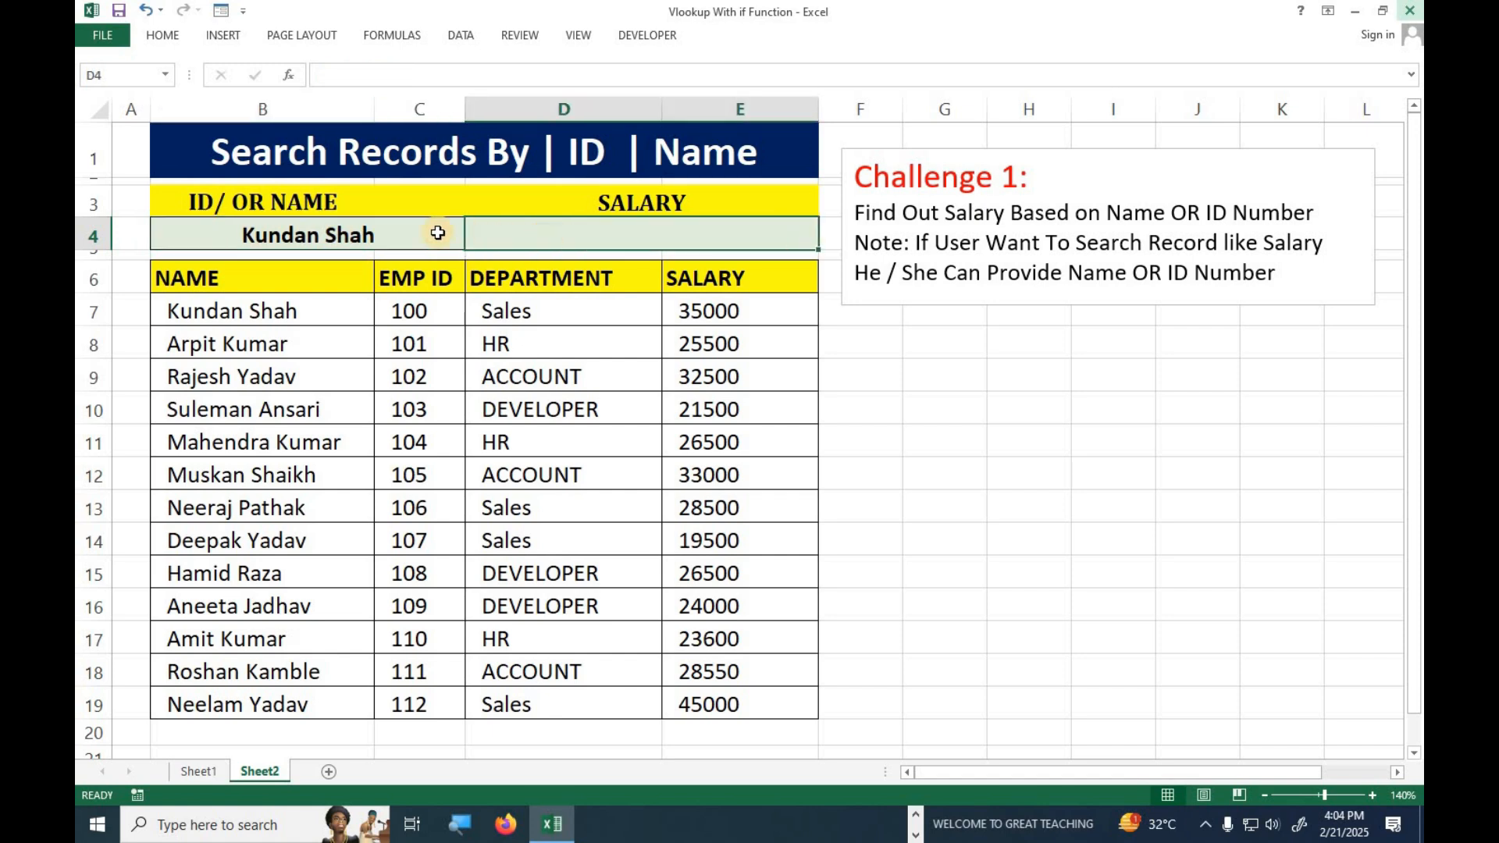
click(344, 232)
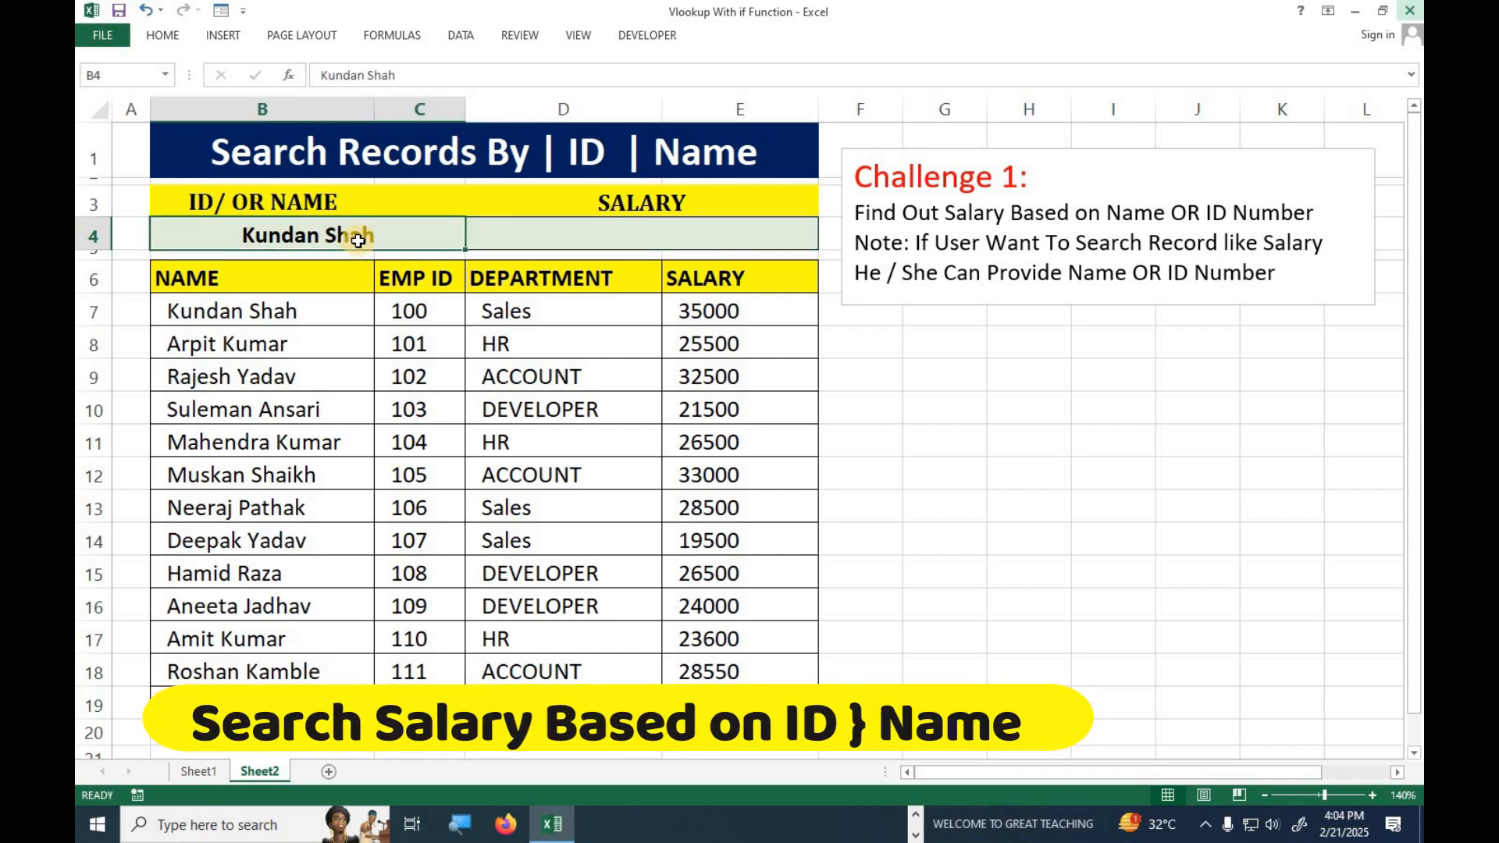
drag(423, 306, 420, 685)
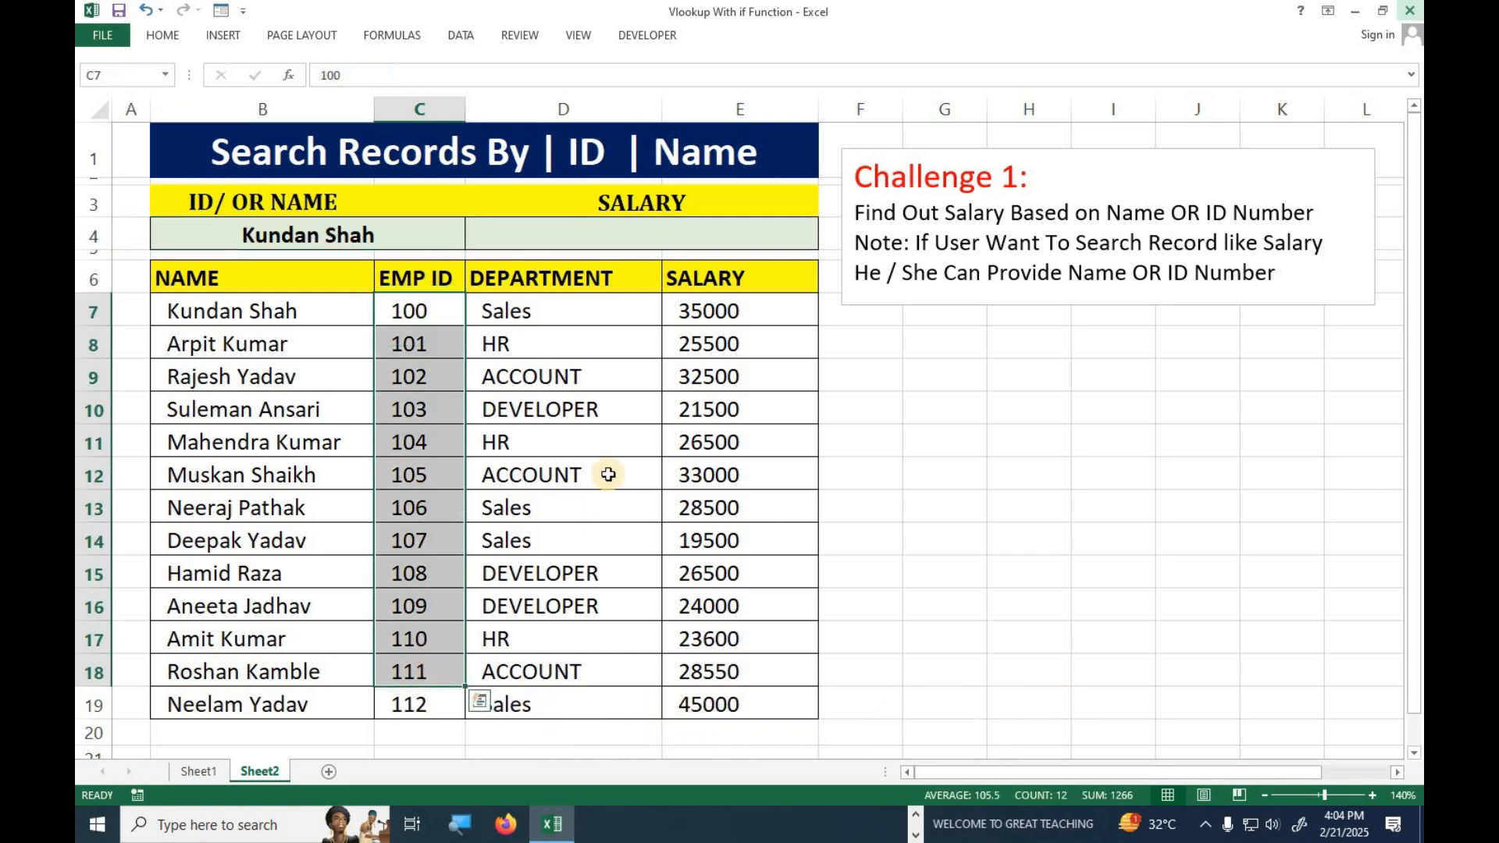
drag(709, 312, 697, 705)
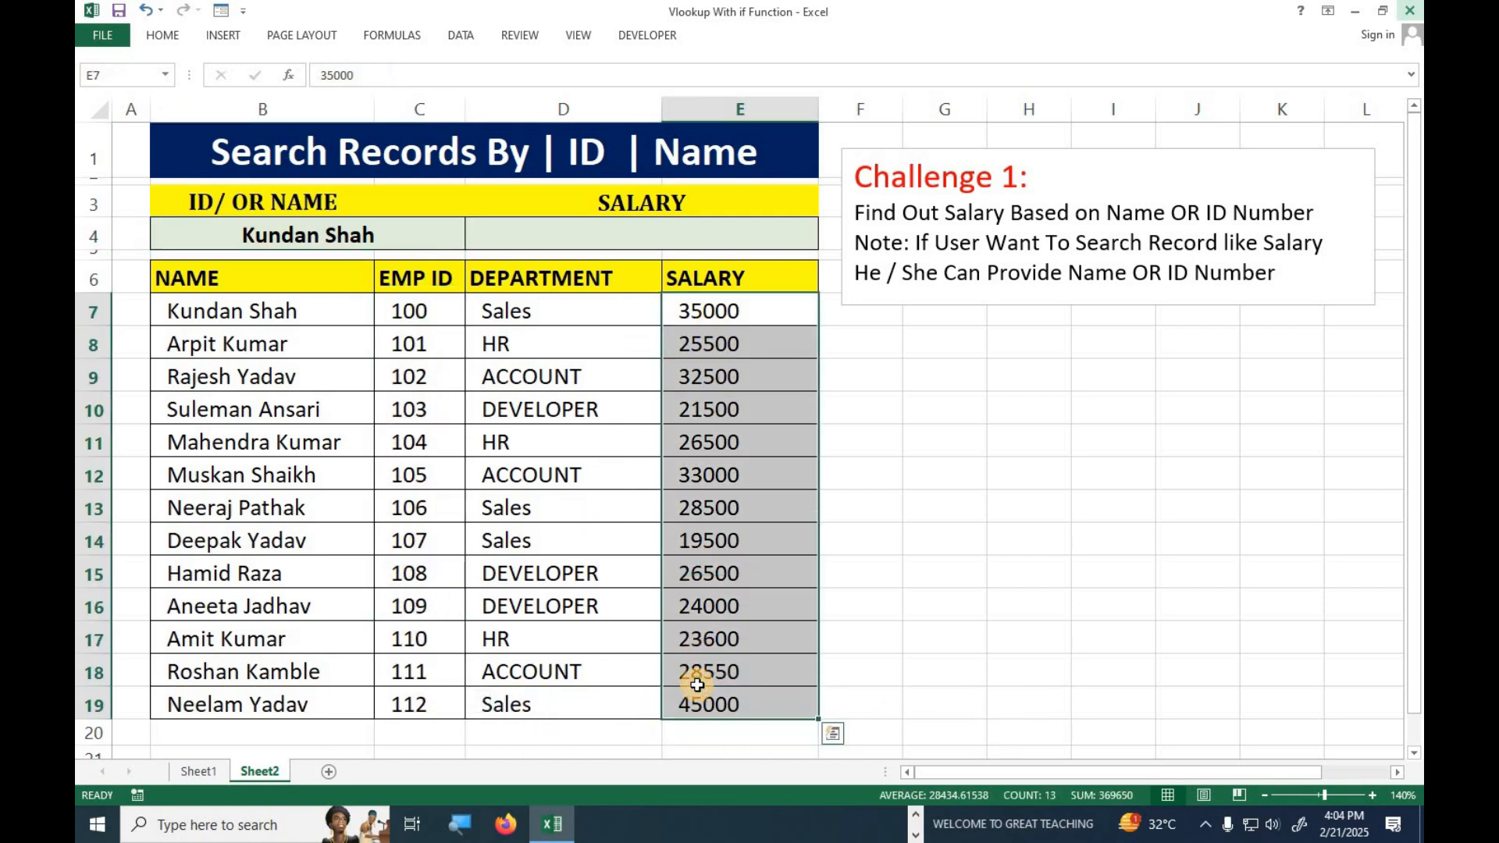
Open Sheet1 and examine the name, target, sales, grade and incentive columns and the incentive percentage table.
click(198, 771)
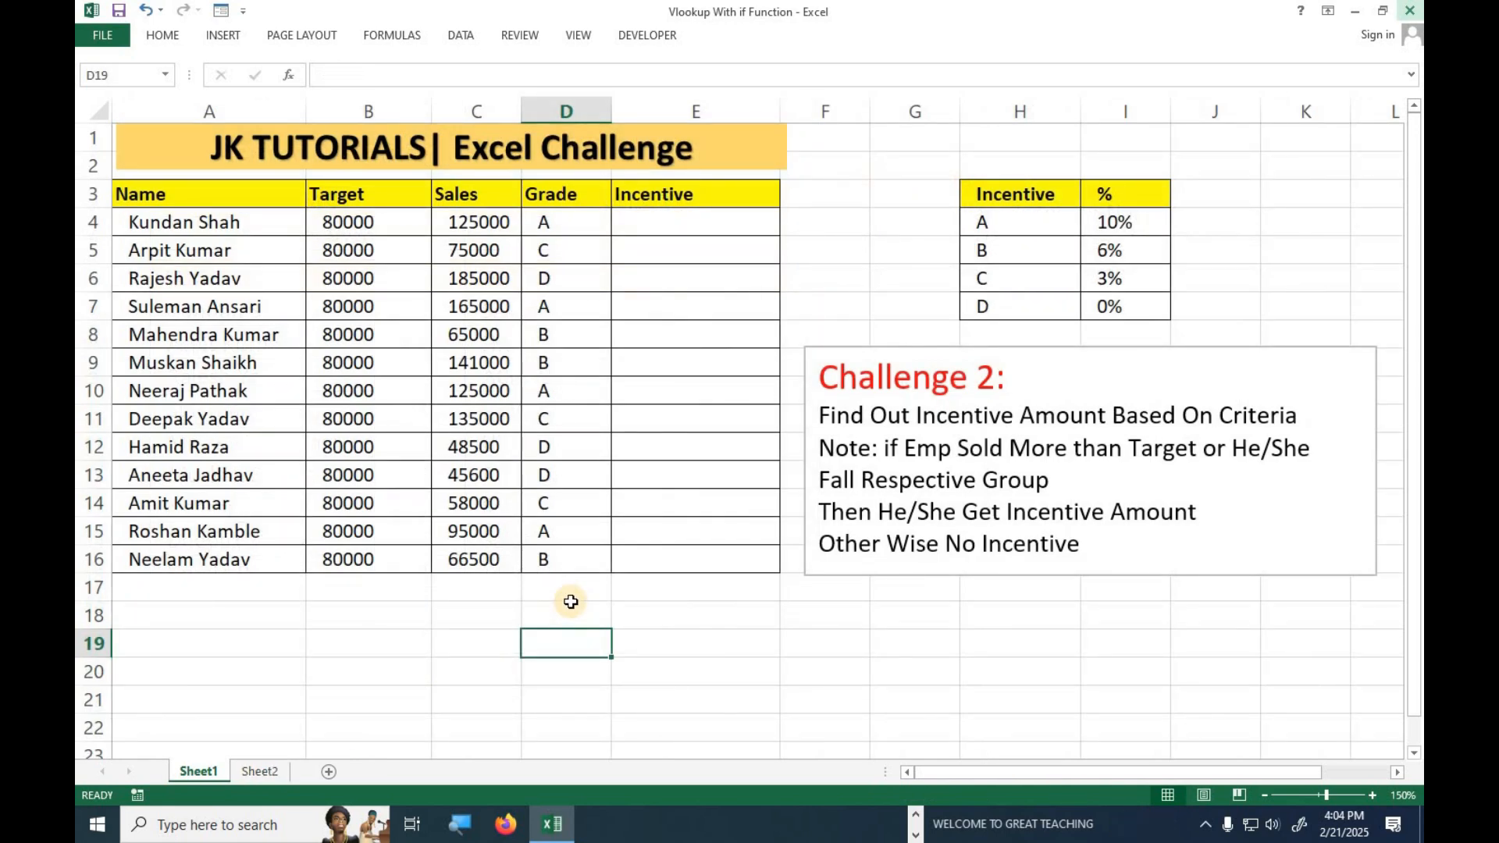
drag(199, 195, 191, 544)
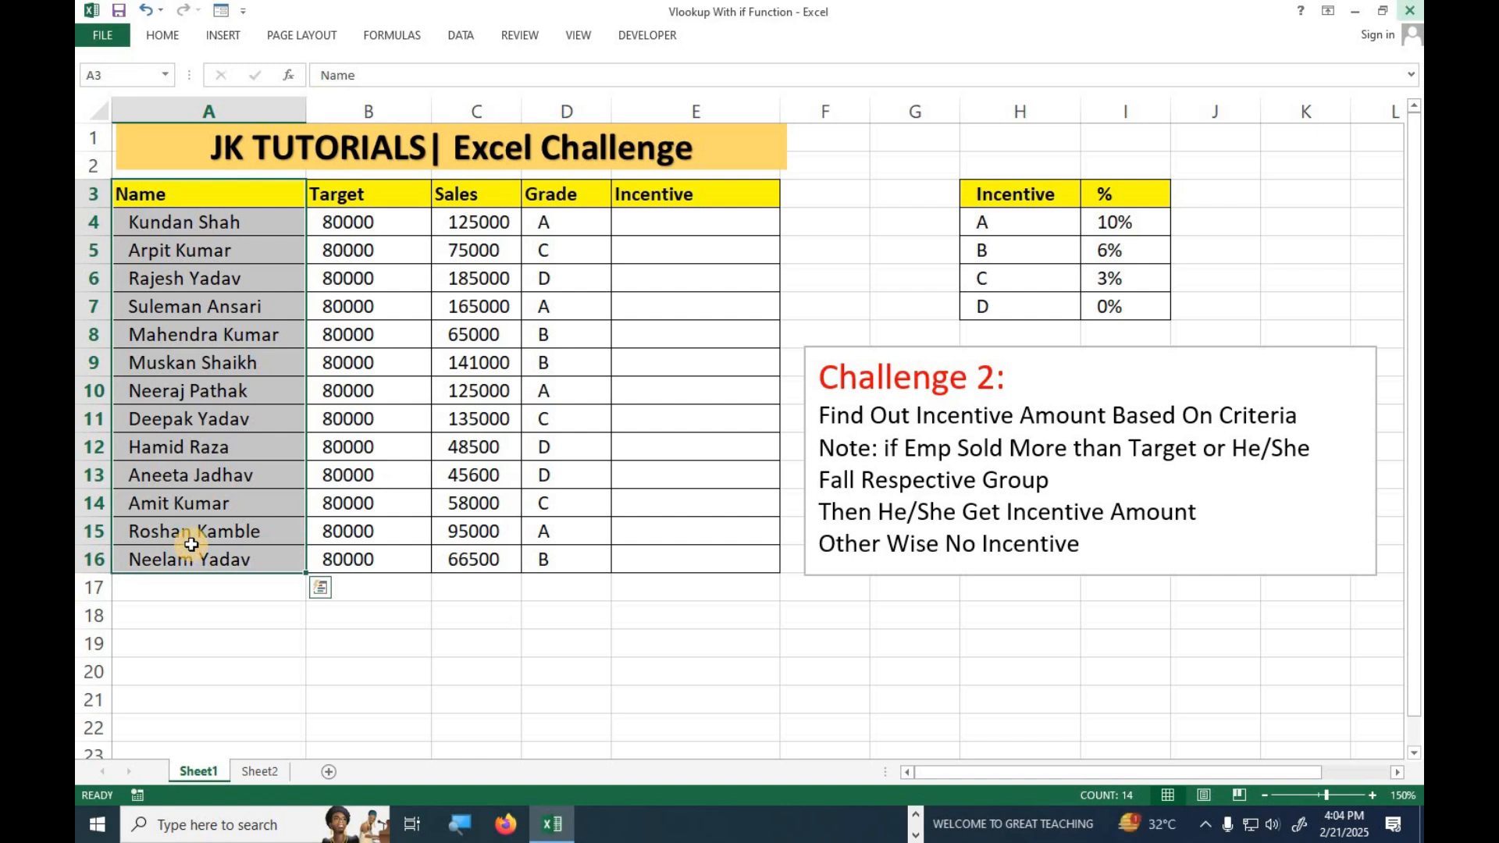
drag(343, 194, 383, 559)
drag(469, 194, 469, 559)
drag(568, 203, 547, 559)
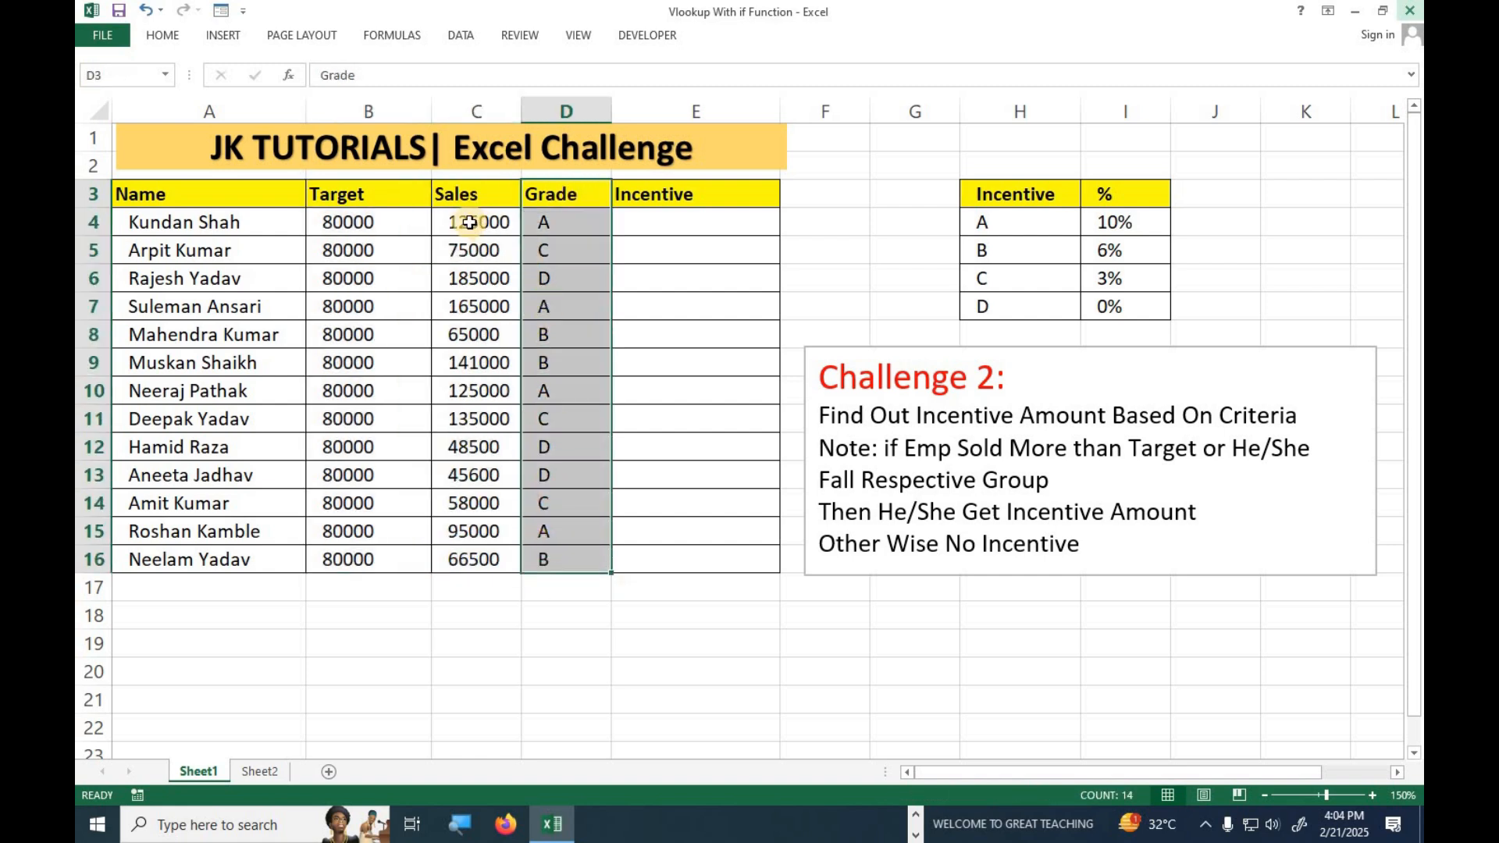
drag(975, 197, 1108, 306)
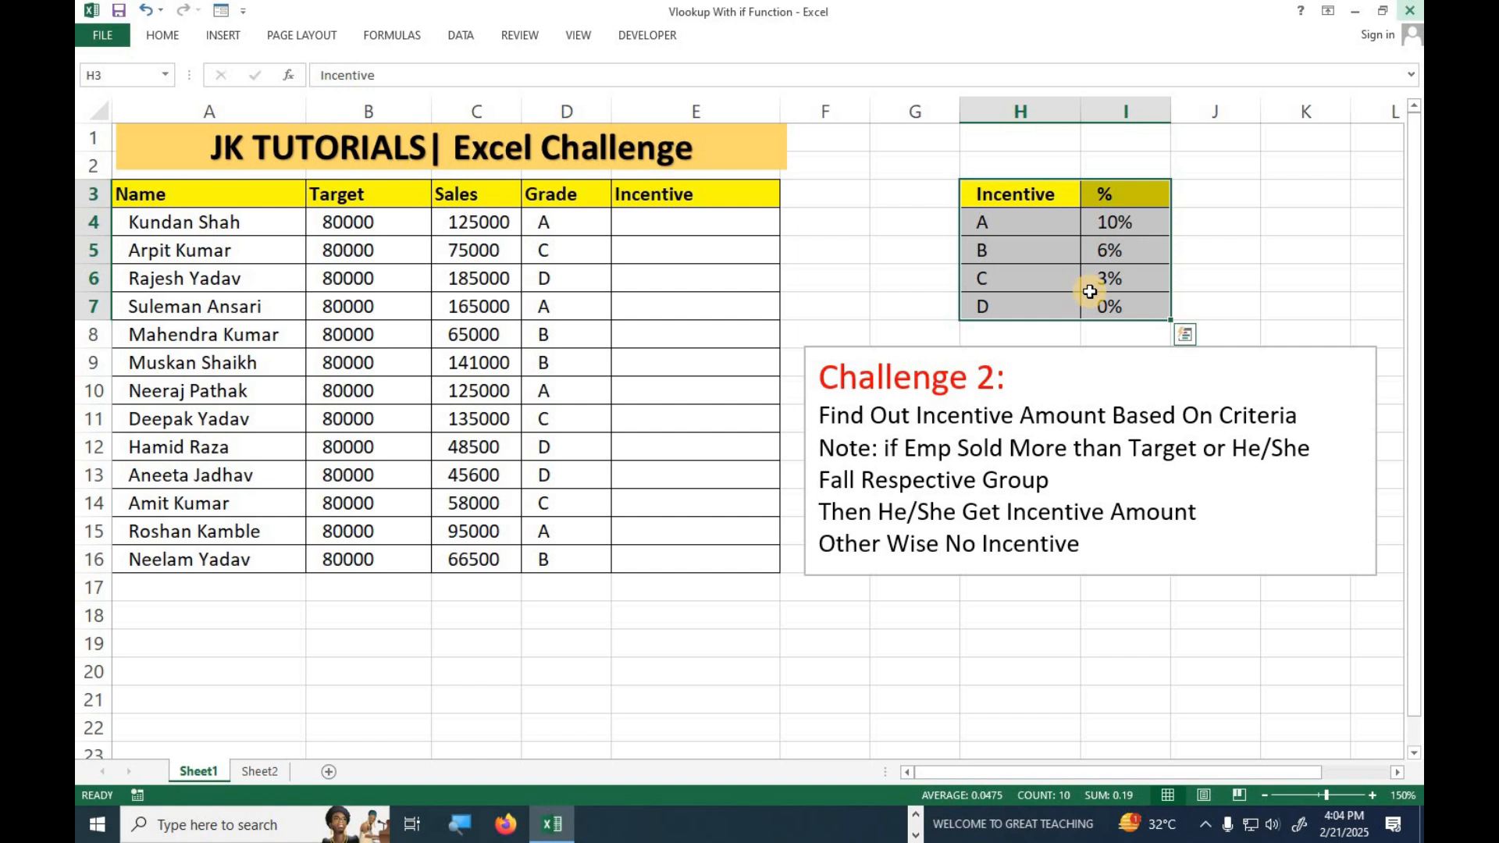
click(673, 222)
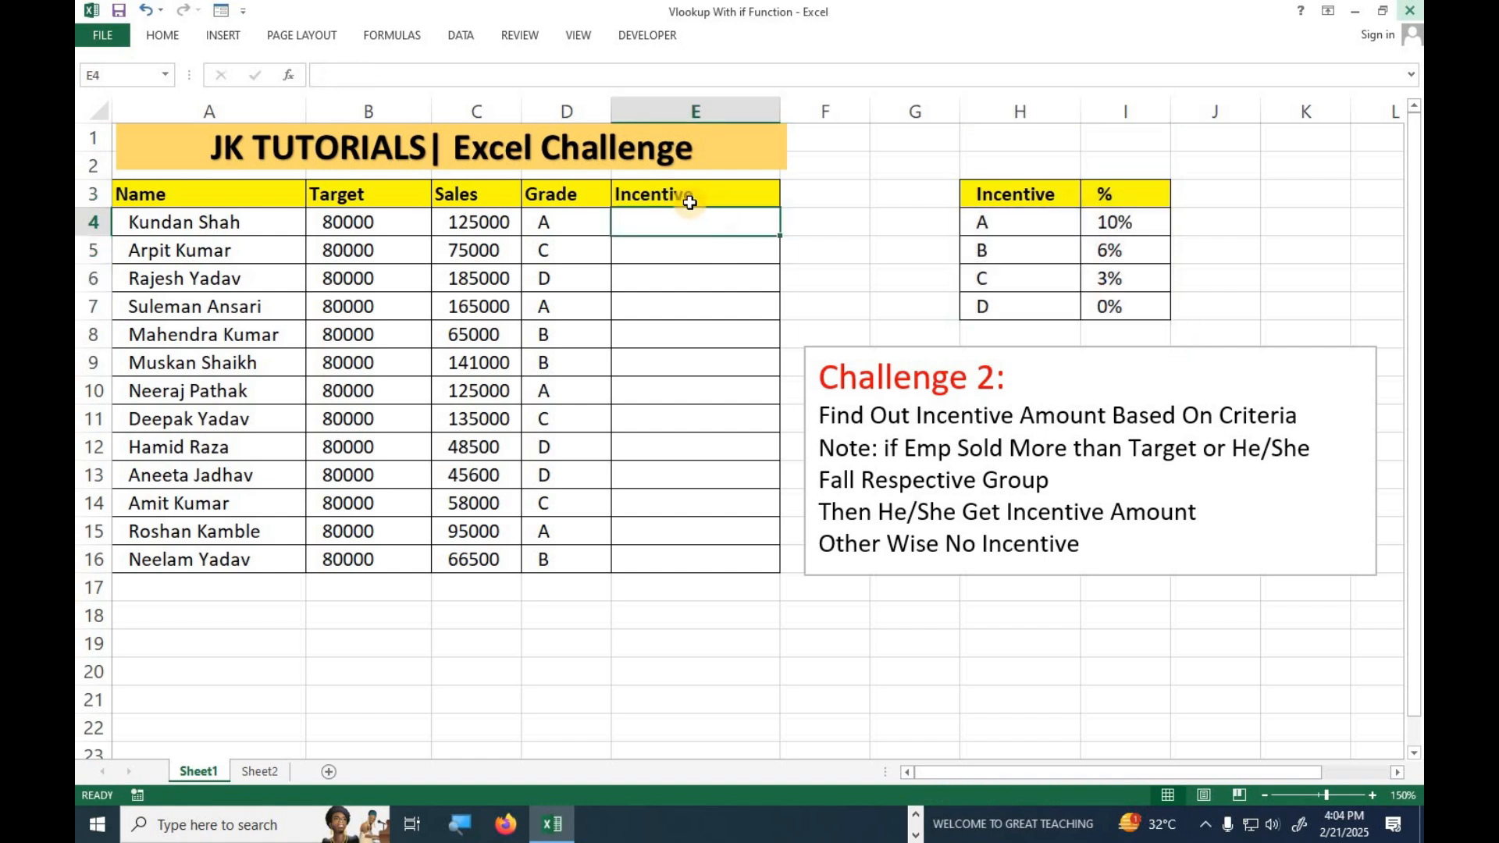
Shift the Challenge 2 text box toward the employee table and examine the grade percentages against the target, sales and grade values.
click(1066, 349)
drag(979, 313, 889, 470)
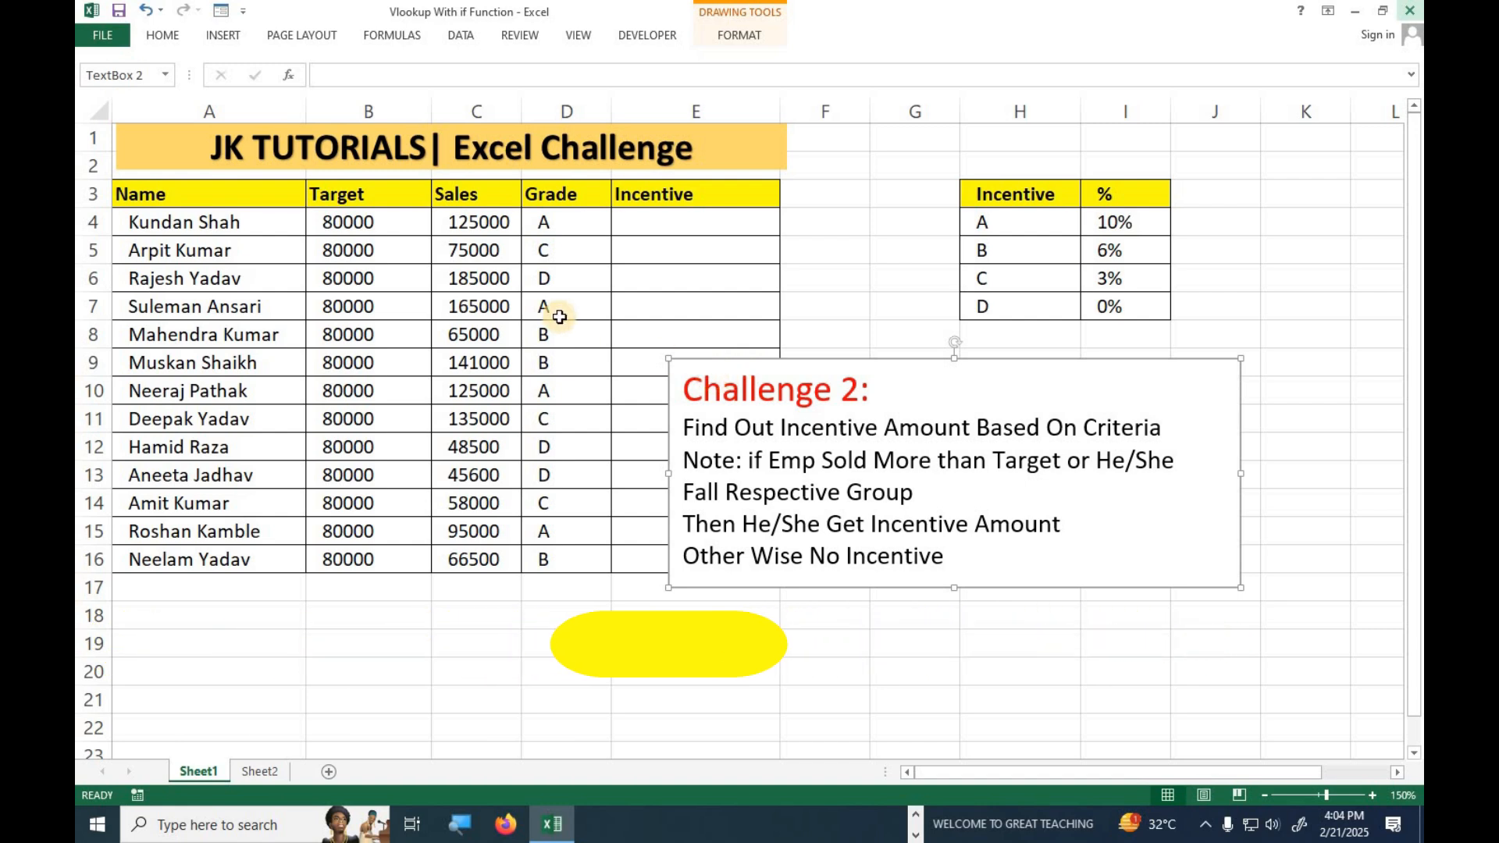
click(458, 228)
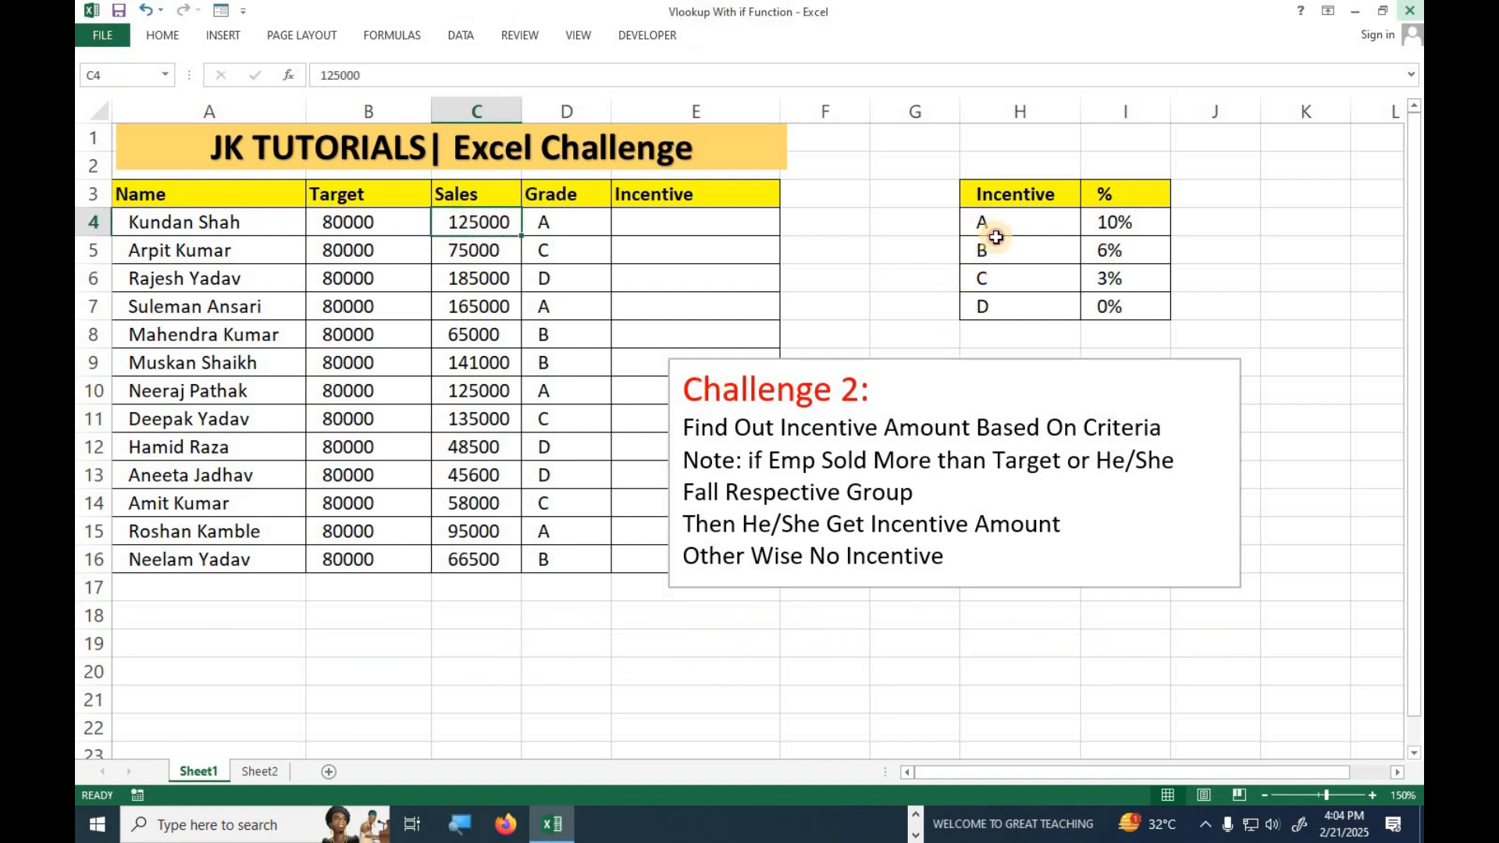
drag(989, 232, 1121, 284)
drag(984, 306, 1089, 313)
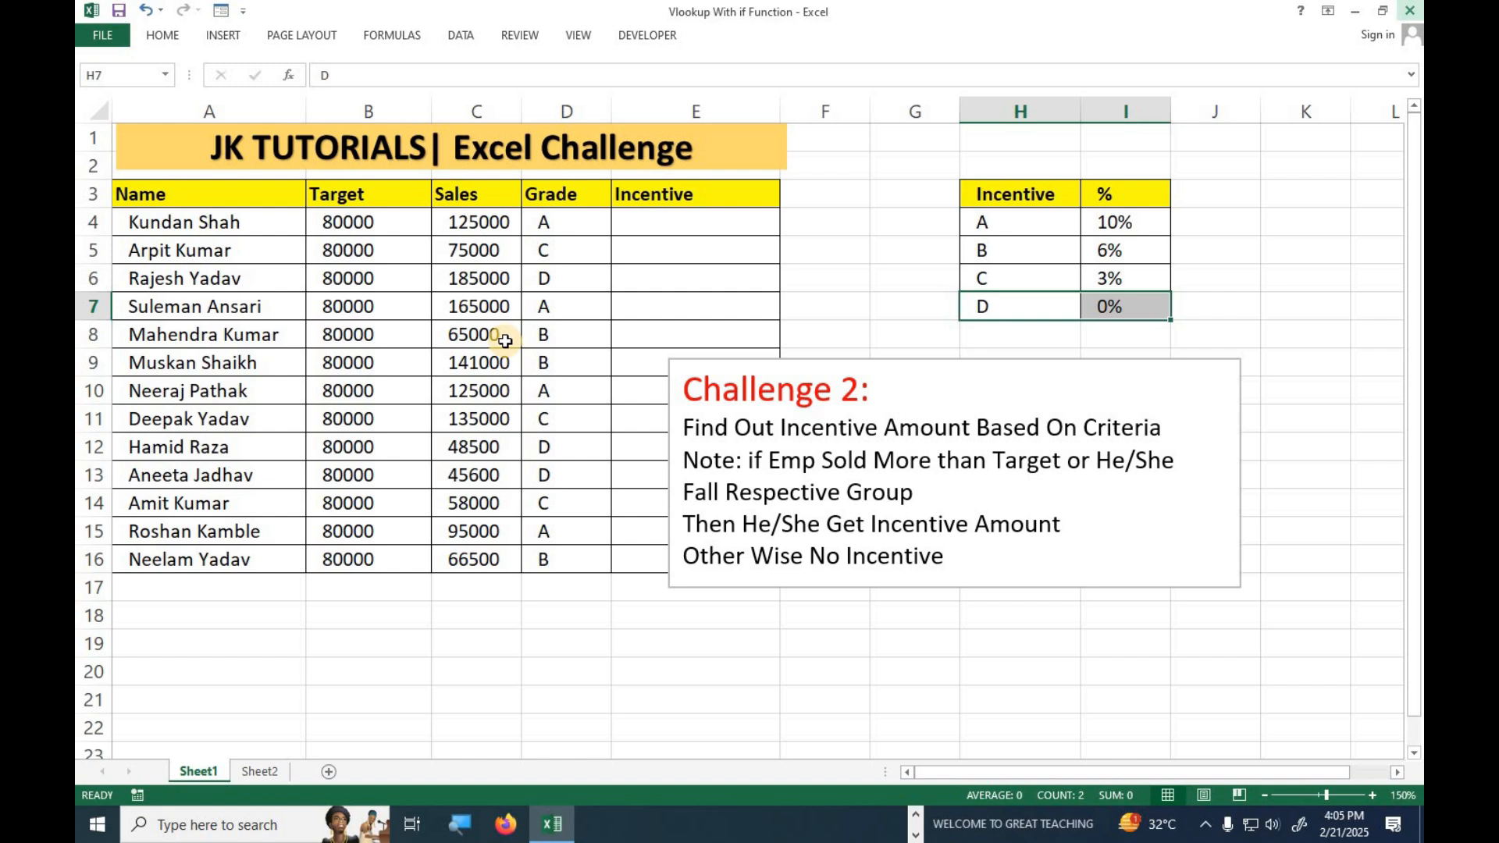
drag(349, 222, 528, 340)
click(363, 333)
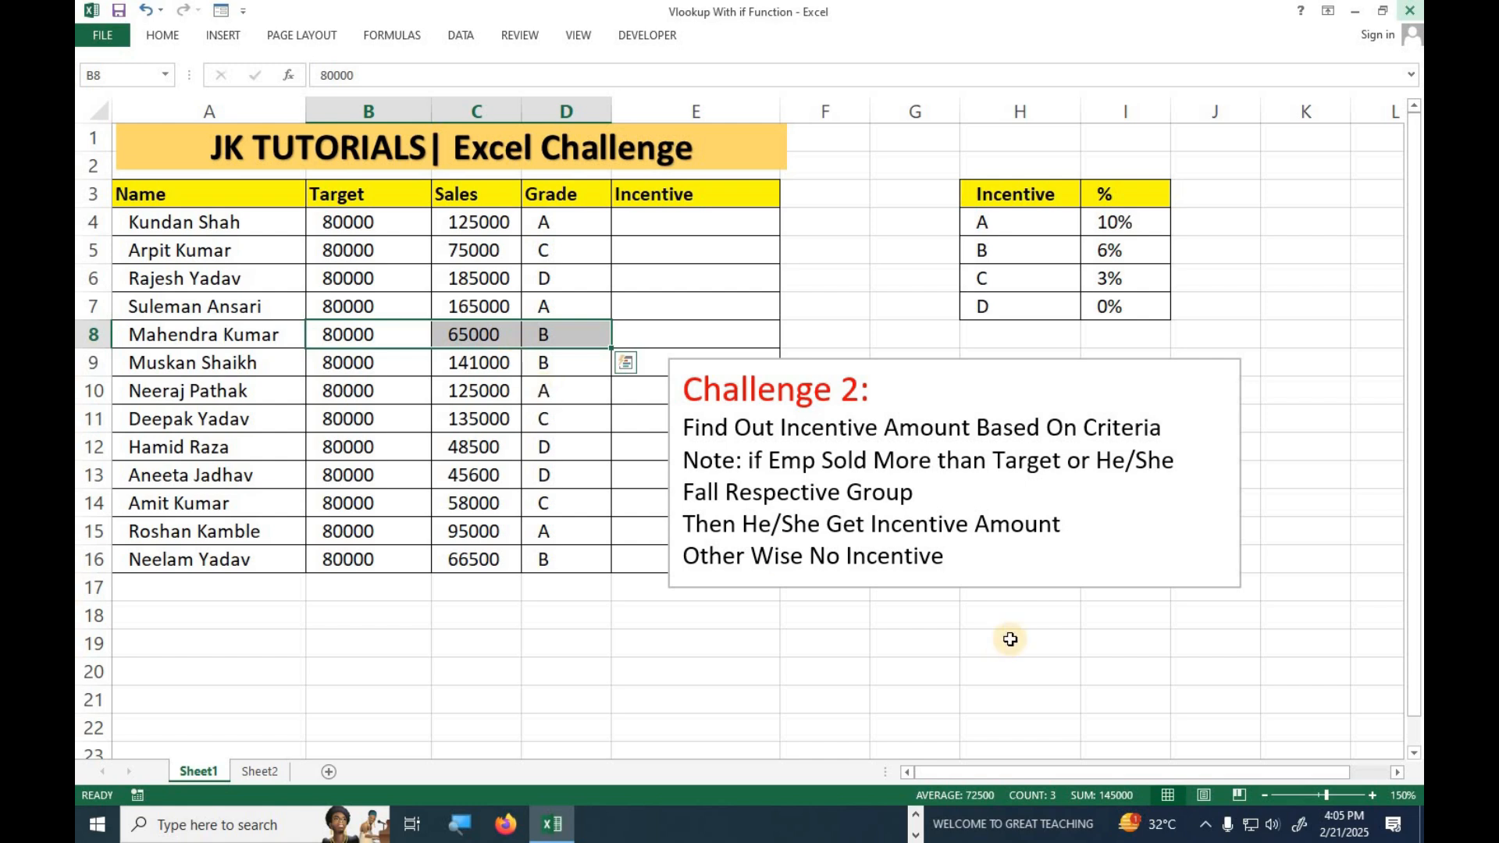
Move the Challenge 2 text box clear of the Incentive column, beneath the incentive percentage table, and select cell E4.
click(944, 374)
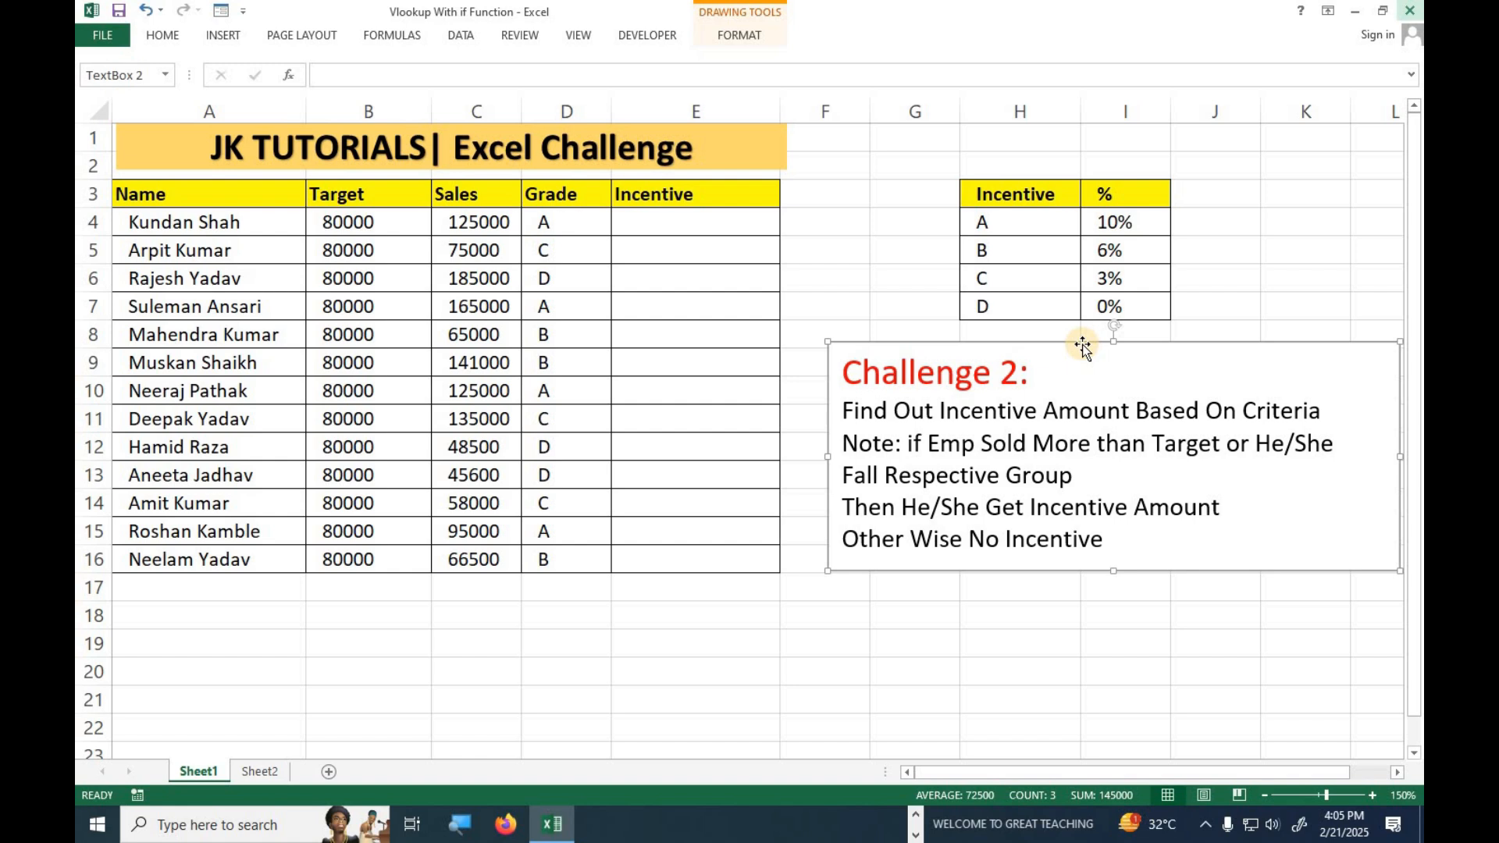
click(656, 223)
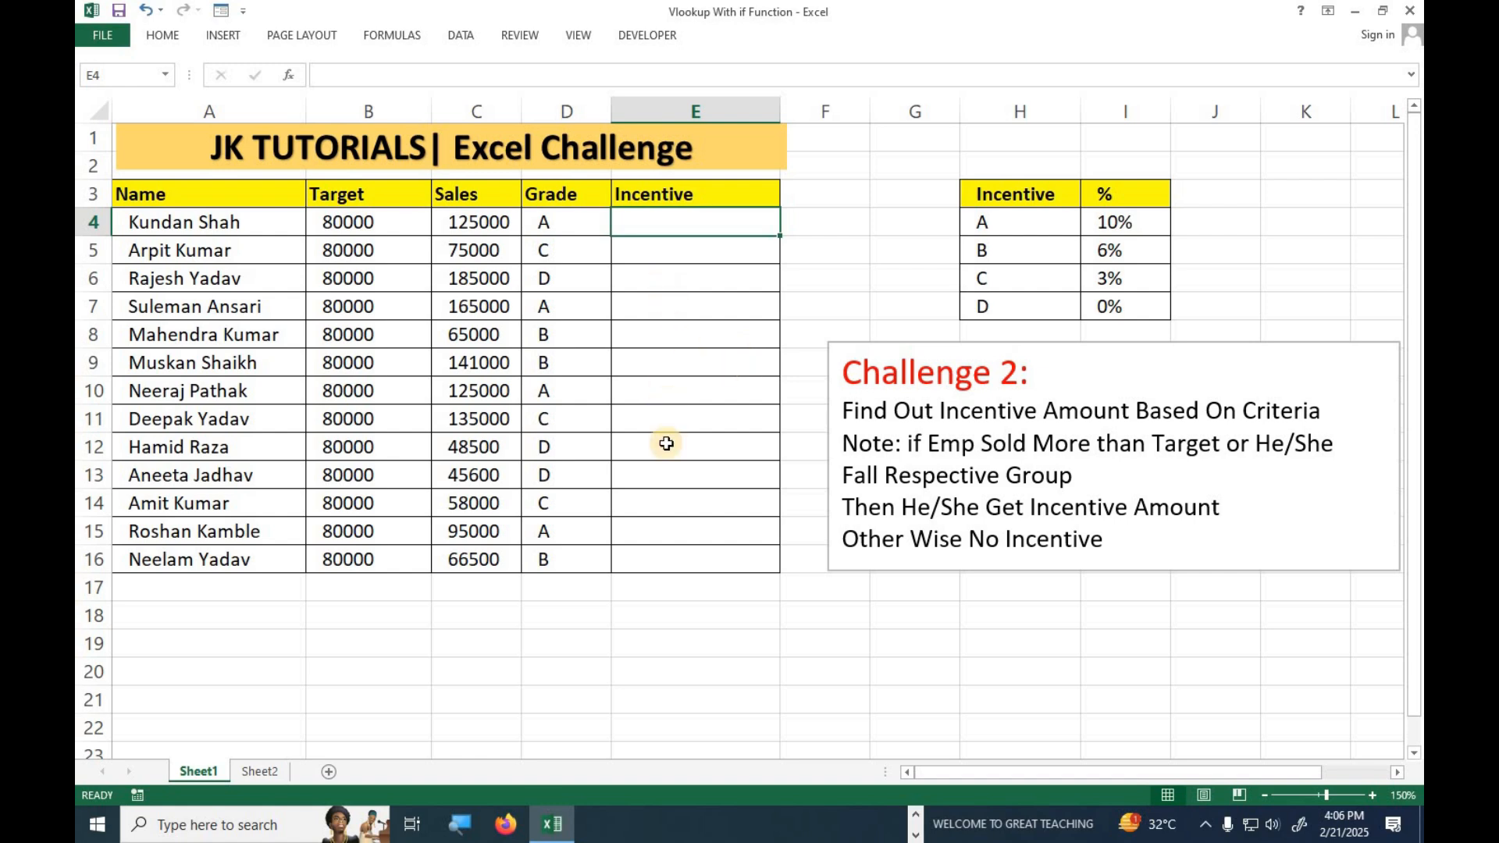
Preview the IF function's description and arguments in blank cell D22, leaving the cell empty.
scroll(666, 443, down, 4)
click(593, 383)
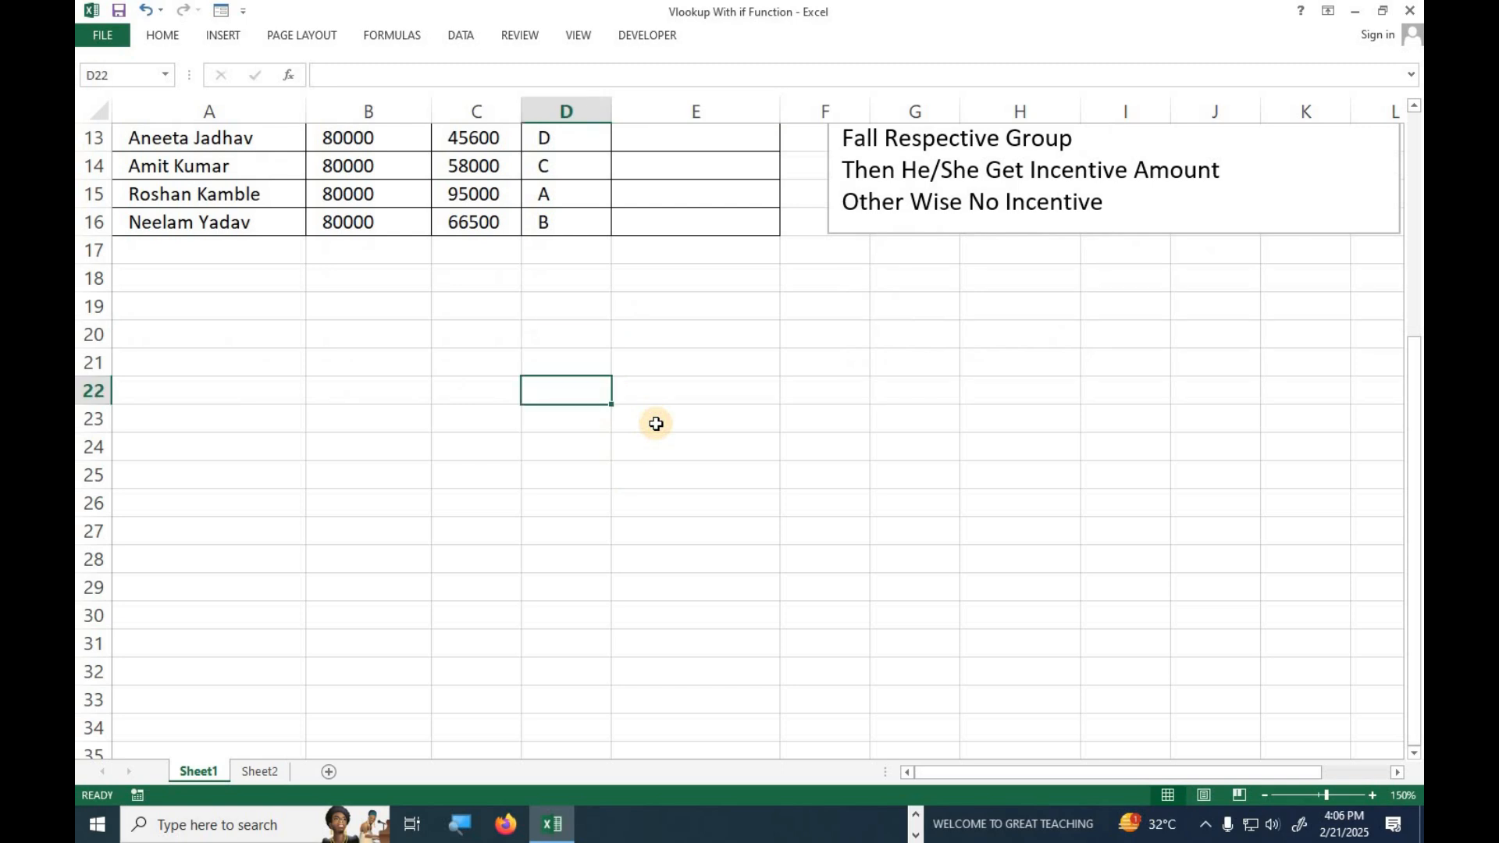
scroll(624, 434, up, 4)
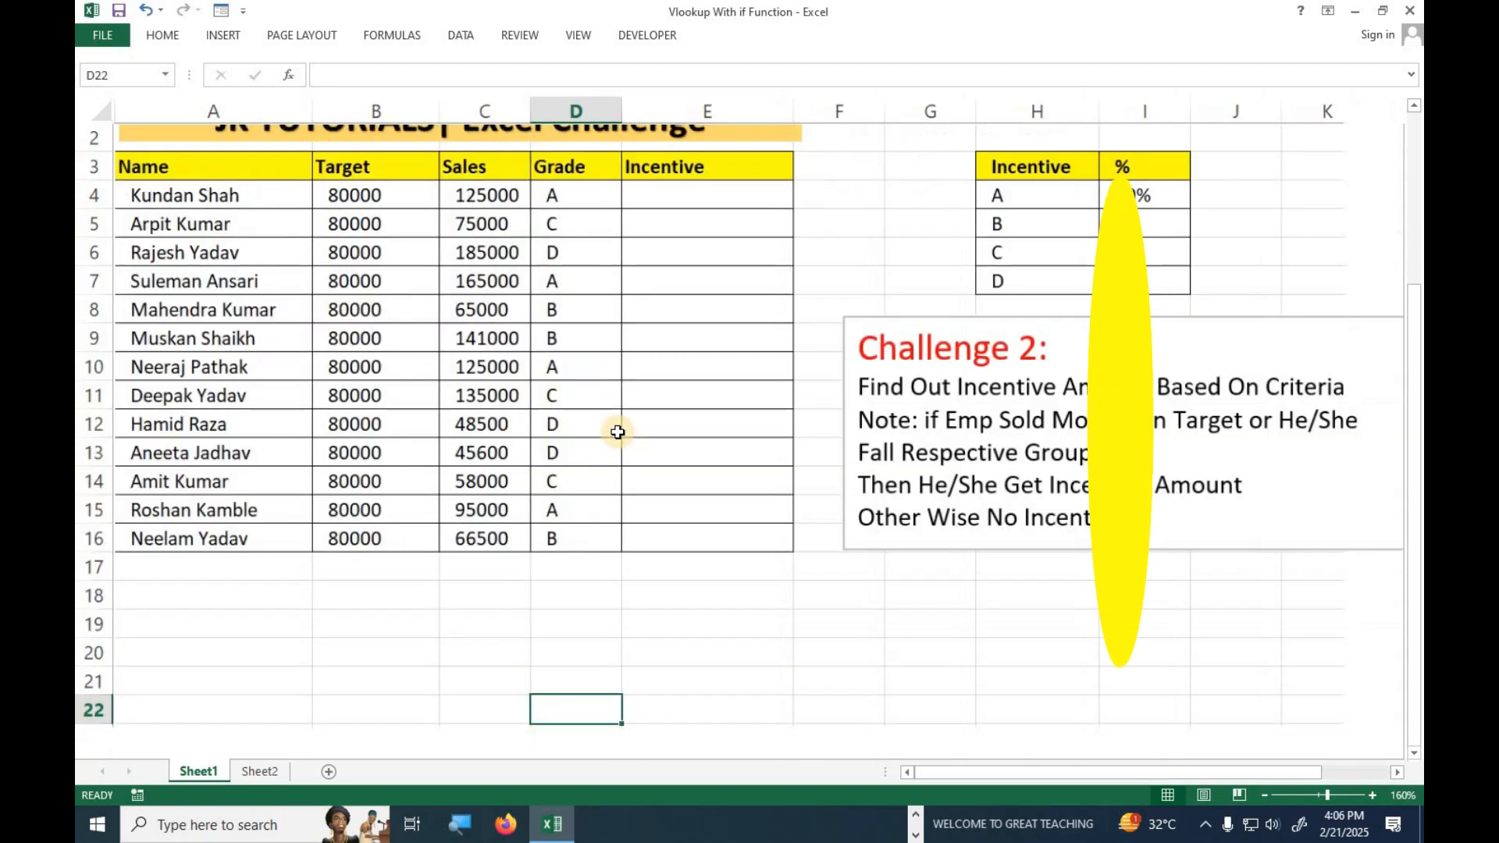
scroll(621, 441, down, 4)
ctrl+scroll(666, 482, up, 3)
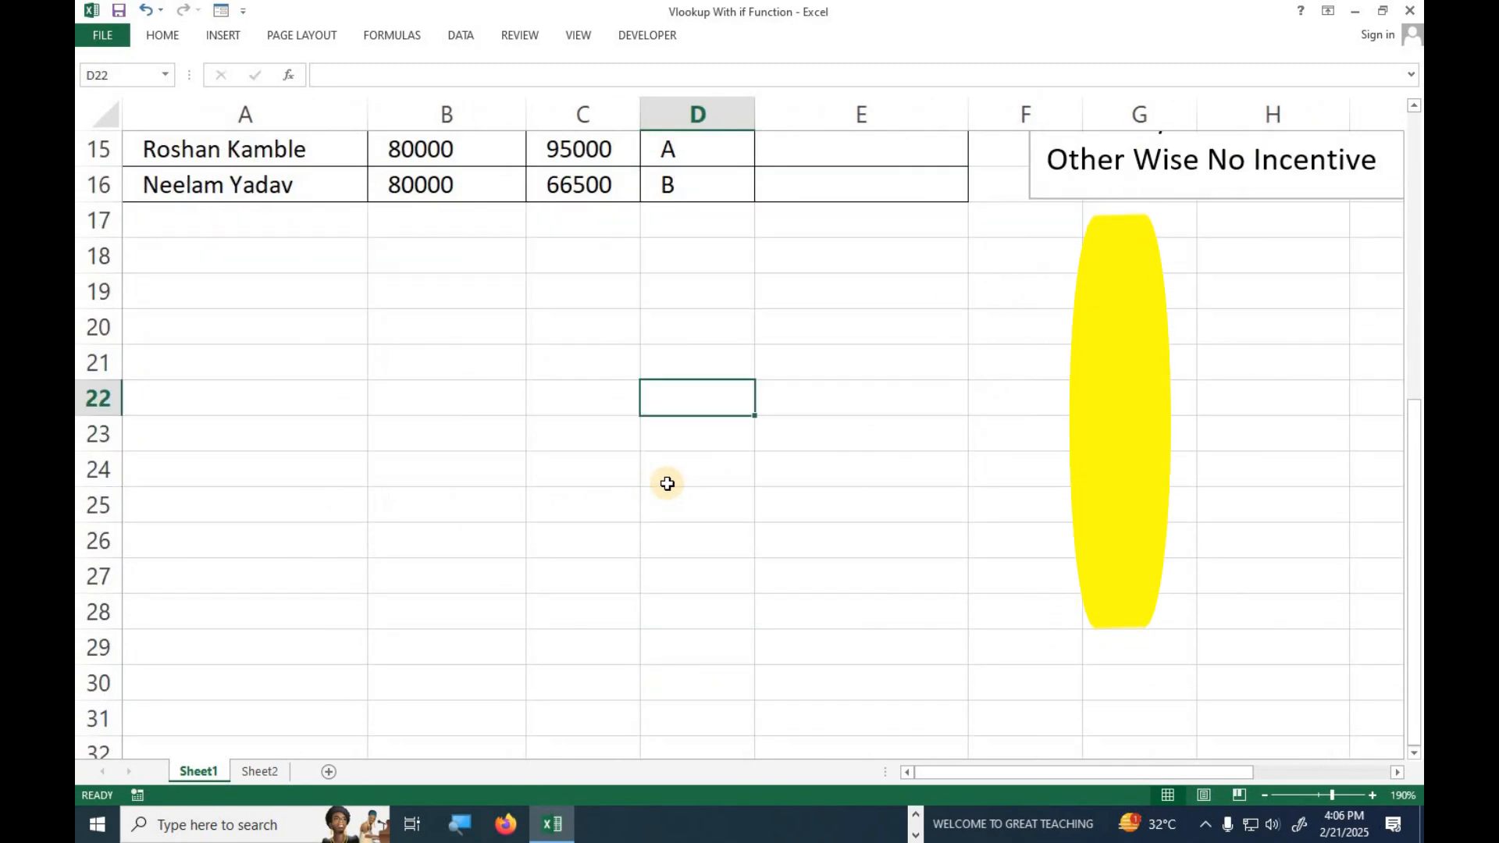
text(=if)
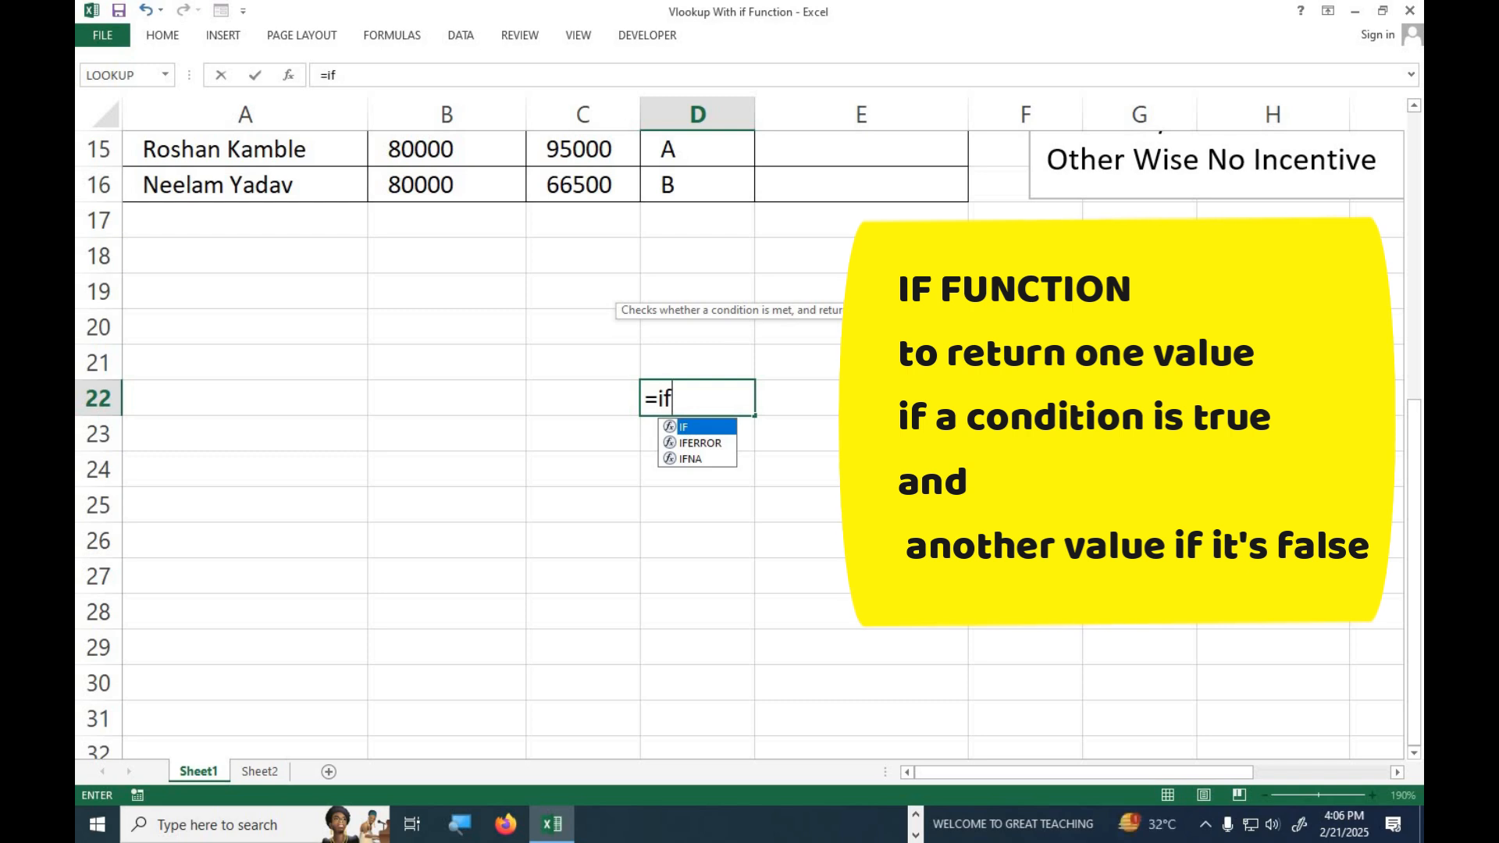
key(Tab)
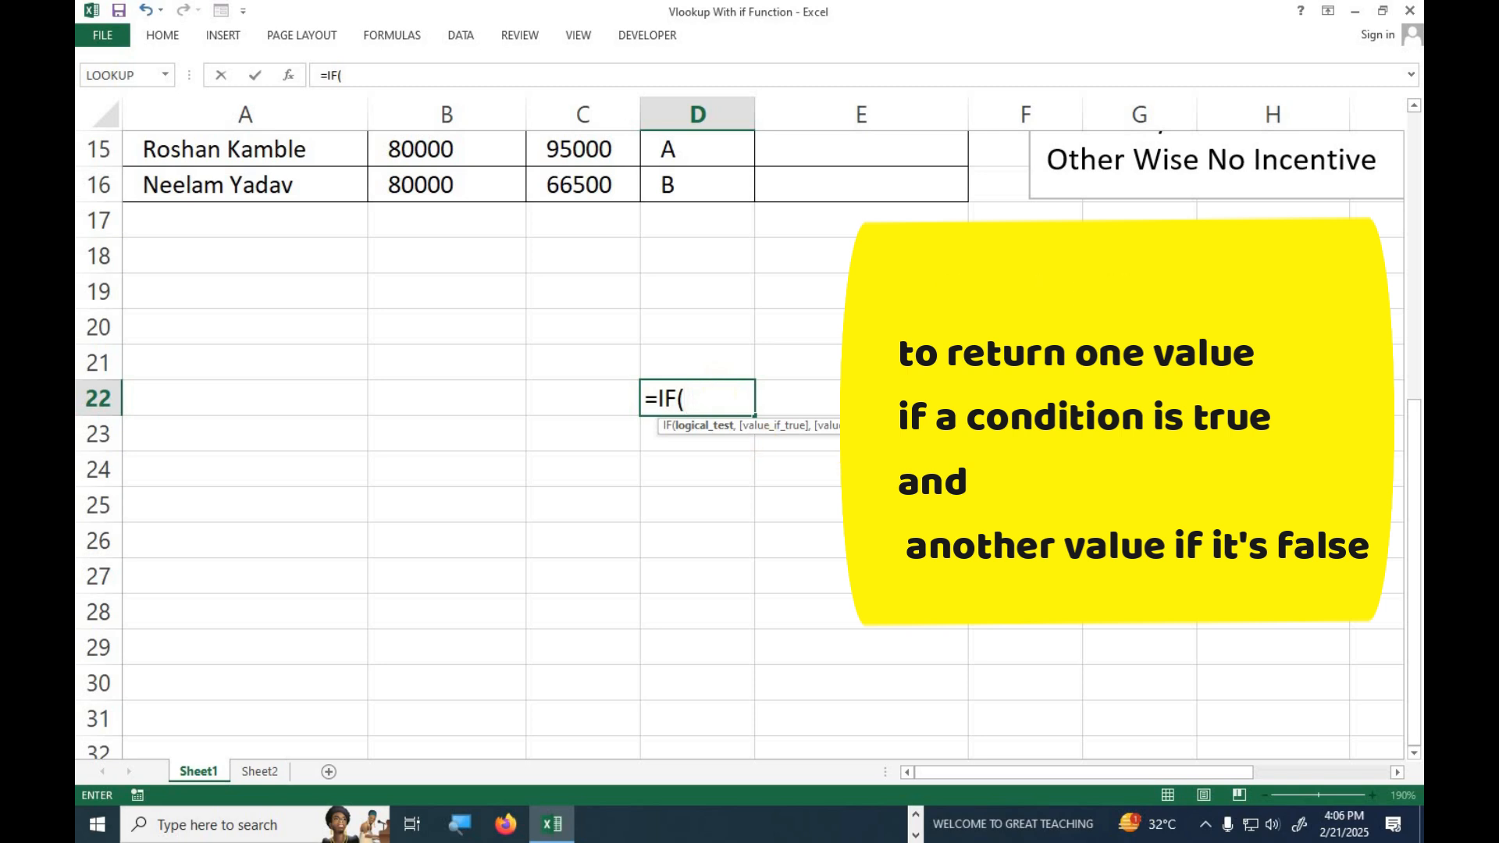
key(BackSpace)
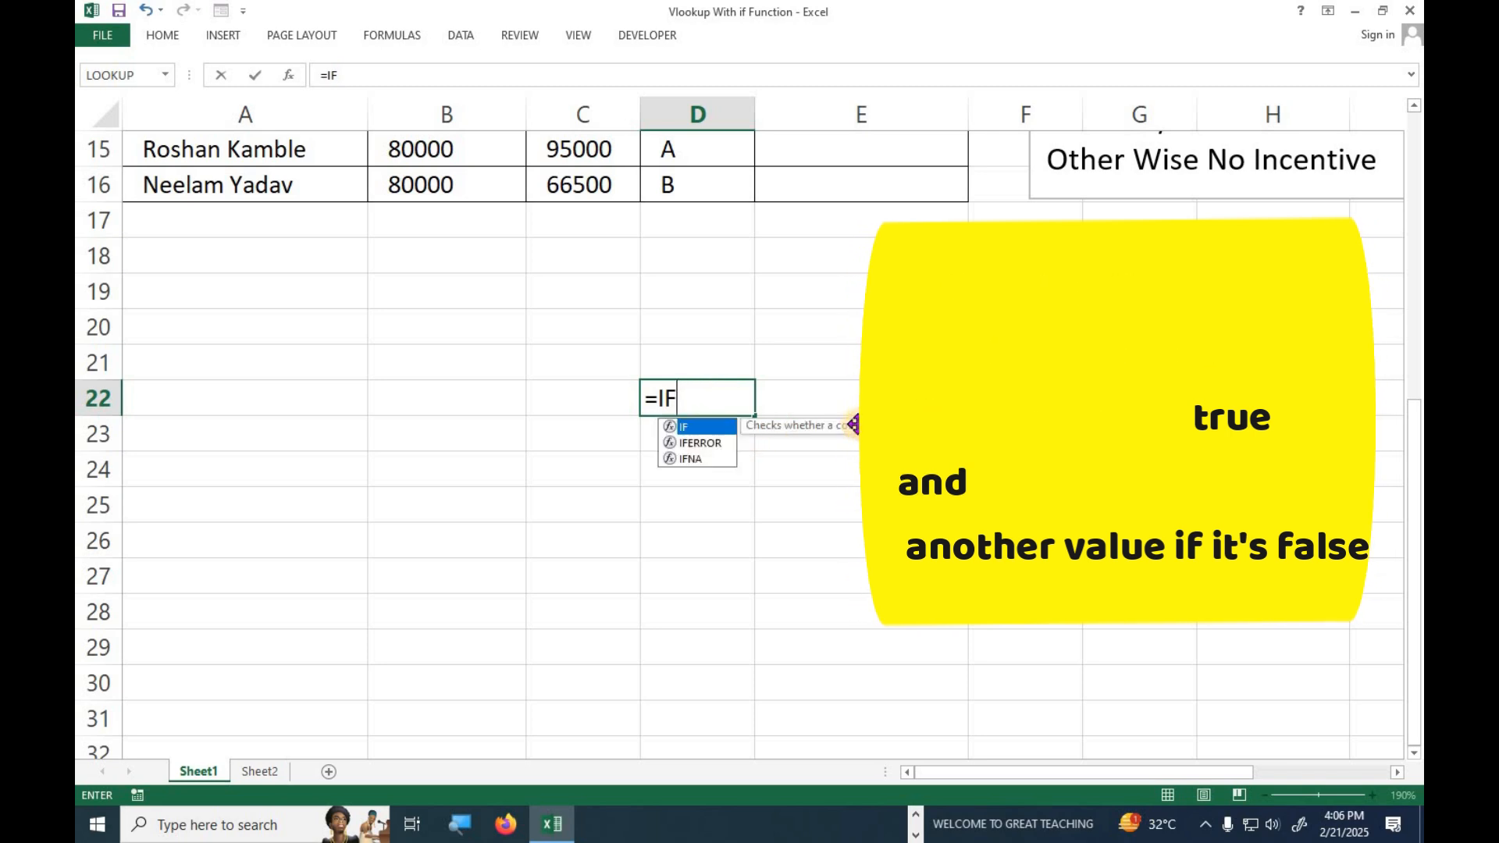
key(Escape)
scroll(816, 460, up, 5)
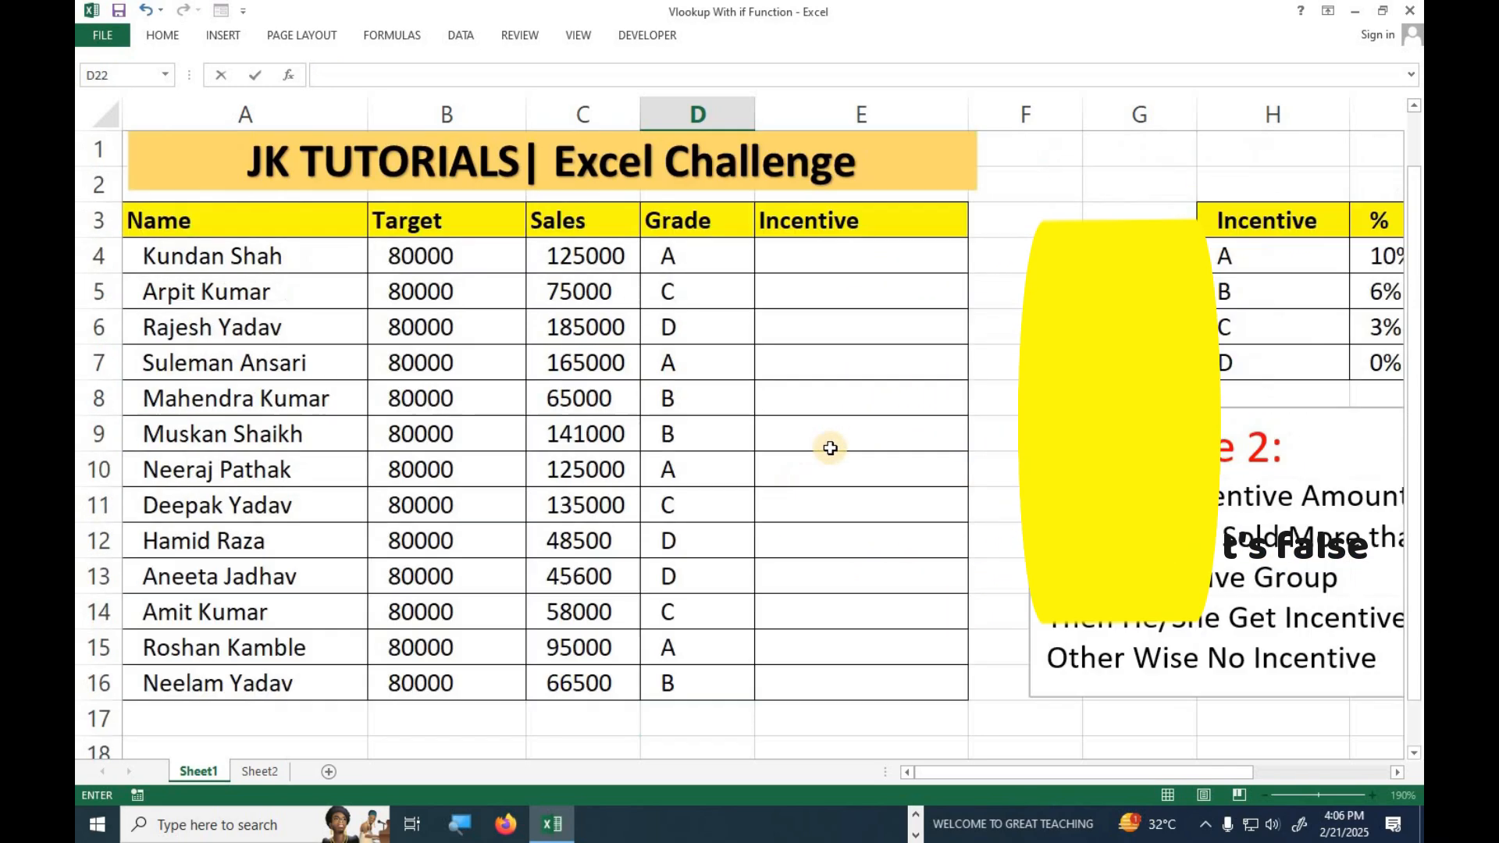
click(835, 256)
text(=)
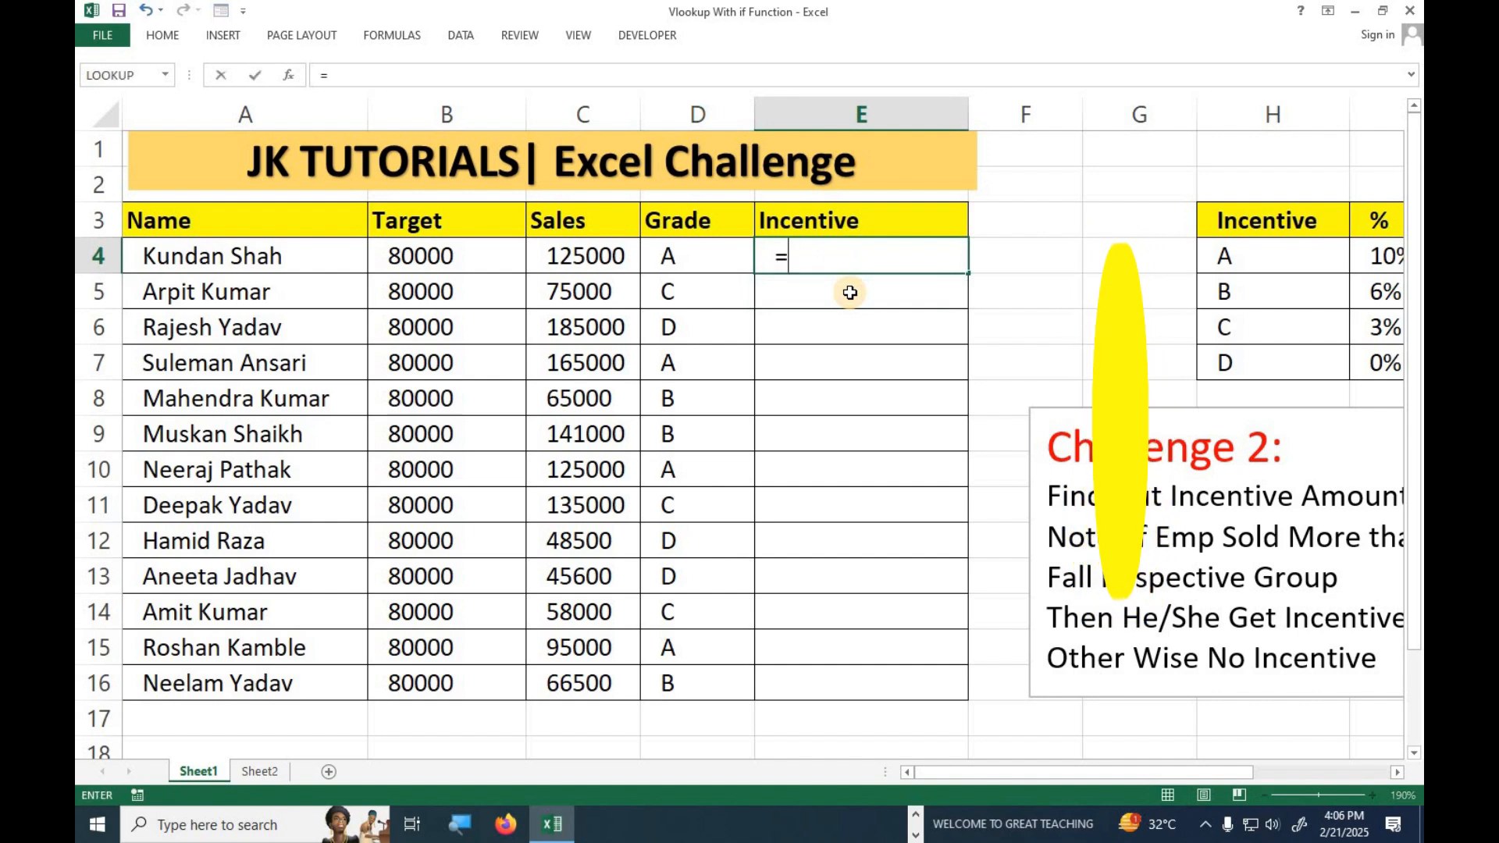
text(i)
key(BackSpace)
key(BackSpace)
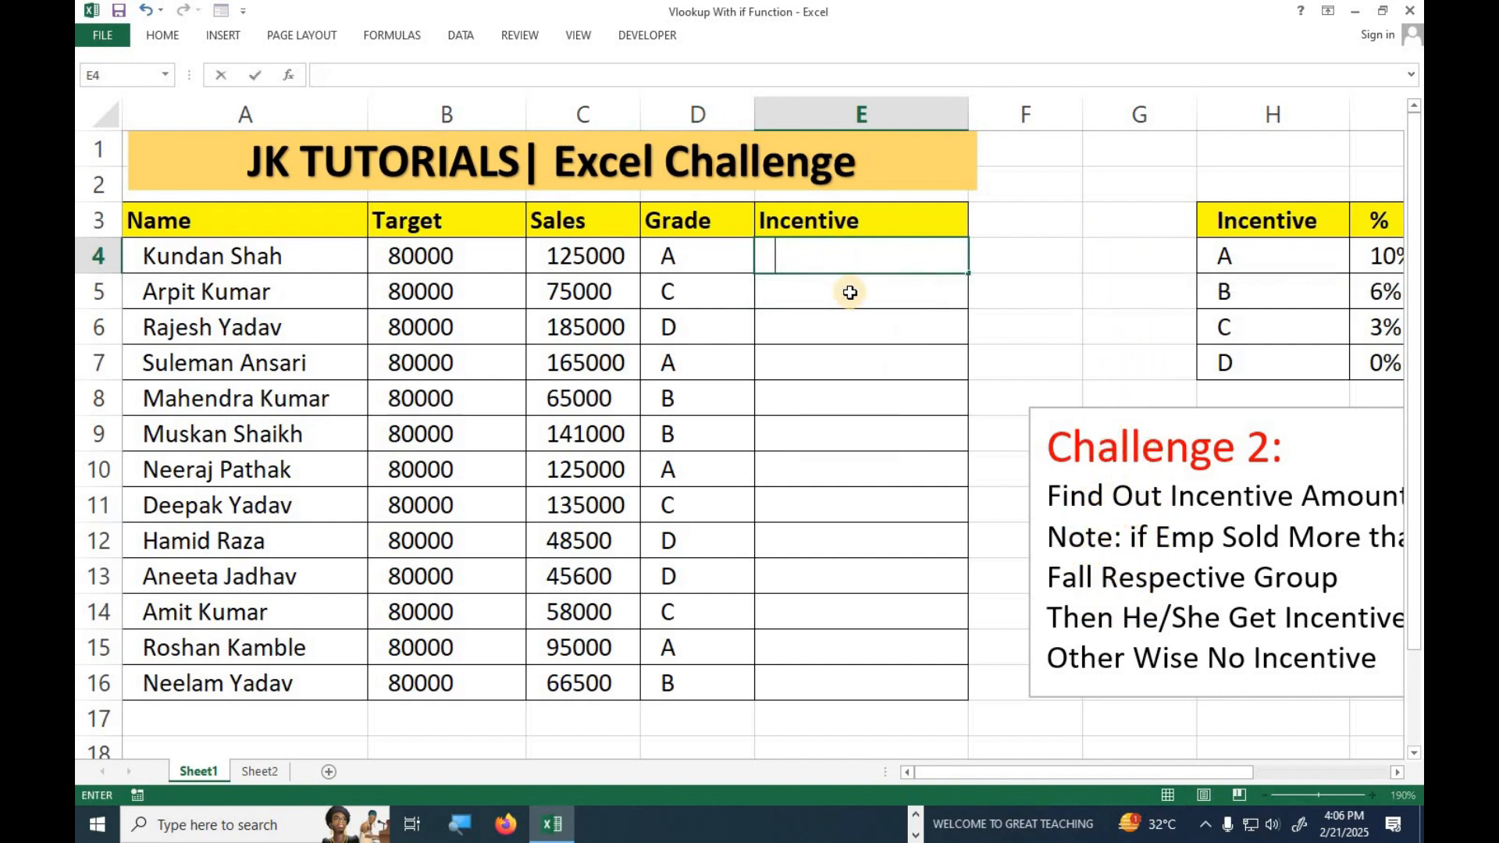
click(836, 461)
Begin an IF formula in cell E4 with the logical test C4>B4, comparing sales against target.
scroll(842, 461, down, 2)
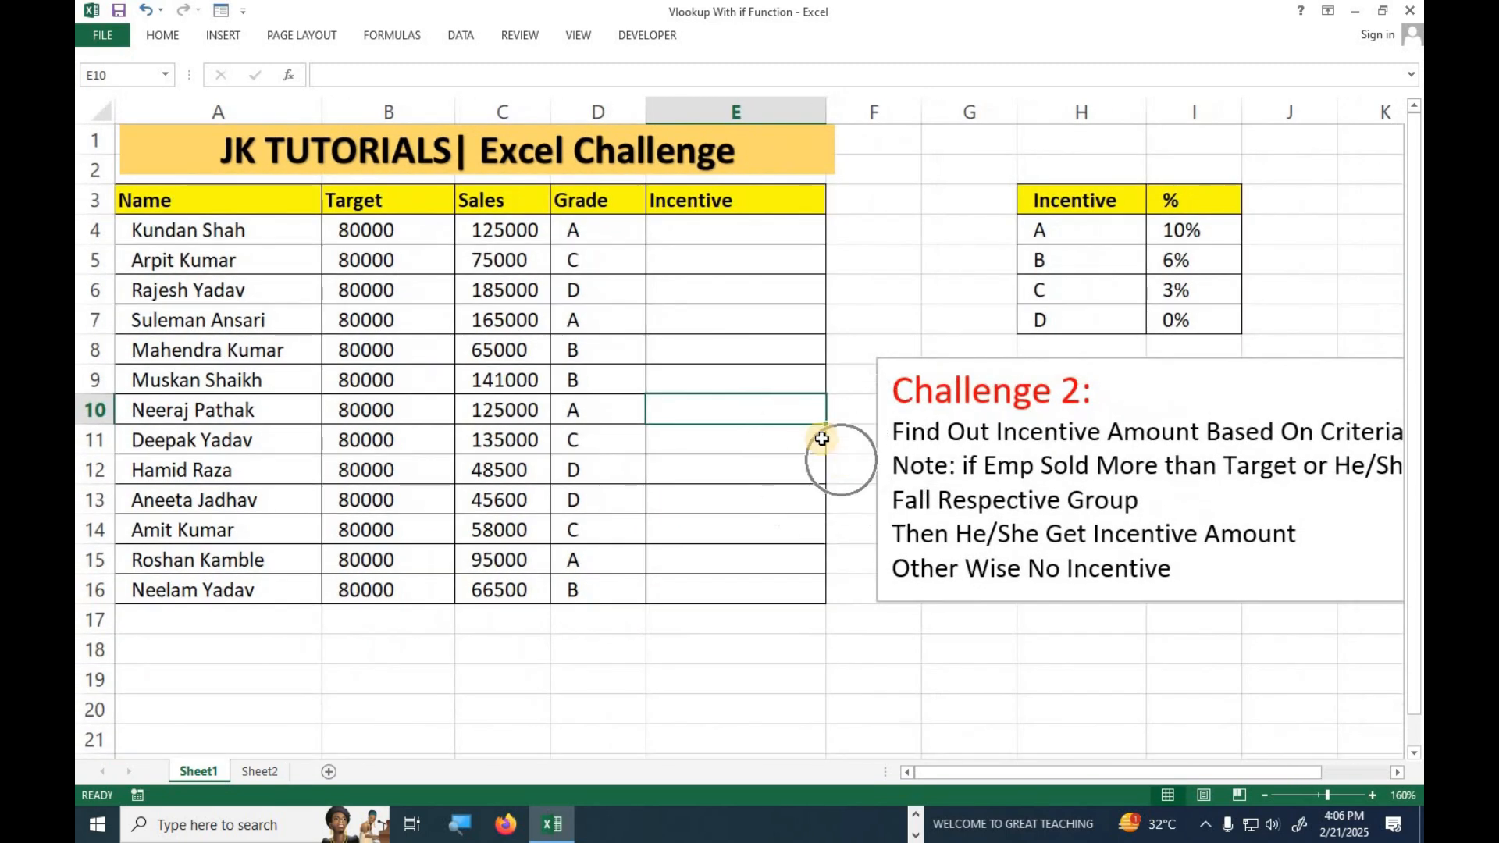
click(780, 241)
text(=)
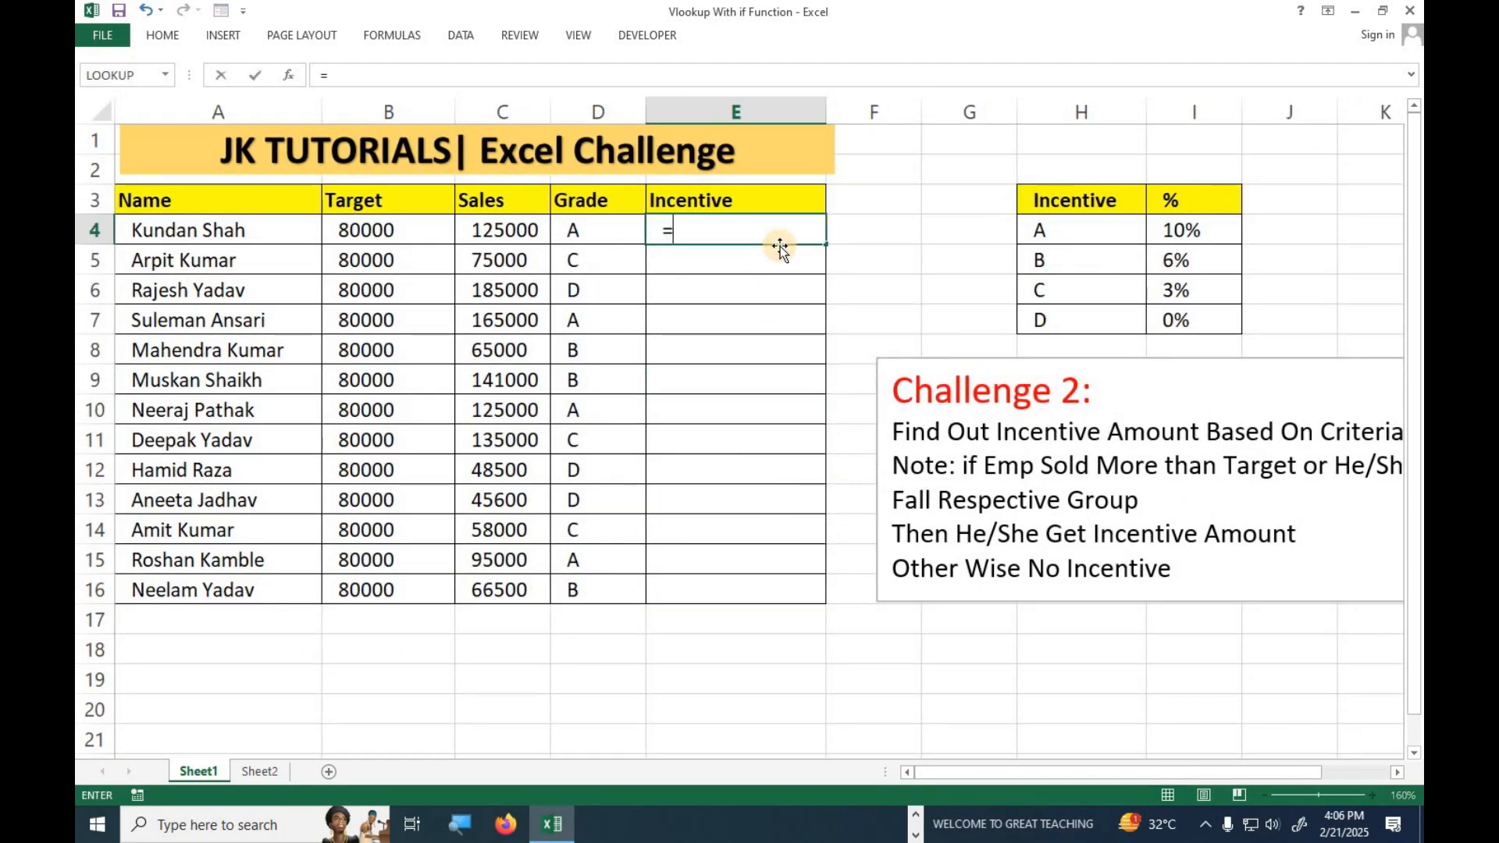
text(if()
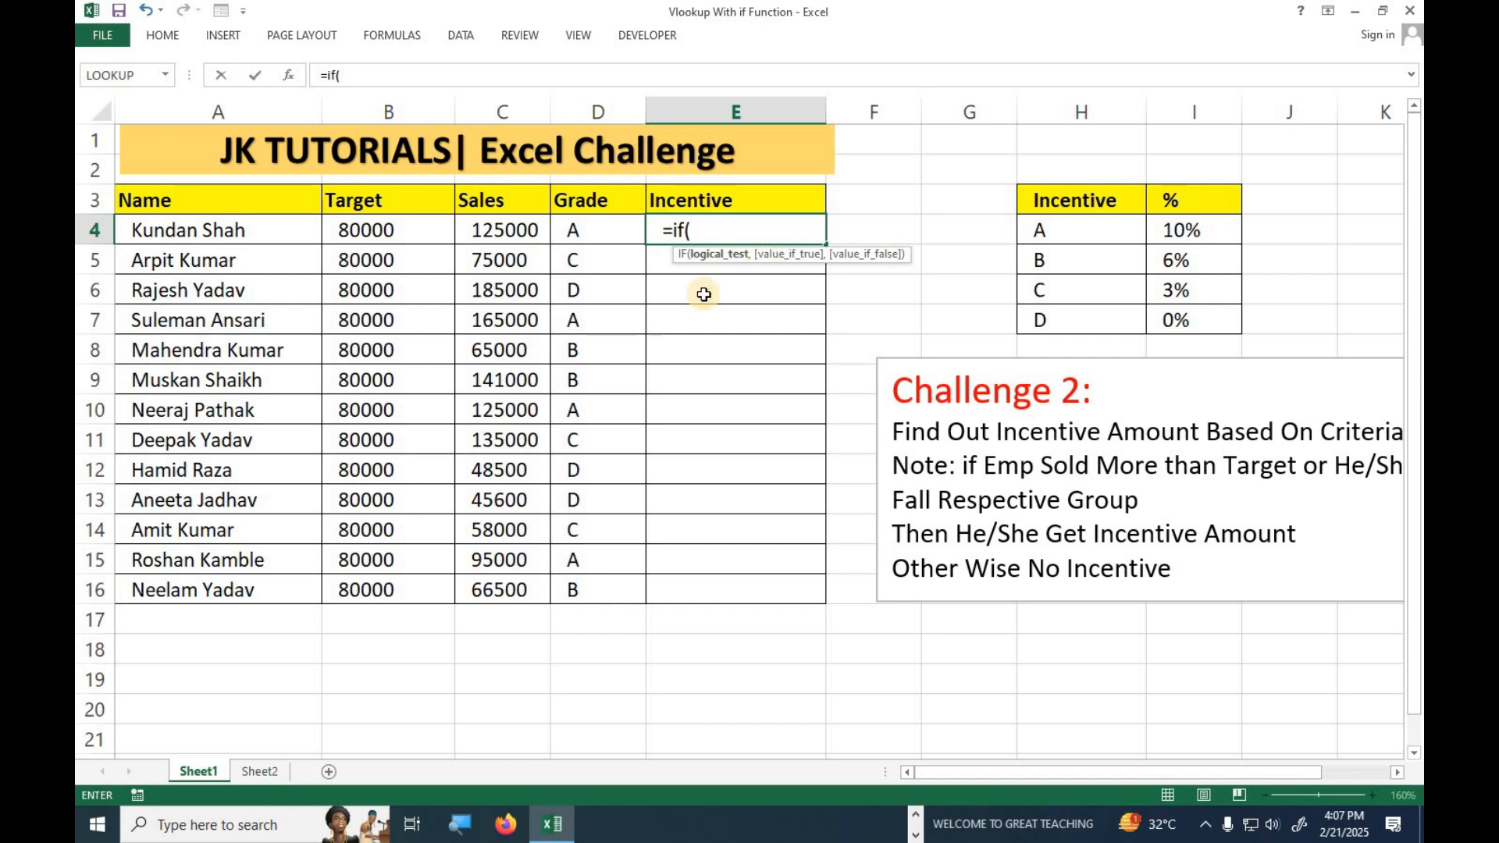
click(509, 231)
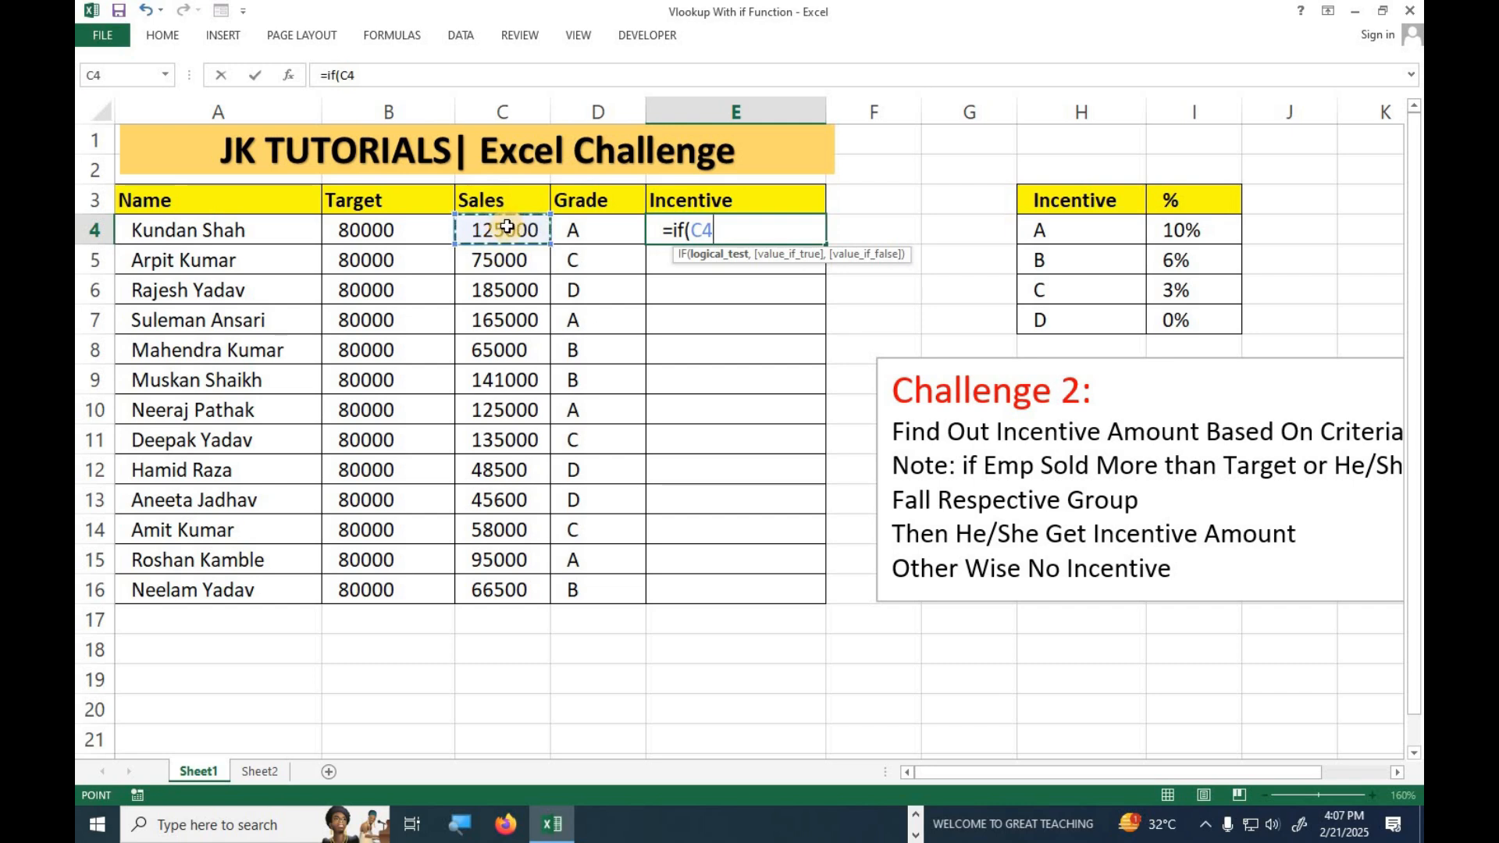
text(>)
click(399, 234)
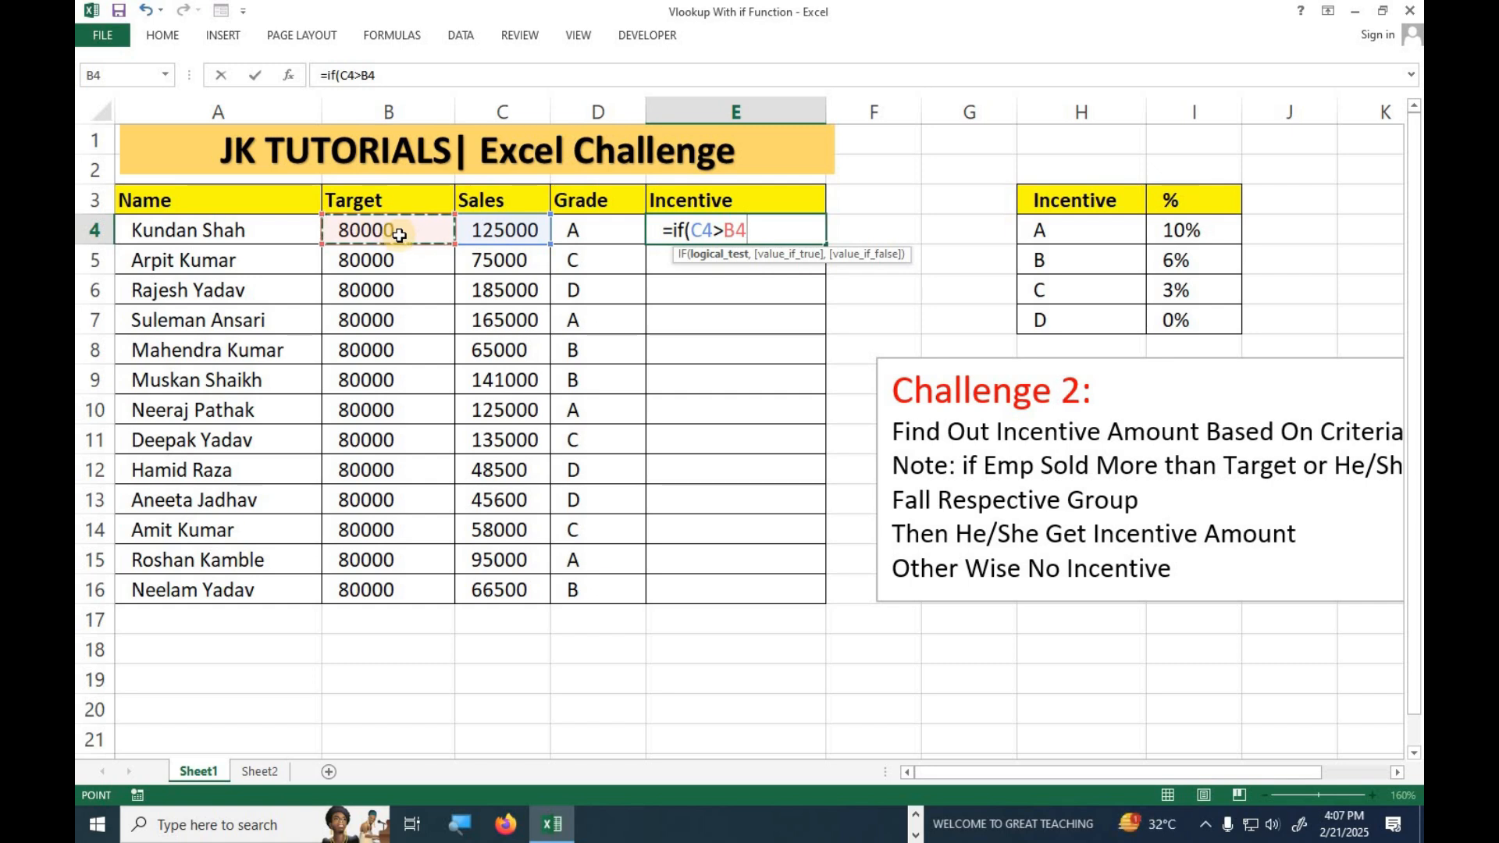
text(,)
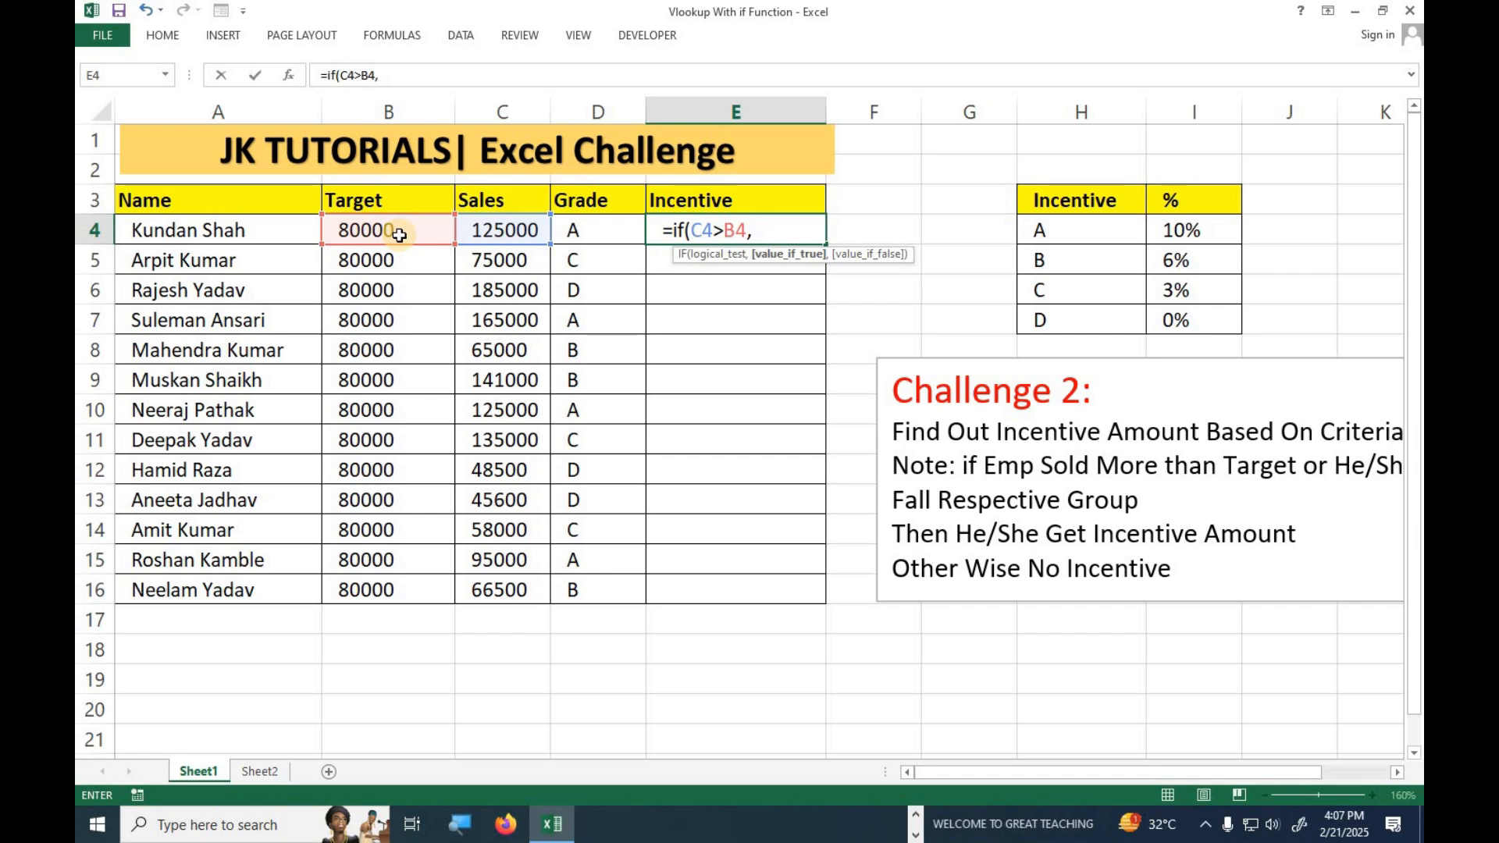
Add VLOOKUP(D4,$H$4:$I$7,2,0) as the value if true, looking up the grade in the absolute incentive percentage range.
text( vlo)
key(Tab)
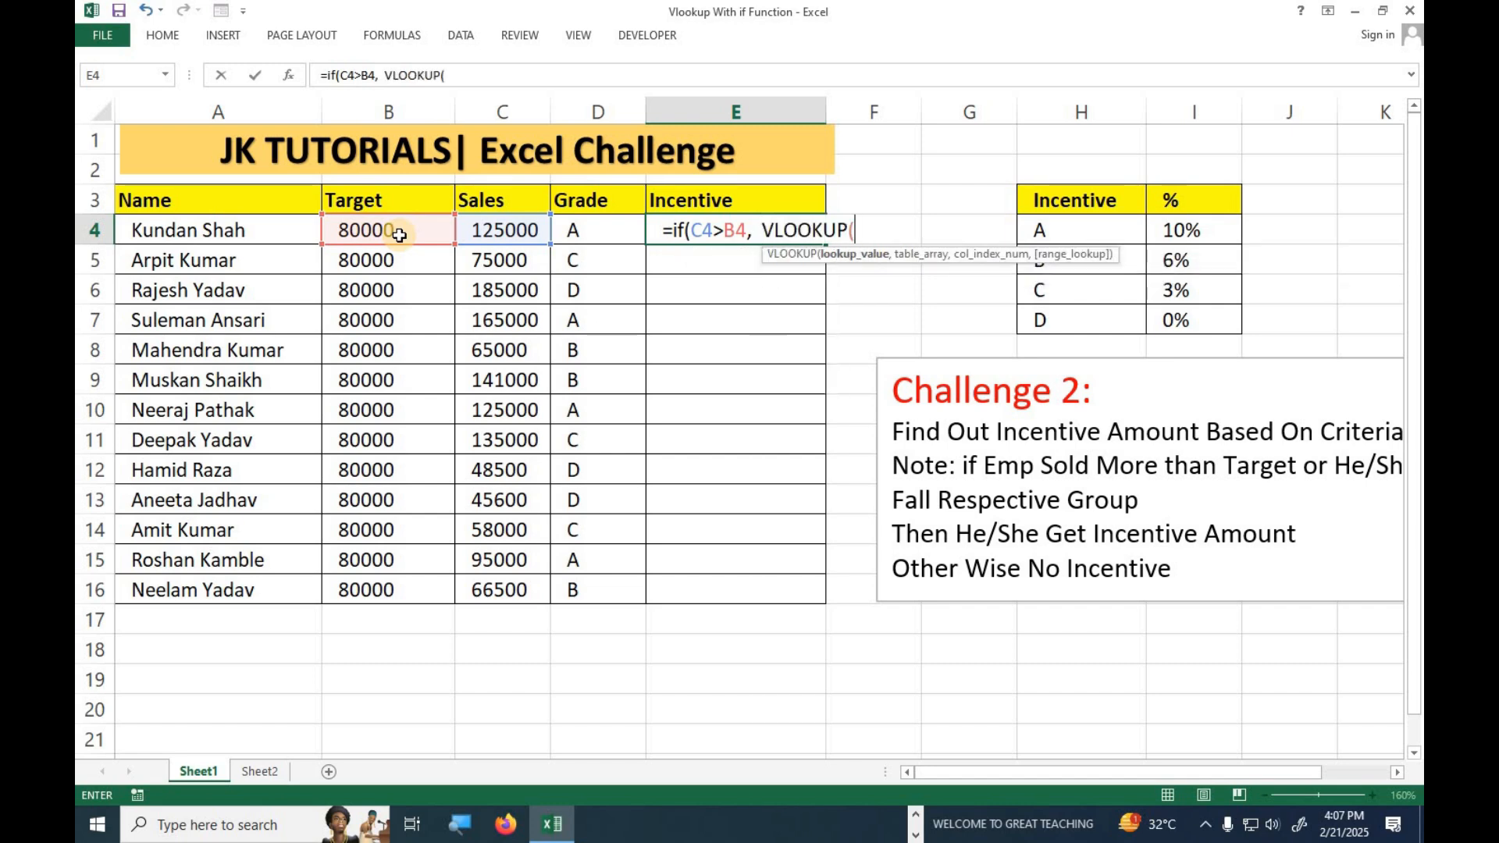
drag(933, 256, 636, 60)
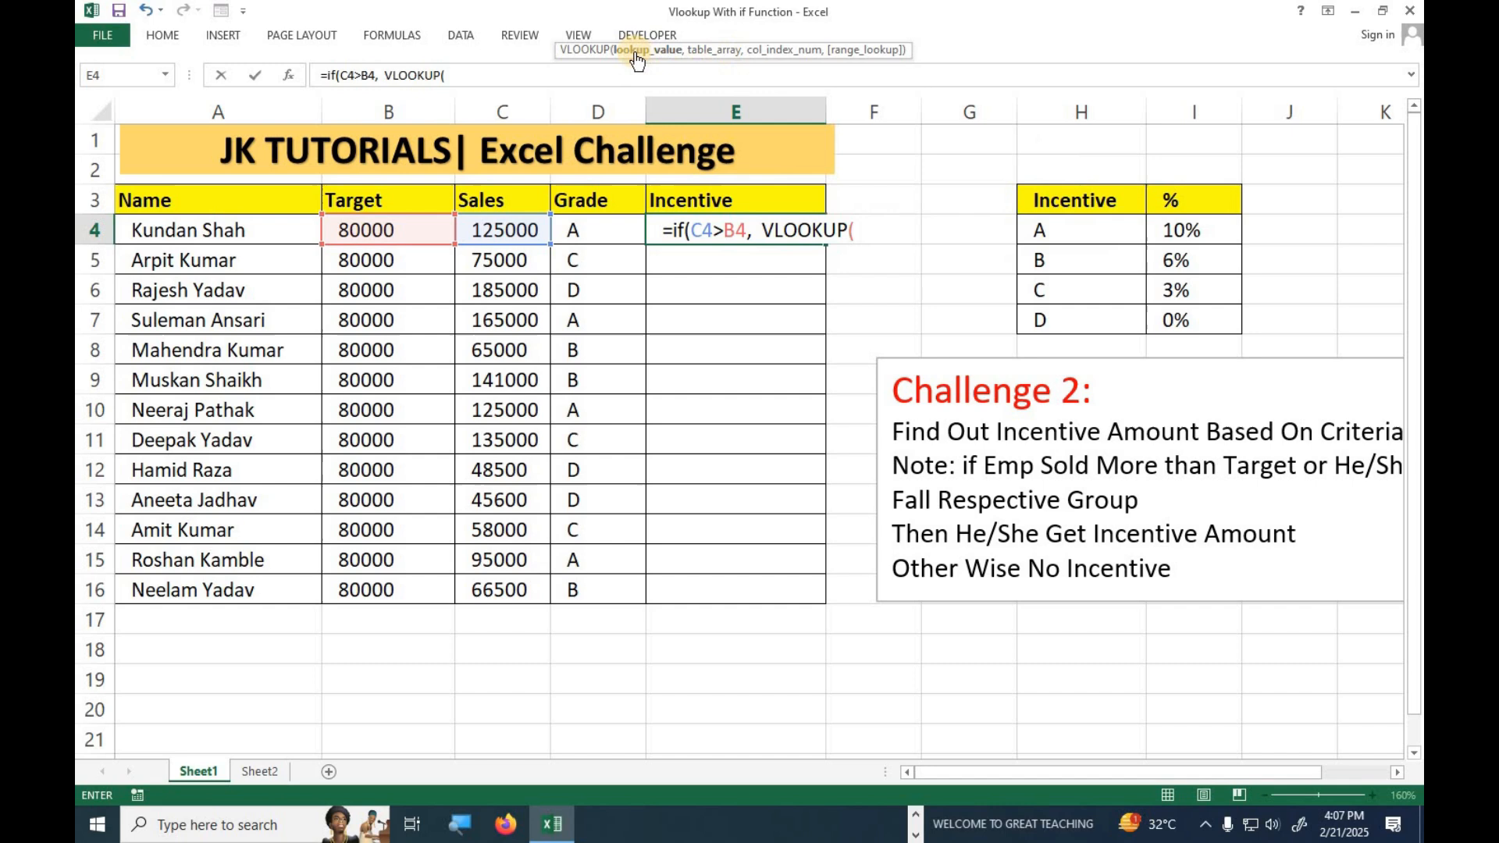
click(570, 226)
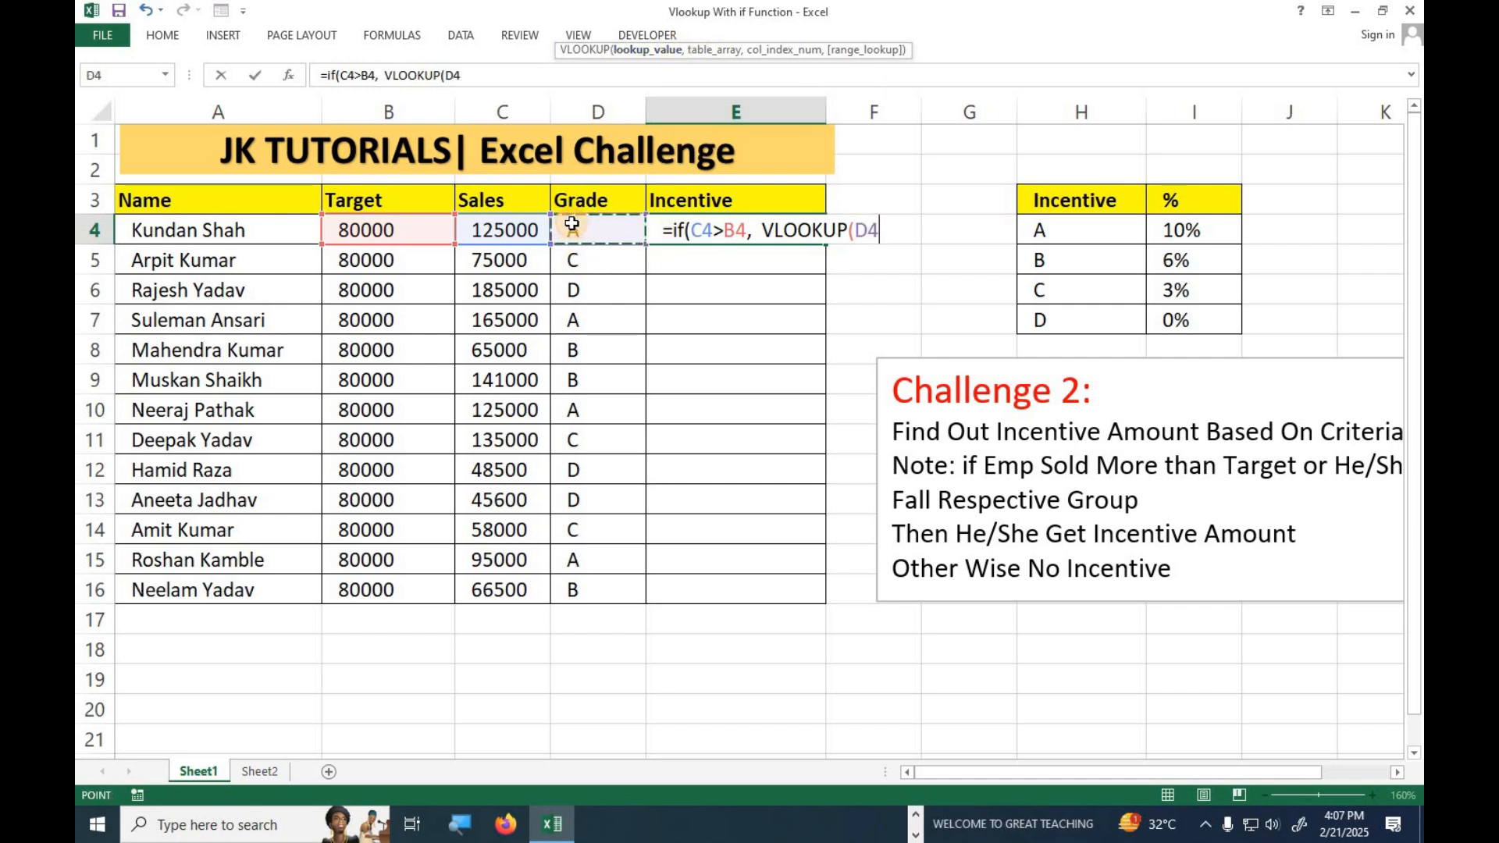
text(,)
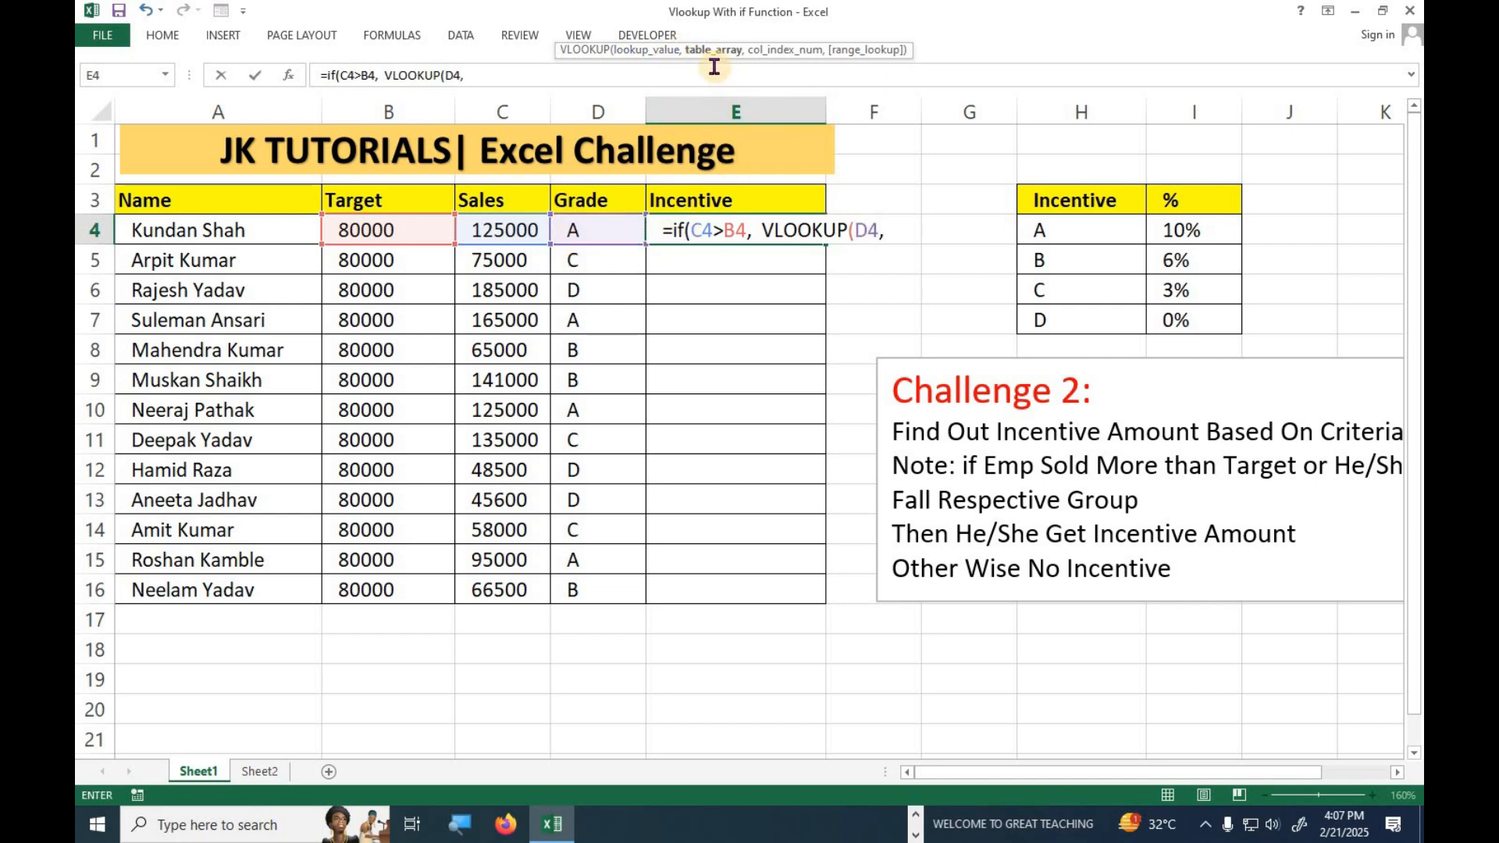
drag(1047, 230, 1183, 312)
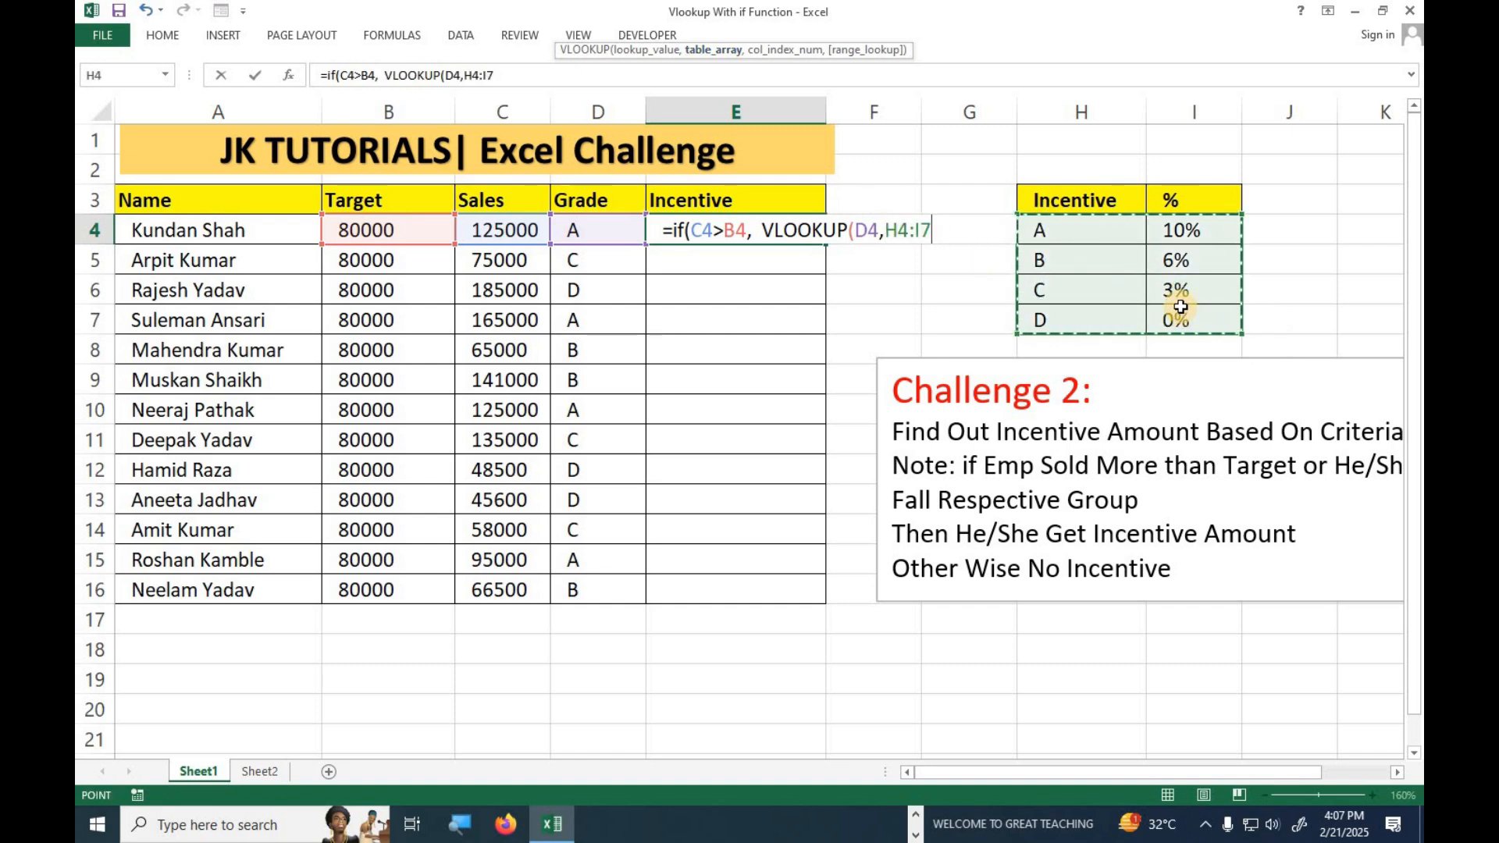
key(F4)
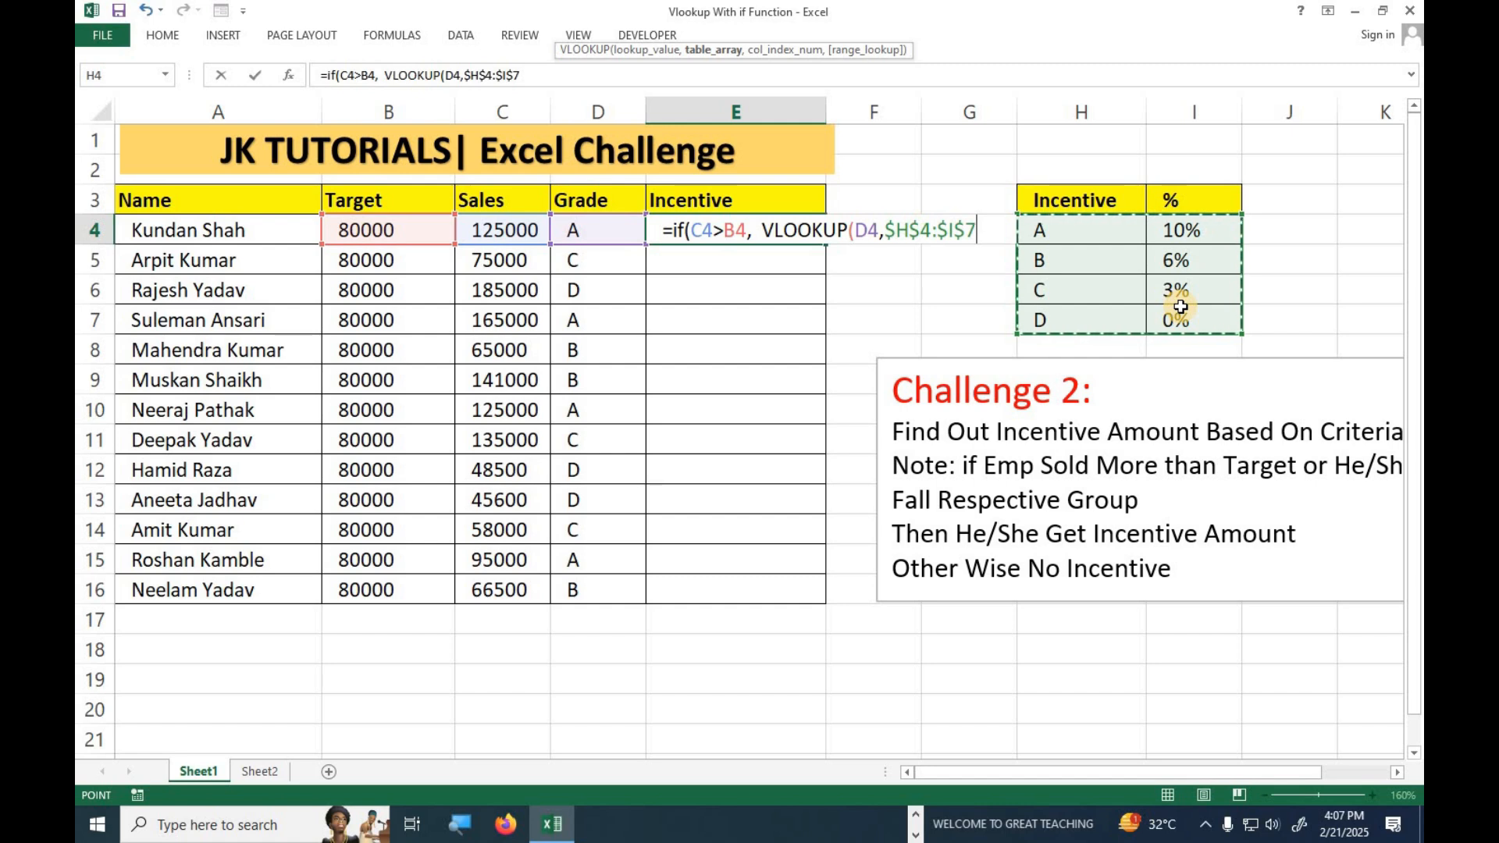
text(,)
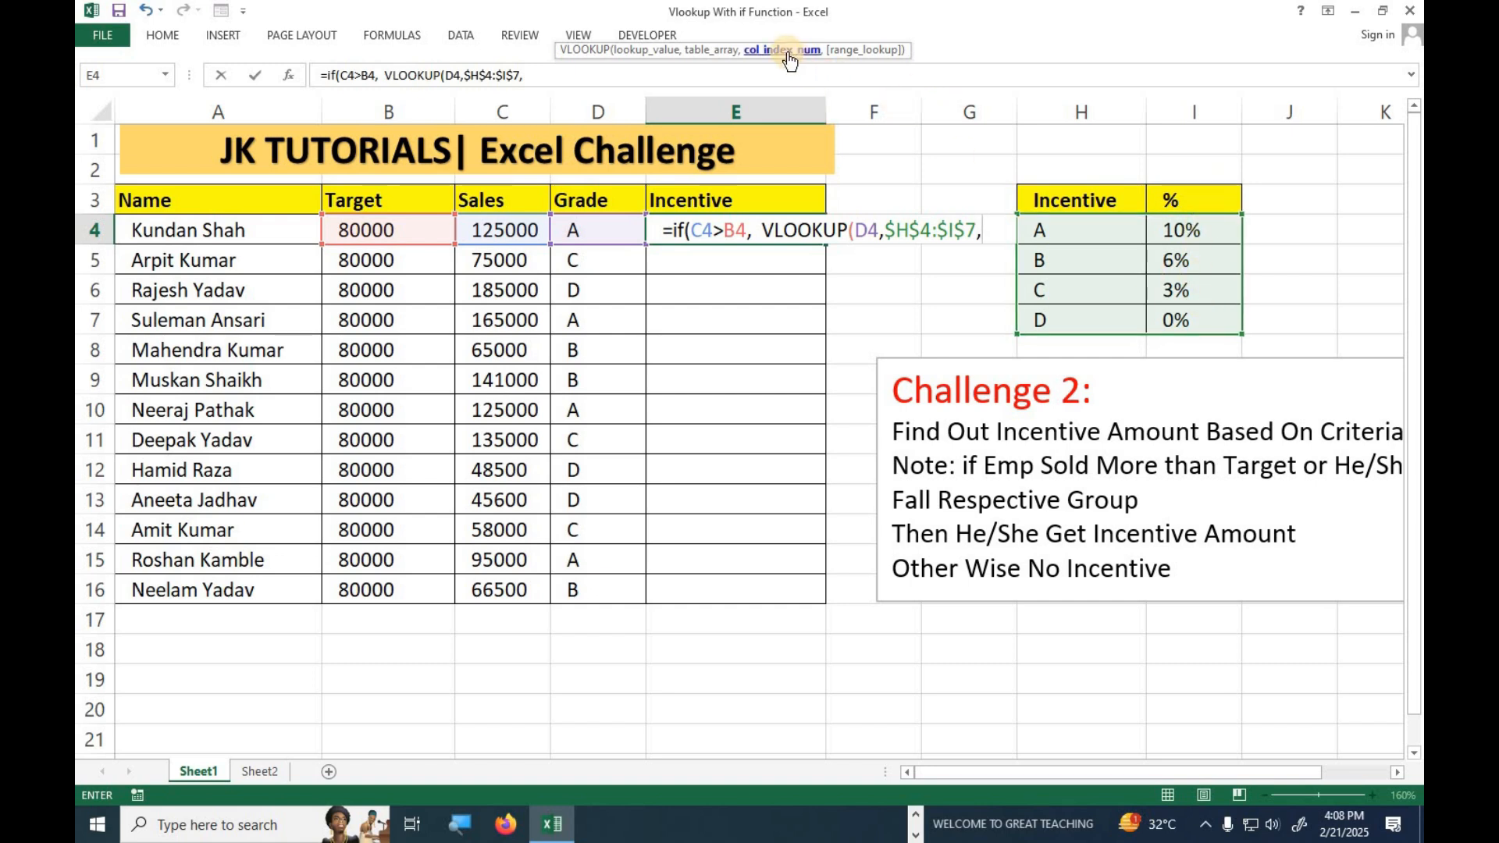
text(2,0)
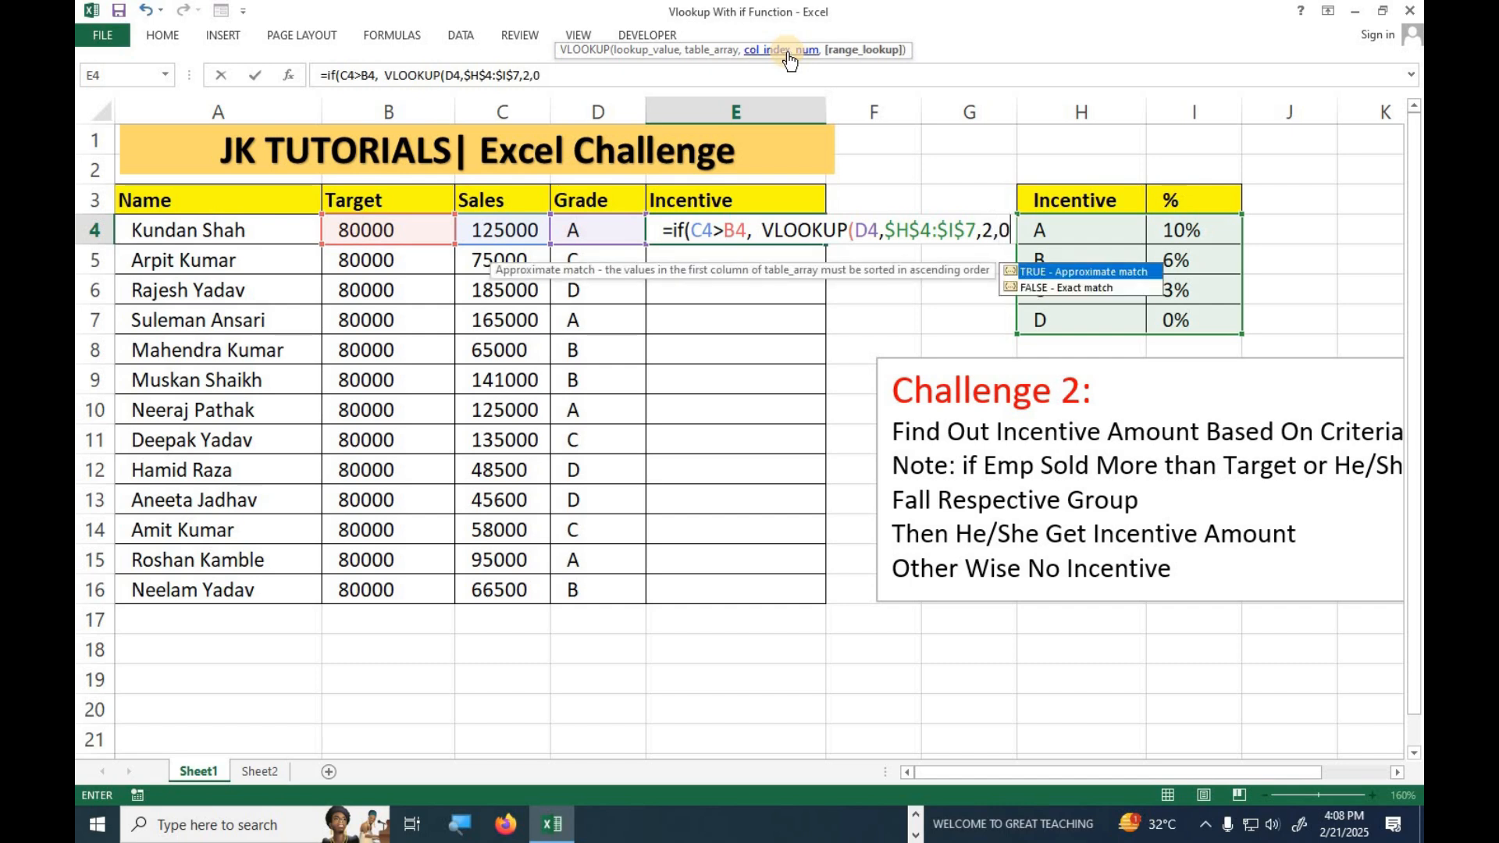
text())
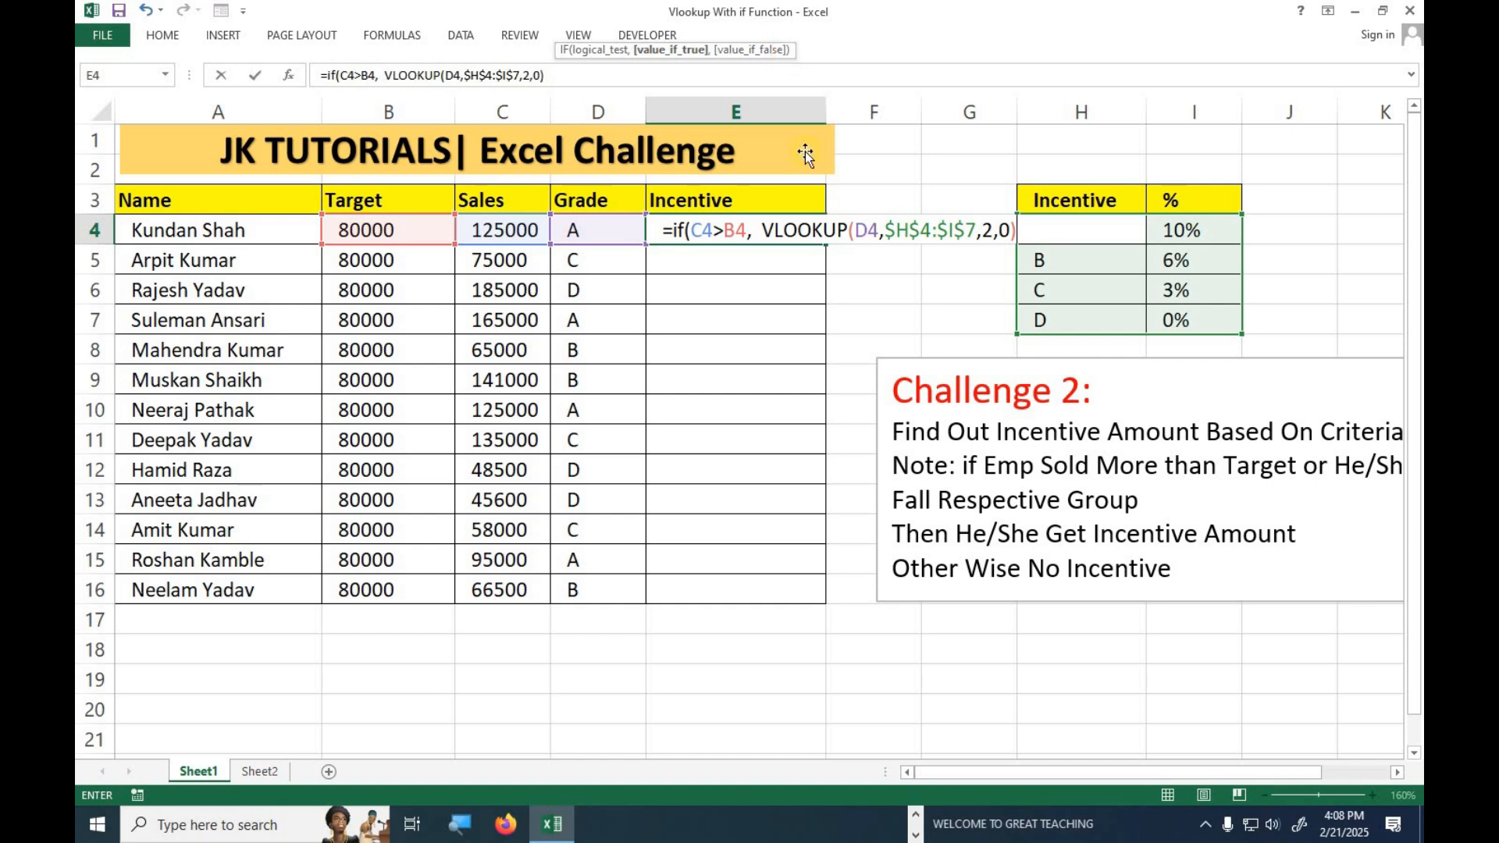
Multiply the VLOOKUP result by the sales value in C4 to complete the value-if-true argument.
drag(762, 232, 1011, 231)
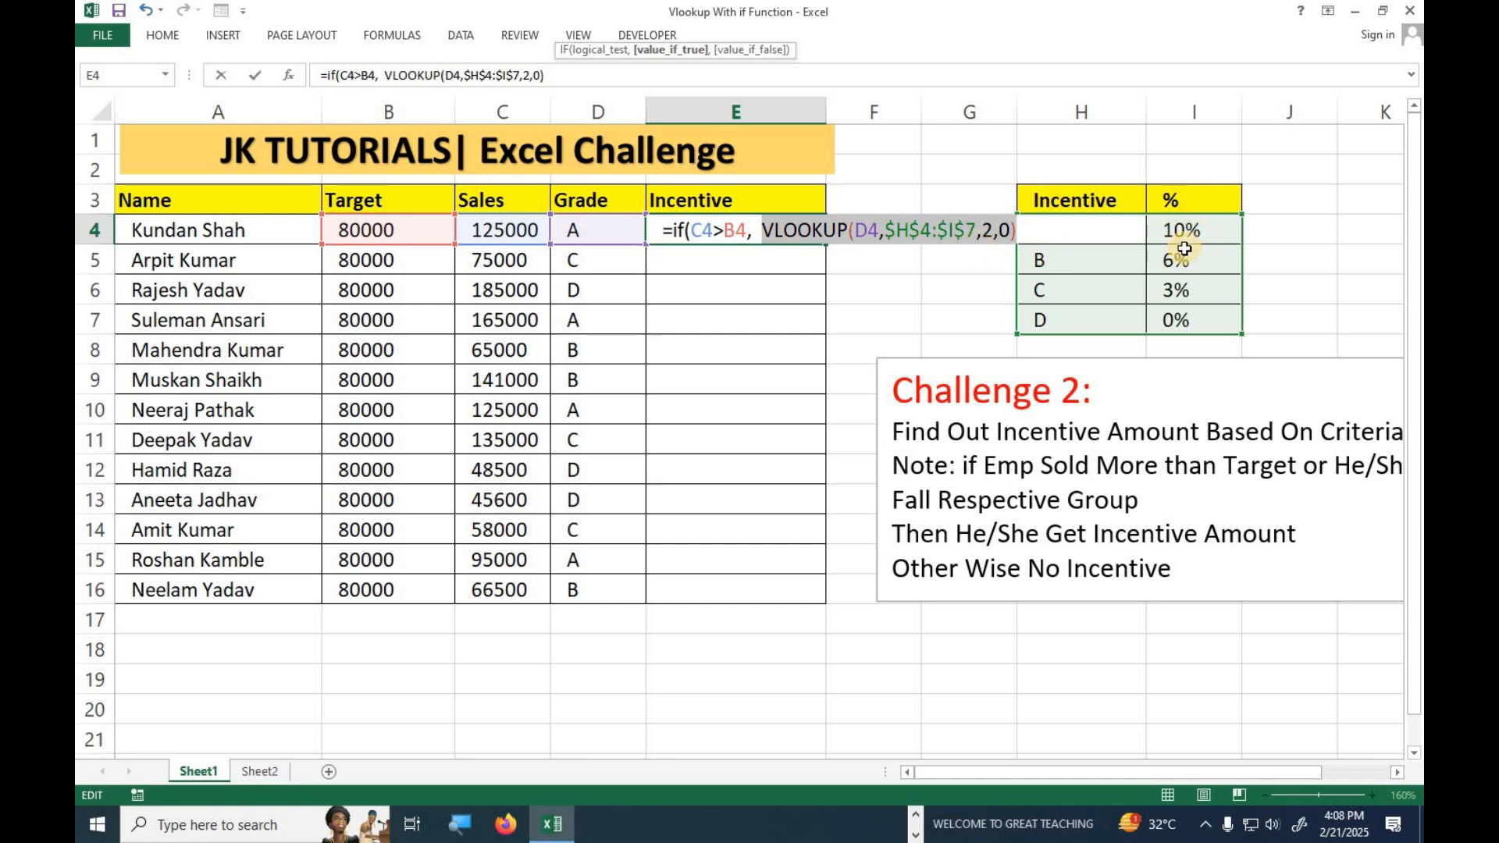
click(1029, 230)
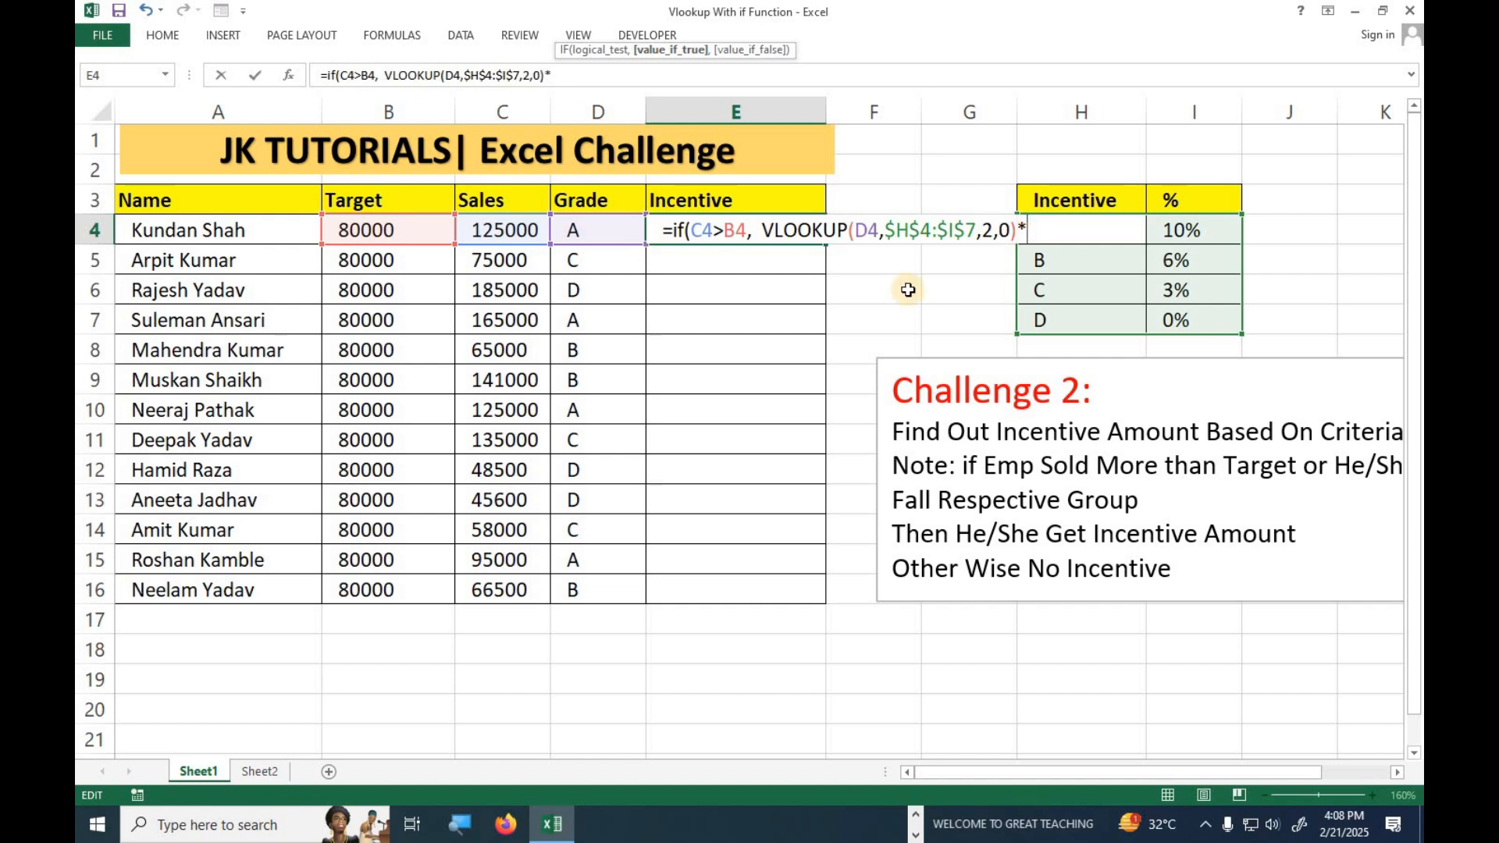
click(497, 231)
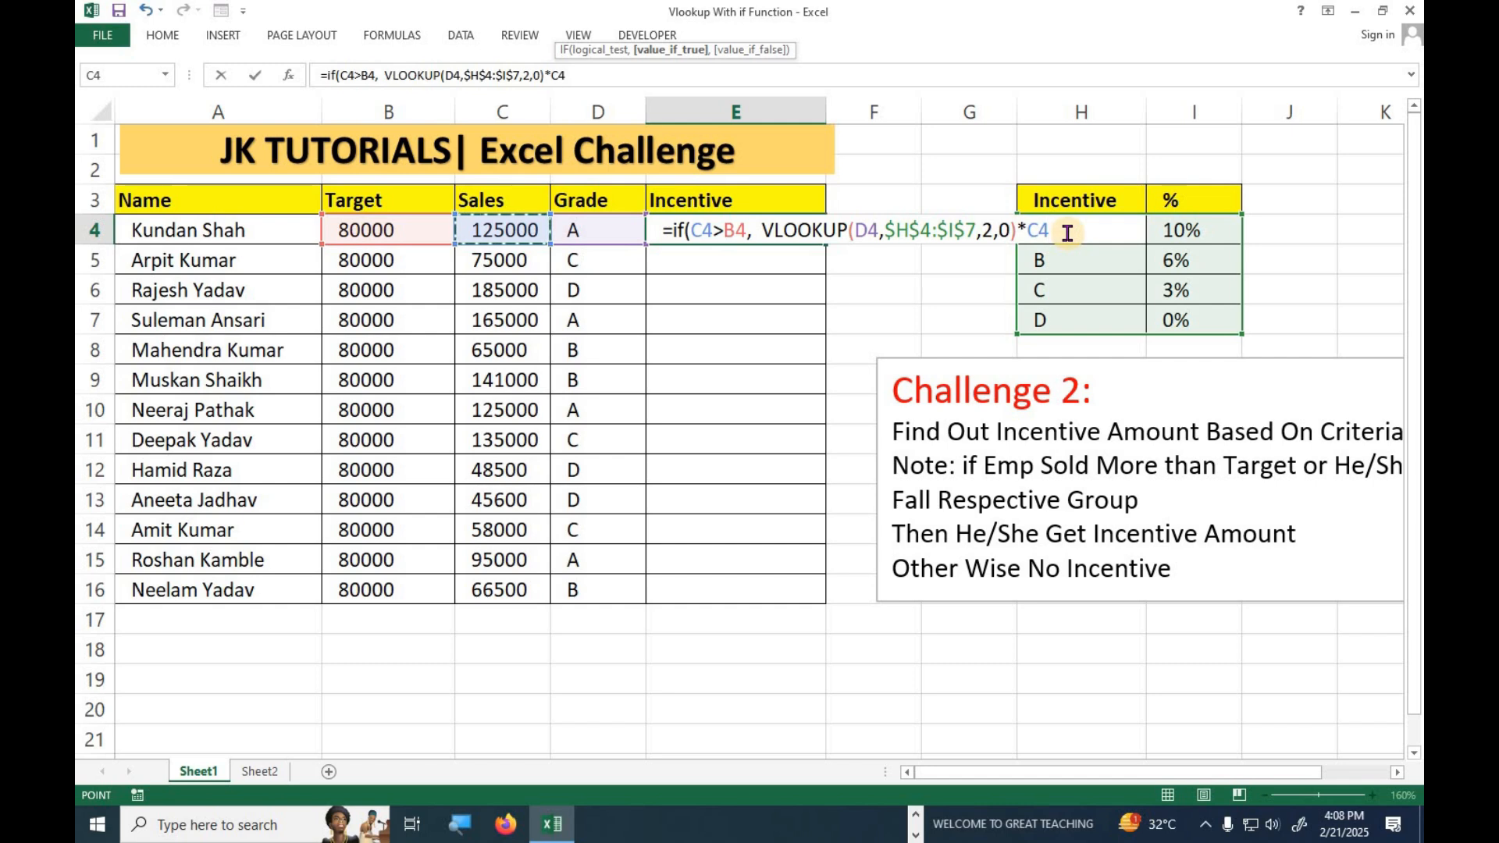
text(,)
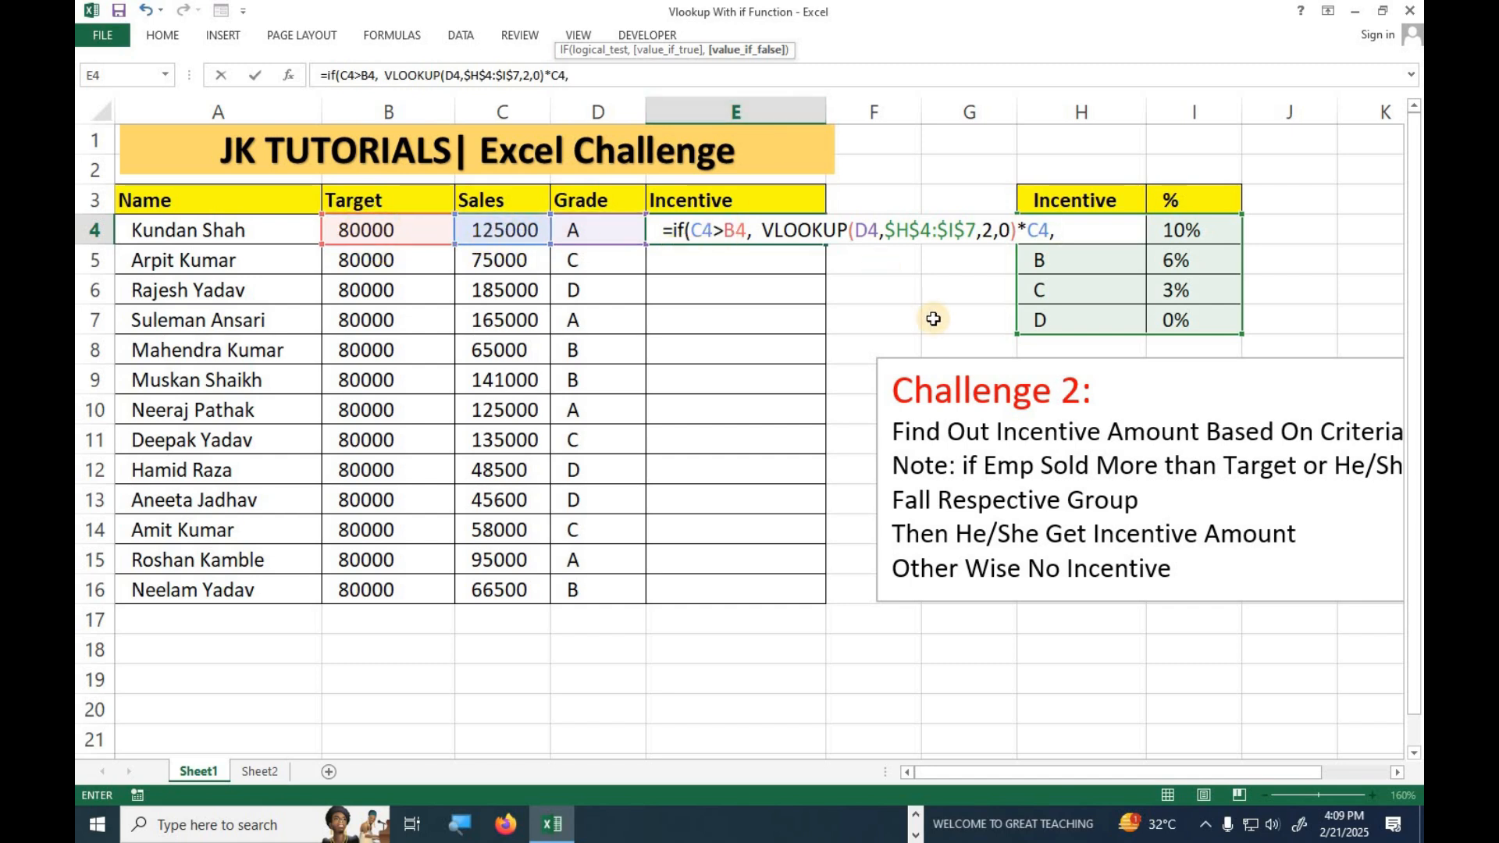
Set the value if false to "NO INCENTIVE", close the IF formula and enter it in E4.
text(No)
key(BackSpace)
key(BackSpace)
text(NO INCE)
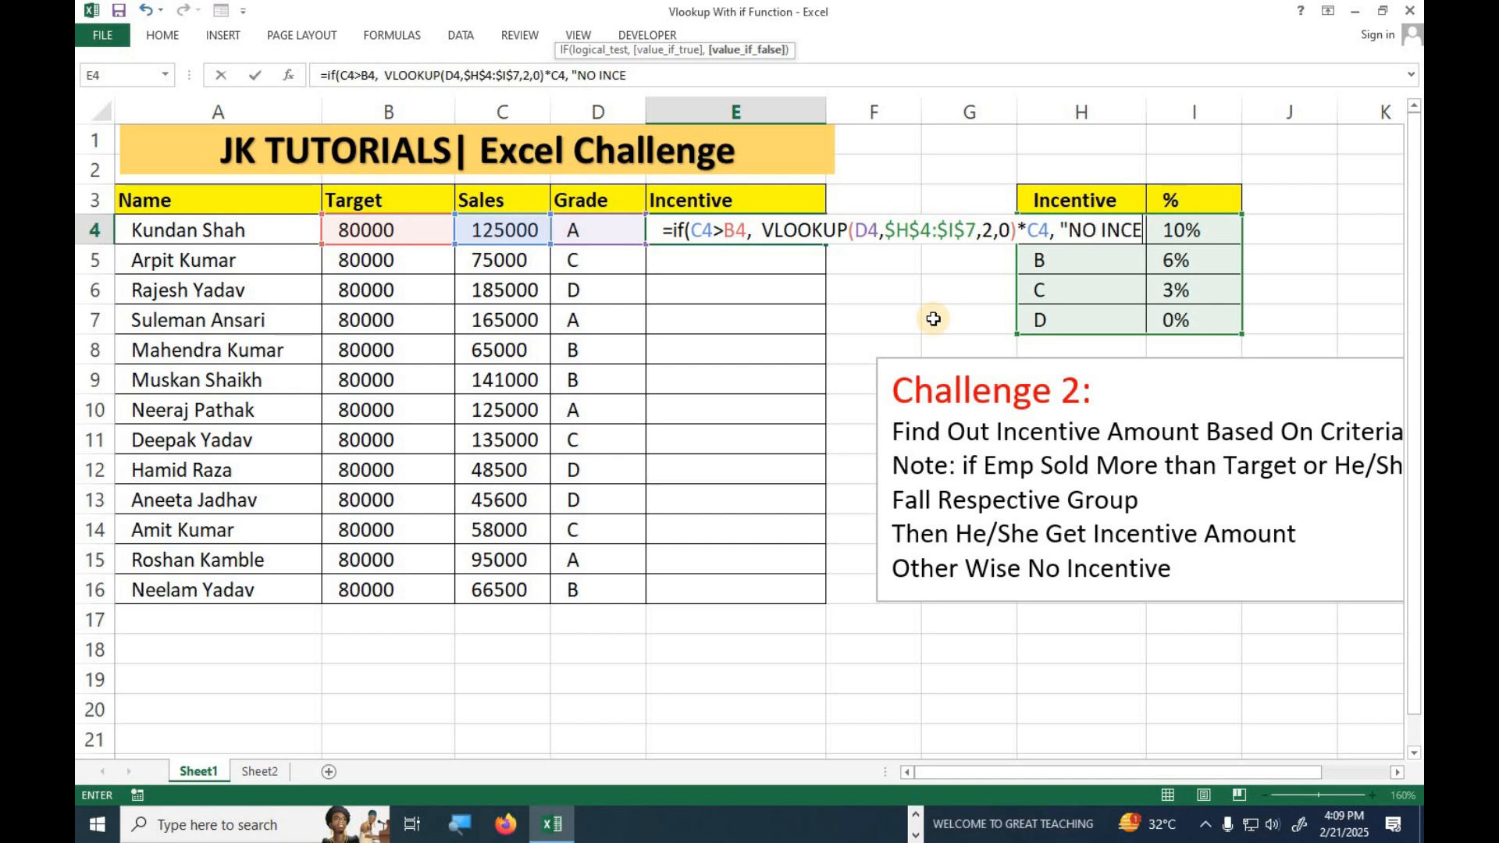
text(NTIVE)
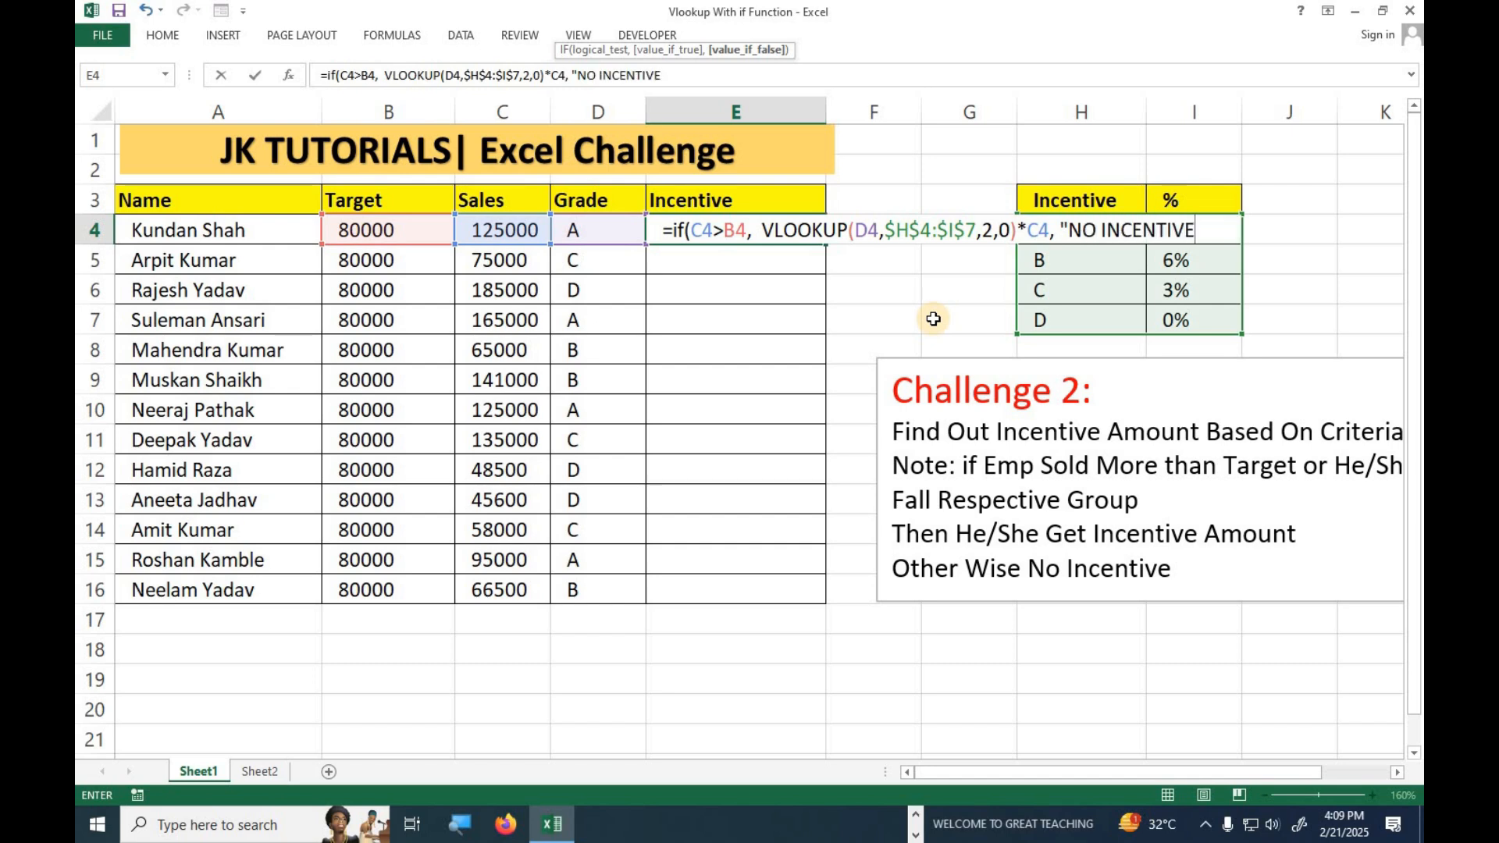
text("))
drag(761, 229, 1231, 229)
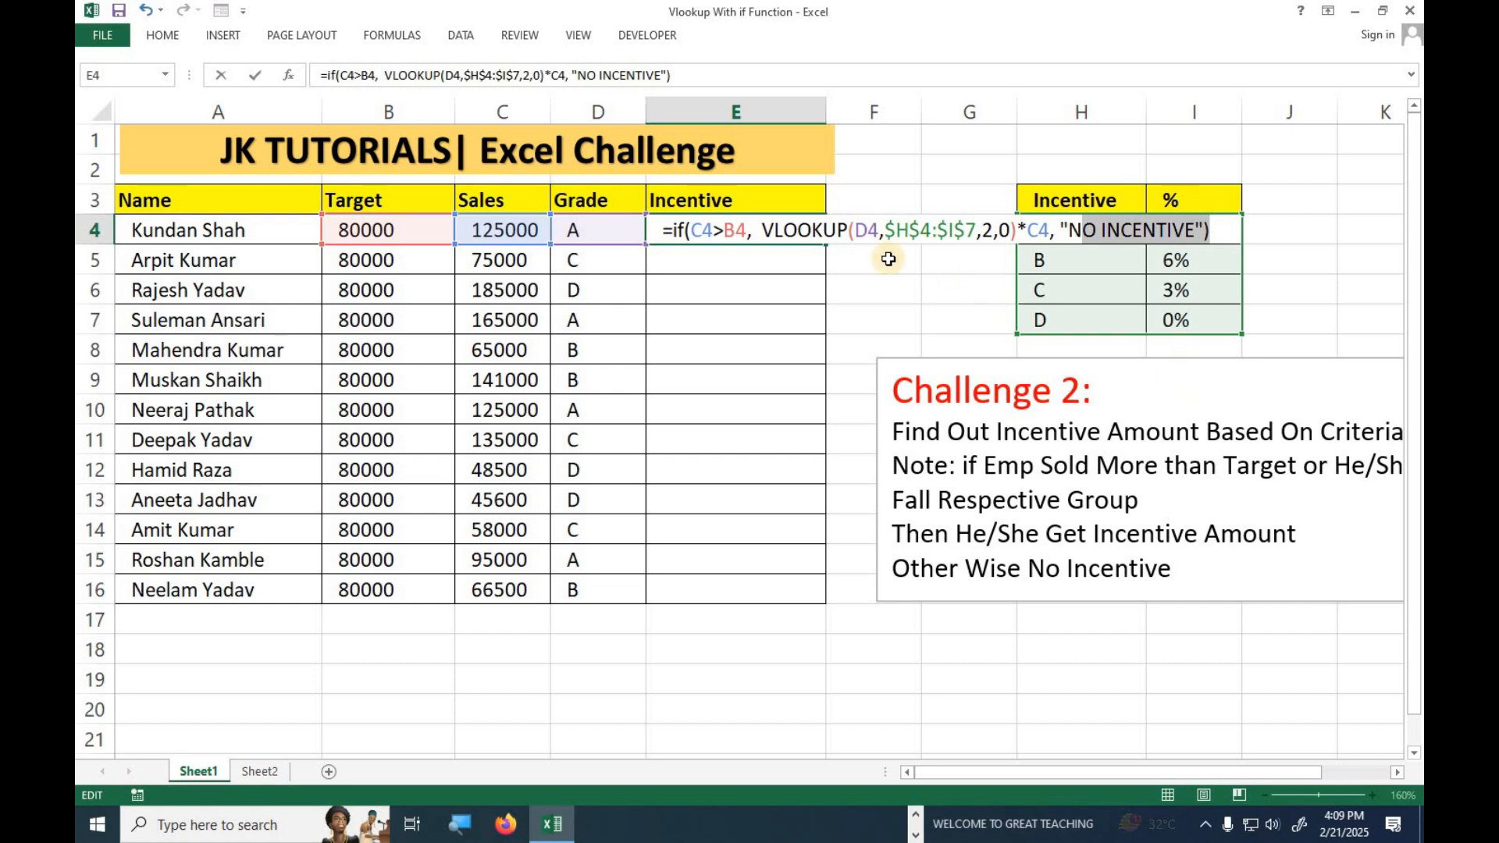
drag(822, 229, 986, 230)
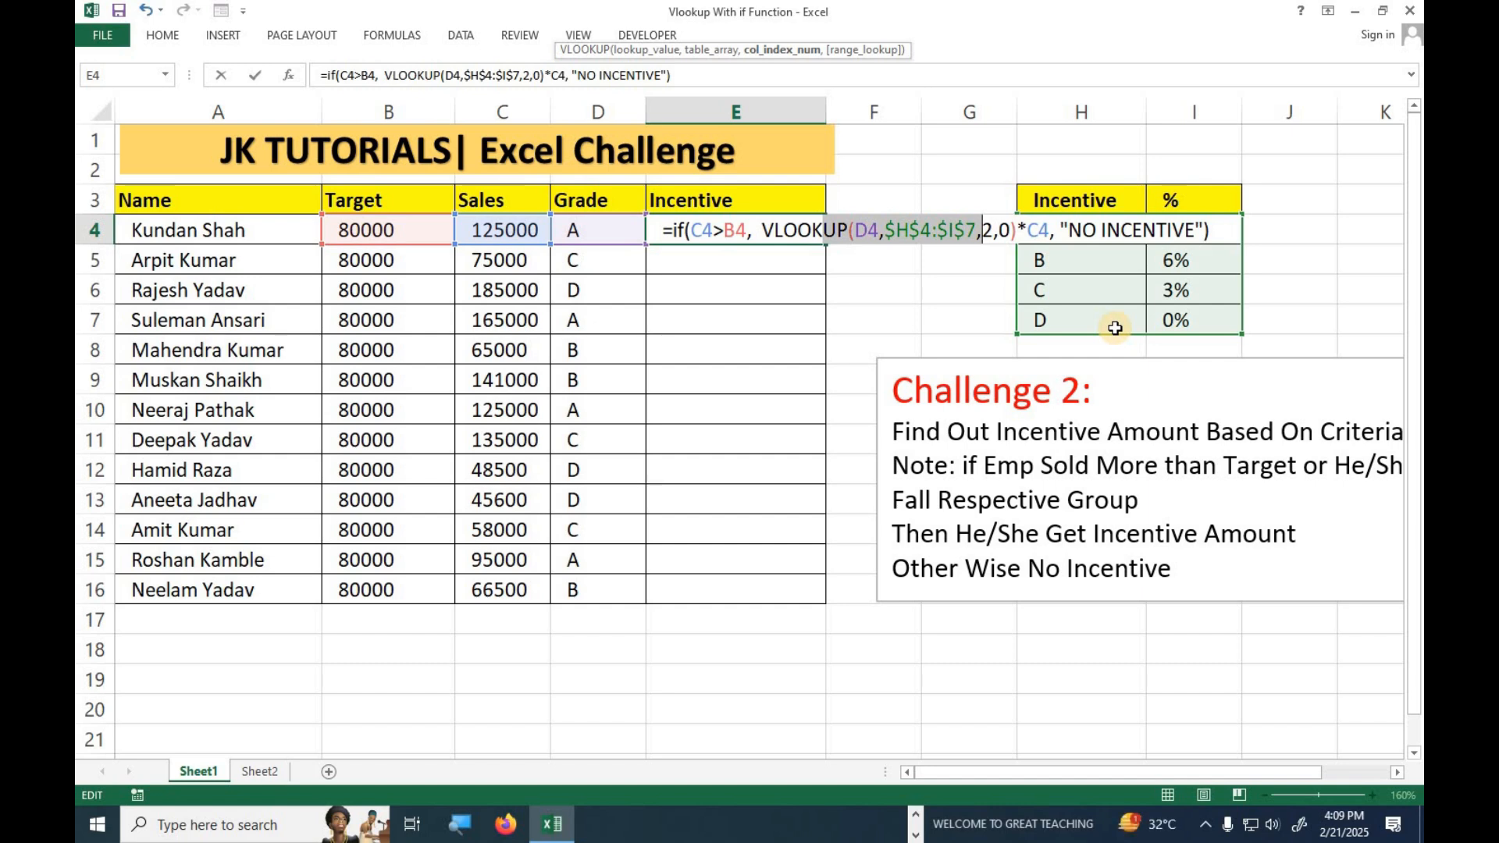
key(Return)
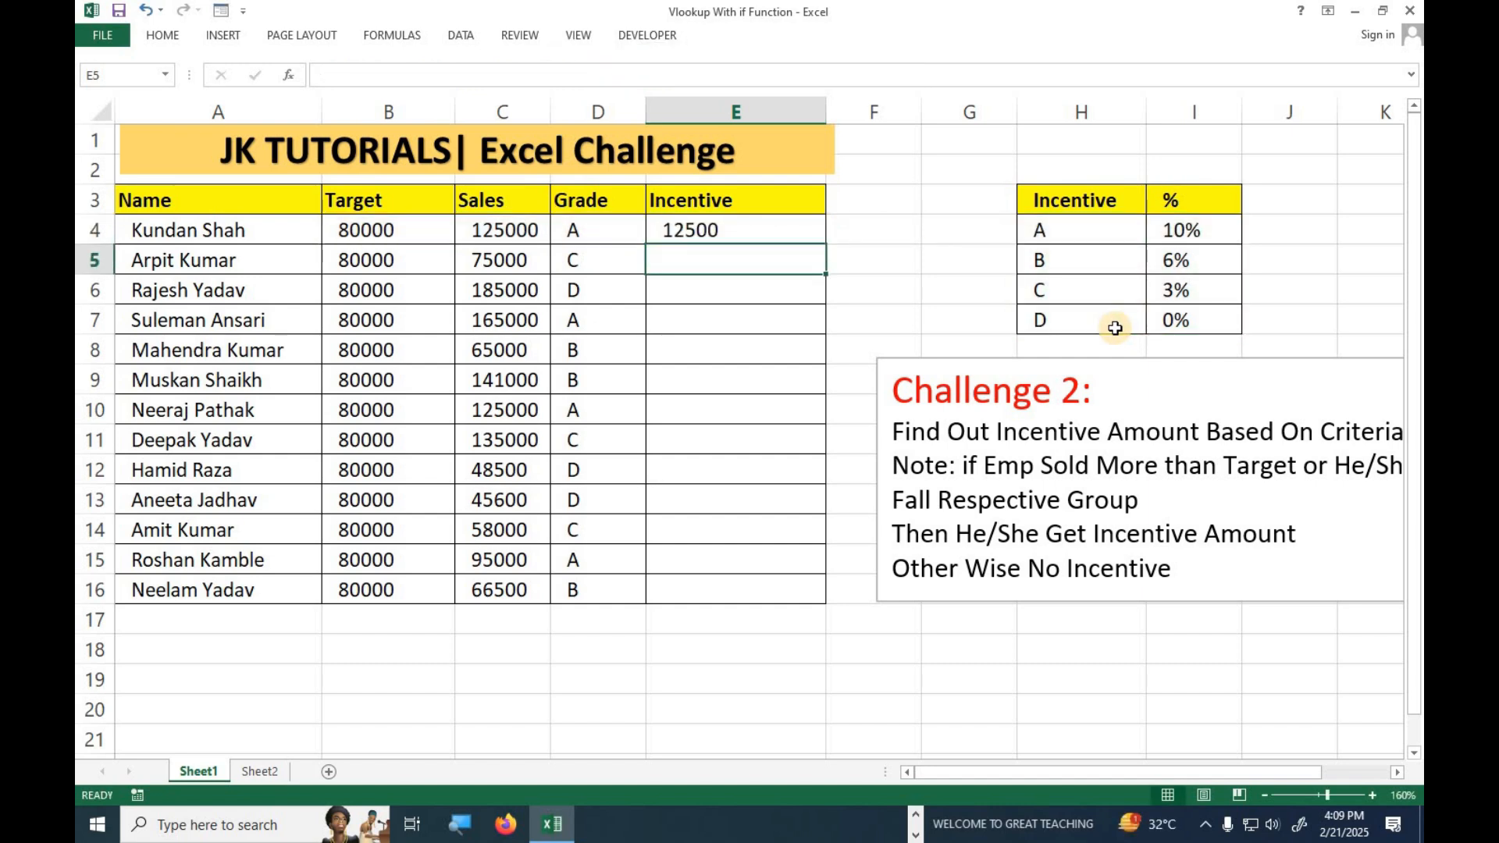
Check the E4 incentive against row 4's target, sales and grade and the matching percentage in the incentive table.
click(517, 237)
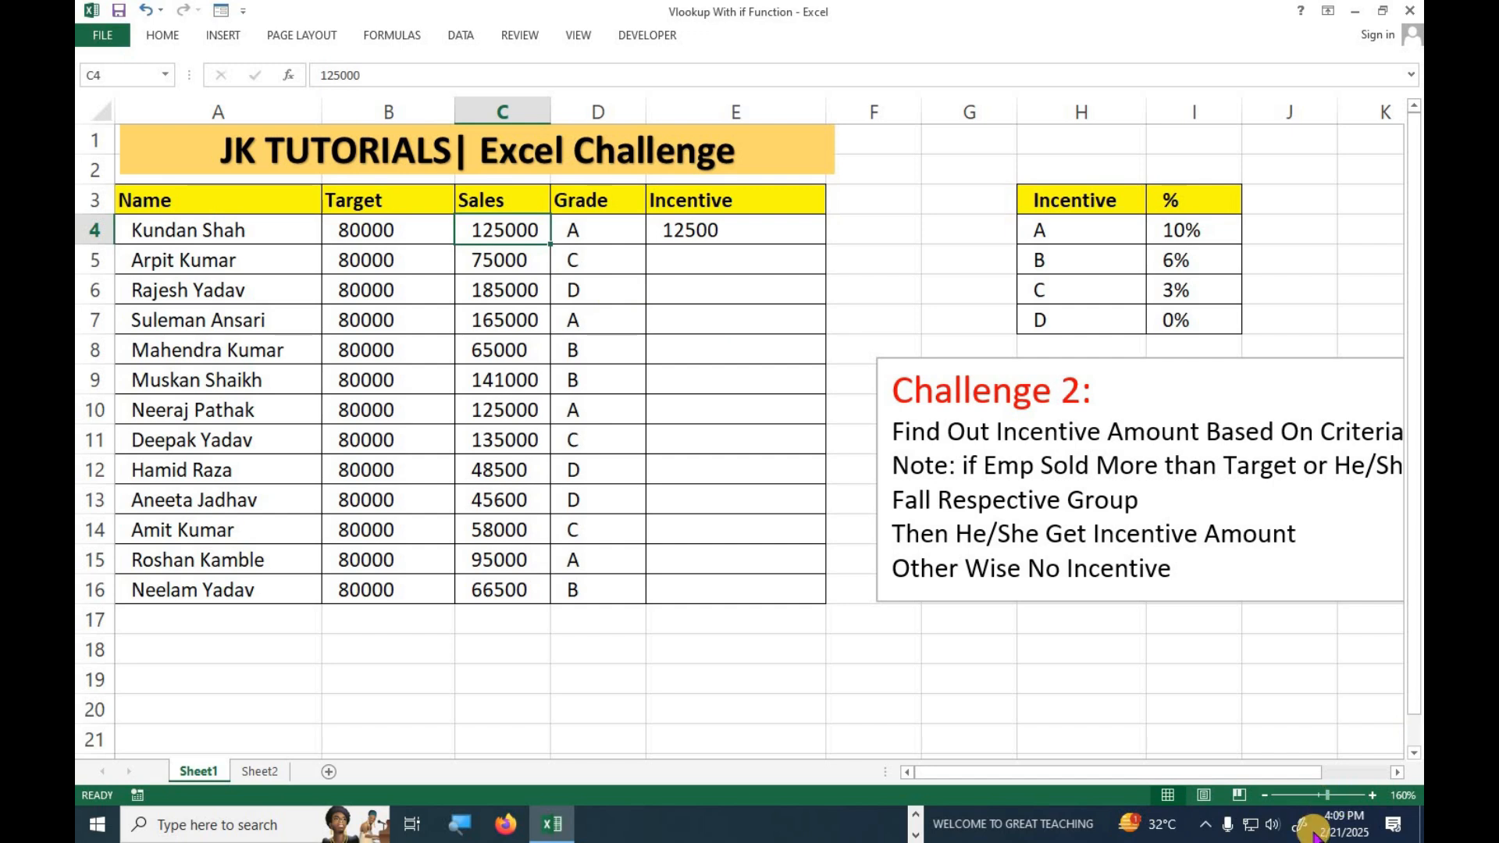
click(400, 233)
drag(426, 231, 520, 231)
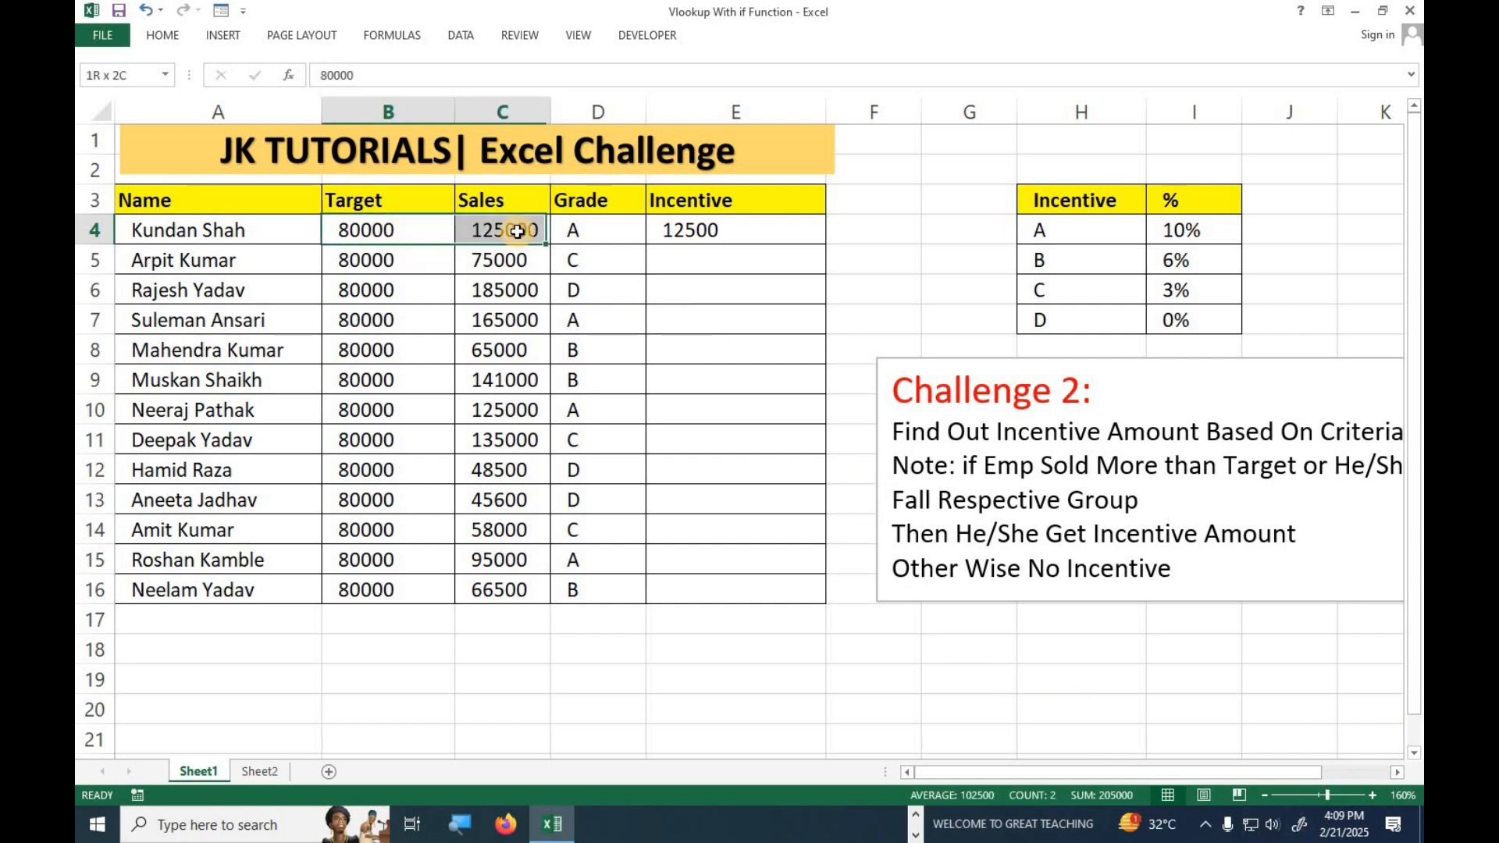
click(587, 229)
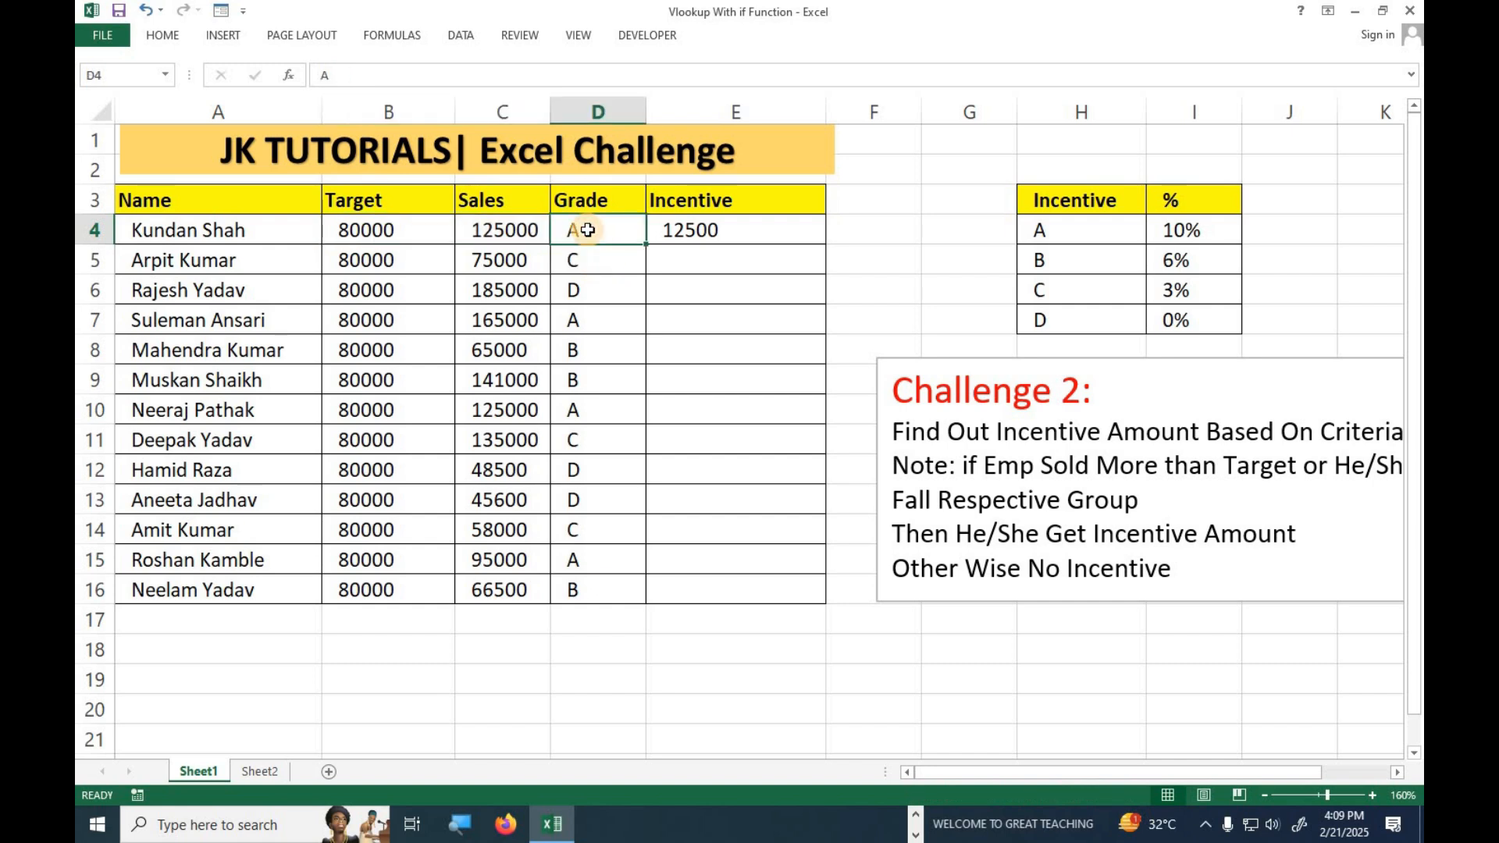
drag(1045, 228, 1171, 321)
click(1062, 232)
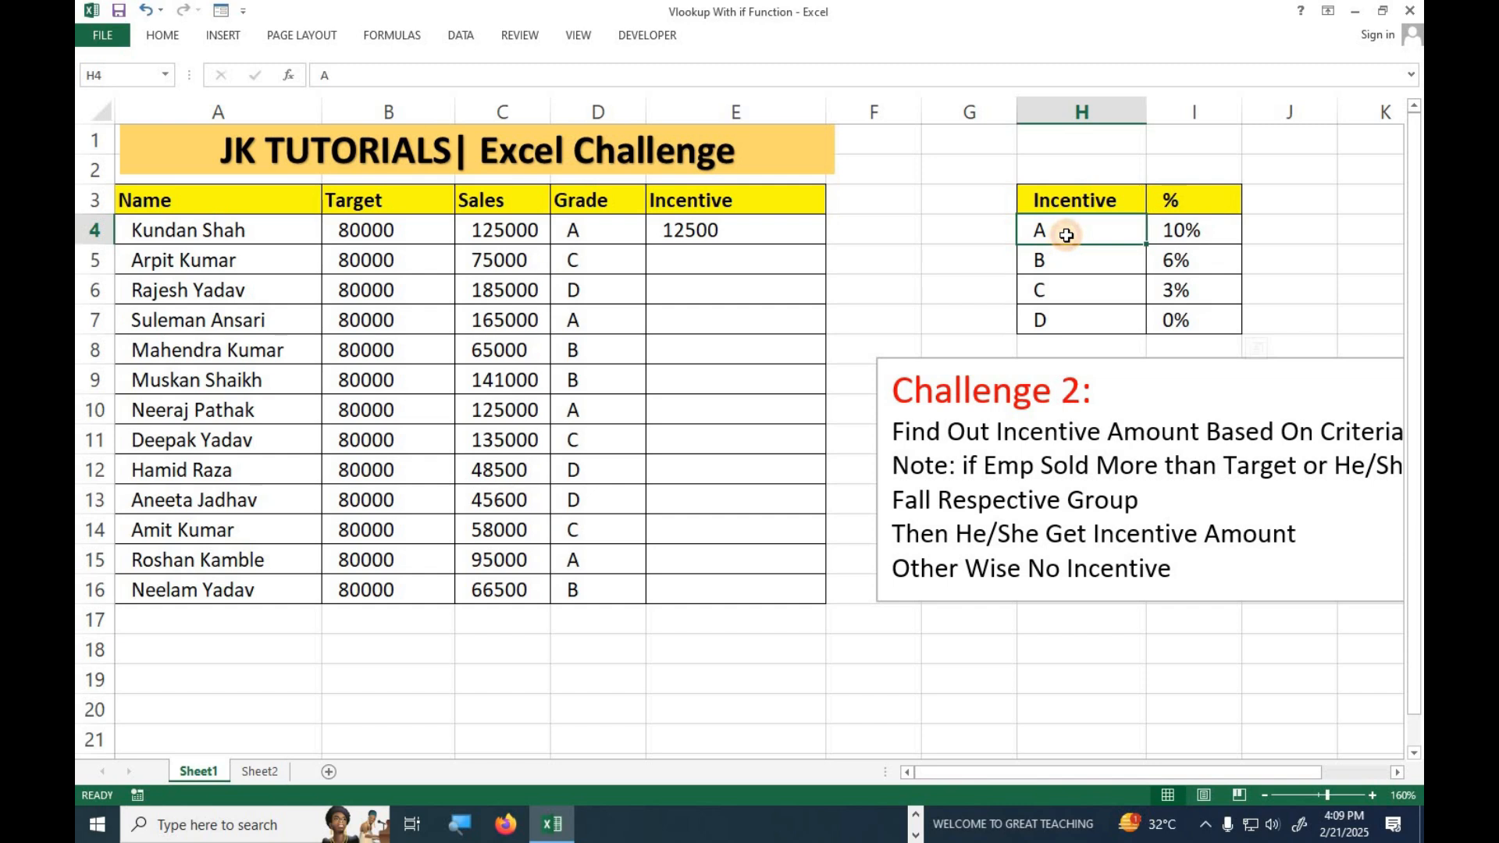
click(1180, 233)
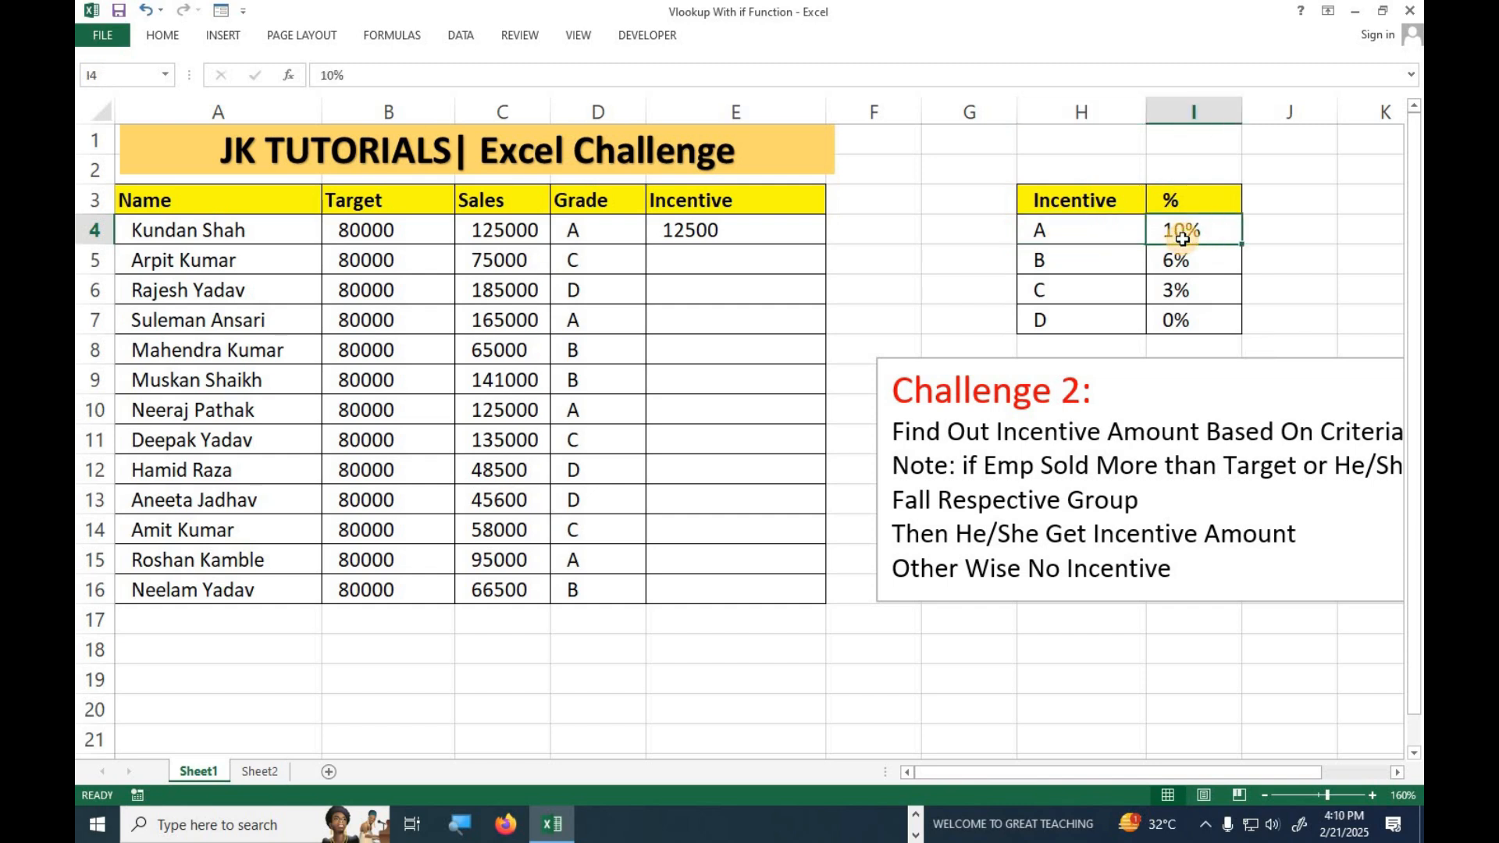
click(532, 244)
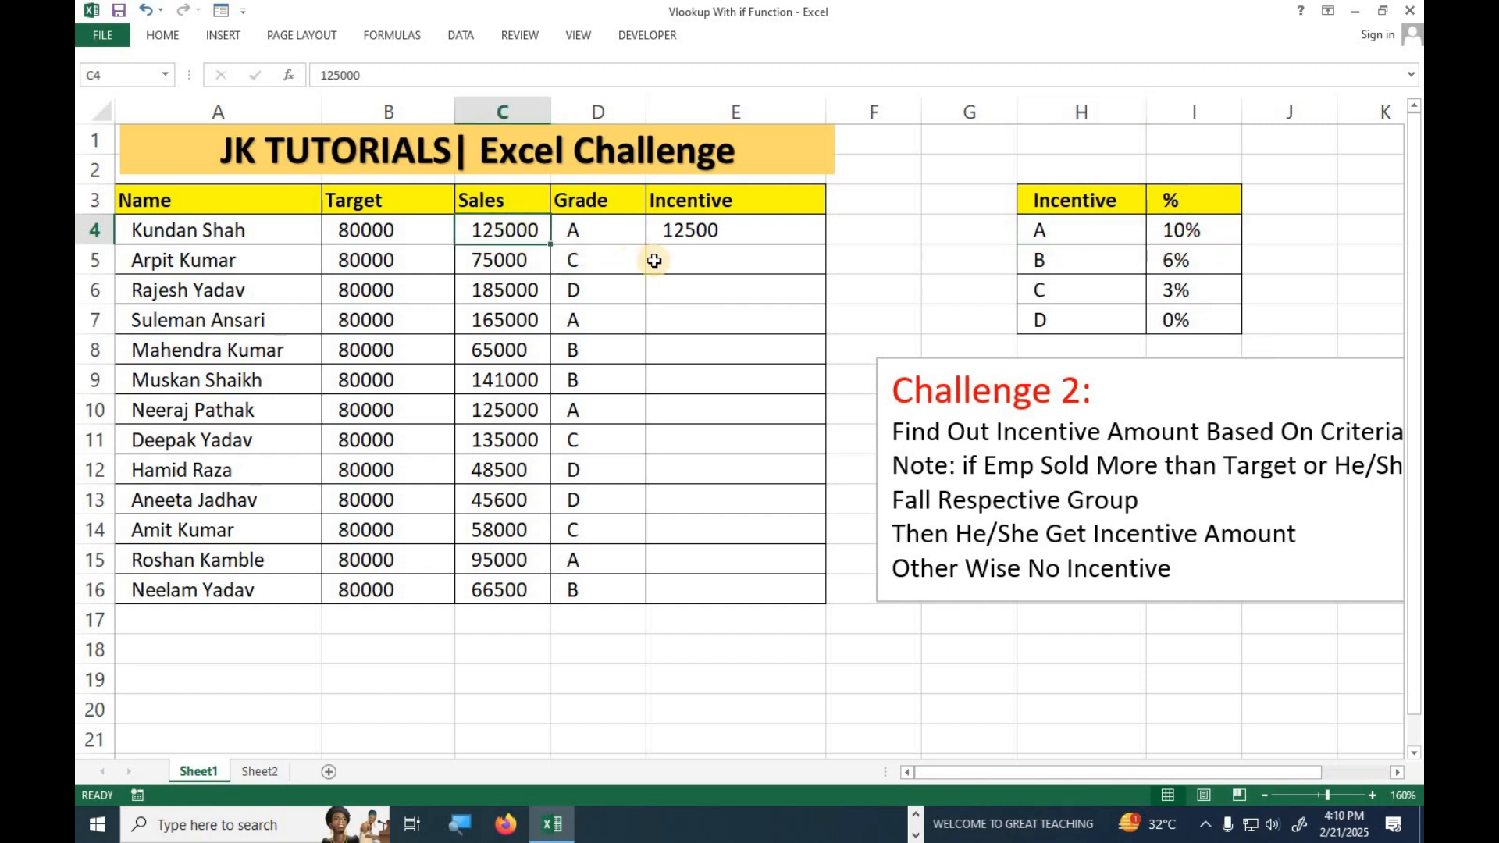
click(723, 227)
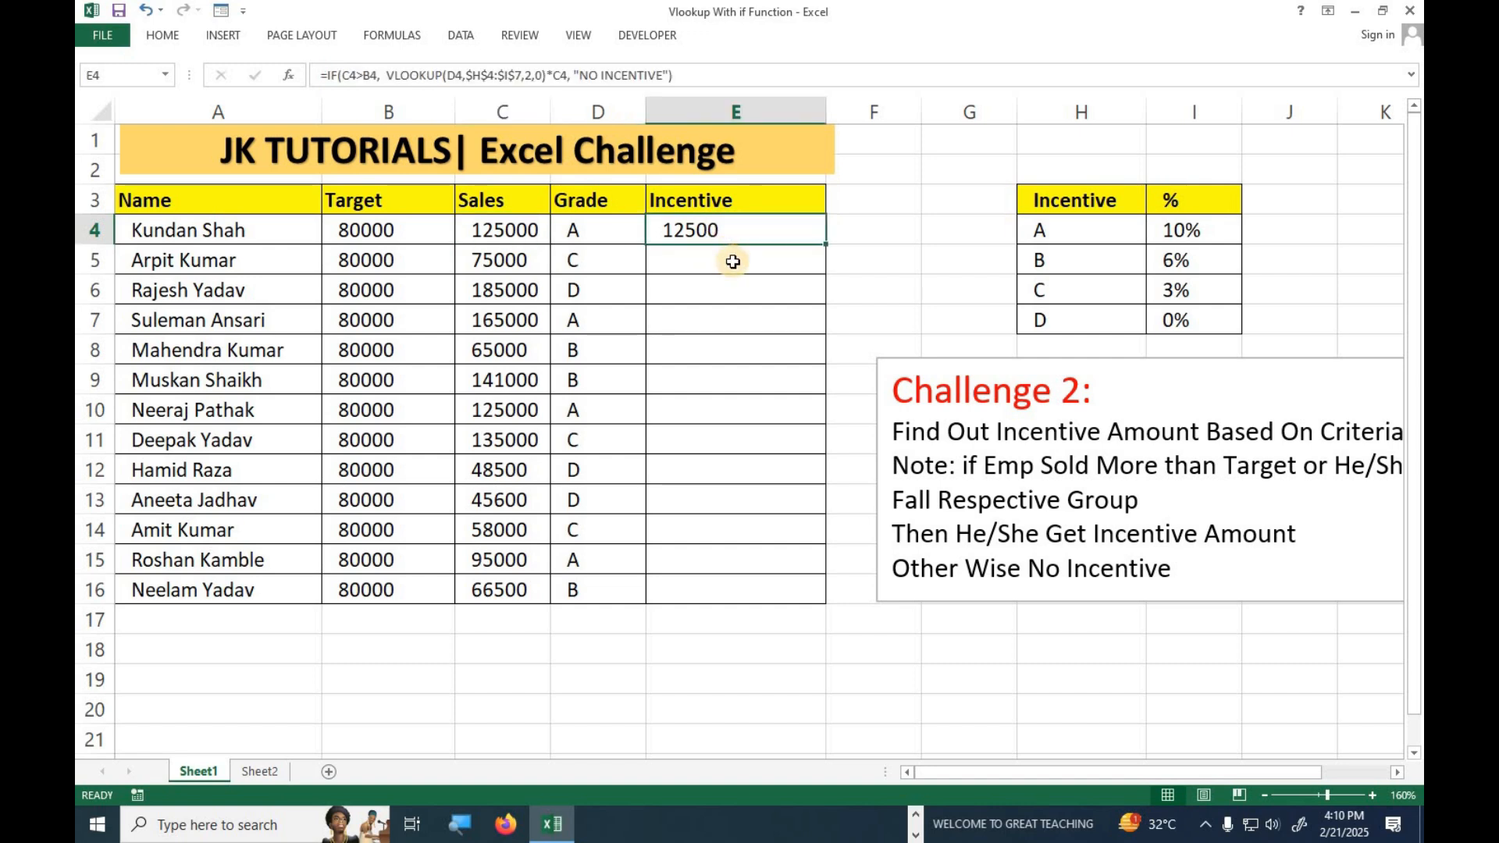
Start an IF formula in E5 with the logical test C5>B5, comparing row 5's sales with its target.
click(733, 261)
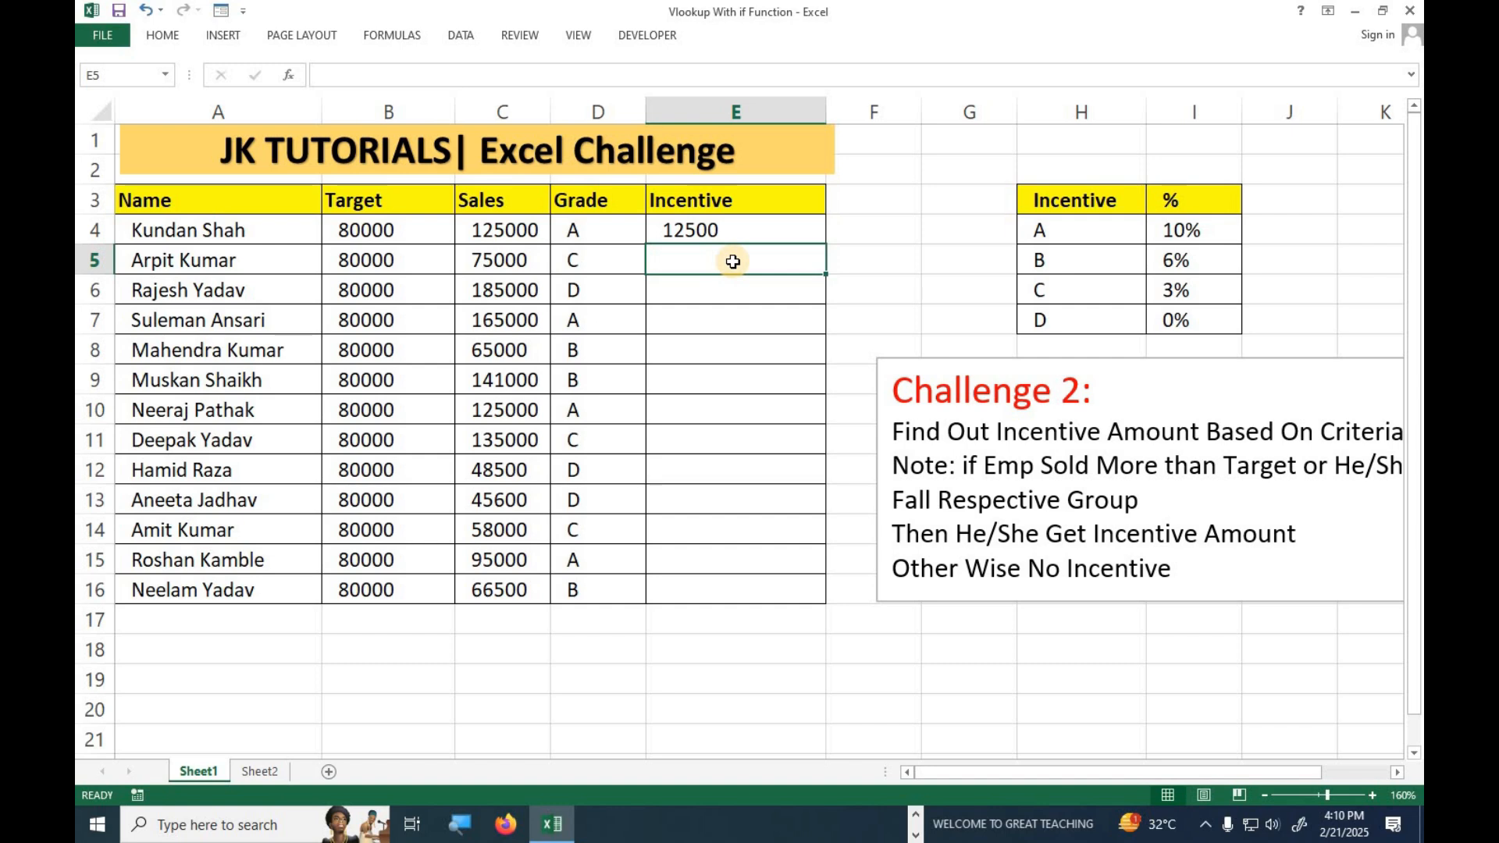
text(=)
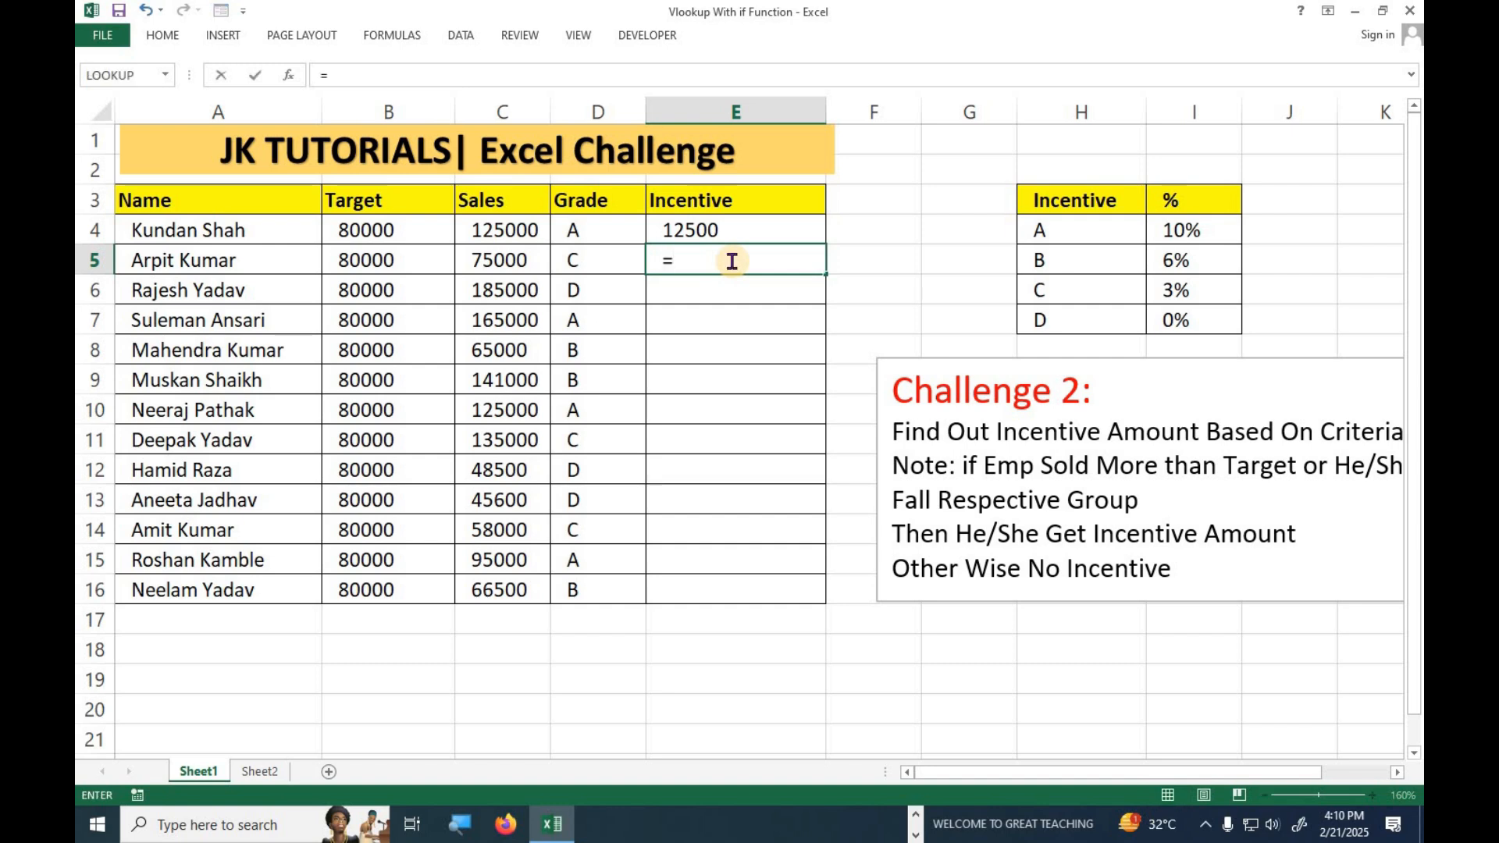
text(IF()
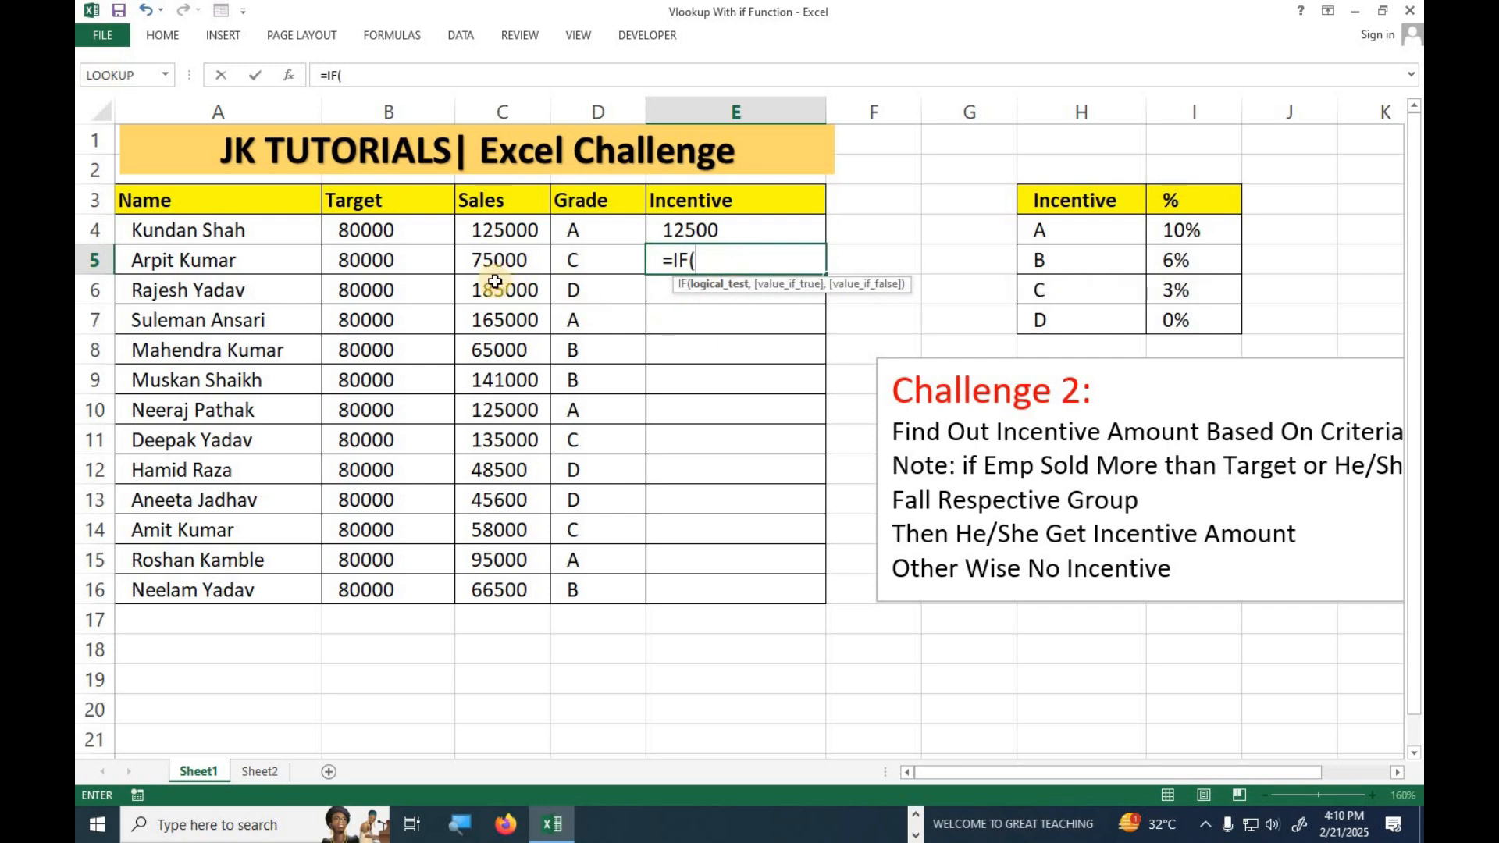
click(494, 261)
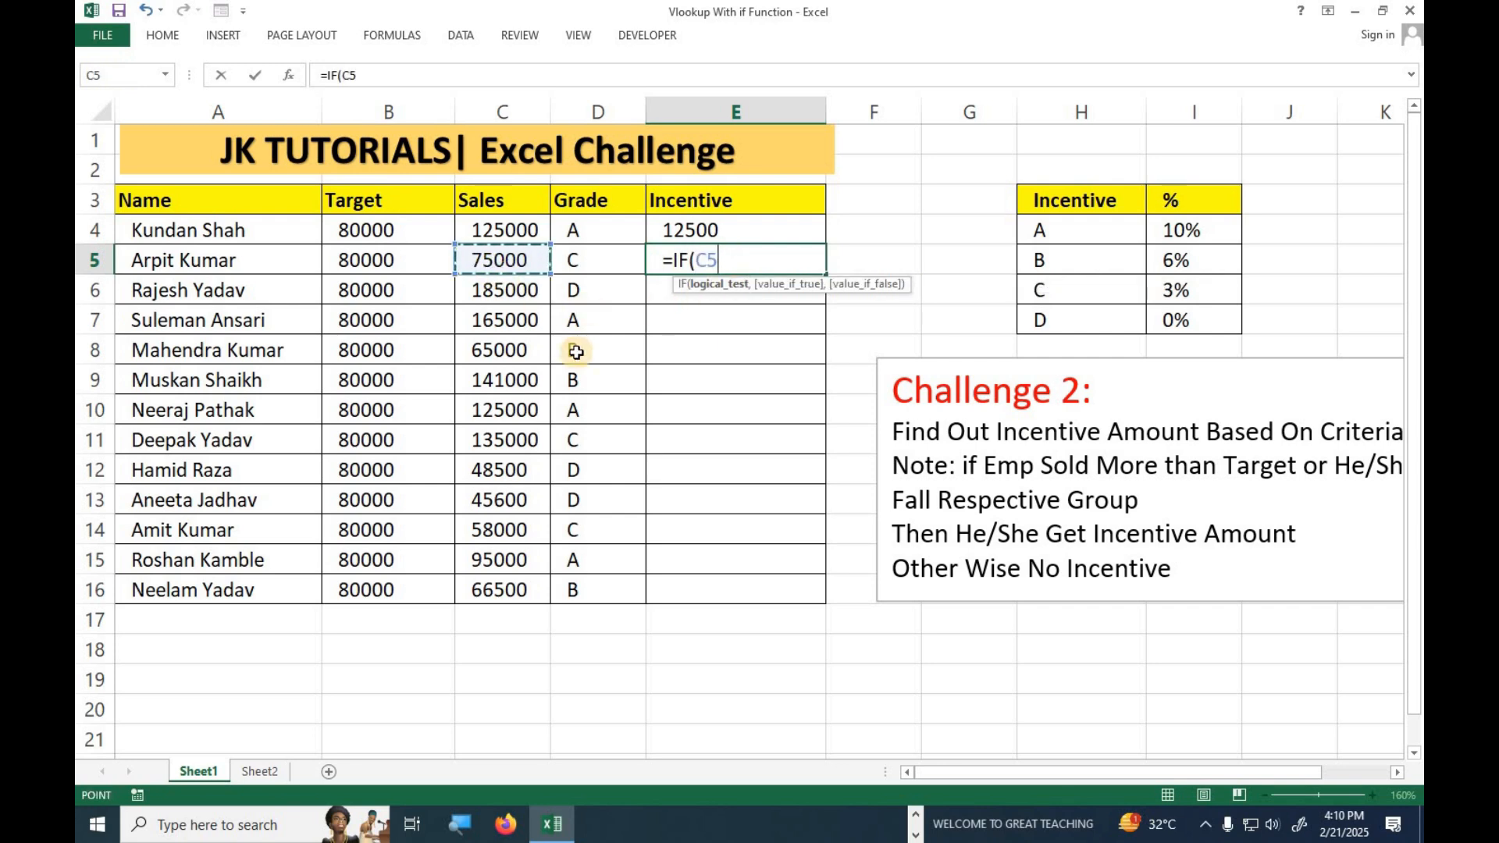
text(>)
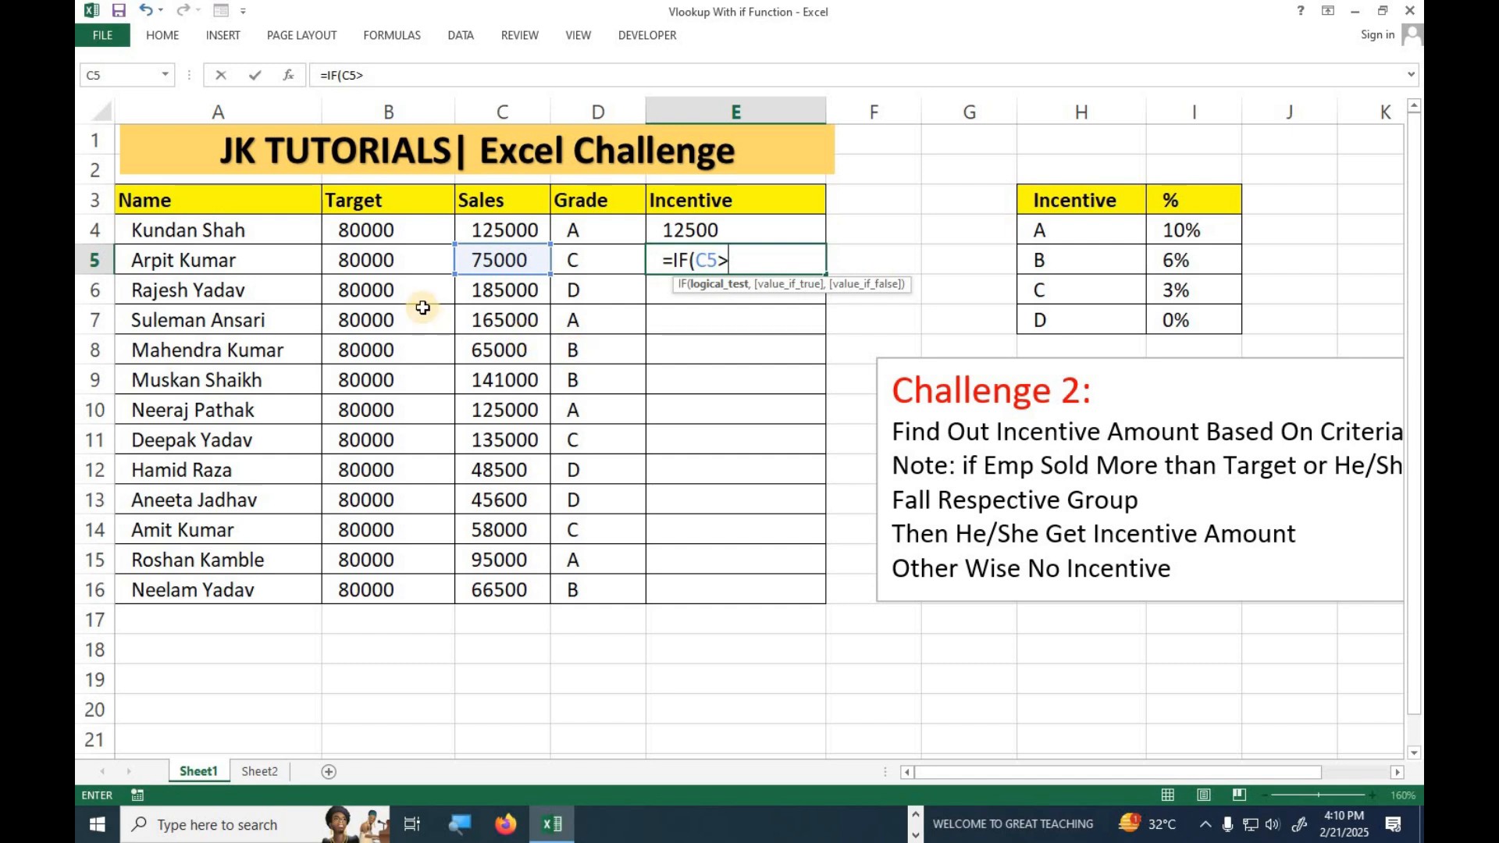
click(387, 260)
Add VLOOKUP(D5,$H$4:$I$7,2,0) as the value if true in the E5 formula, with the incentive table as an absolute range.
text(, VLOOKUP()
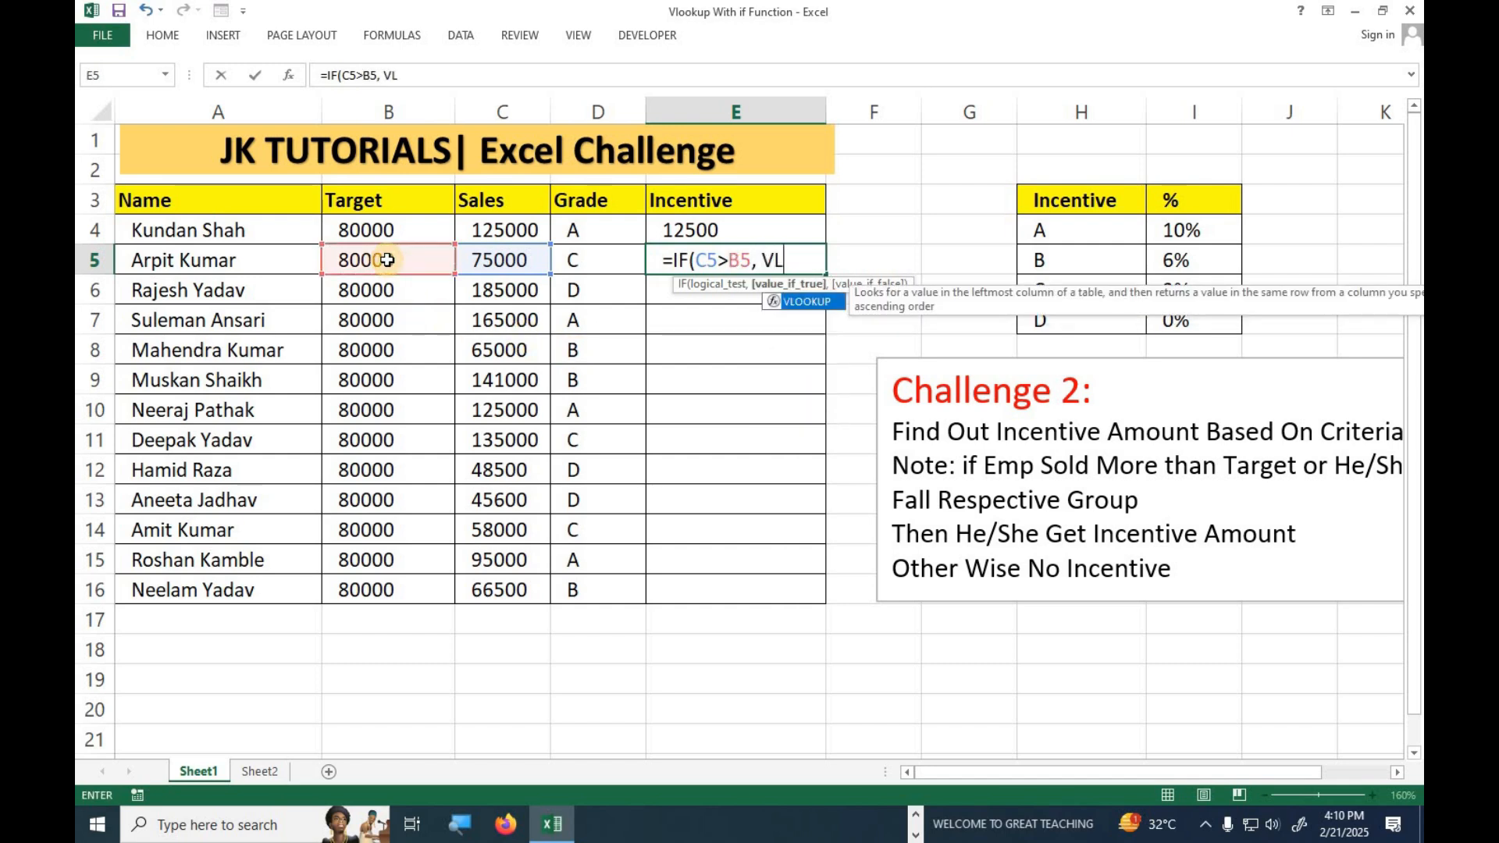
click(582, 262)
text(,)
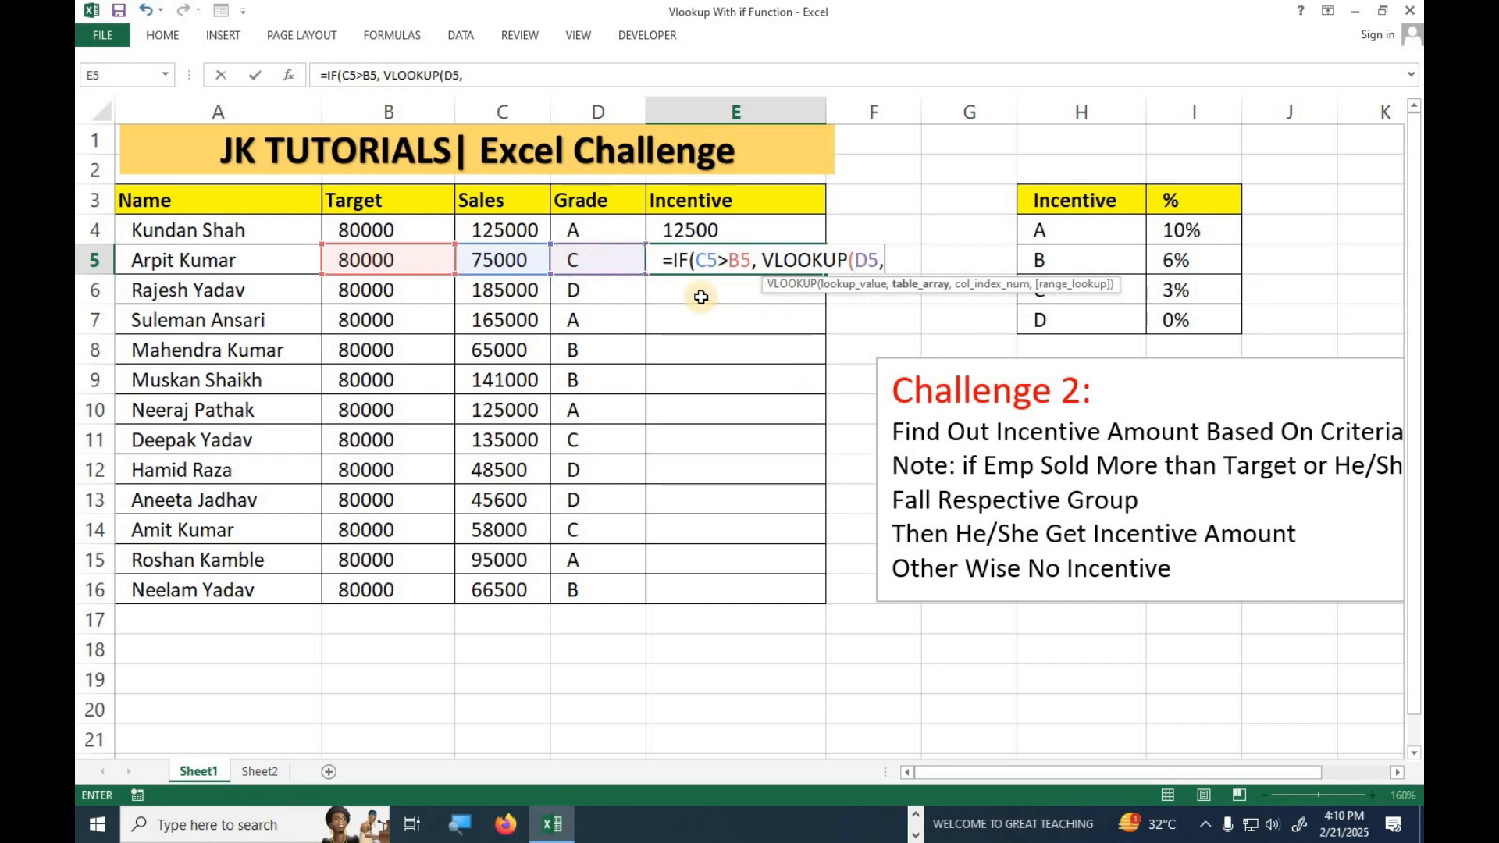
drag(1037, 234, 1168, 313)
key(F4)
text(,)
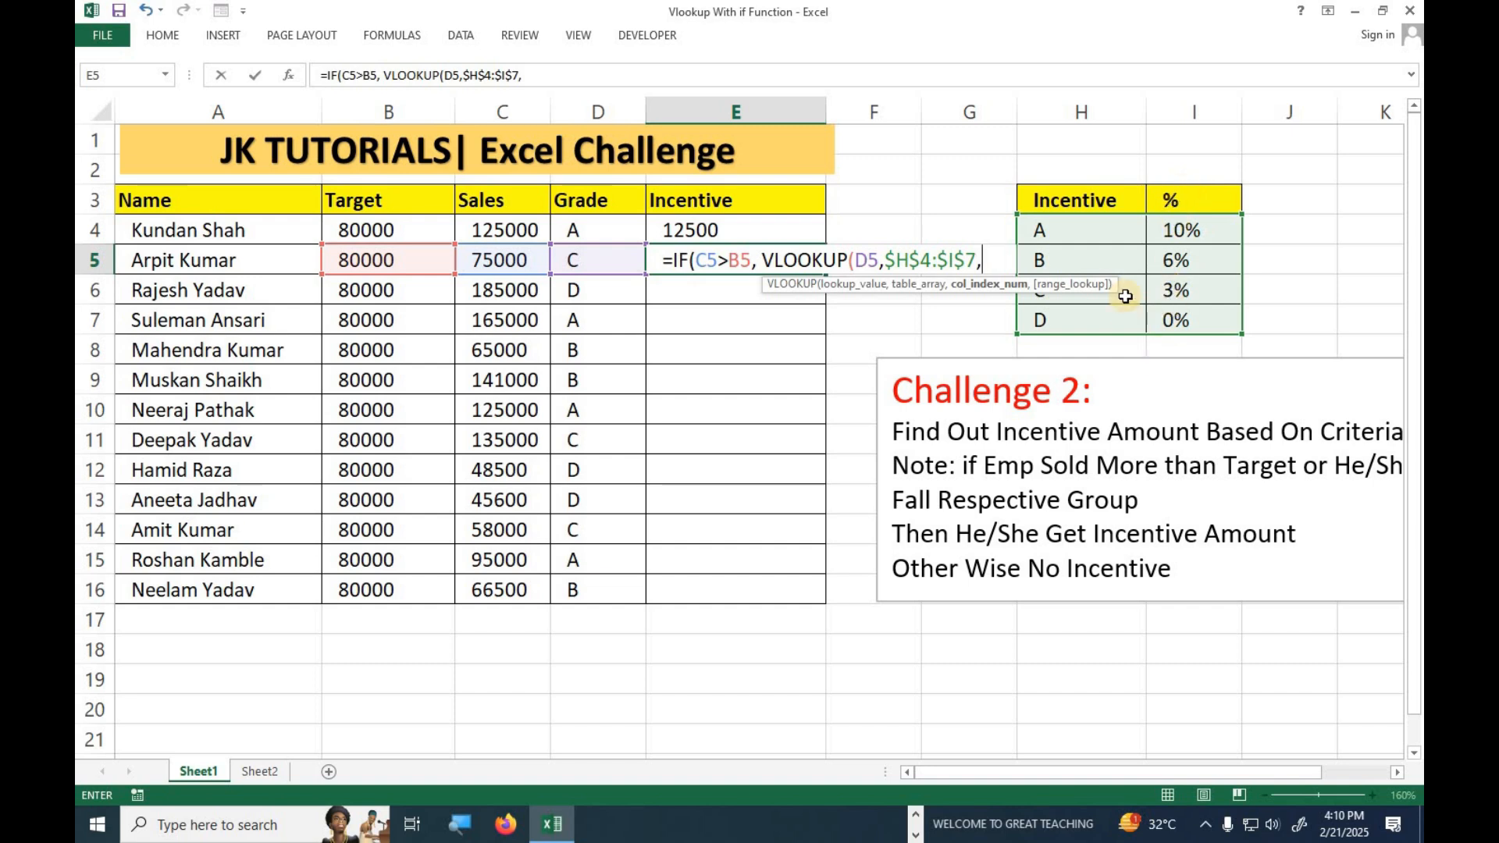
text(2,0)
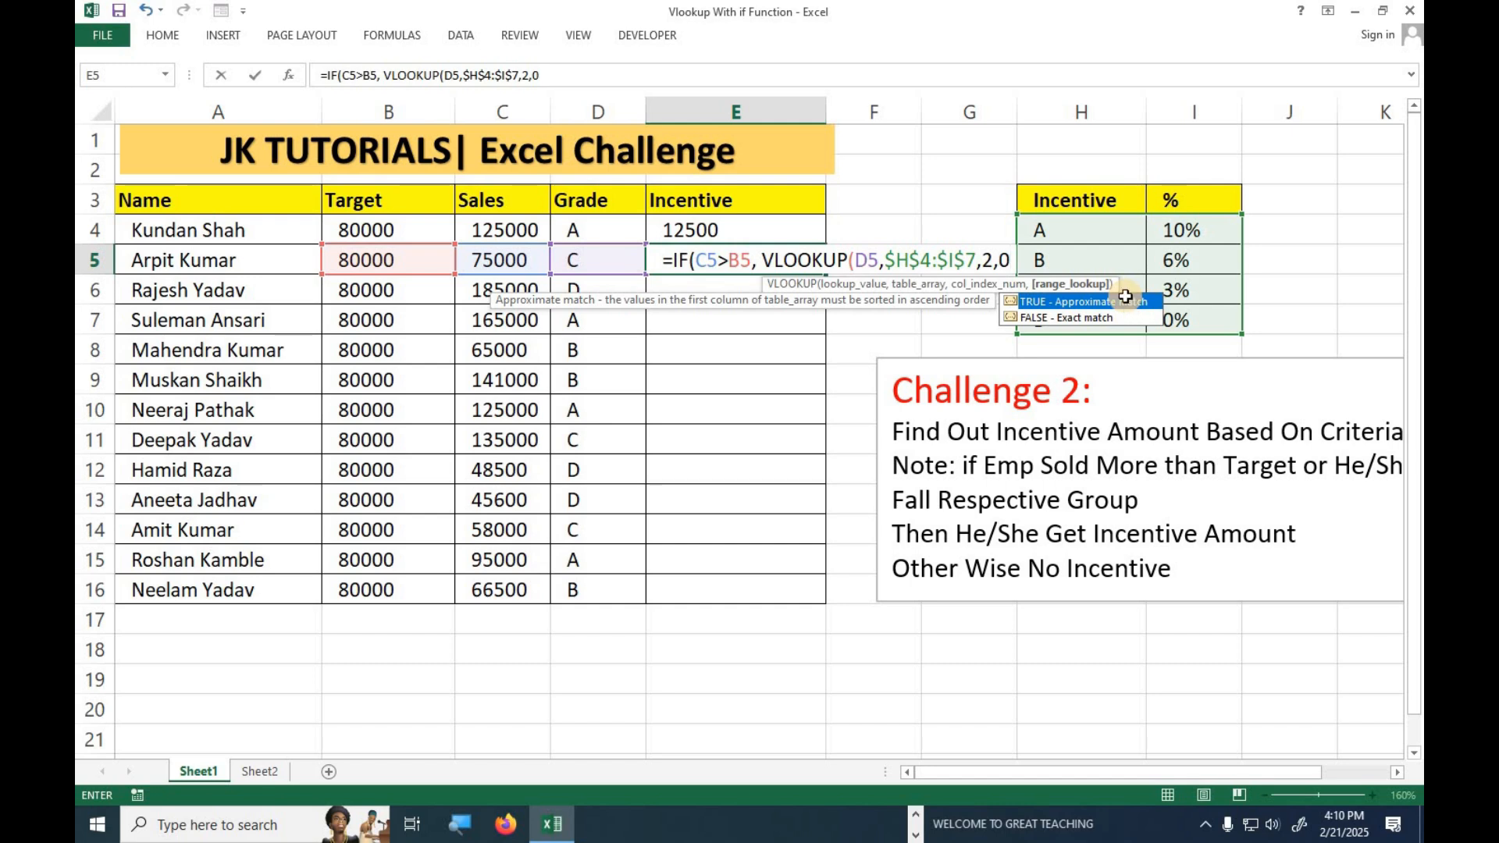
text())
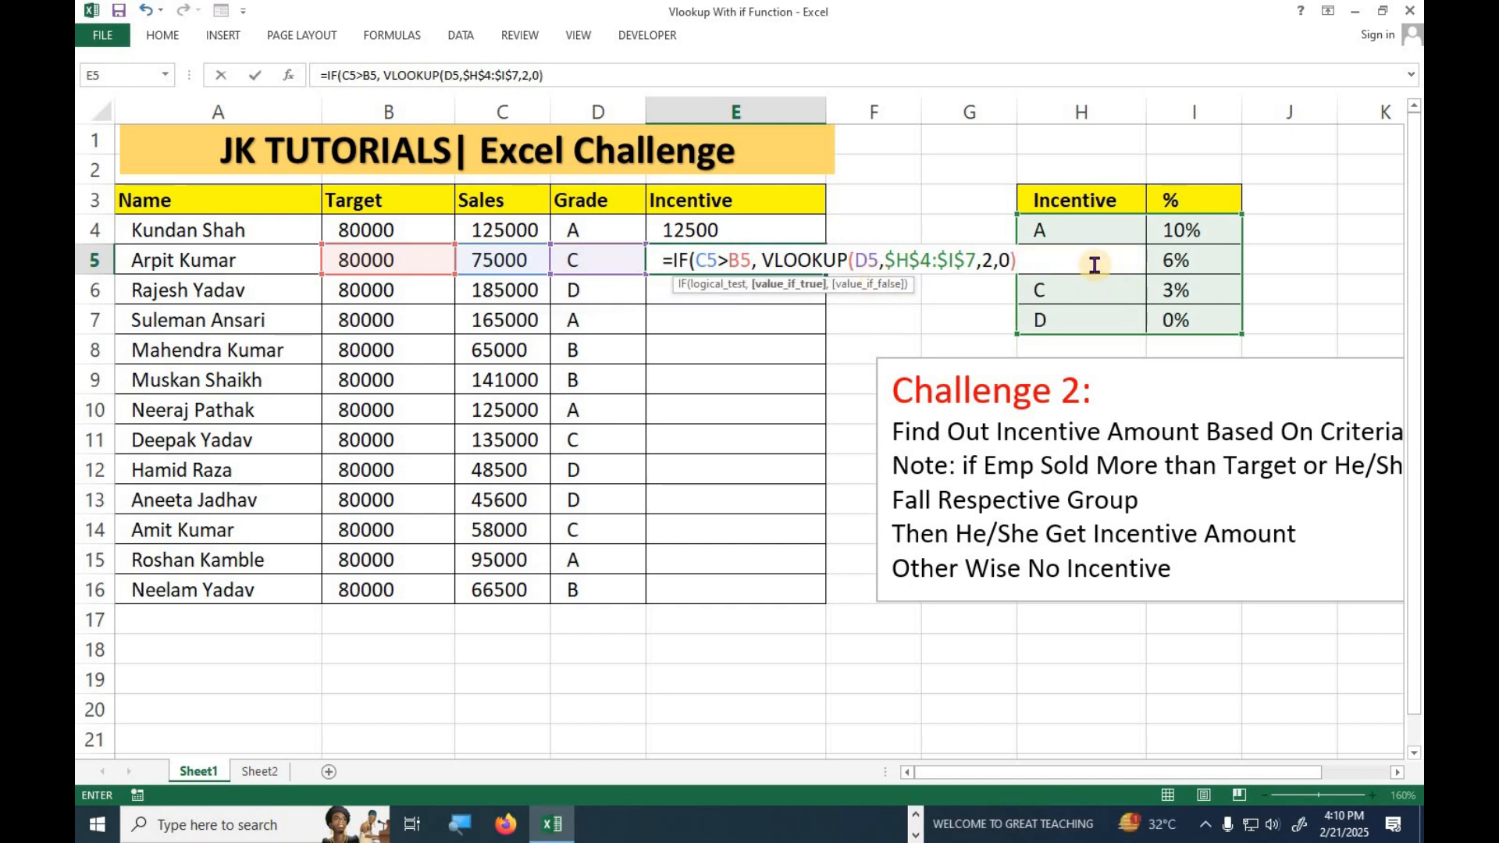
Multiply the VLOOKUP by C5 and complete the E5 formula with "NO INCENTIVE" as the value if false.
text(*)
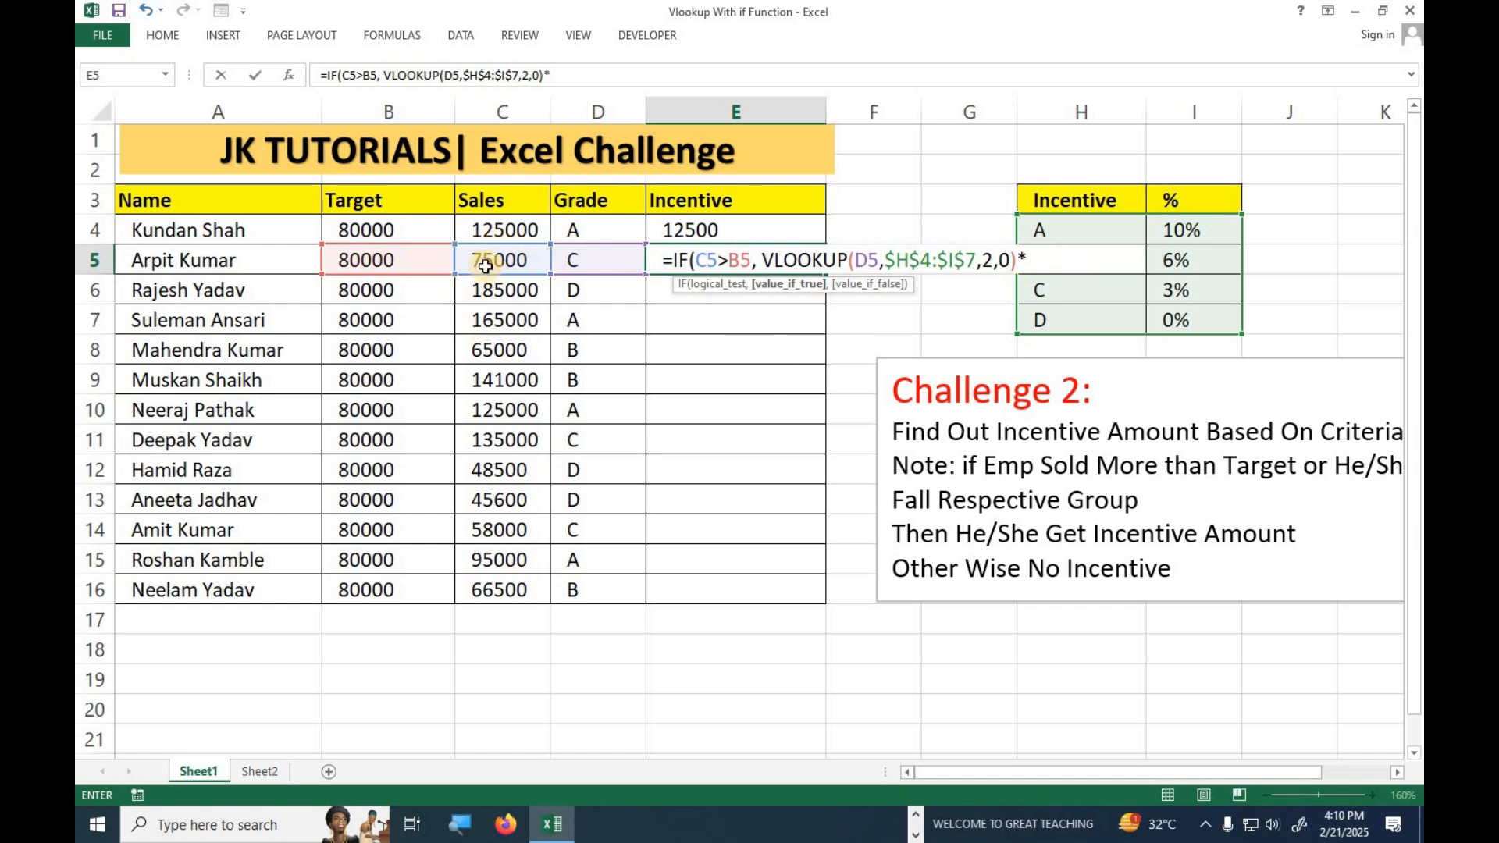
click(497, 259)
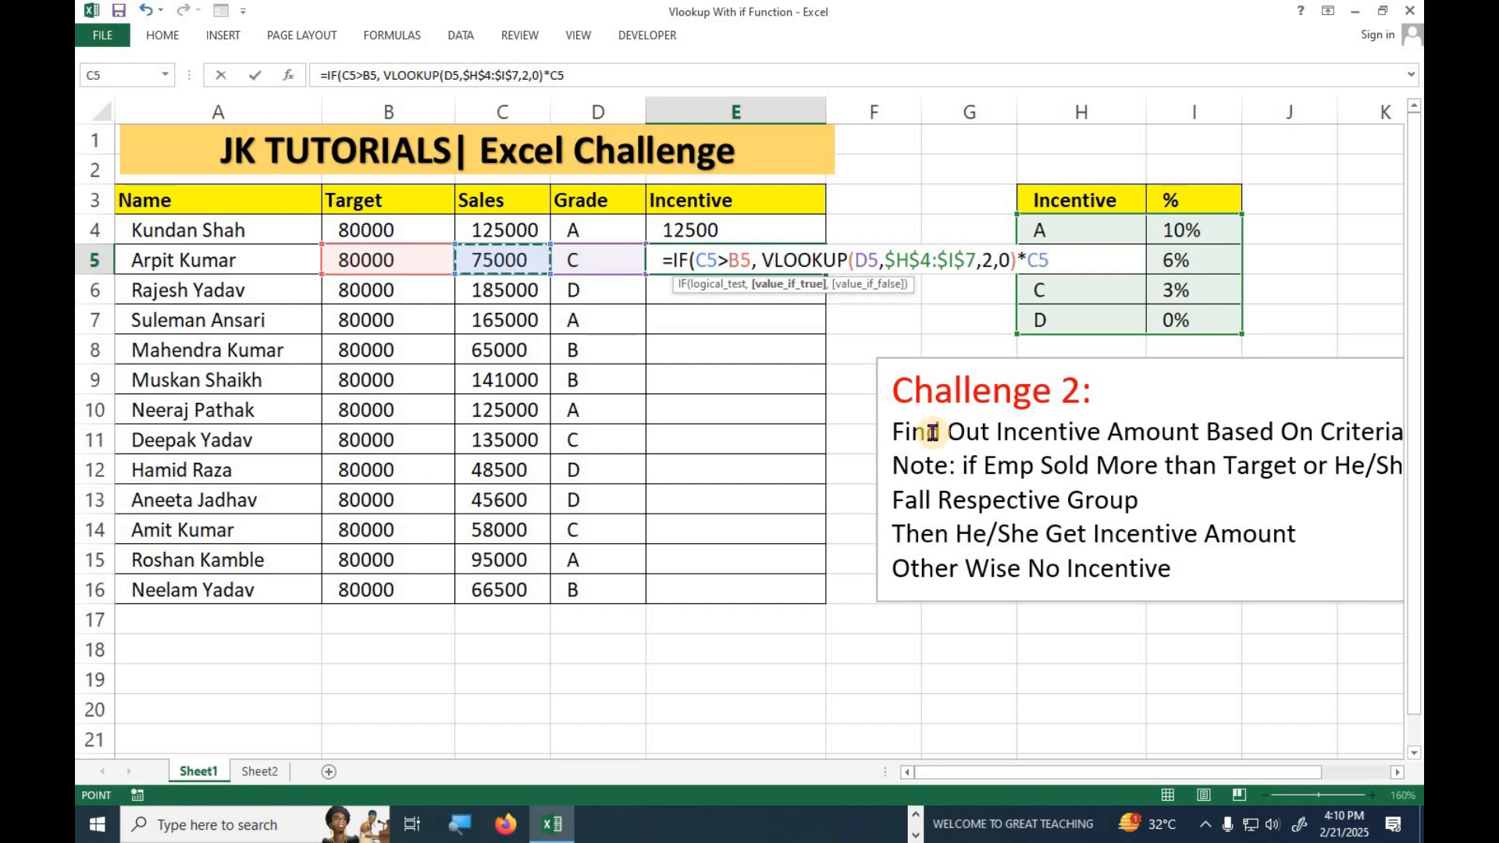
text(, "NO)
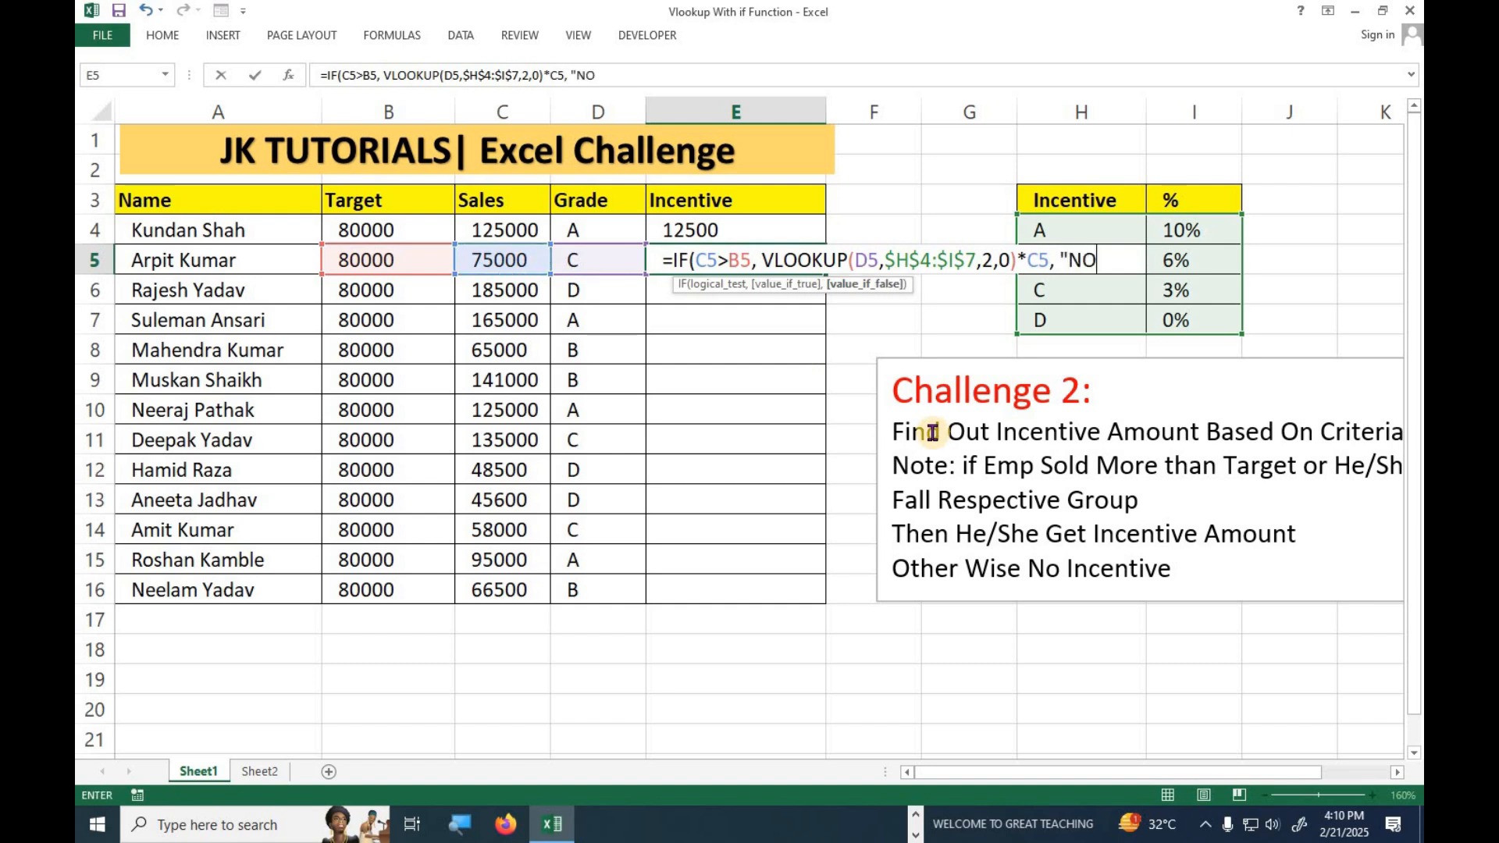
text( INCENTIVE"))
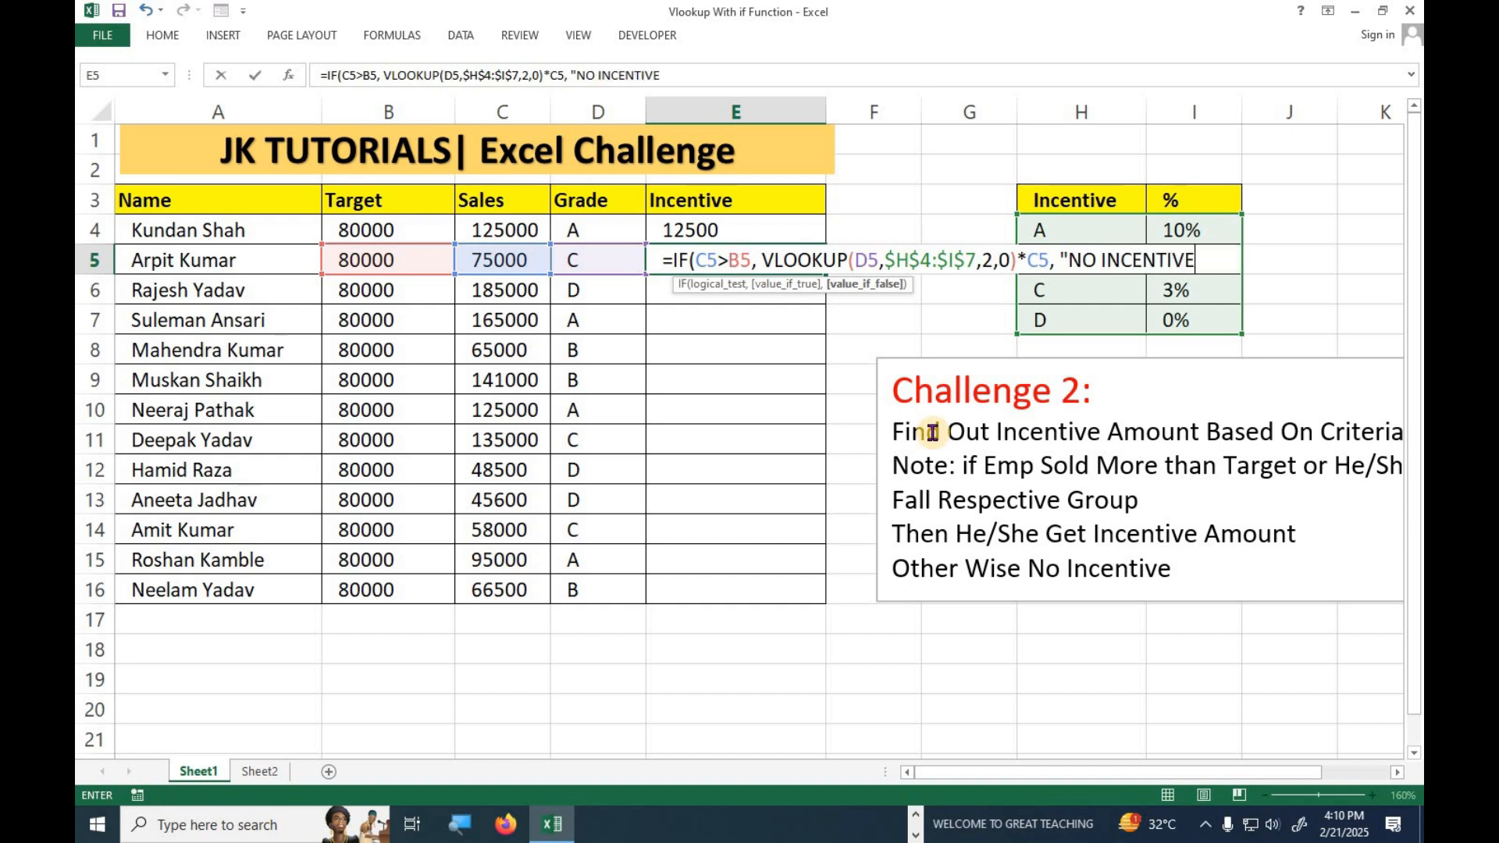
key(Return)
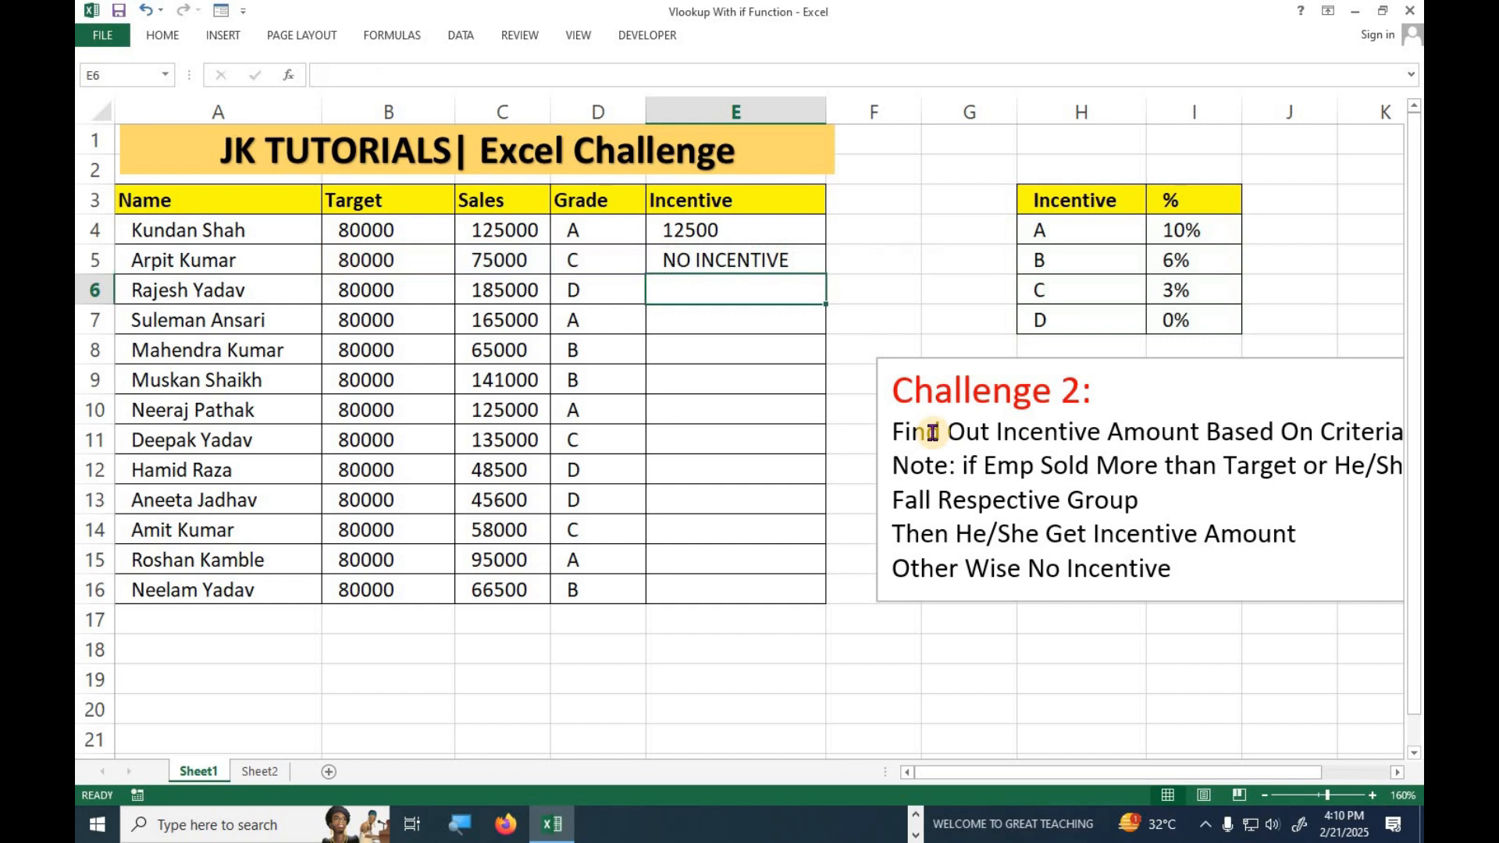
click(369, 261)
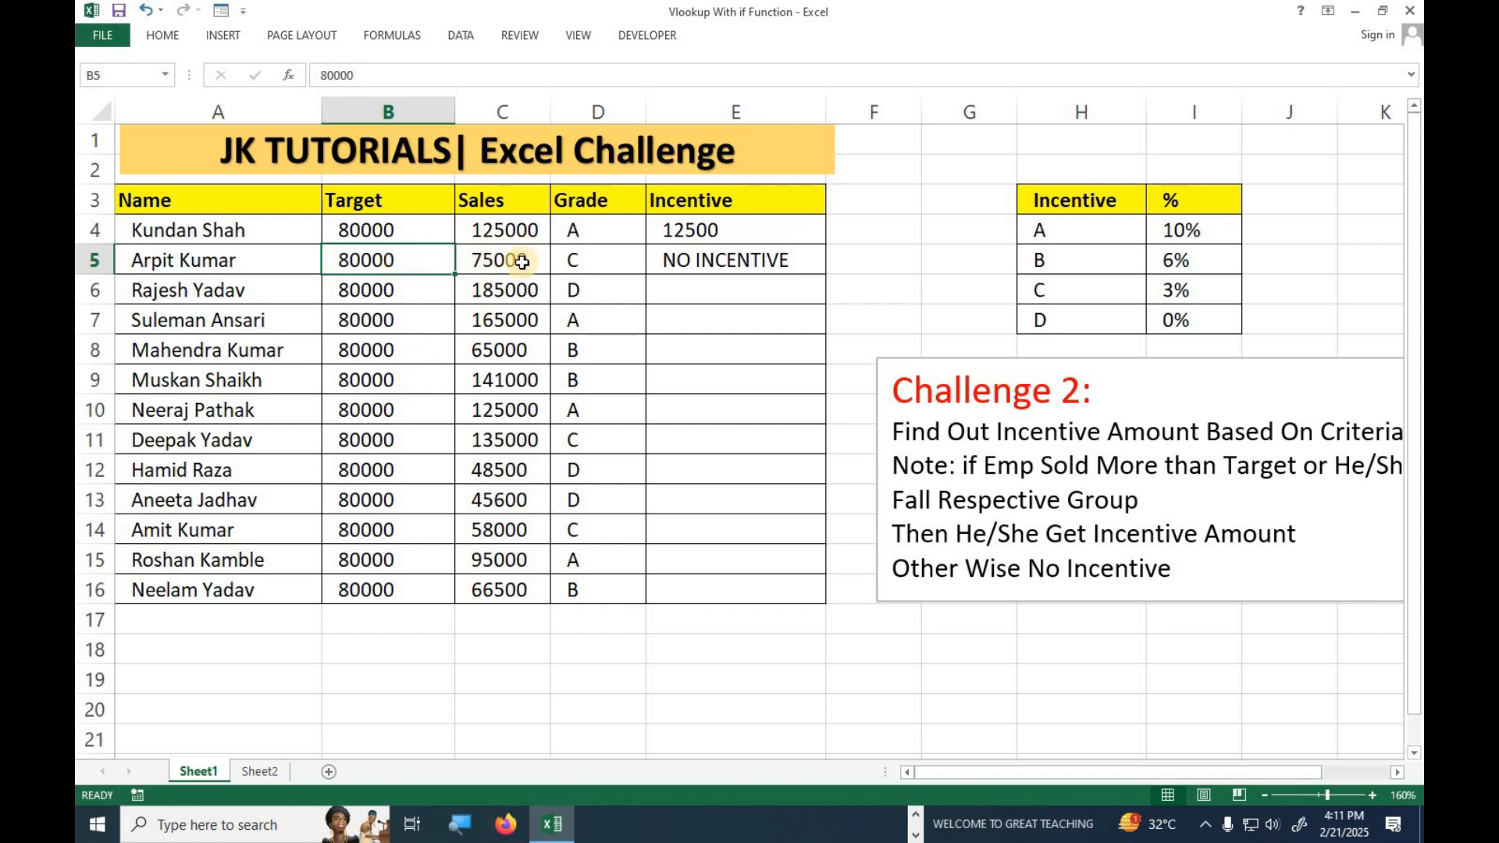
click(705, 264)
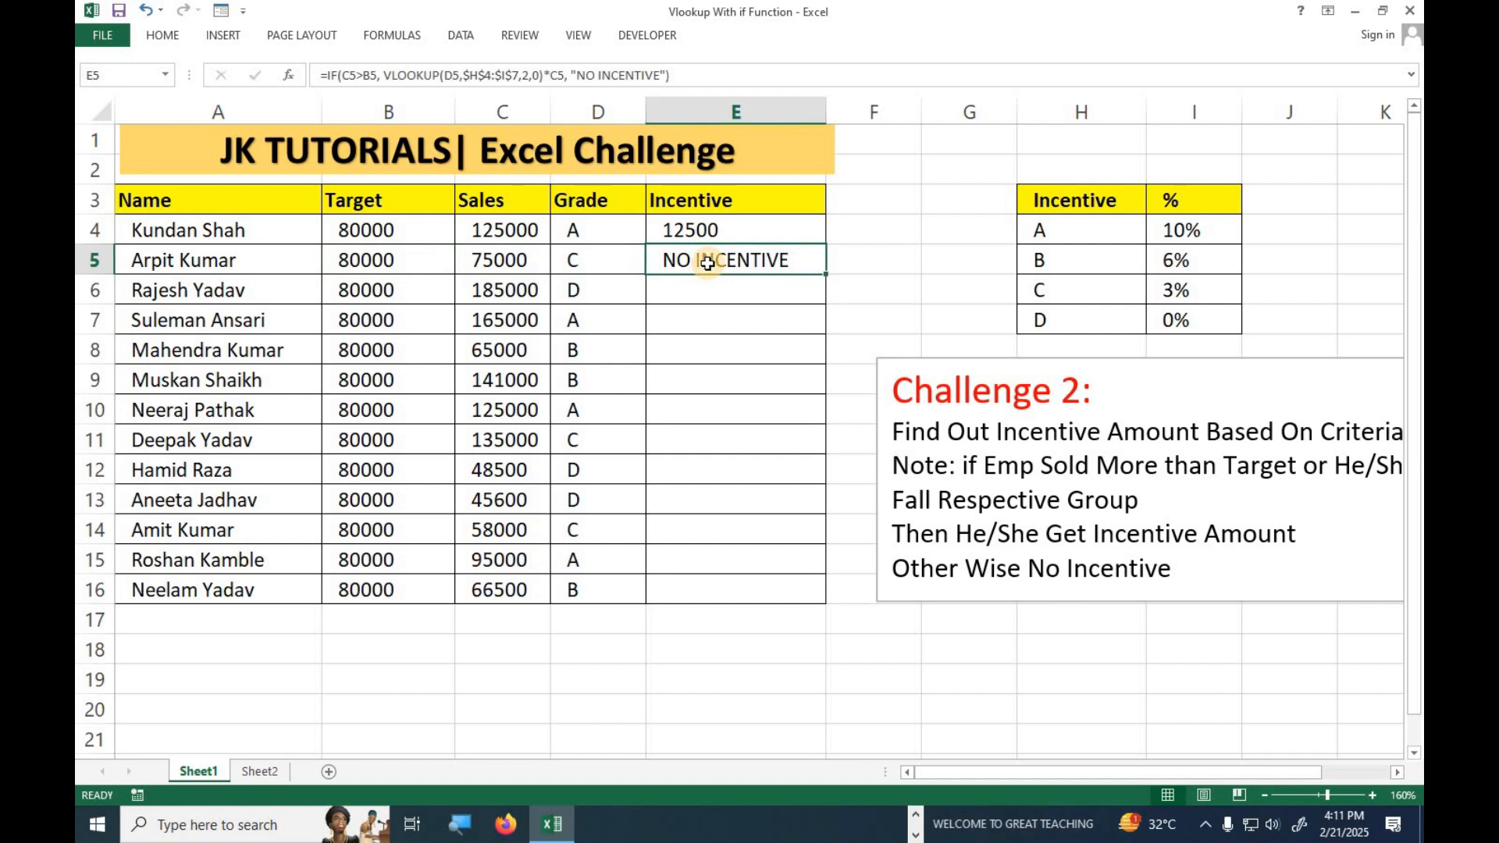
Start an IF formula in E6 with the logical test C6>B6, comparing row 6's sales with its target.
click(691, 295)
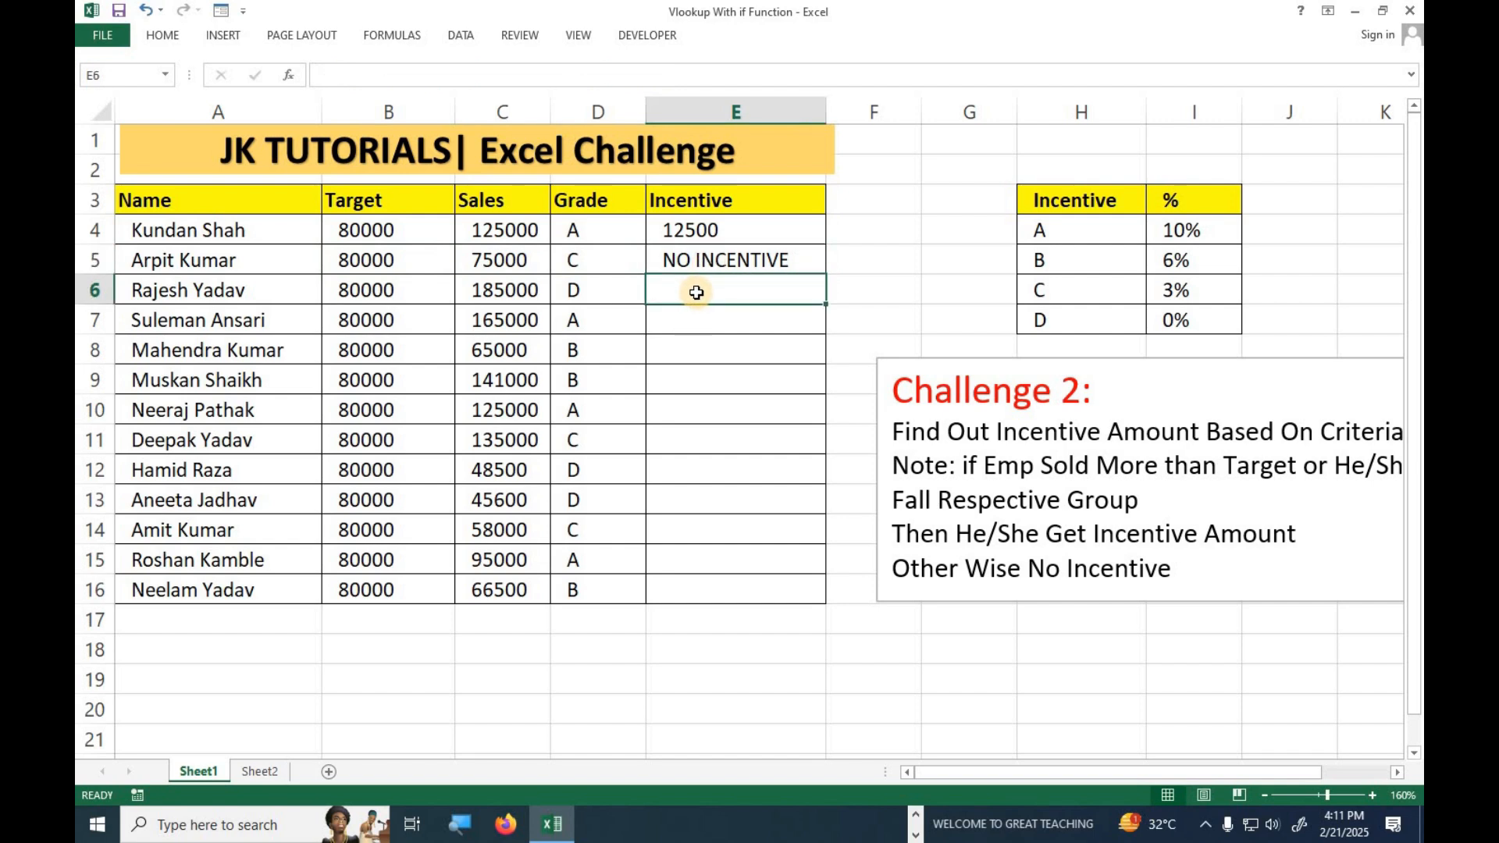
text(=)
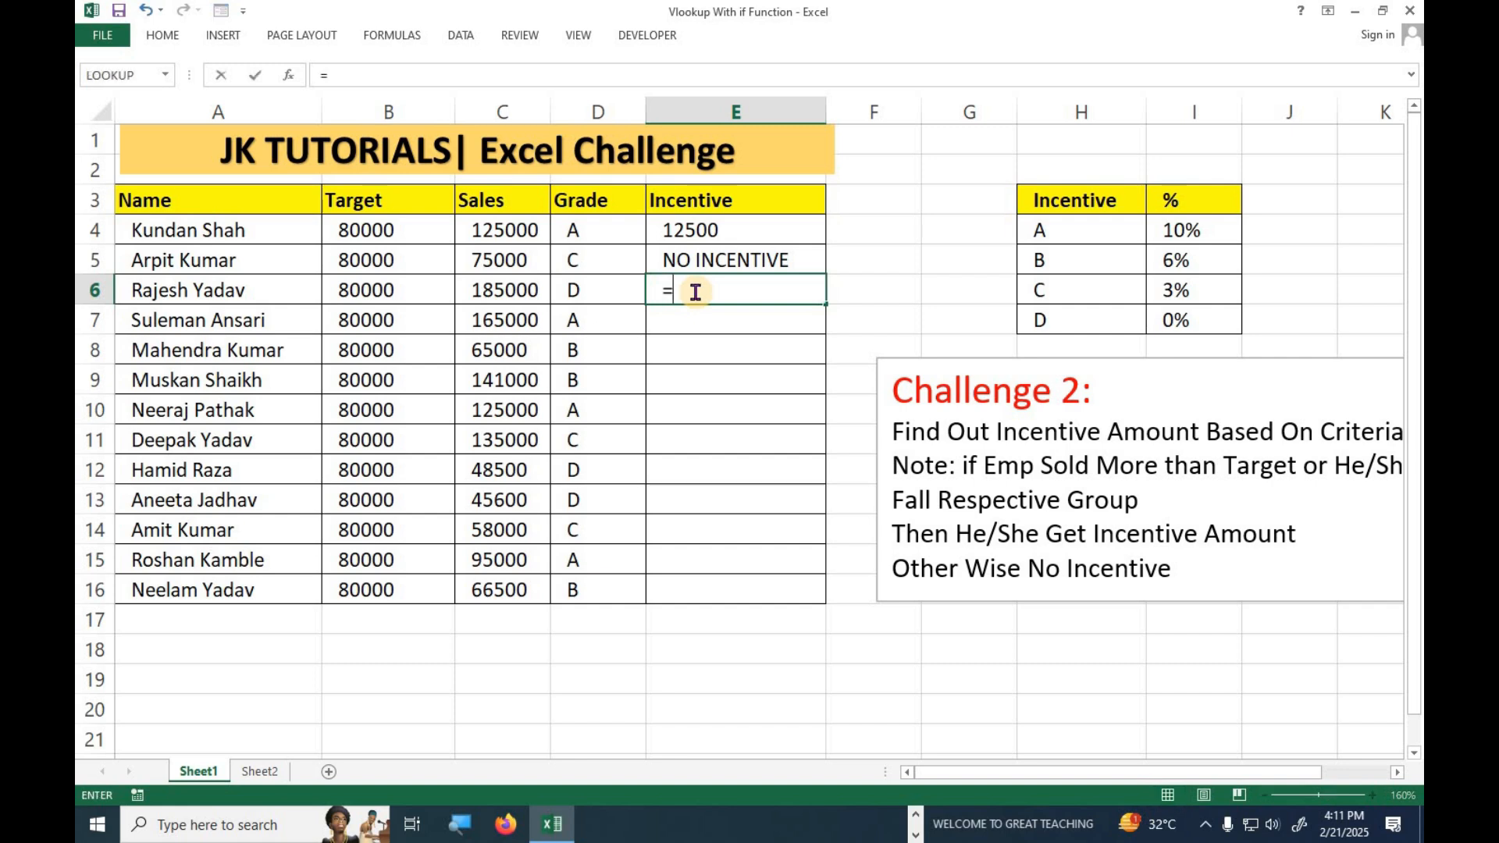
text(IF()
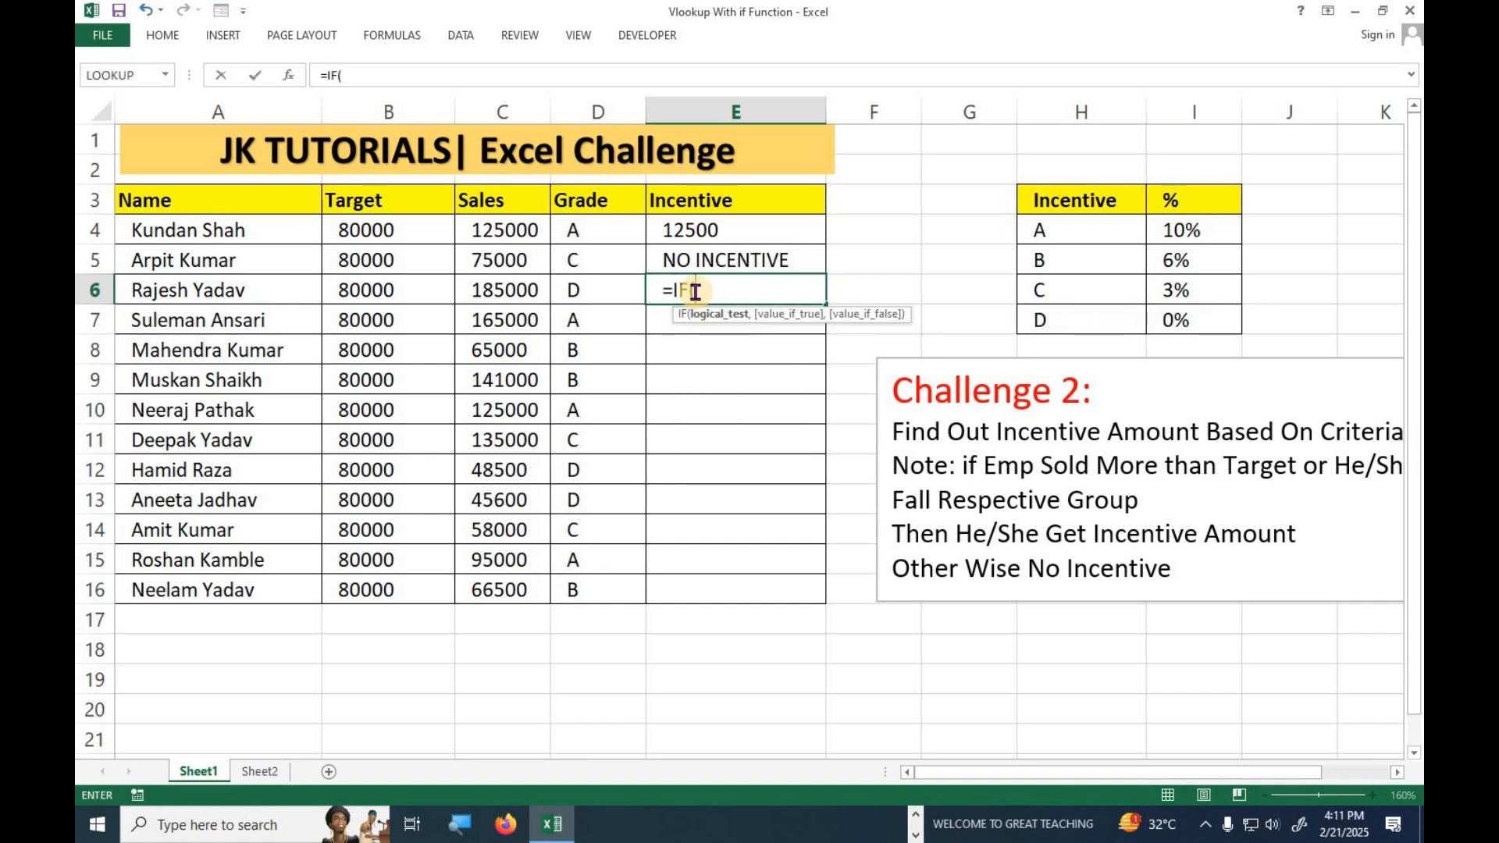
click(506, 291)
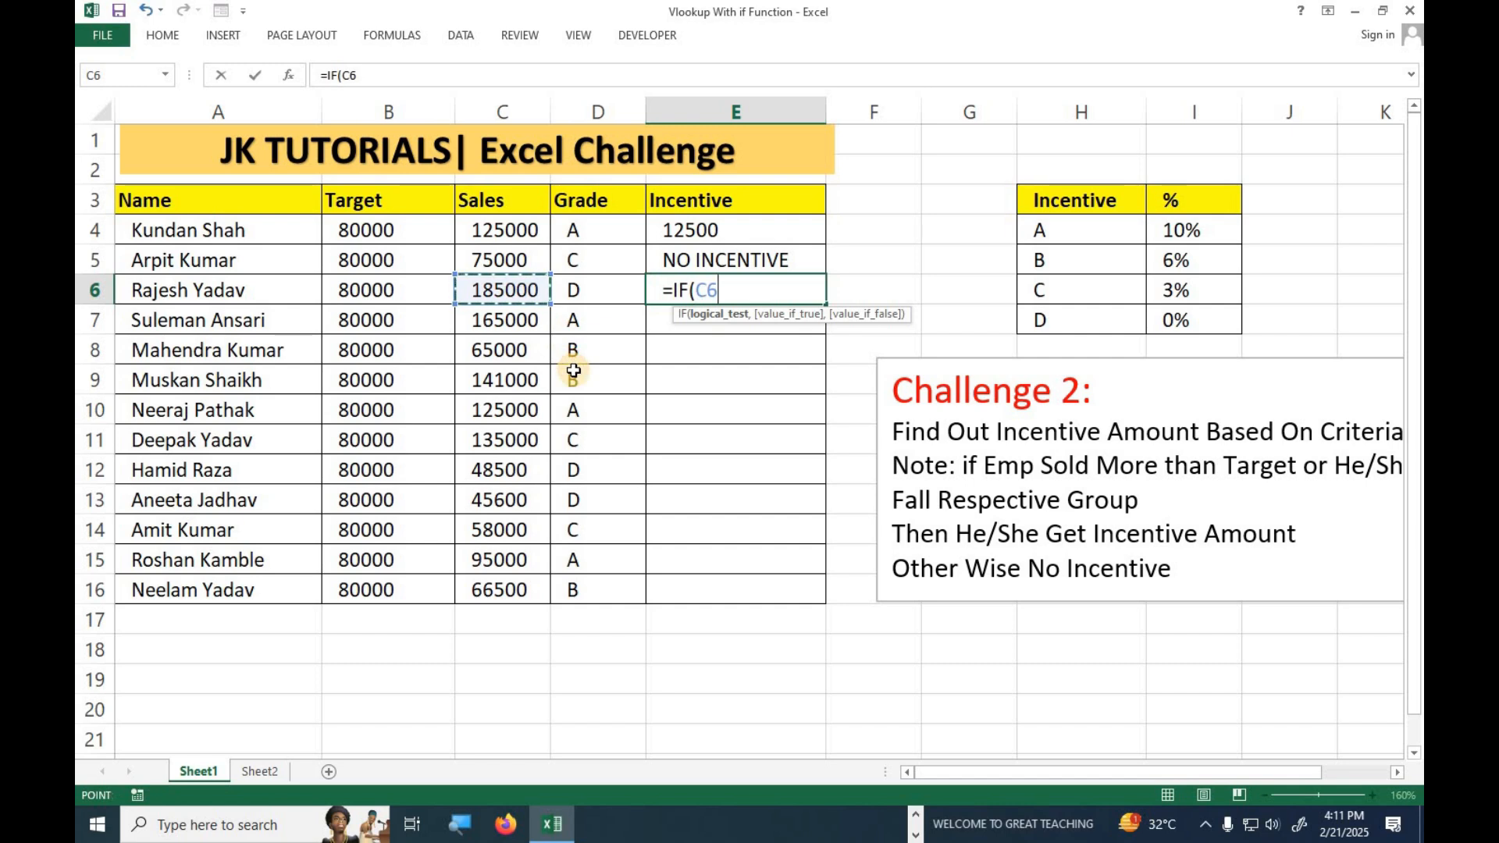
text(>)
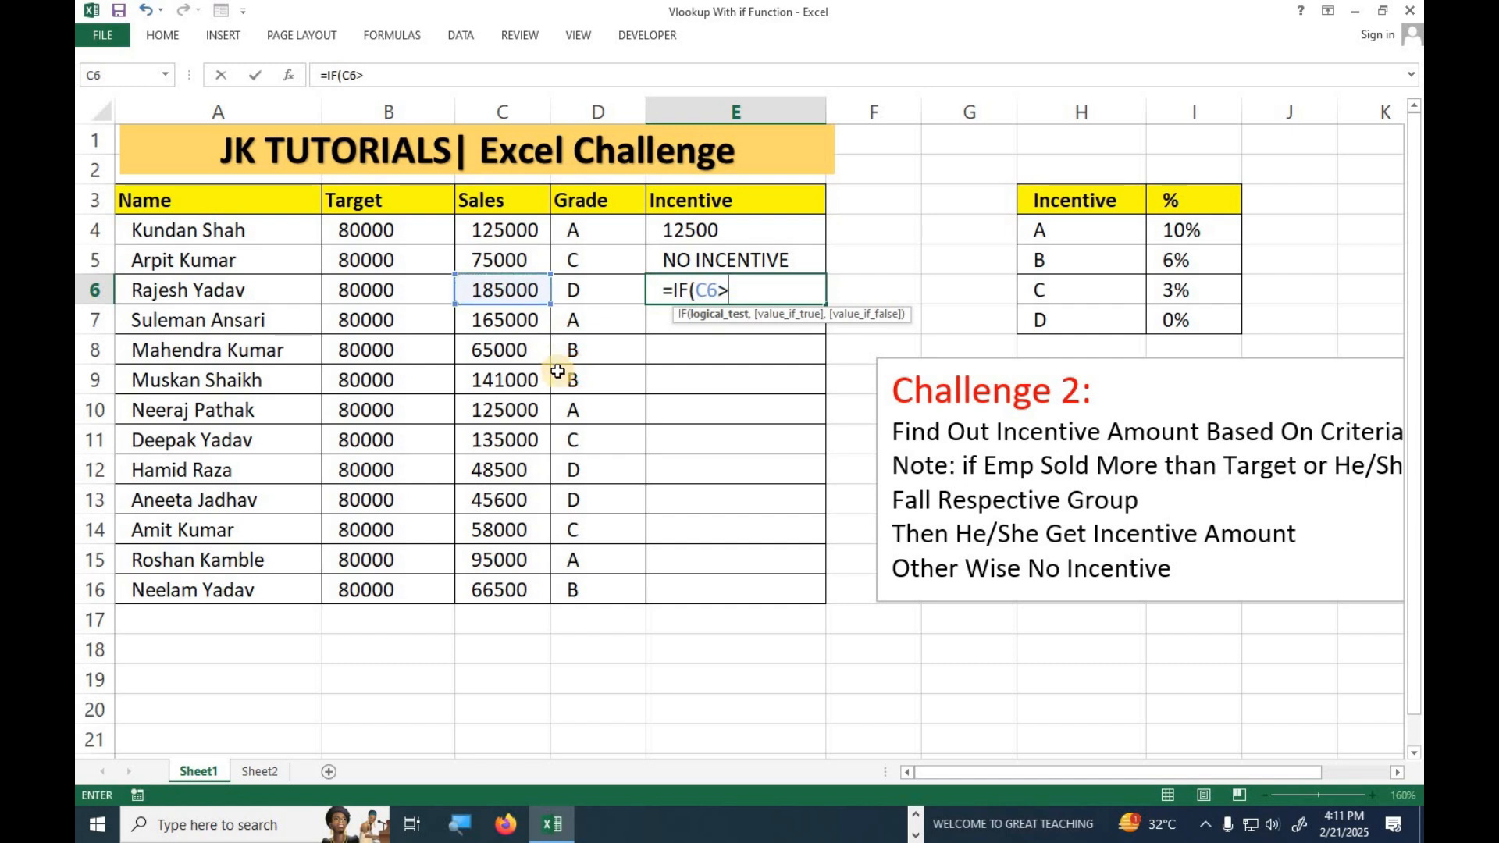
click(378, 293)
Add a VLOOKUP of D6 in $H$4:$I$7 as the value if true in the E6 formula, using column index 2 and match type 0.
text(, VLO)
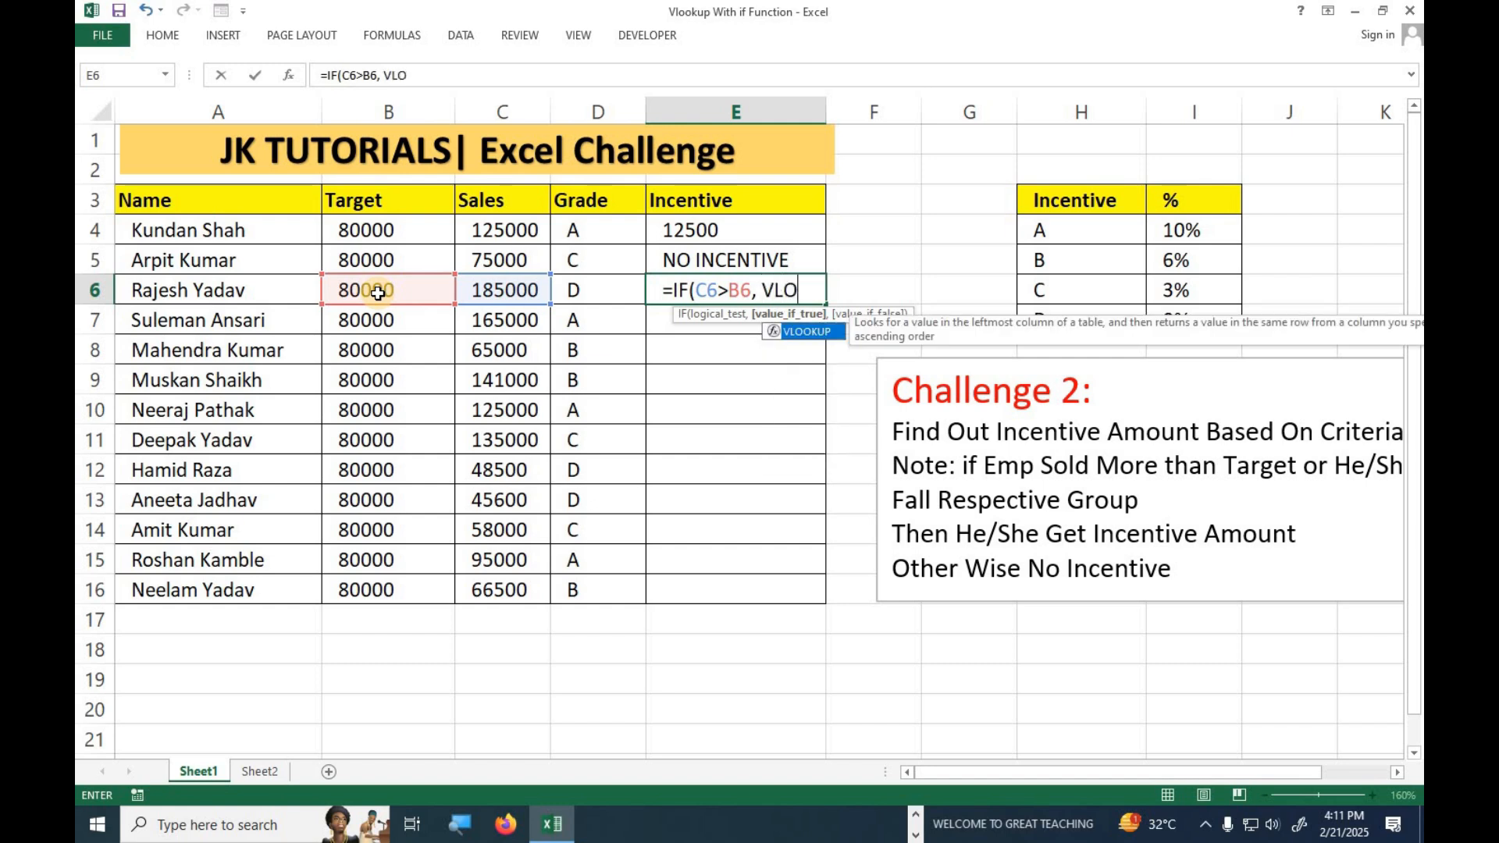
key(Tab)
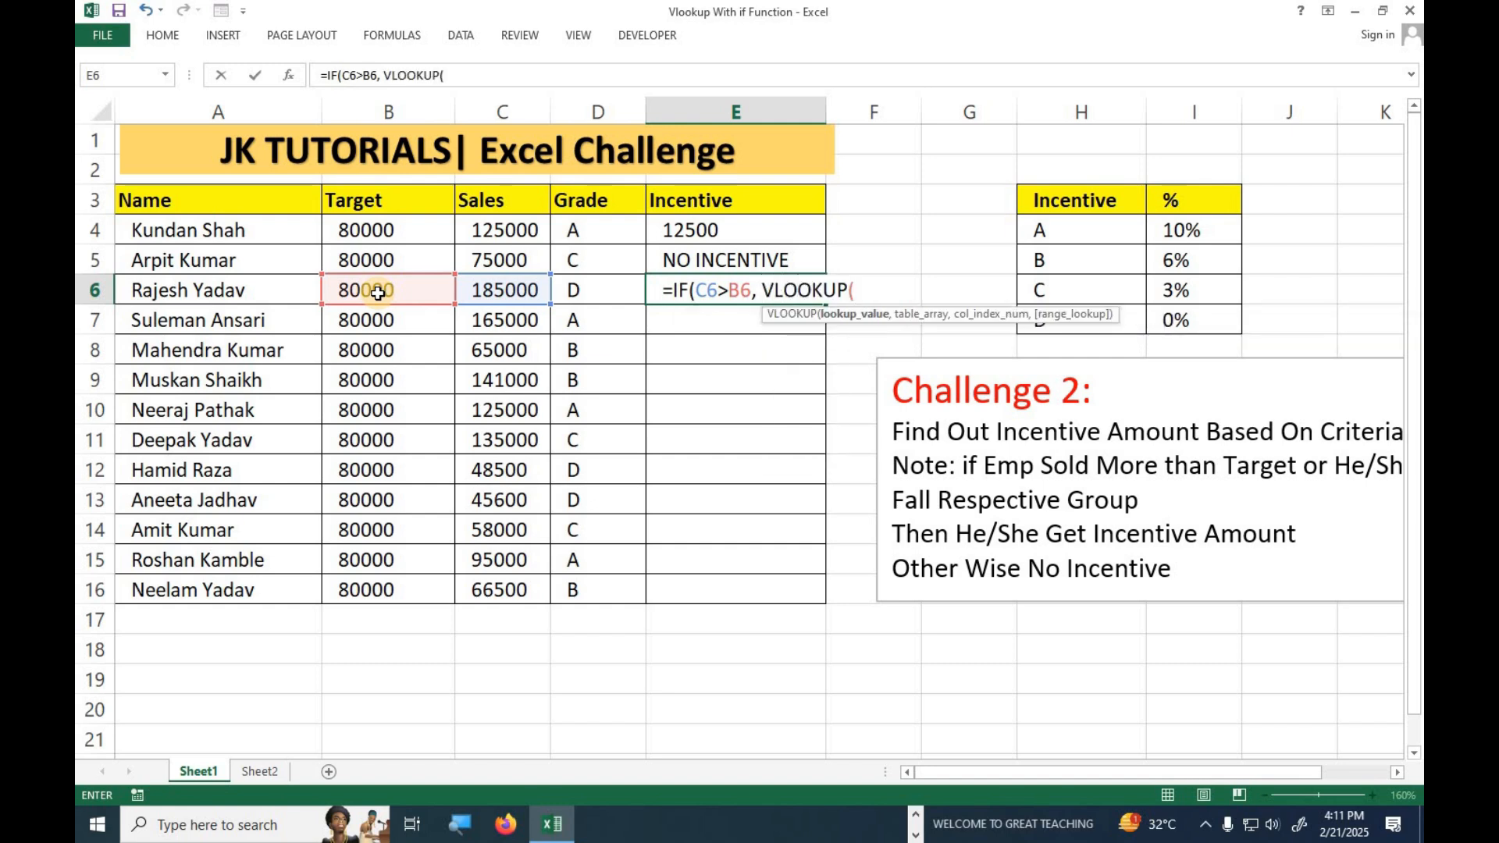
click(579, 291)
text(,)
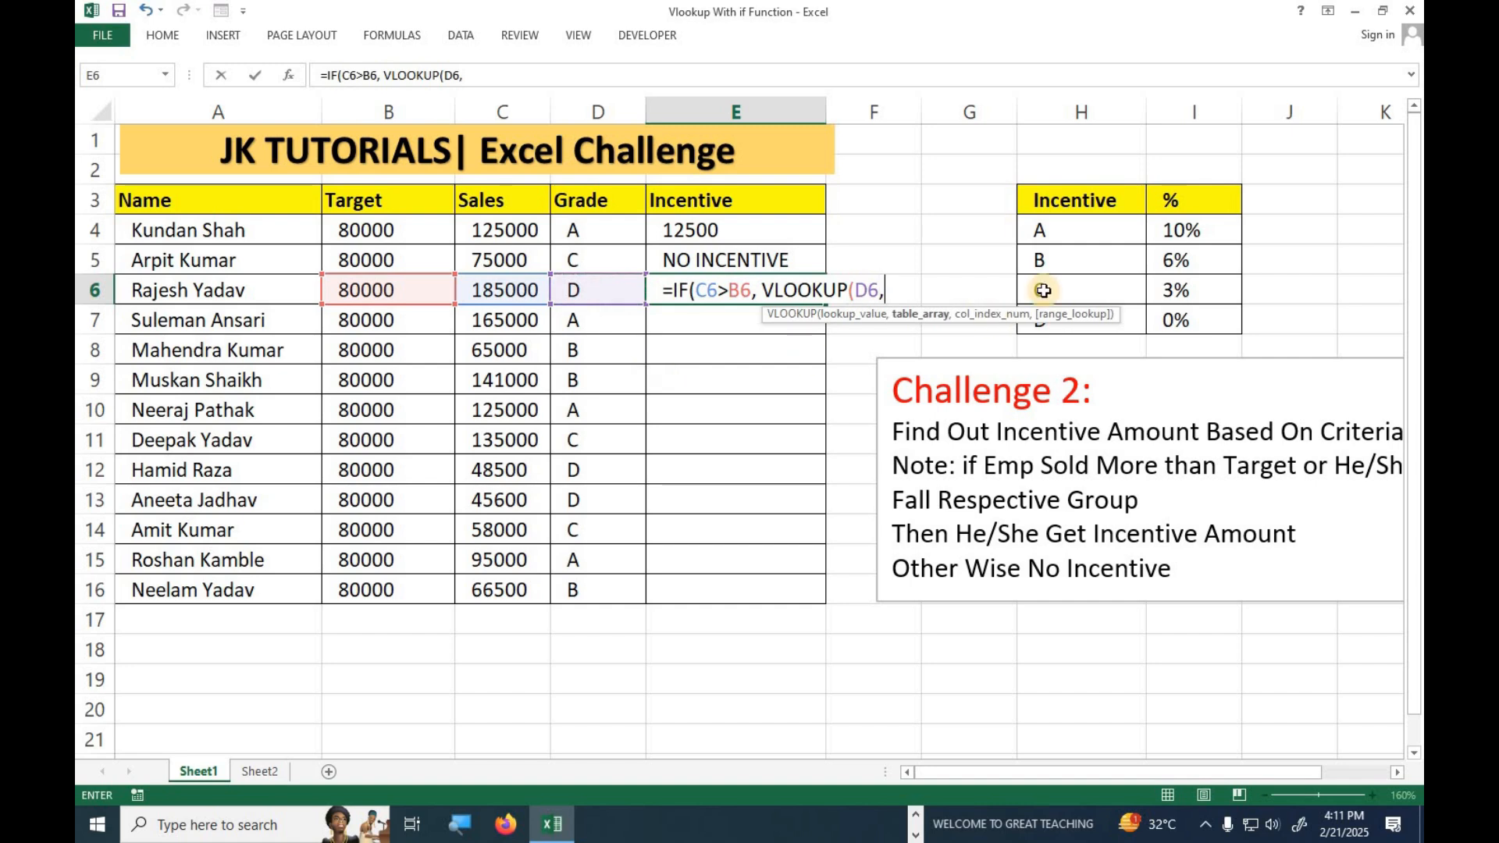
drag(1077, 229, 1187, 320)
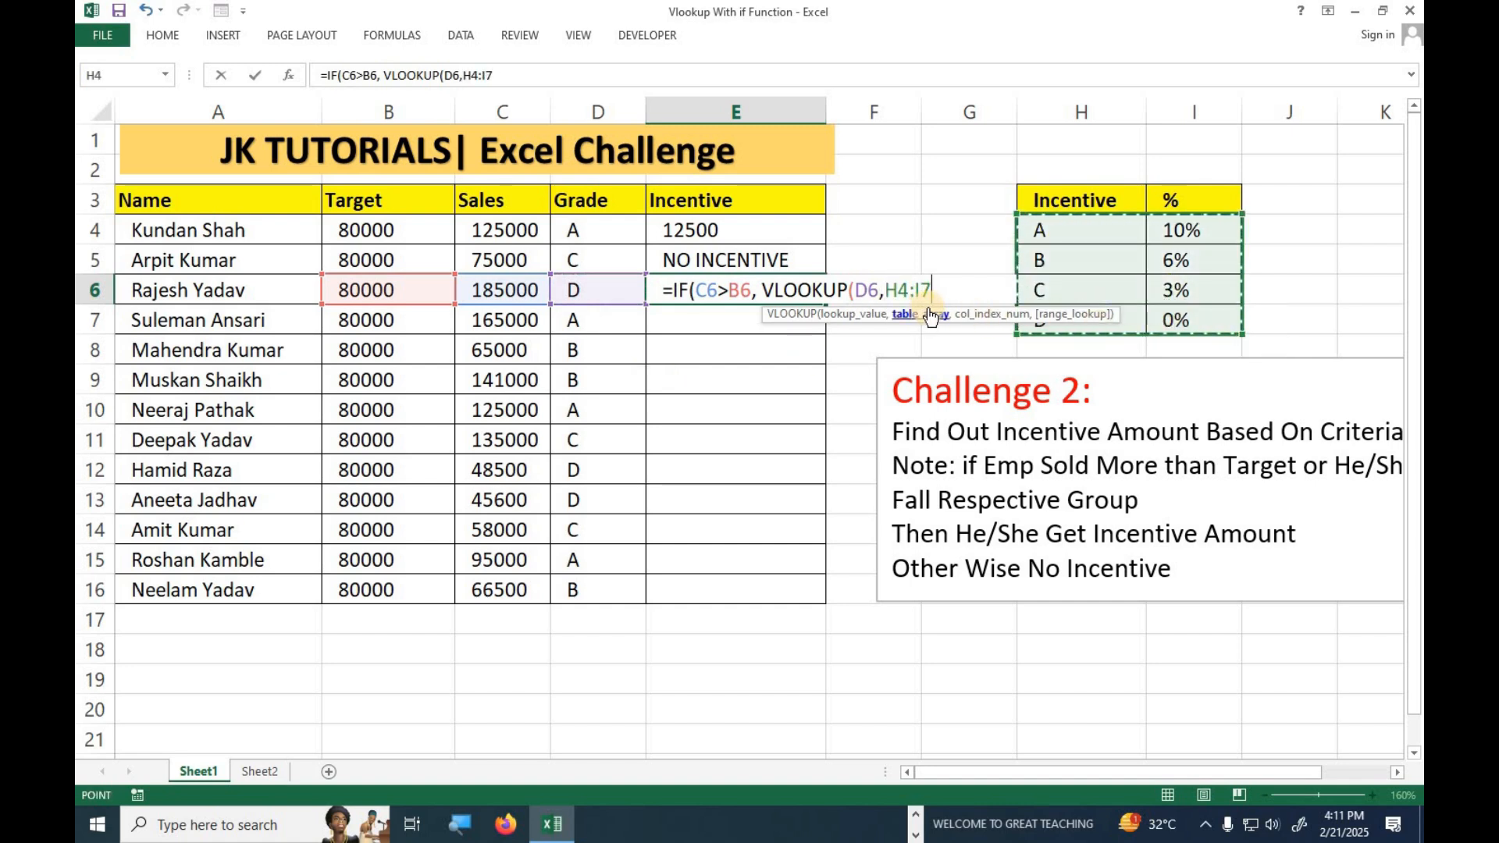
key(F4)
text(,)
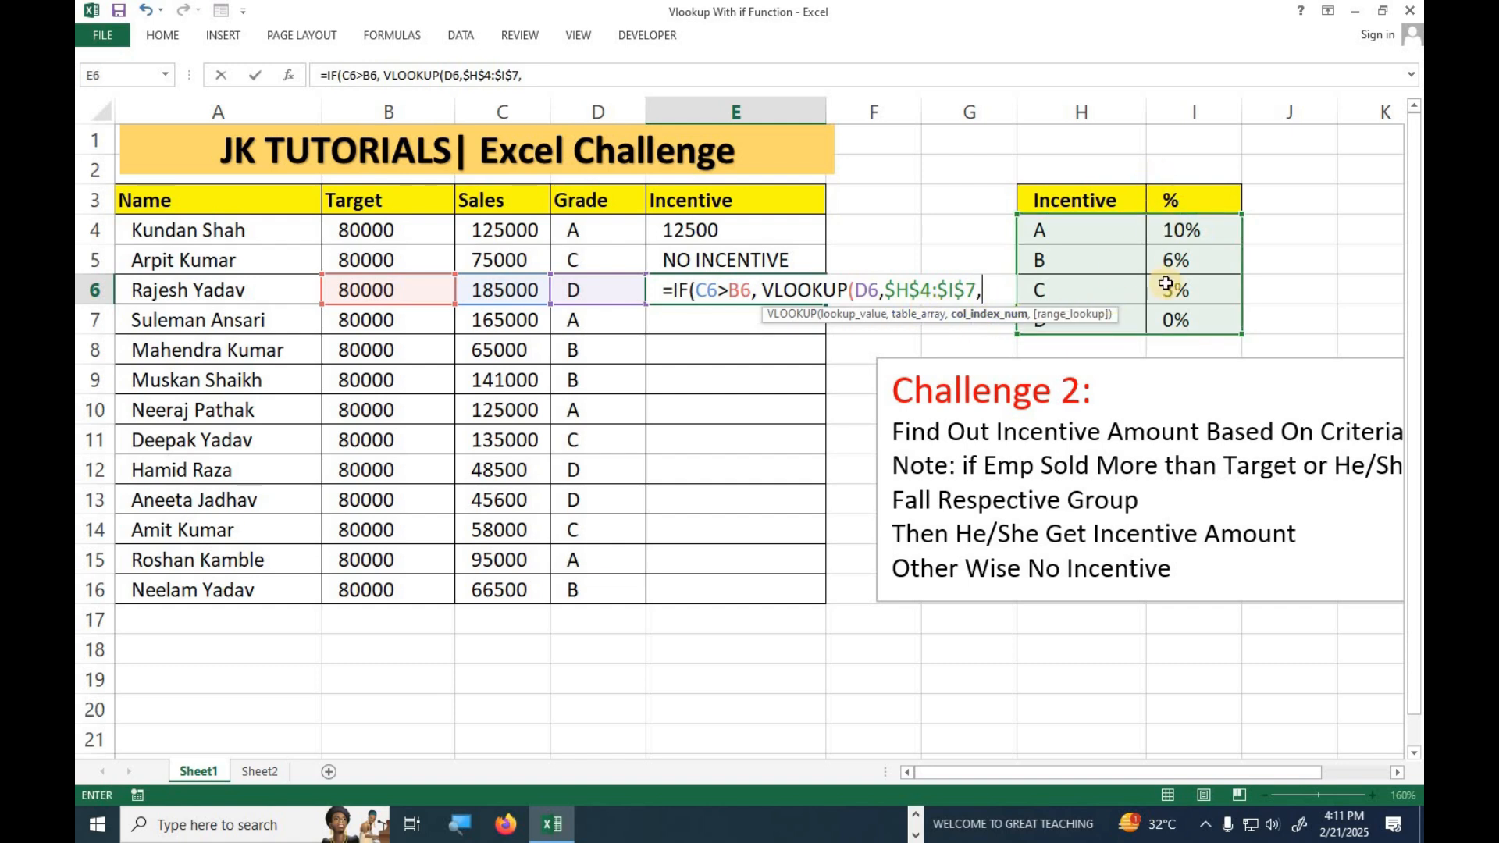
text(2)
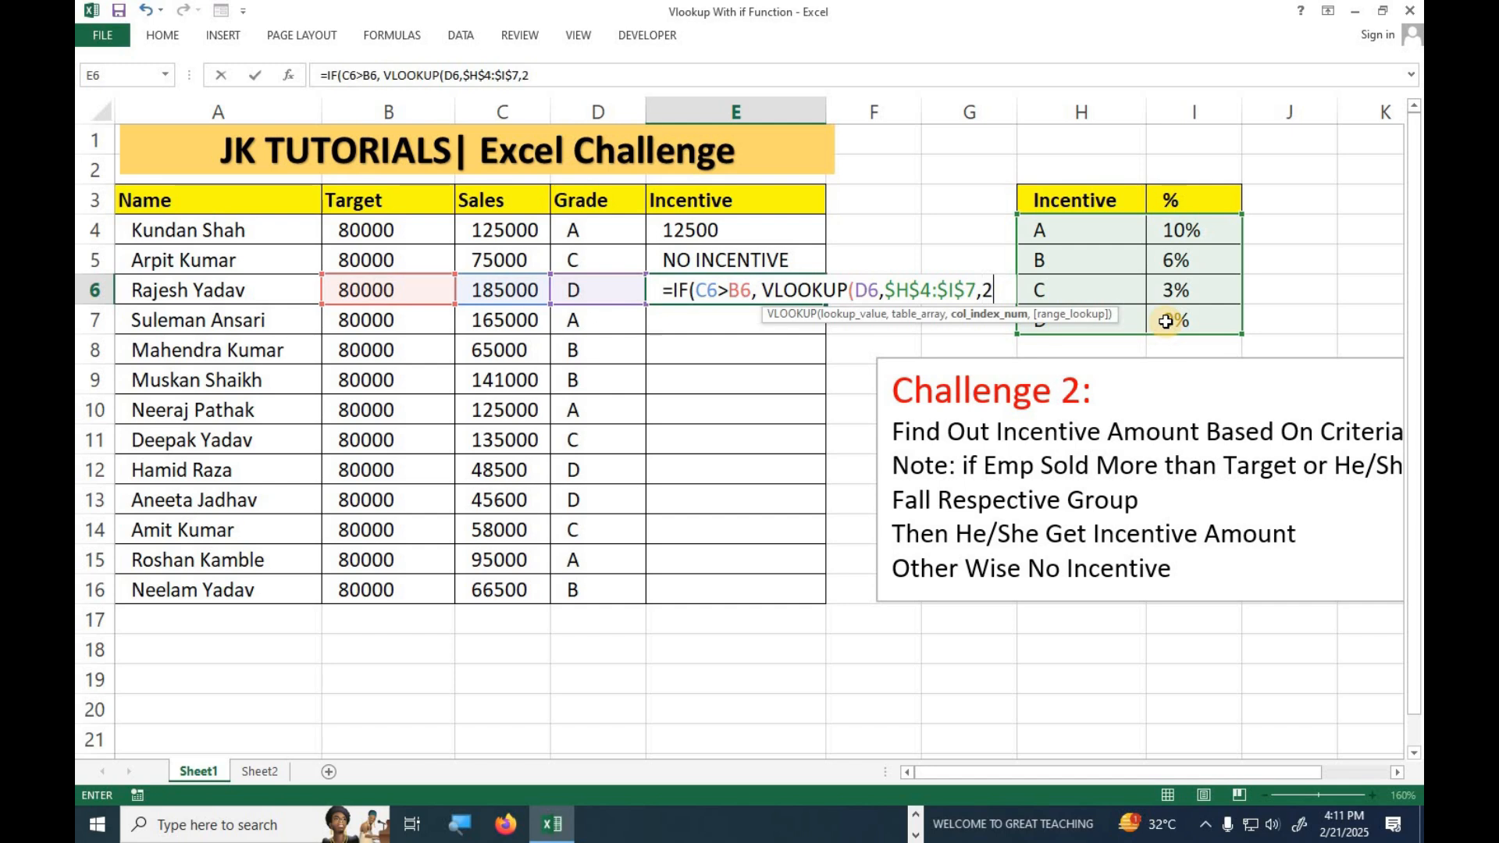
text(,0)
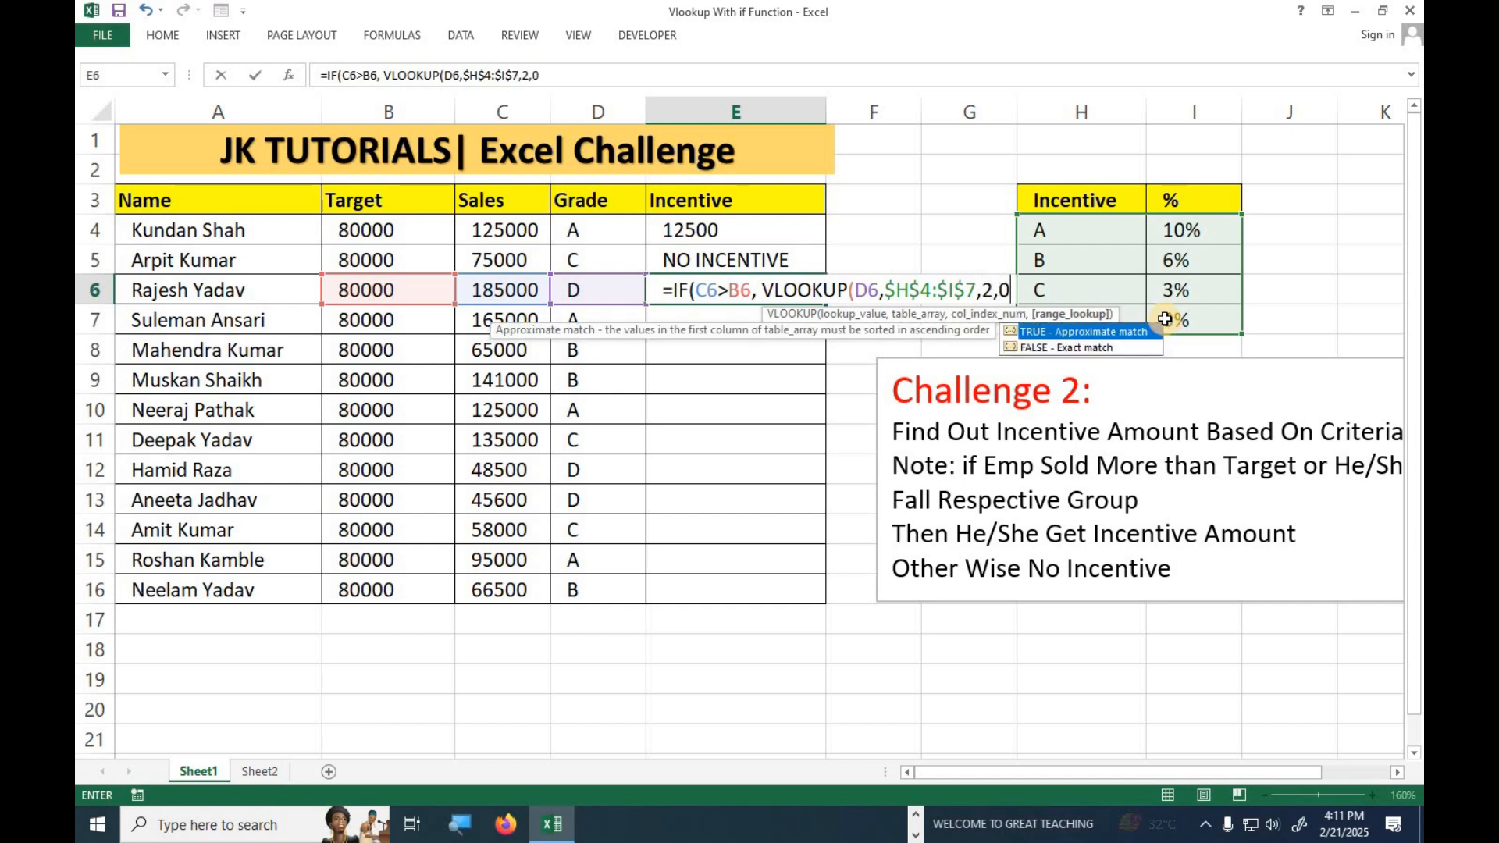
Close the VLOOKUP, multiply it by C6 and complete the E6 formula with "NO INCENTIVE" as the value if false.
text()*)
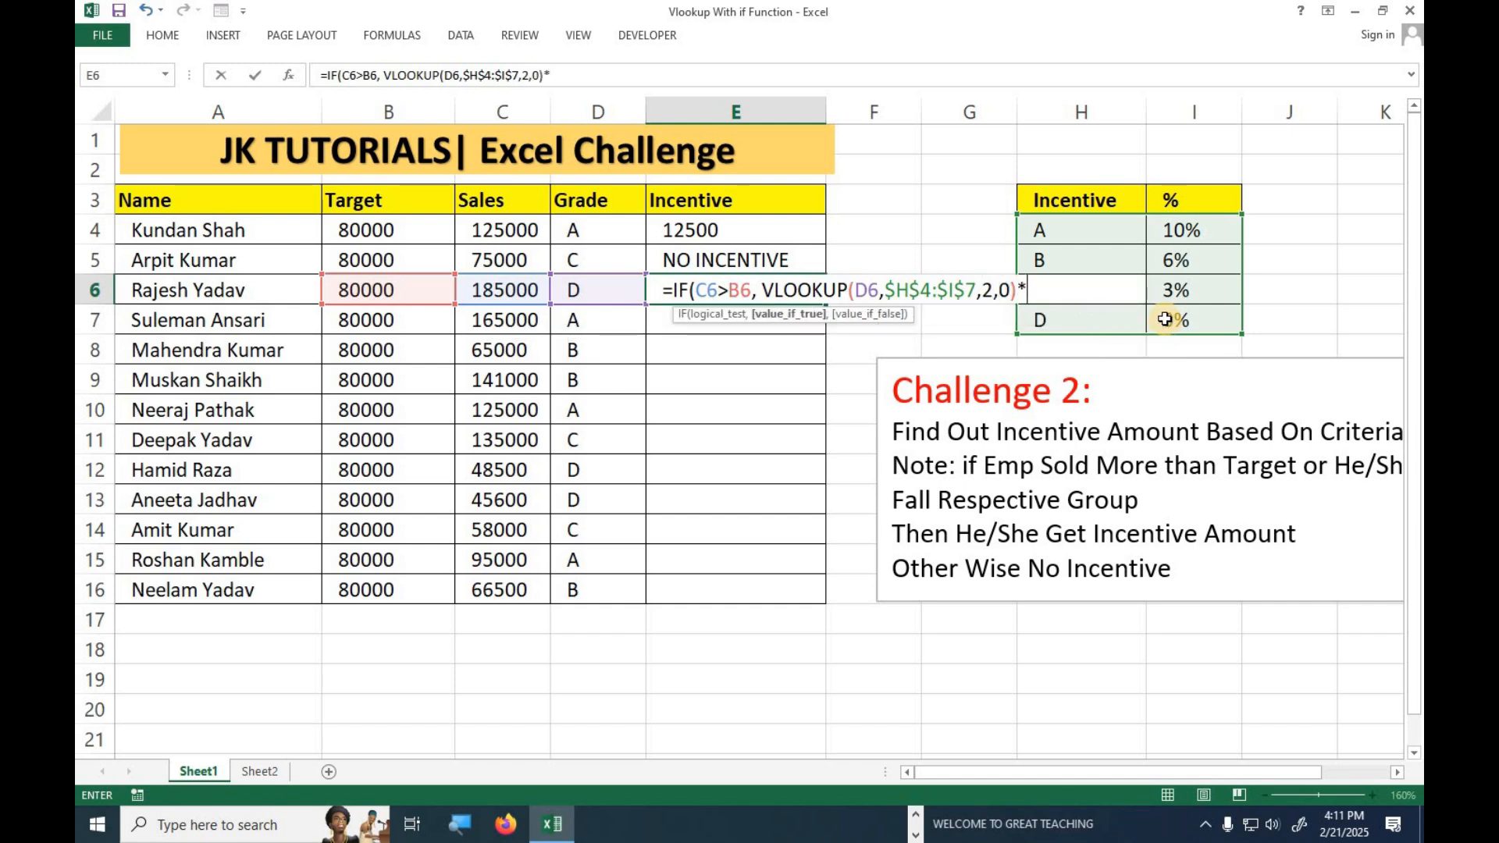
click(497, 286)
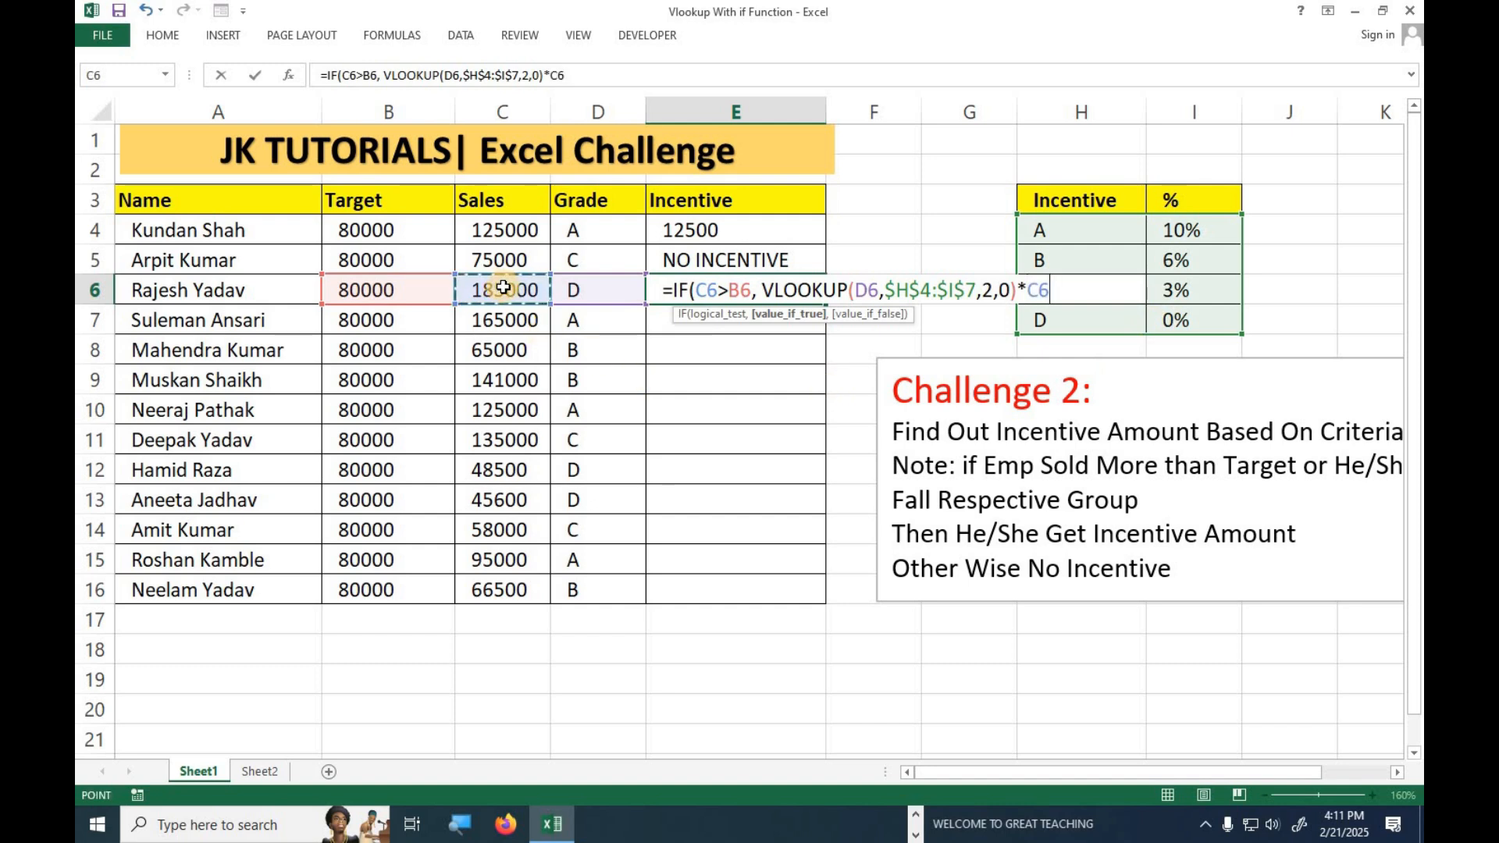
text(, "NO)
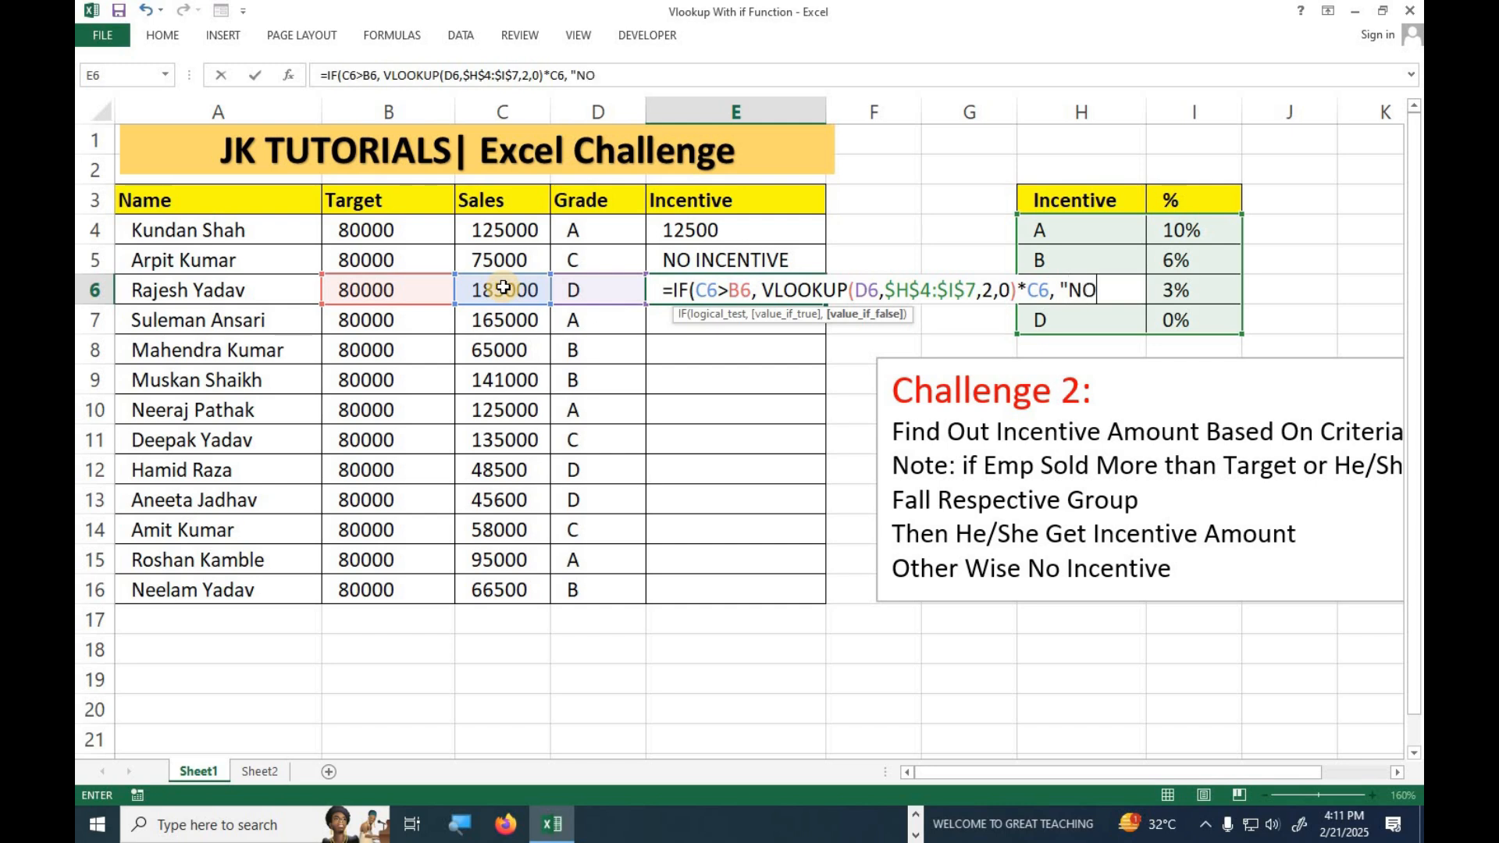
text( INCENT)
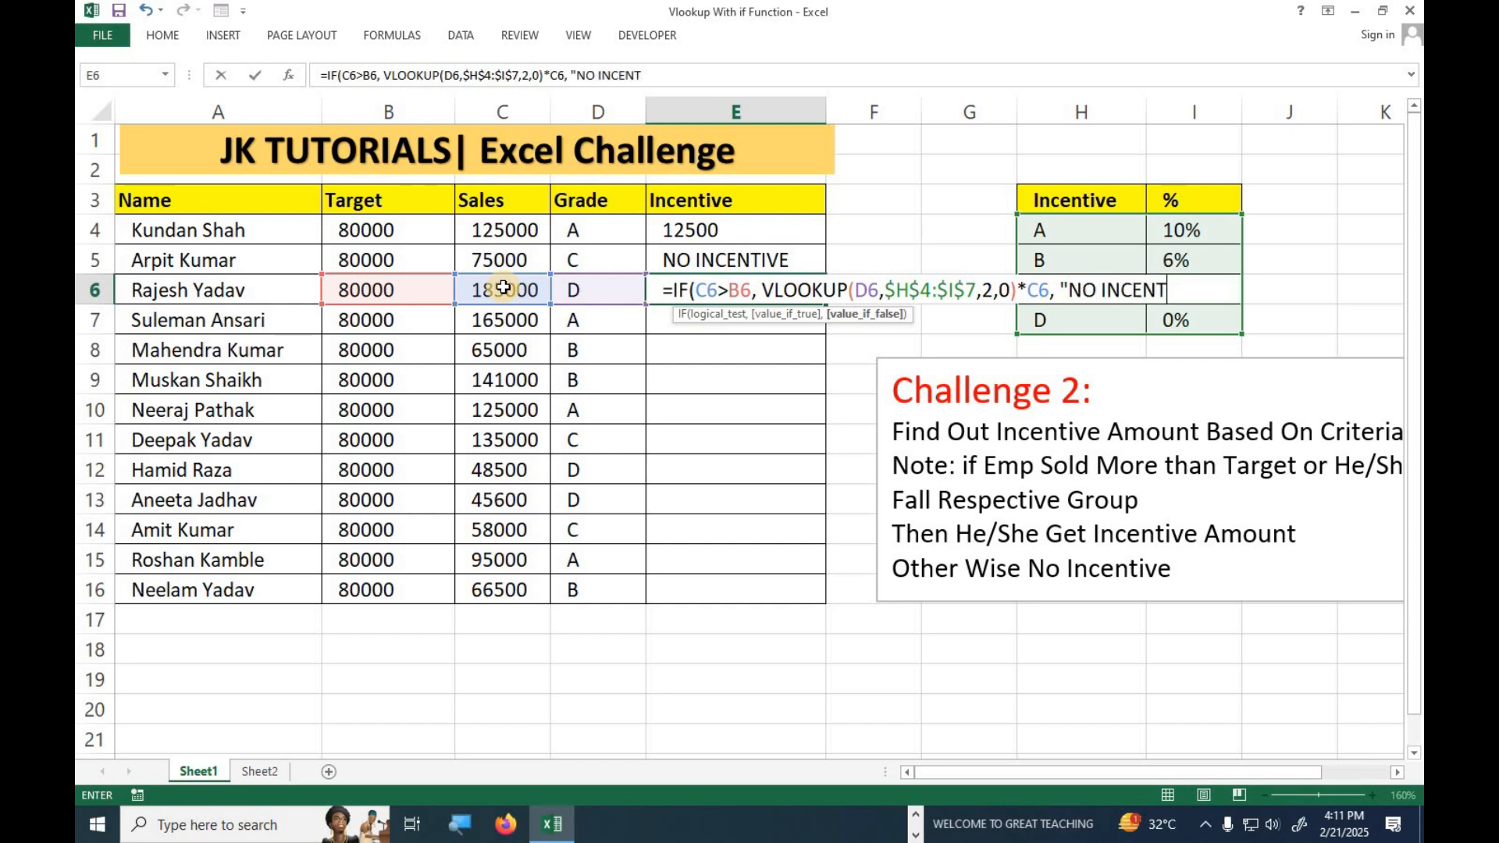
text(IIVE"))
key(Return)
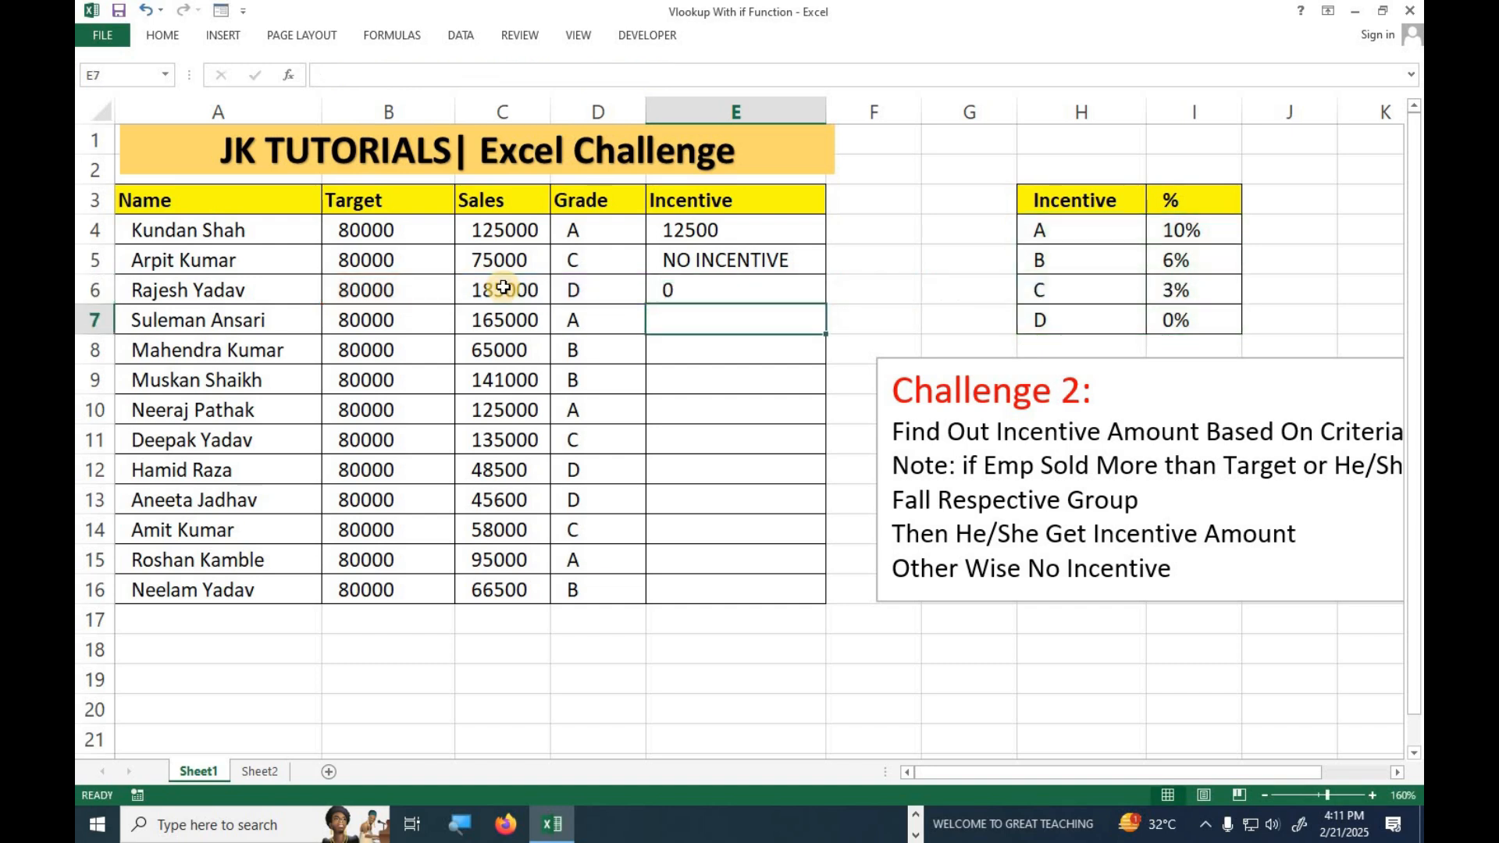
click(371, 289)
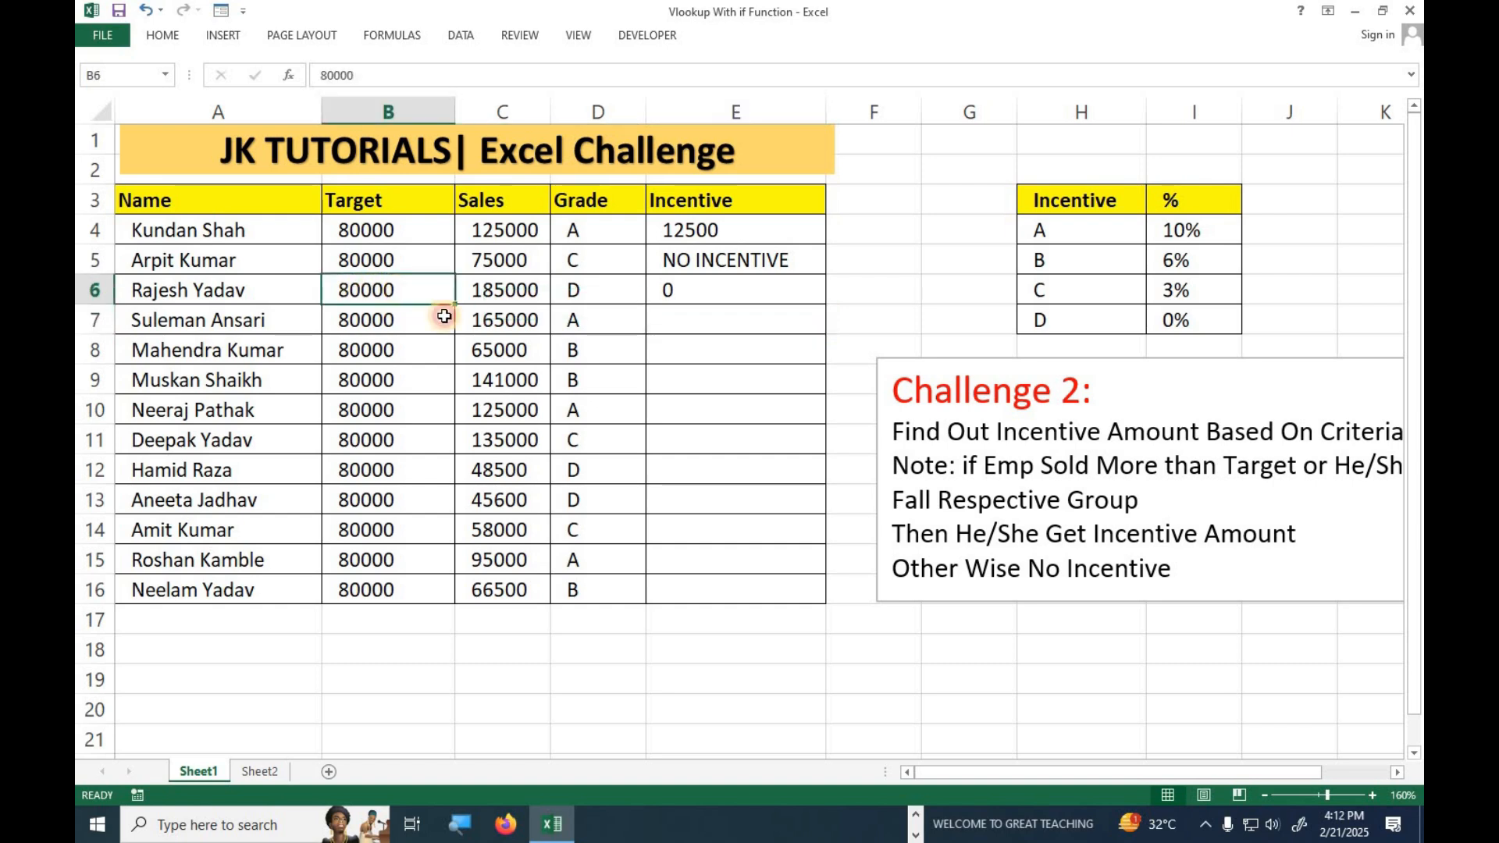
Fill the E6 incentive formula down through E16 for the remaining employees.
click(518, 290)
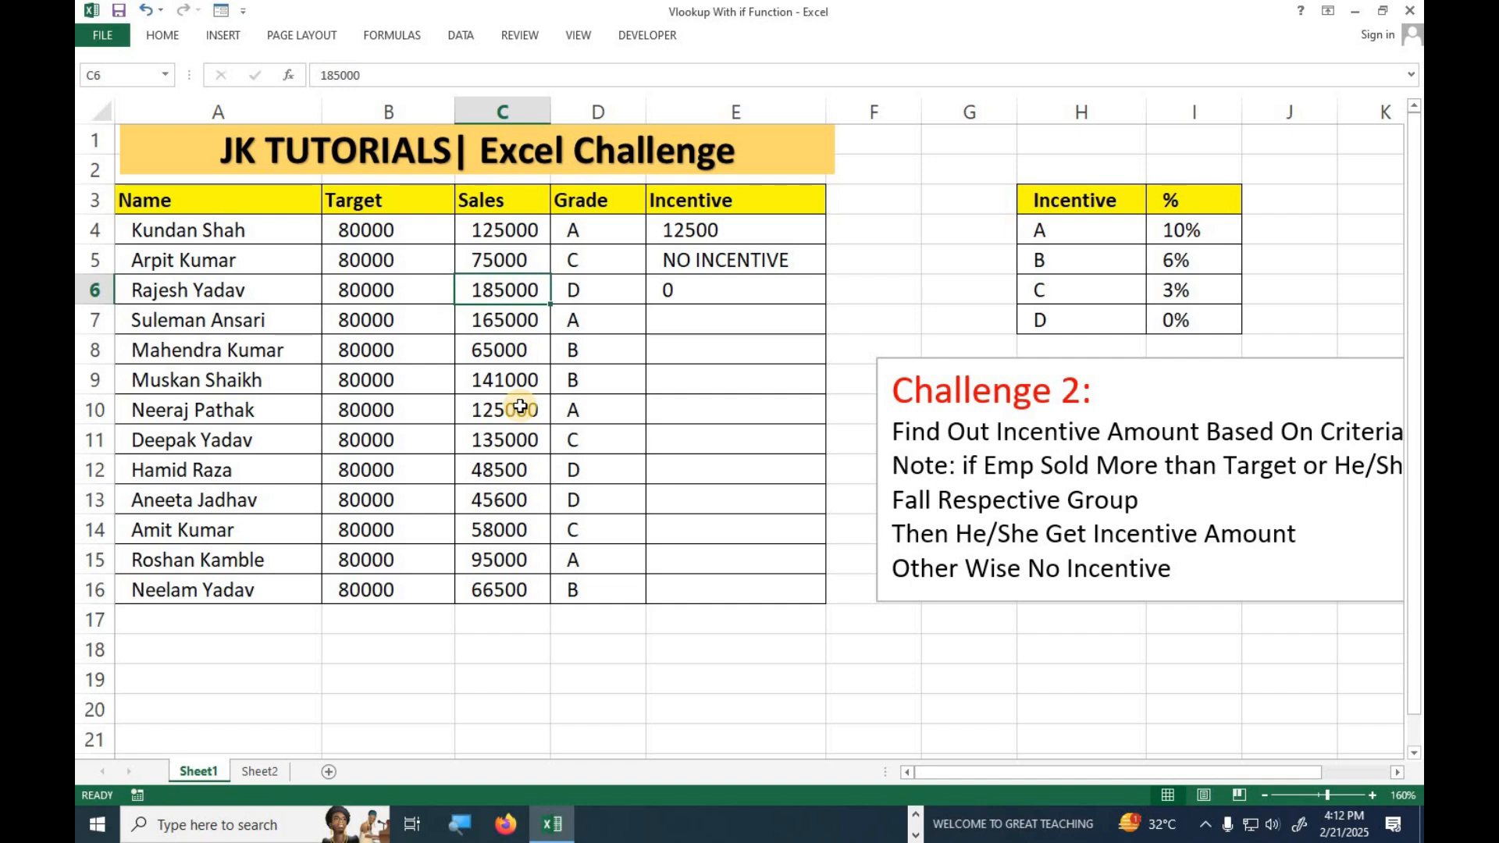
click(587, 294)
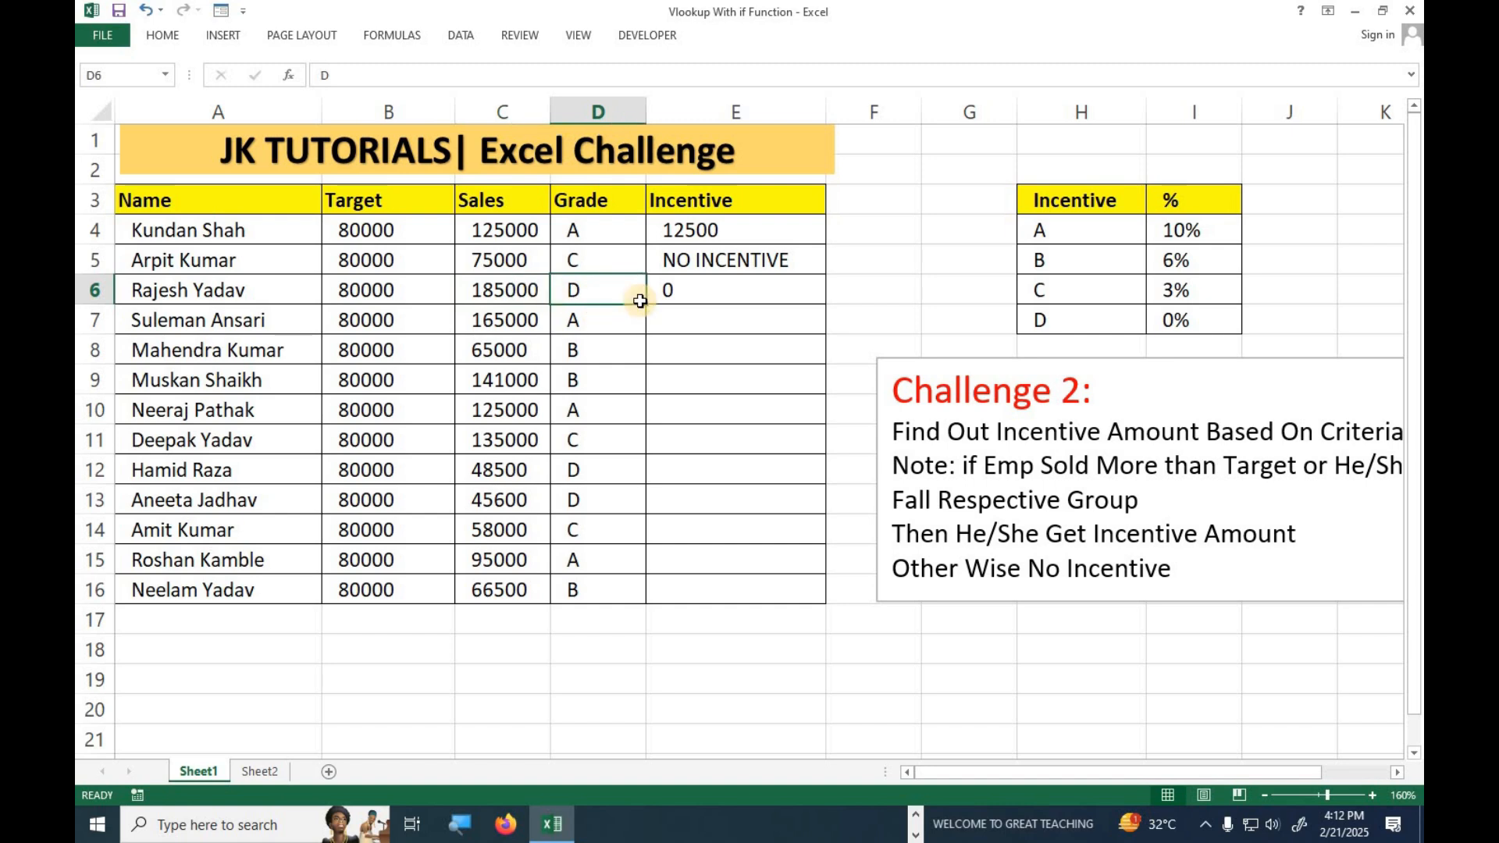
click(1036, 316)
drag(1036, 315, 1167, 320)
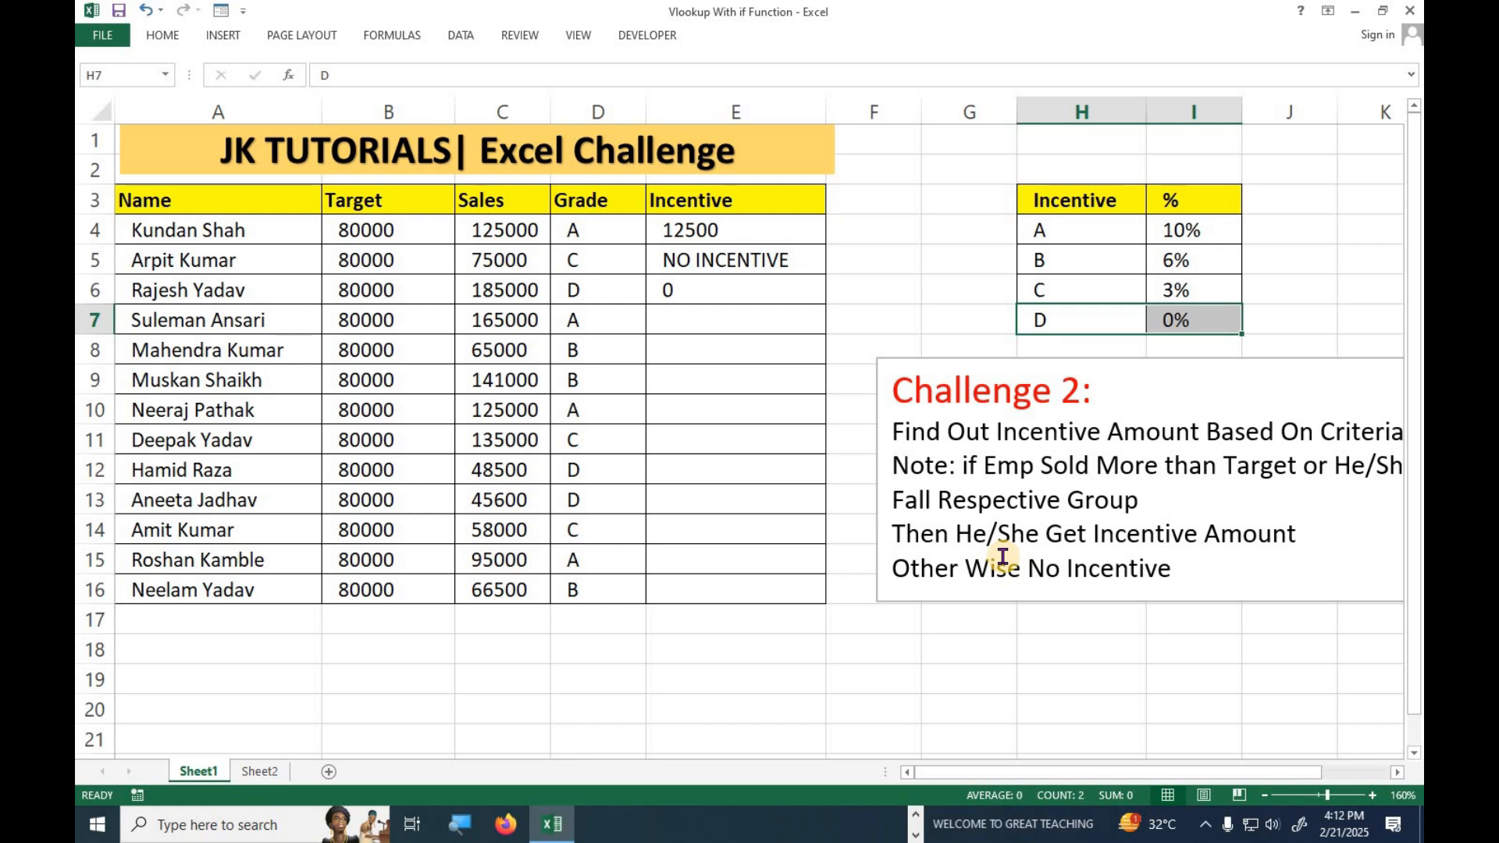
click(770, 290)
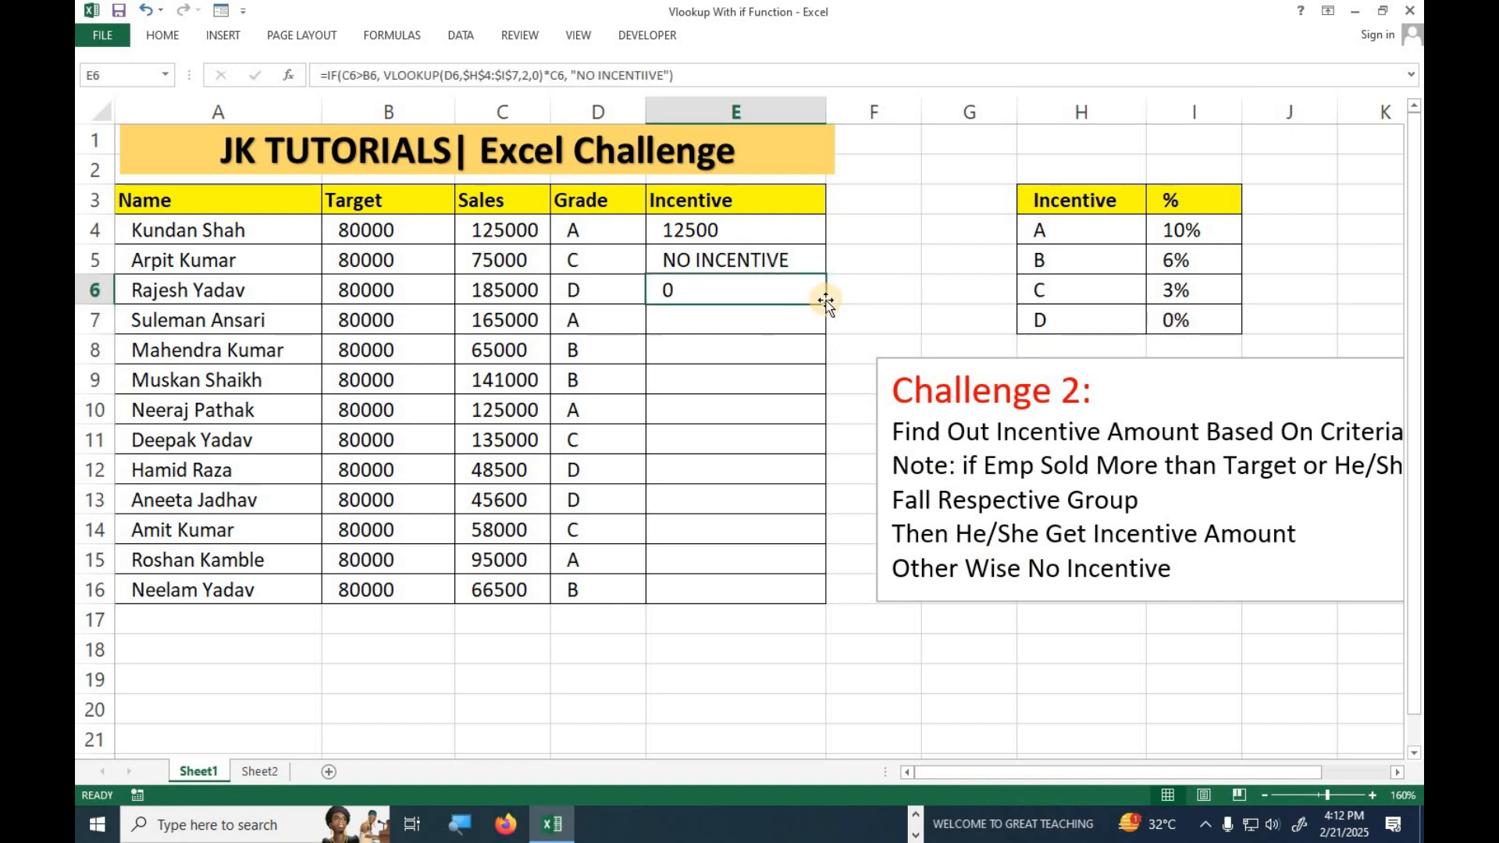
double_click(826, 301)
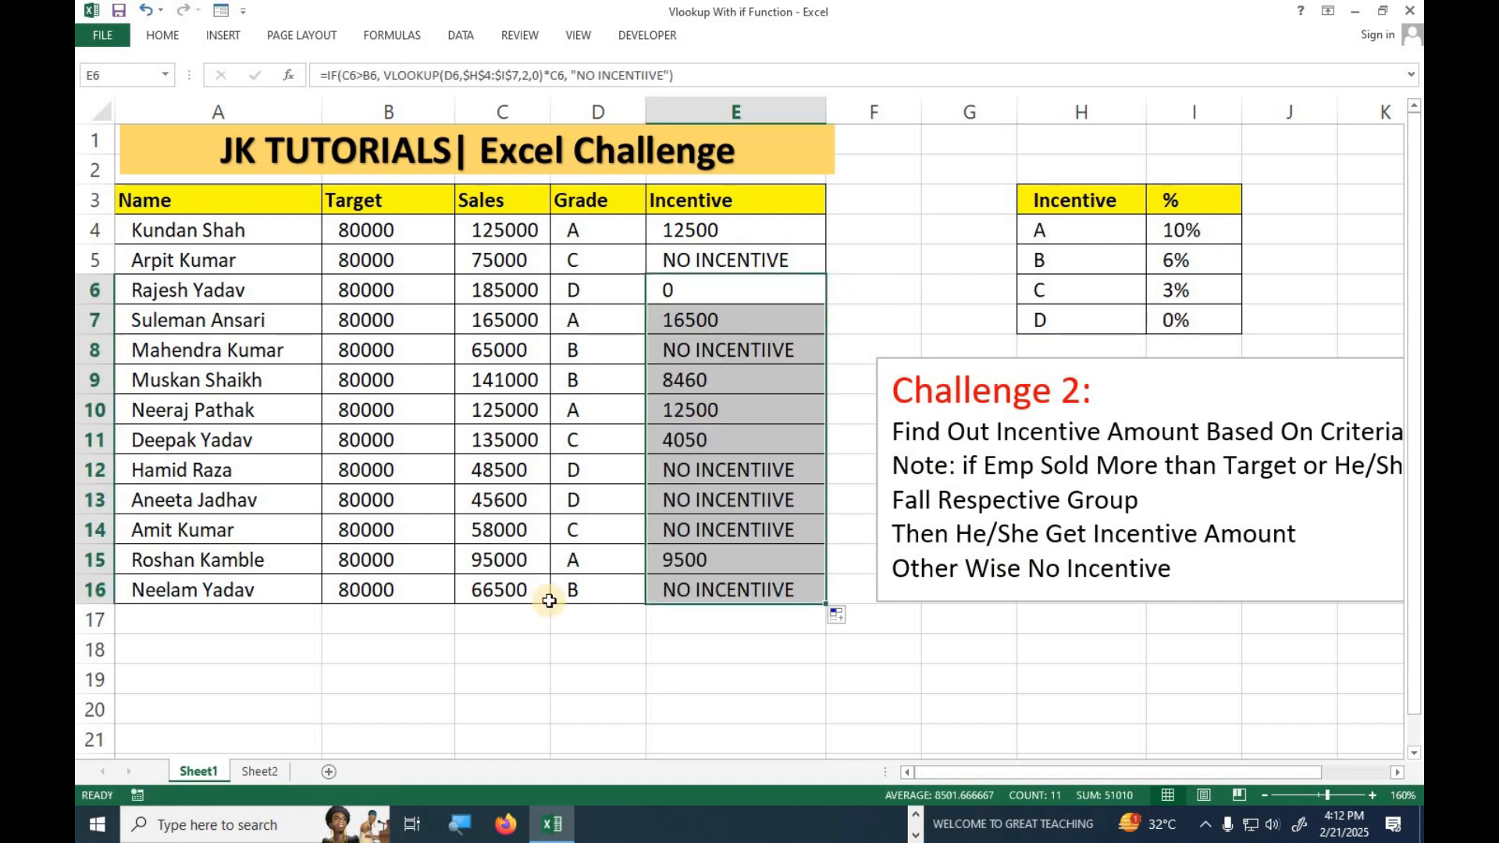
On Sheet2, enter the sample values 25 in G9 and JK in H9.
click(260, 773)
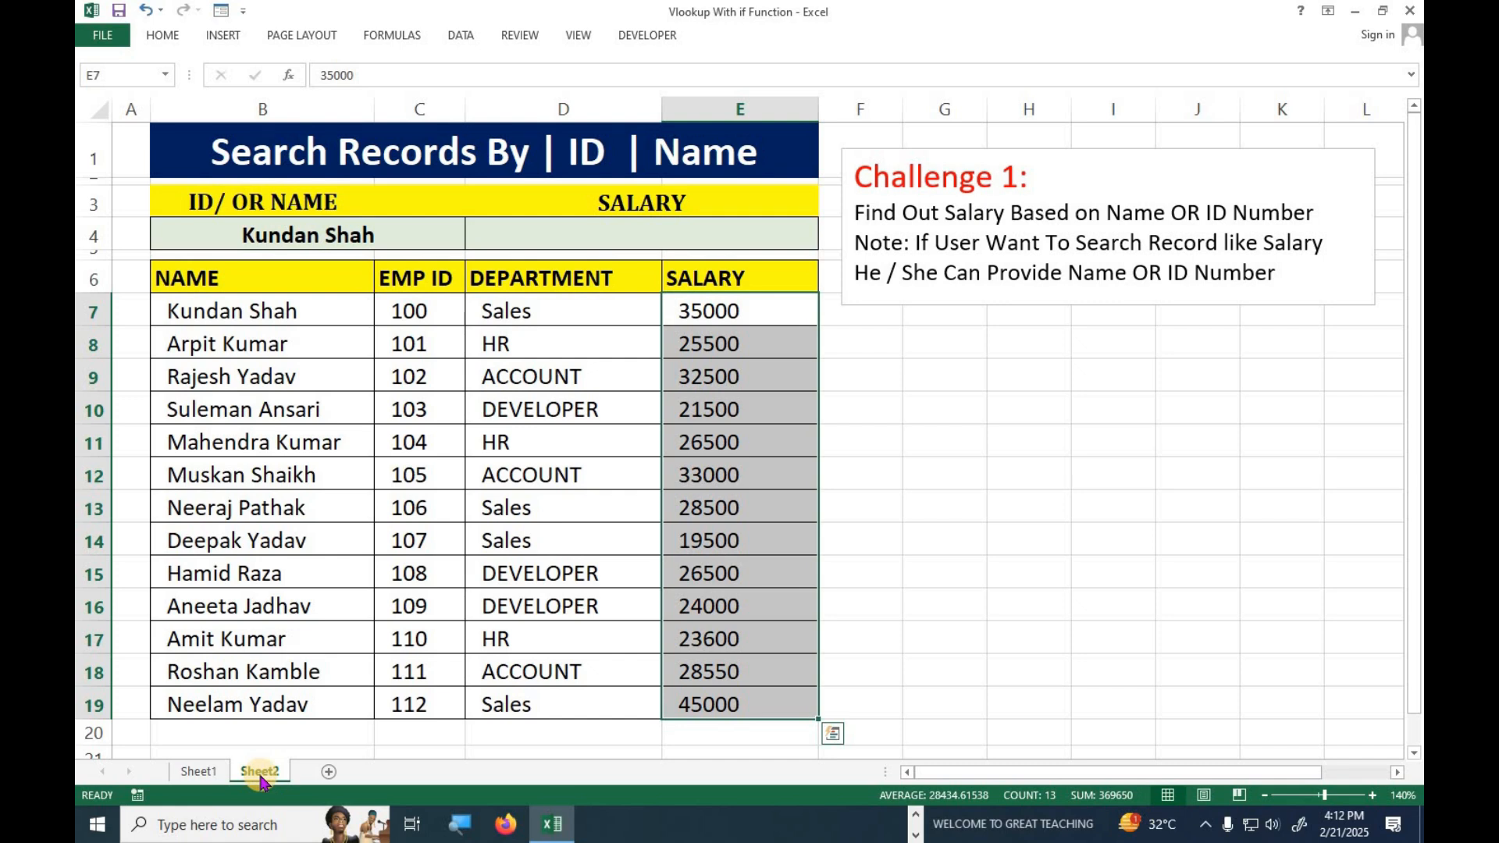
click(947, 482)
click(931, 370)
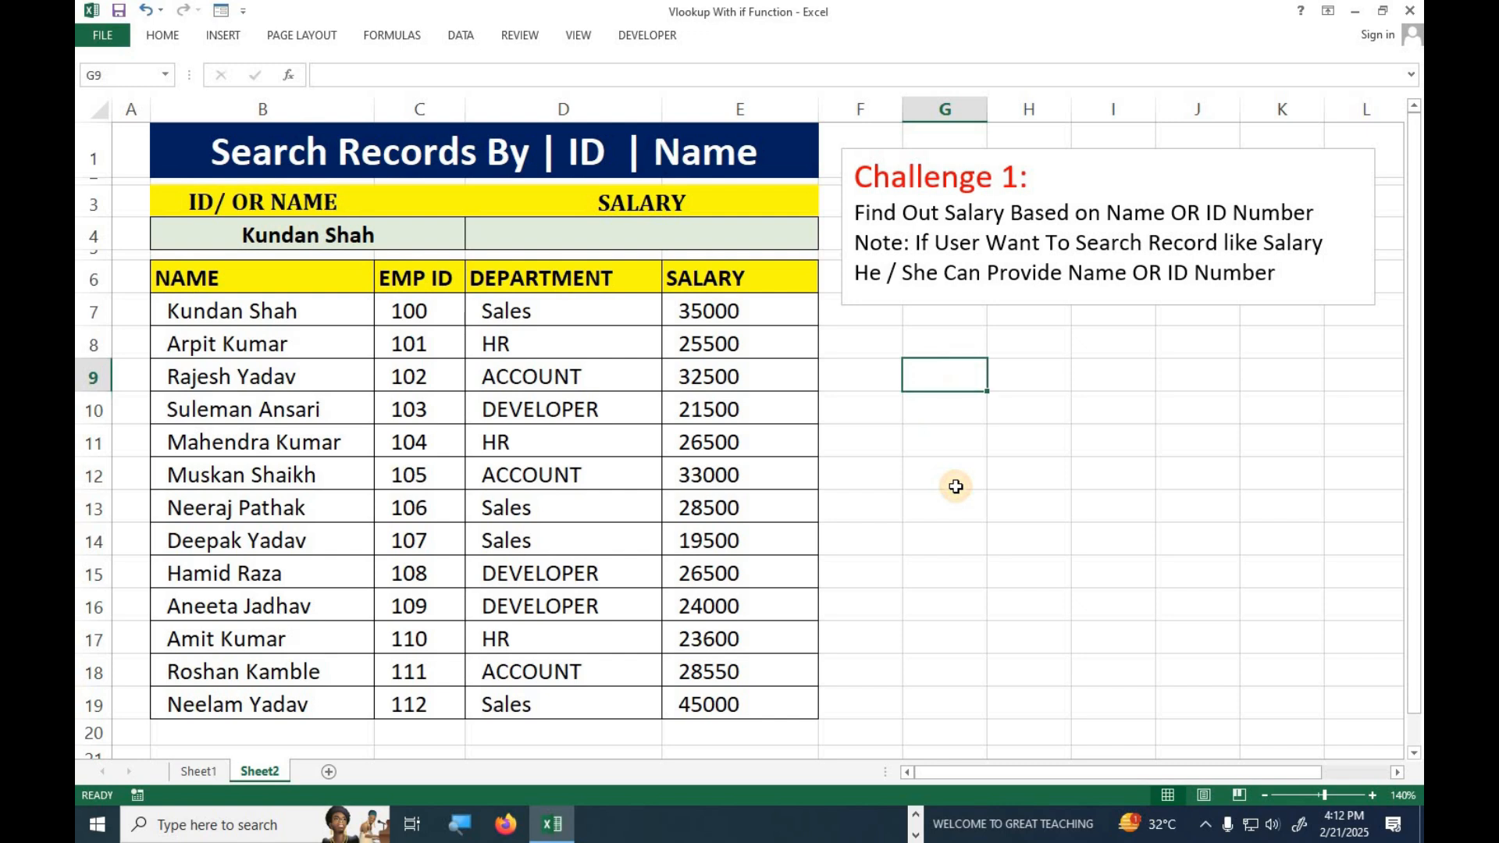
text(25)
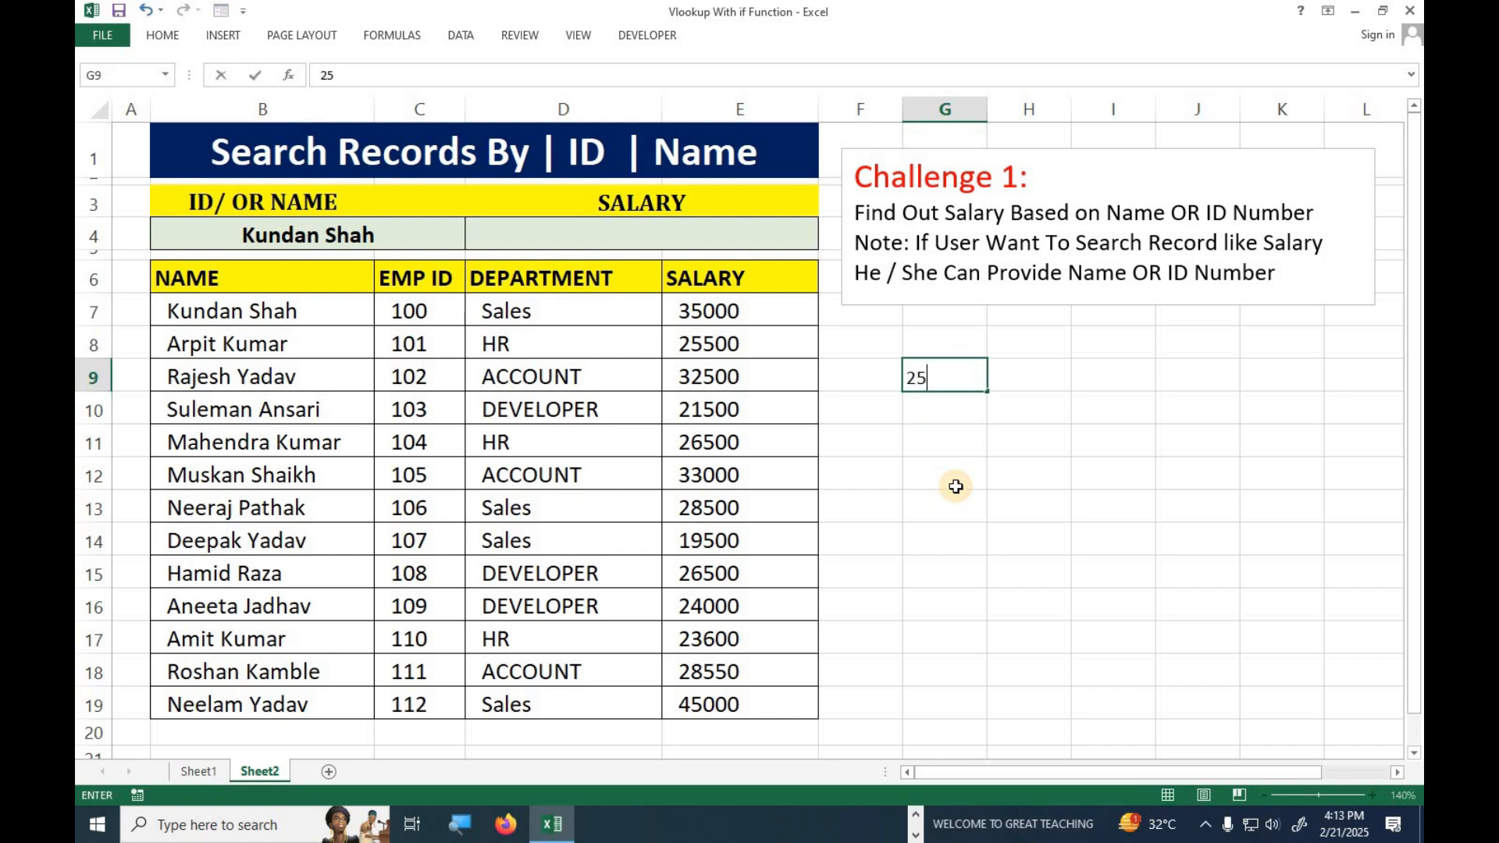
key(Tab)
text(JK)
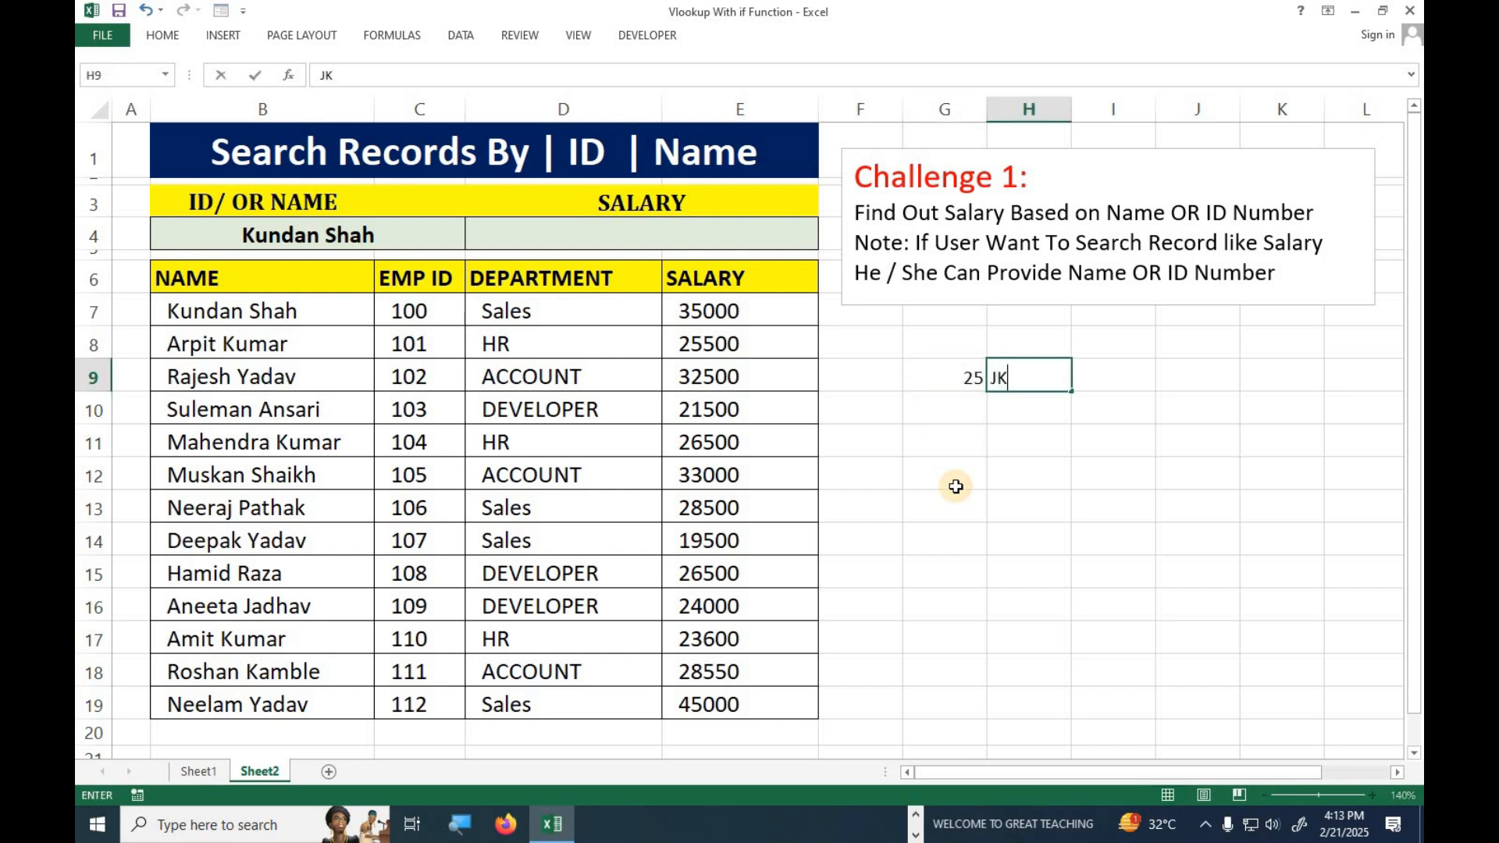
key(Return)
Enter =ISNUMBER(G9) in G10 to test whether the sample value above is a number.
key(Left)
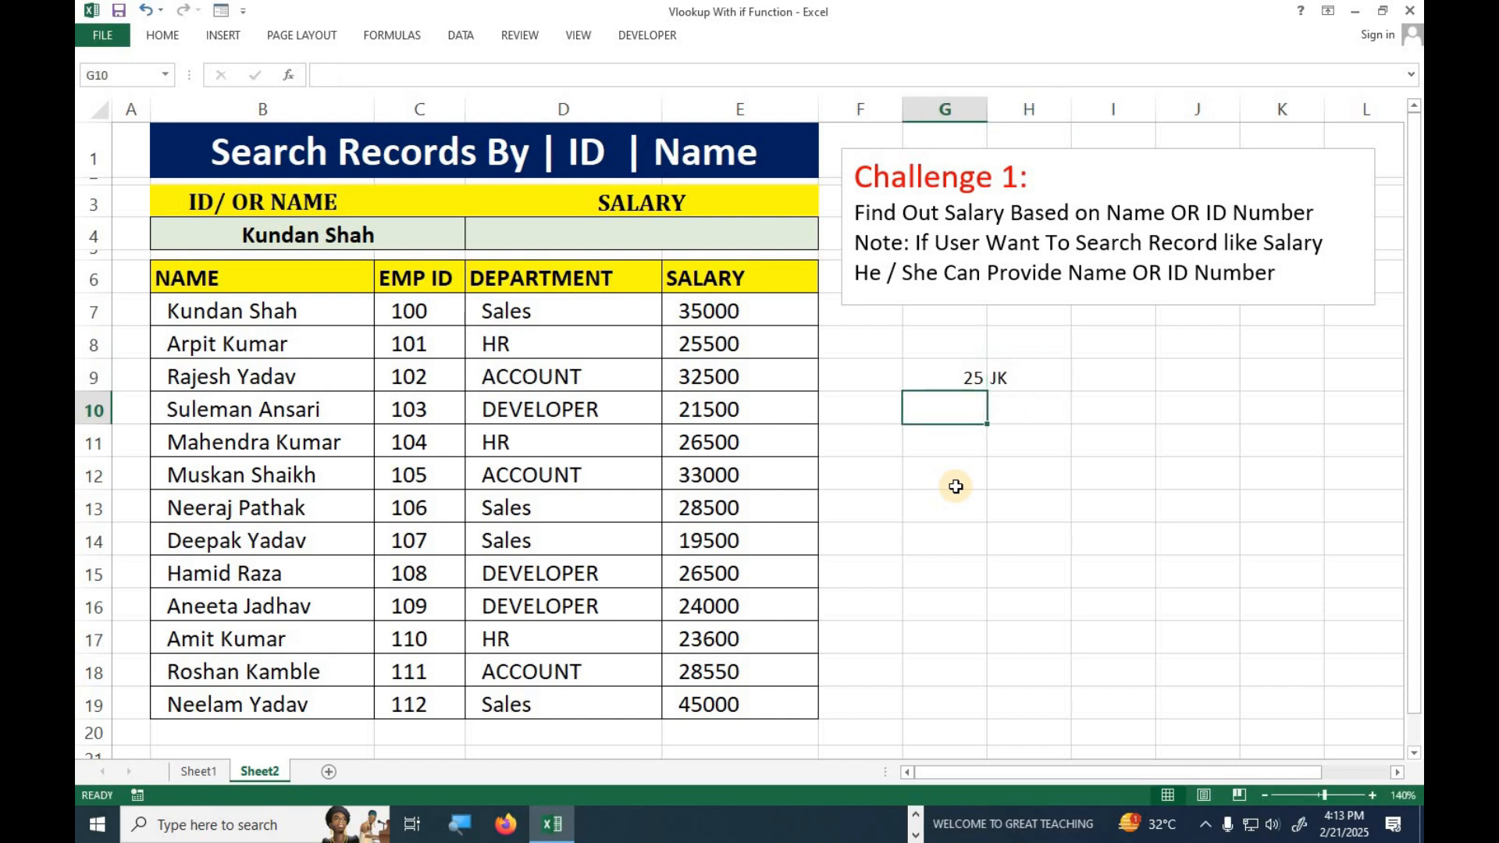
click(962, 381)
click(968, 410)
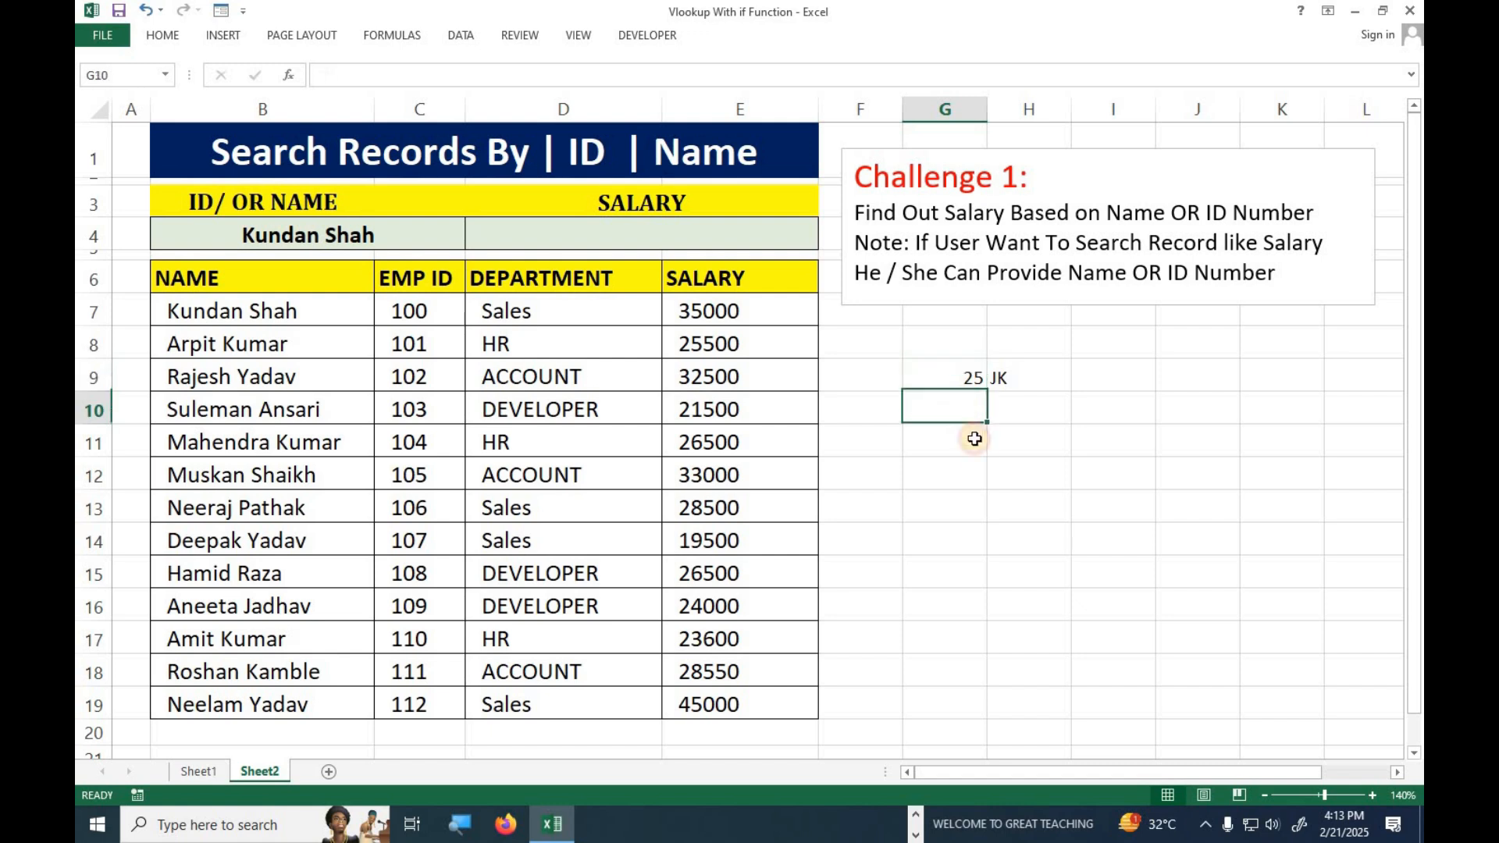
text(=)
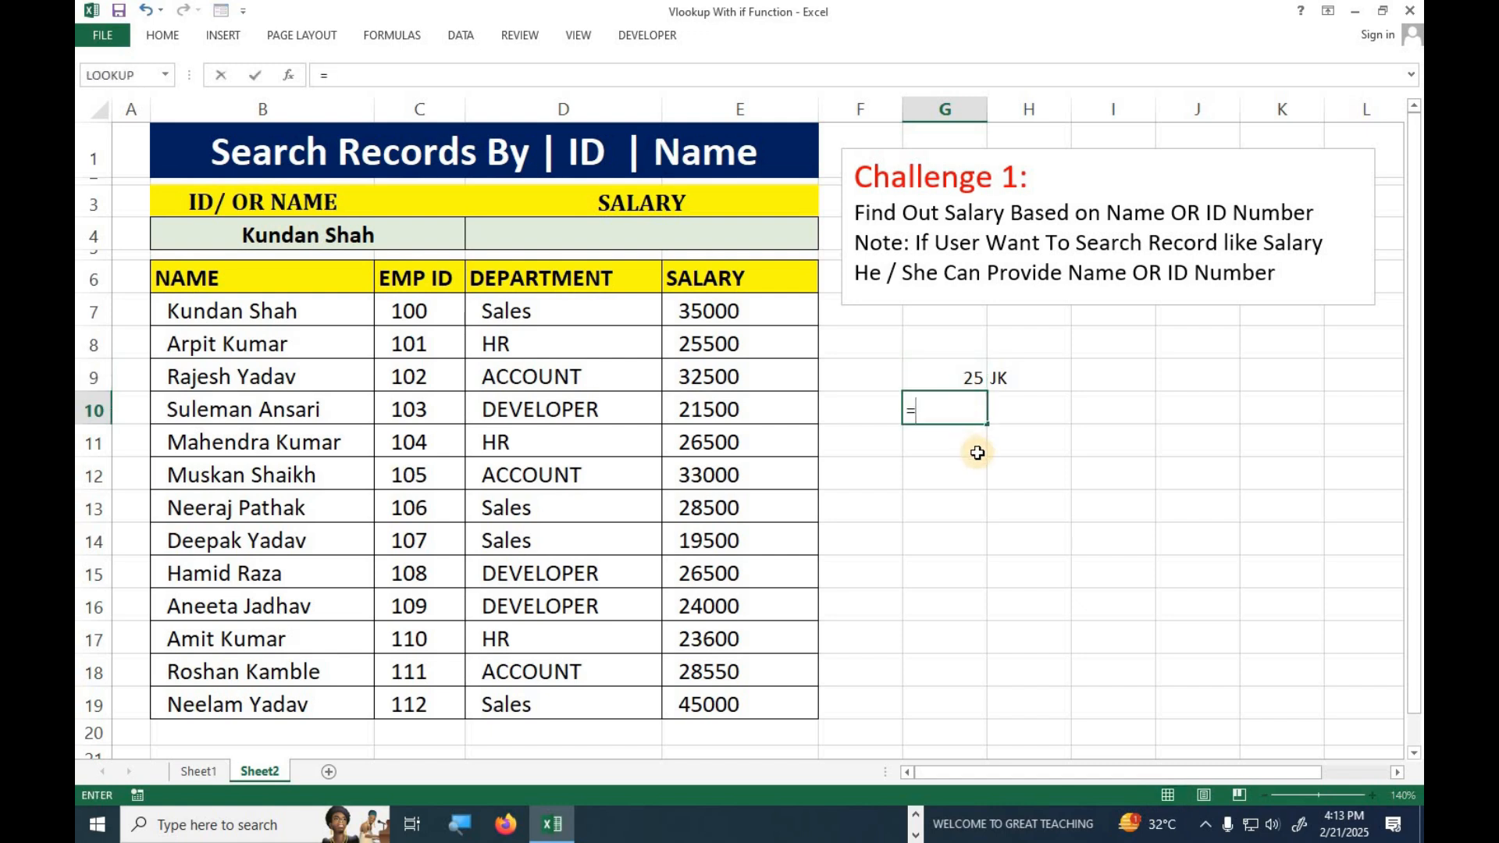
text(ISNUM)
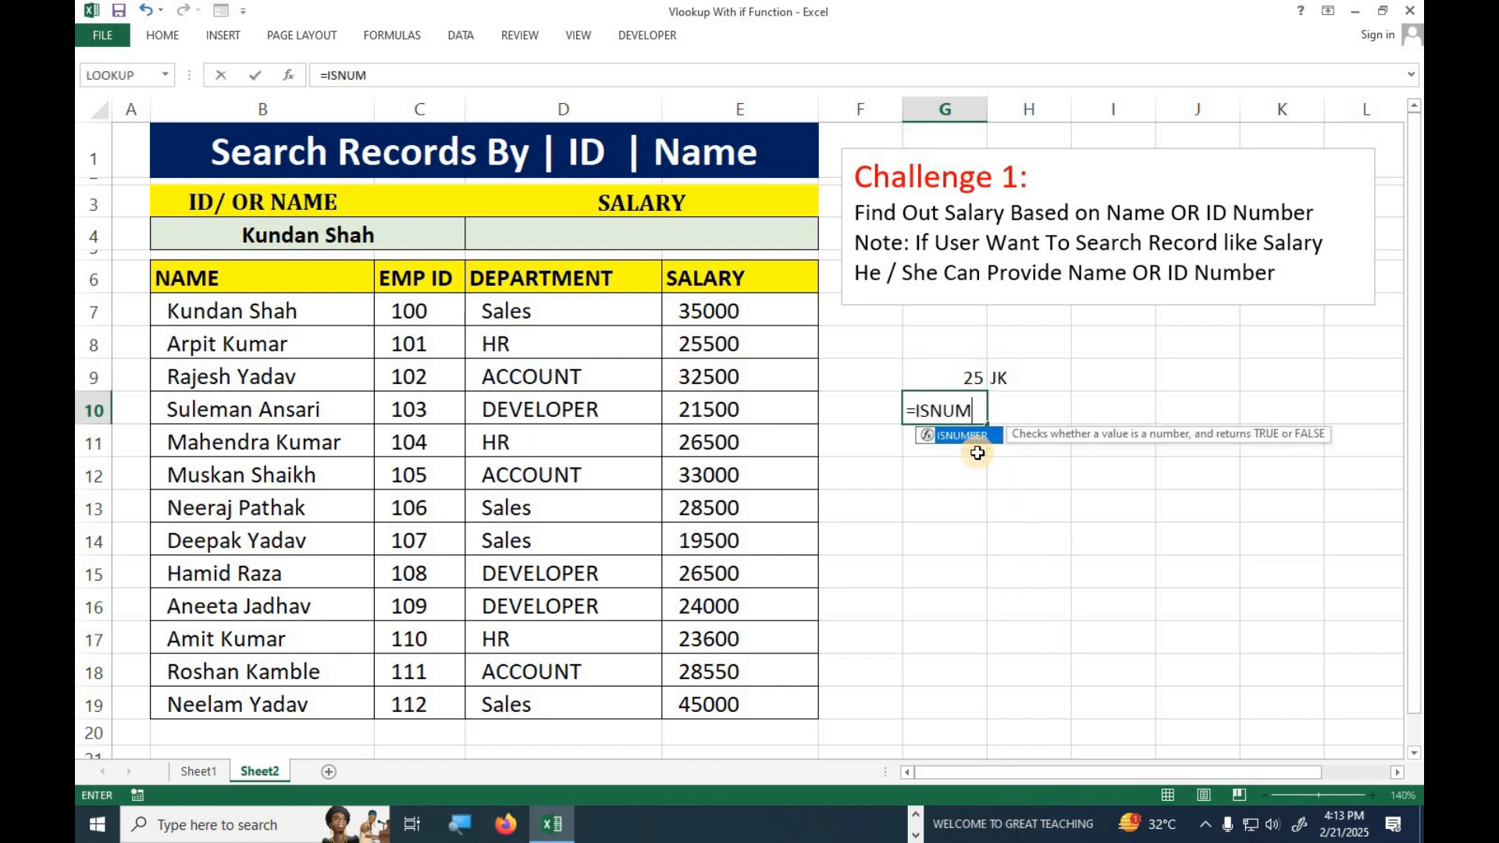
text(BER()
click(953, 380)
text())
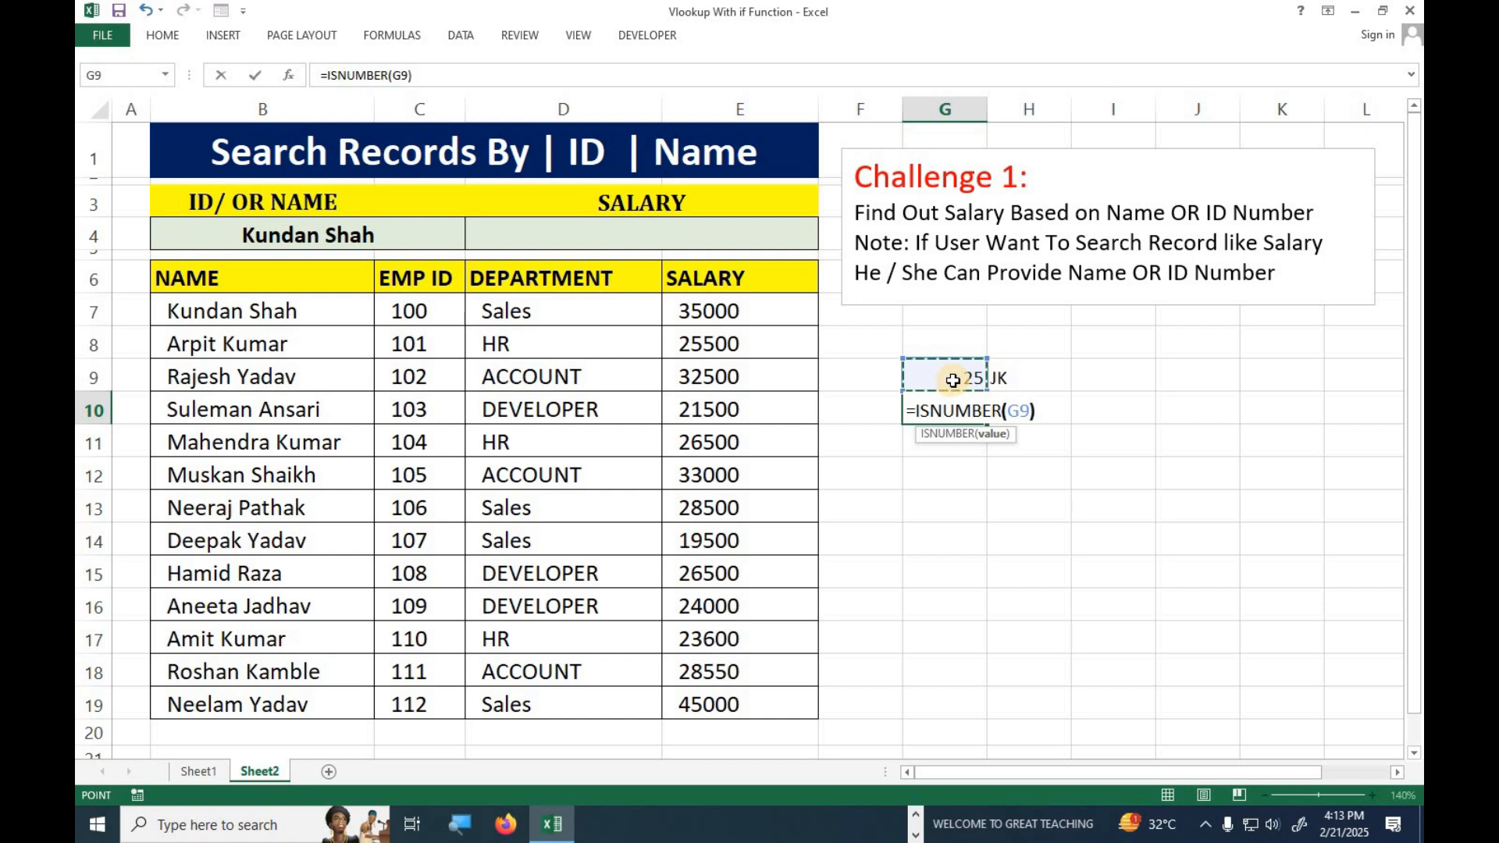
key(Return)
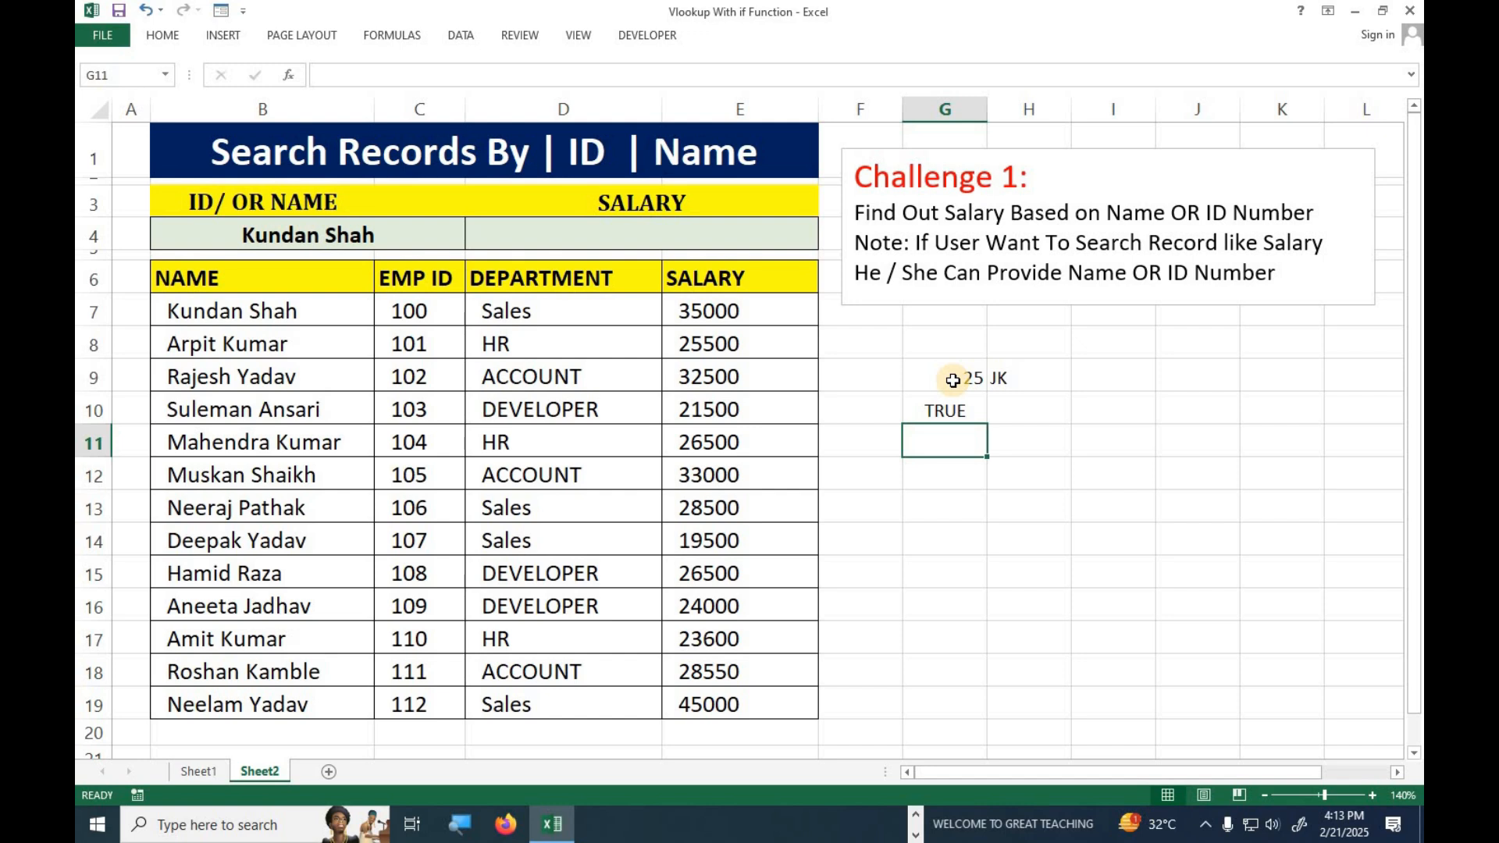
Enter =ISTEXT(H9) in H10 to test whether the sample value above is text.
key(Right)
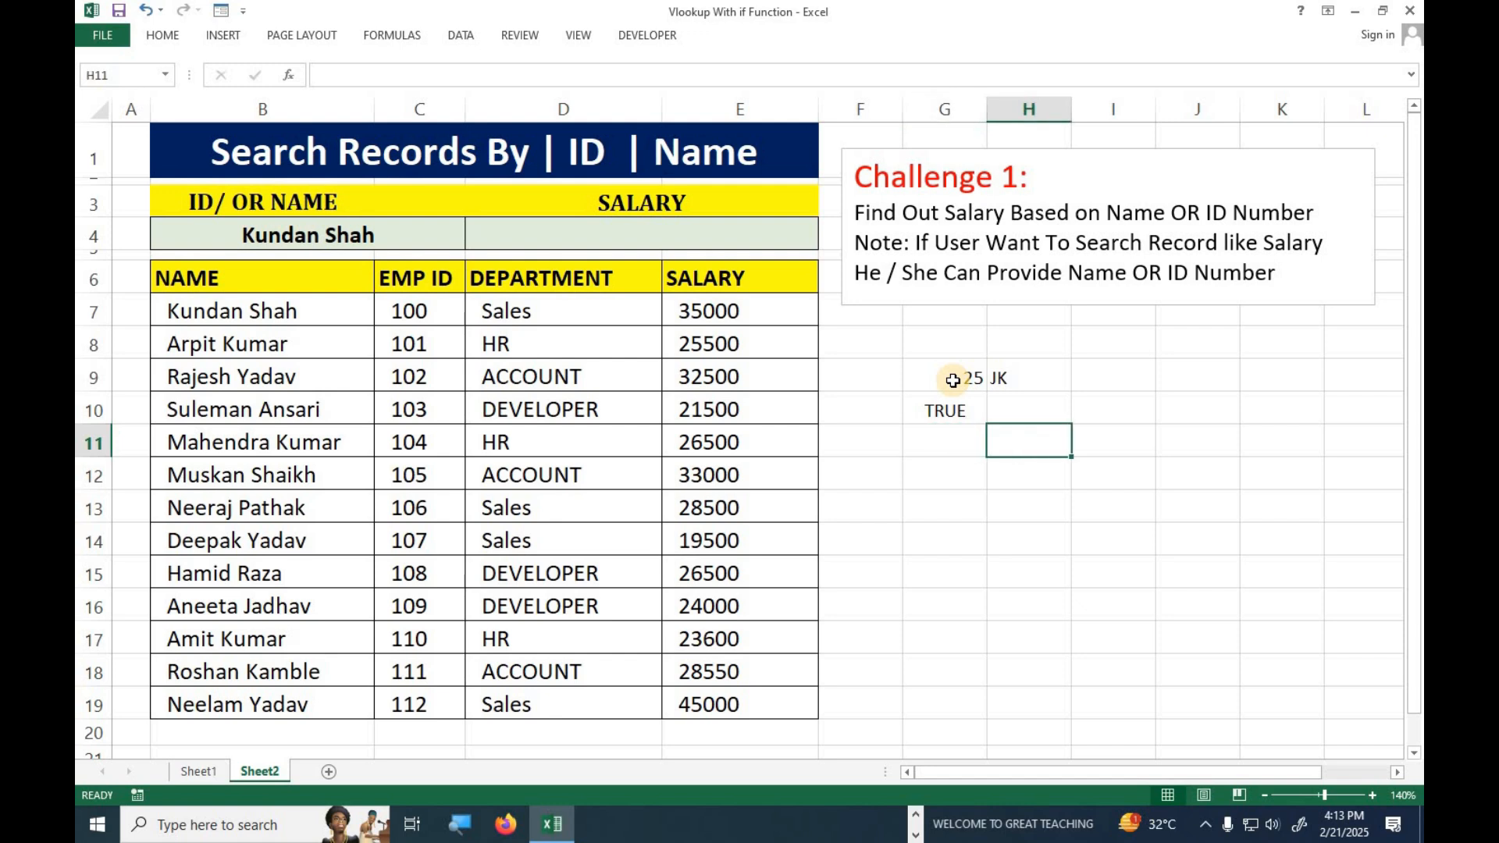
key(Up)
text(=)
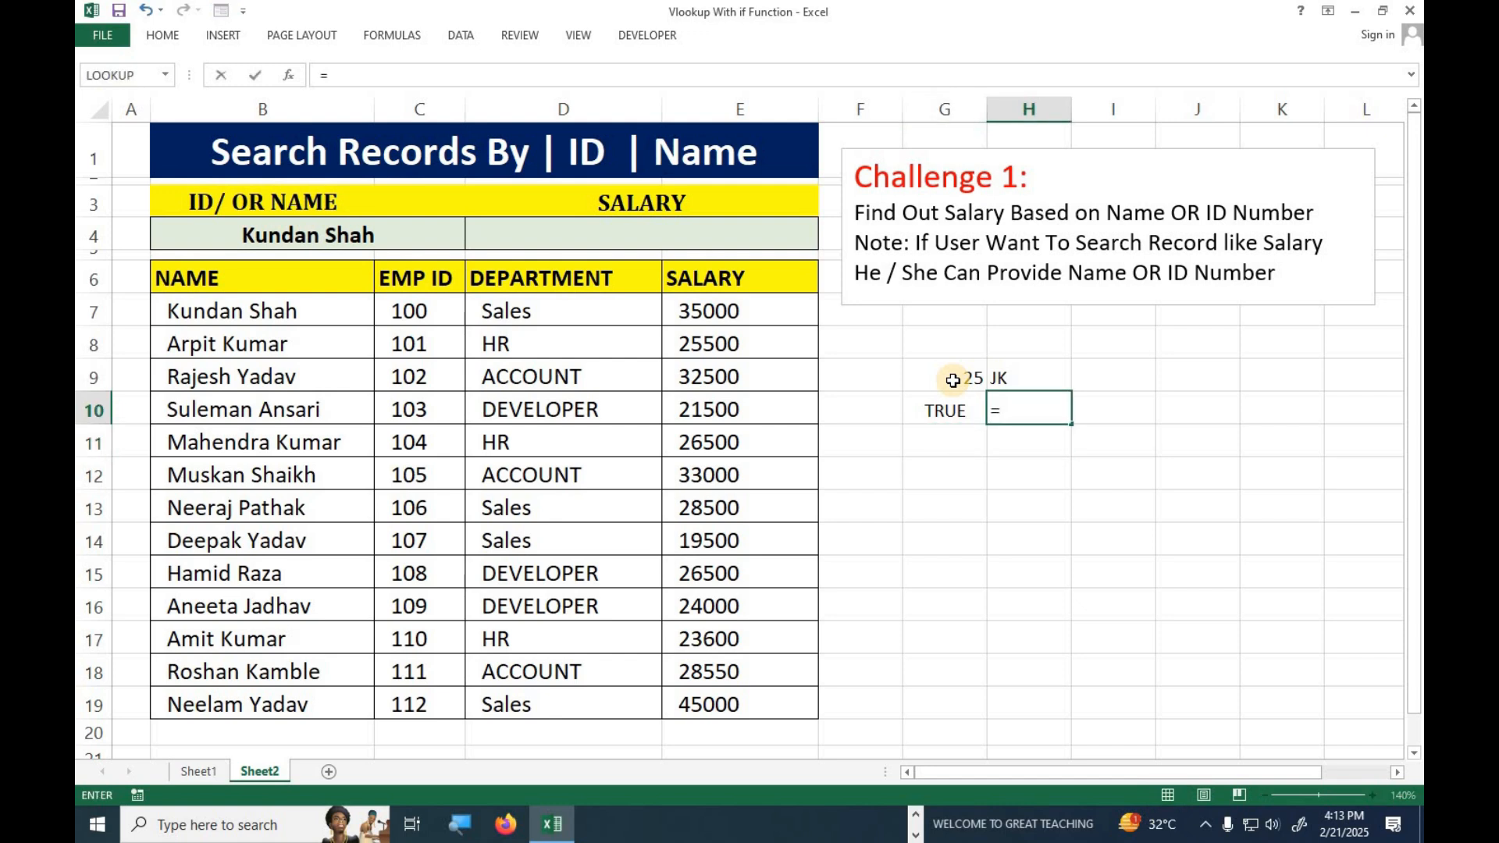
text(ISTEX)
key(Tab)
click(1022, 377)
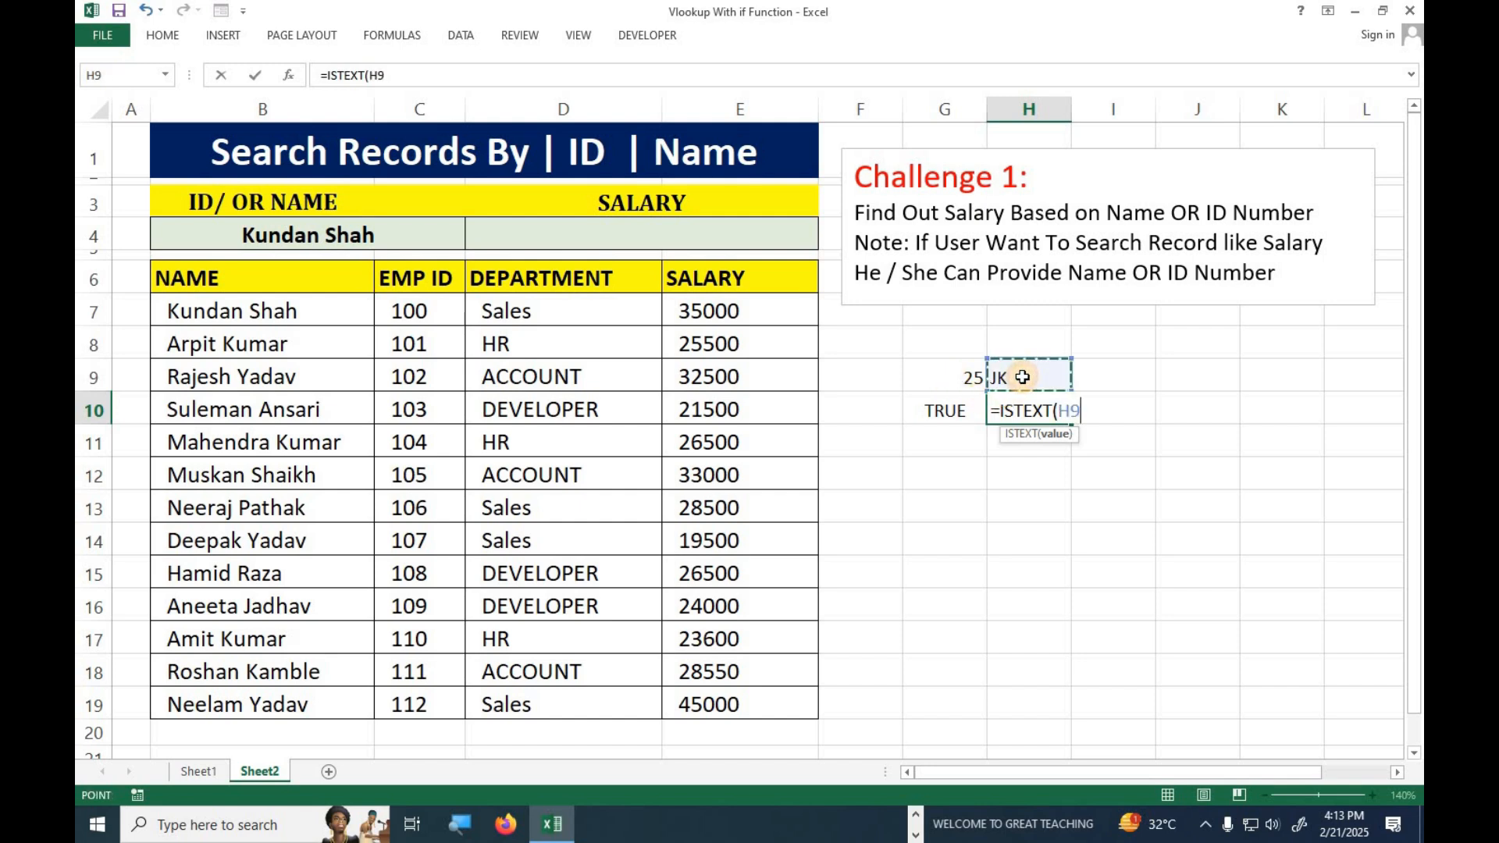
text())
key(Return)
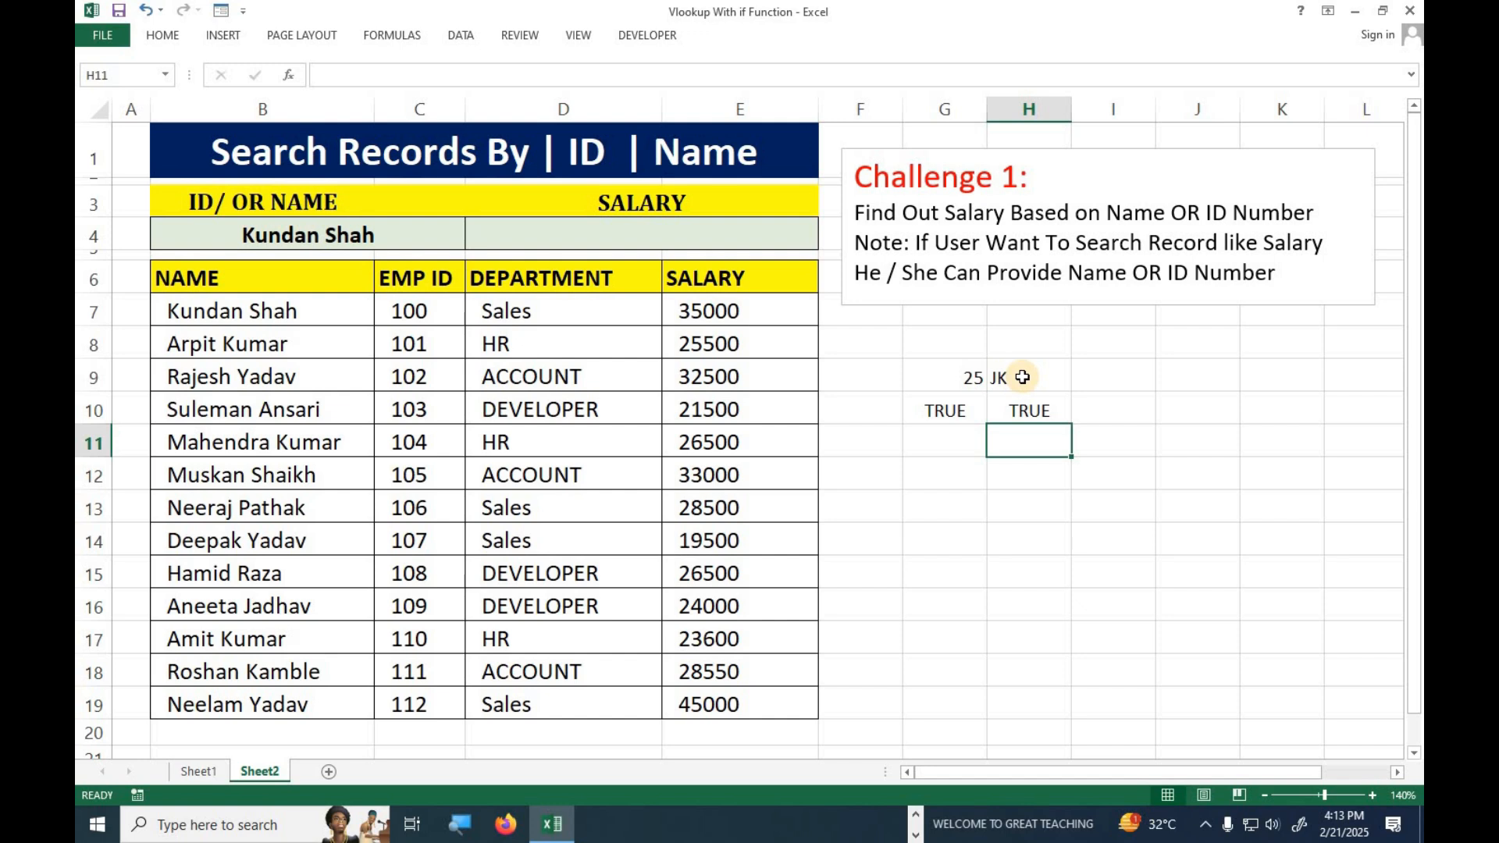
click(1022, 377)
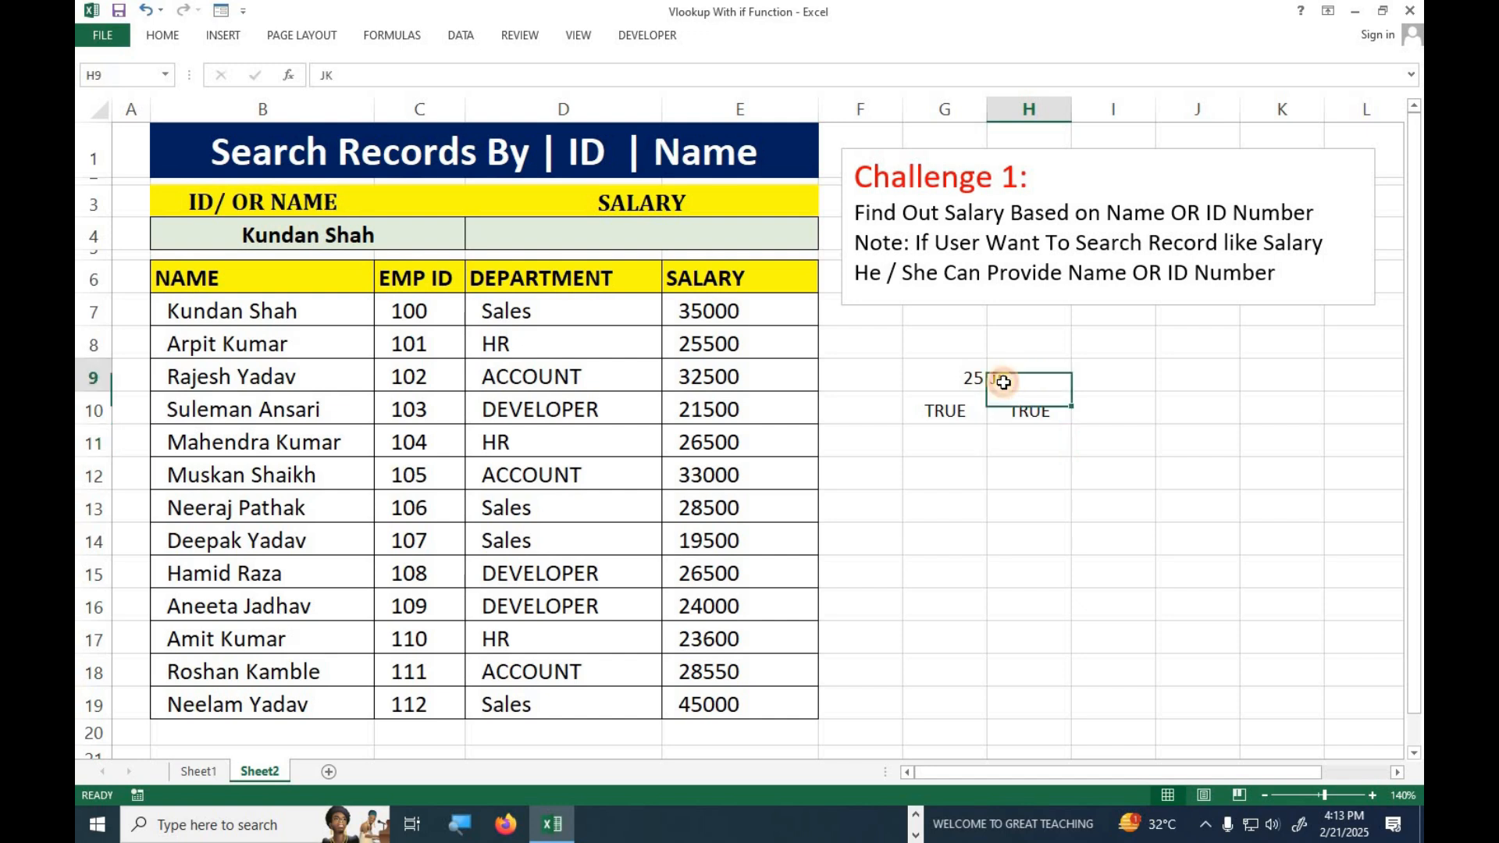
click(953, 409)
click(966, 378)
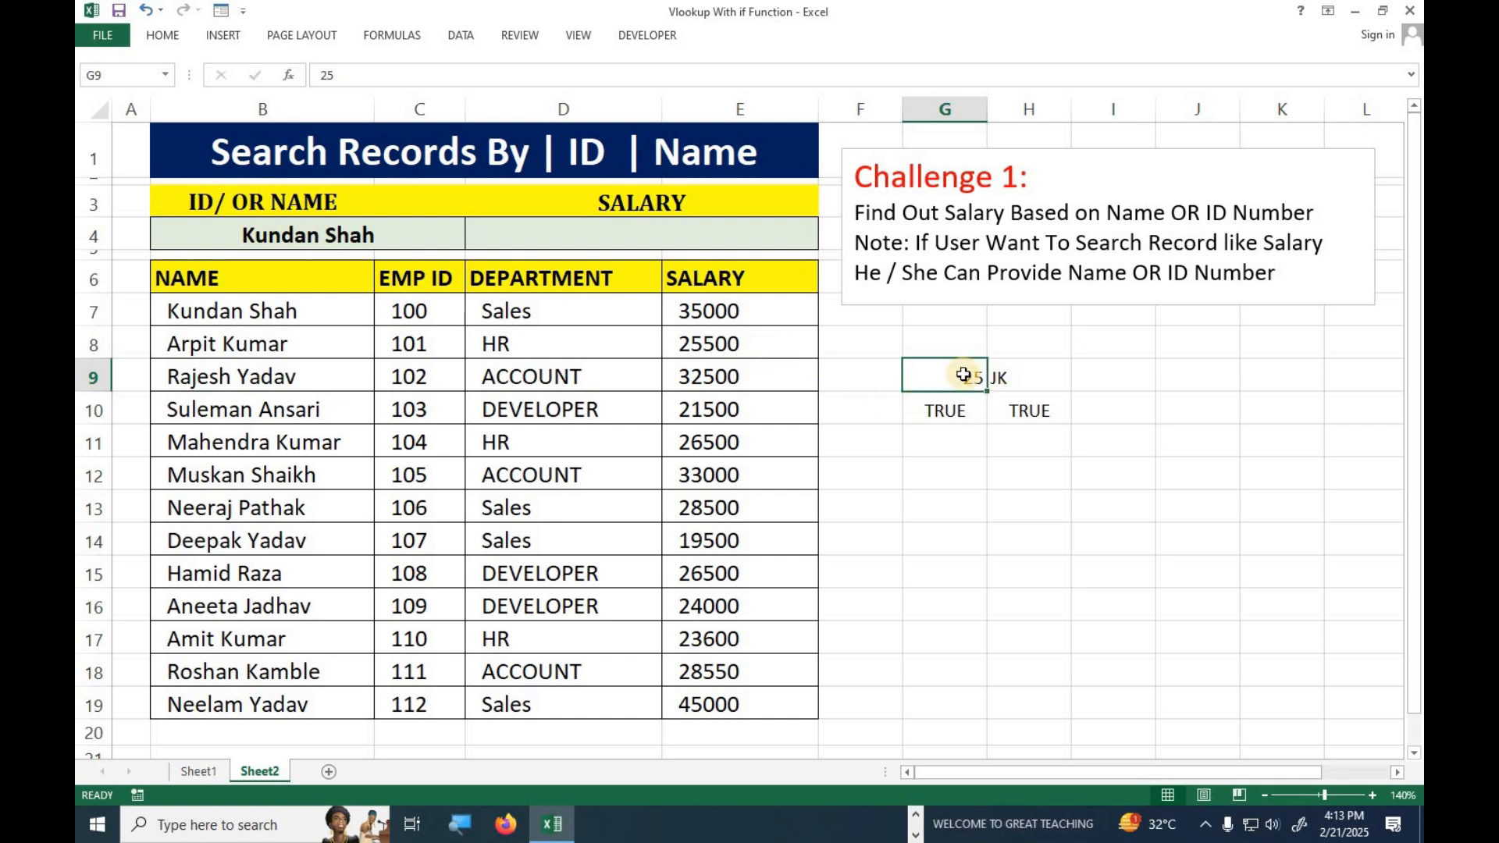
shift+click(1024, 397)
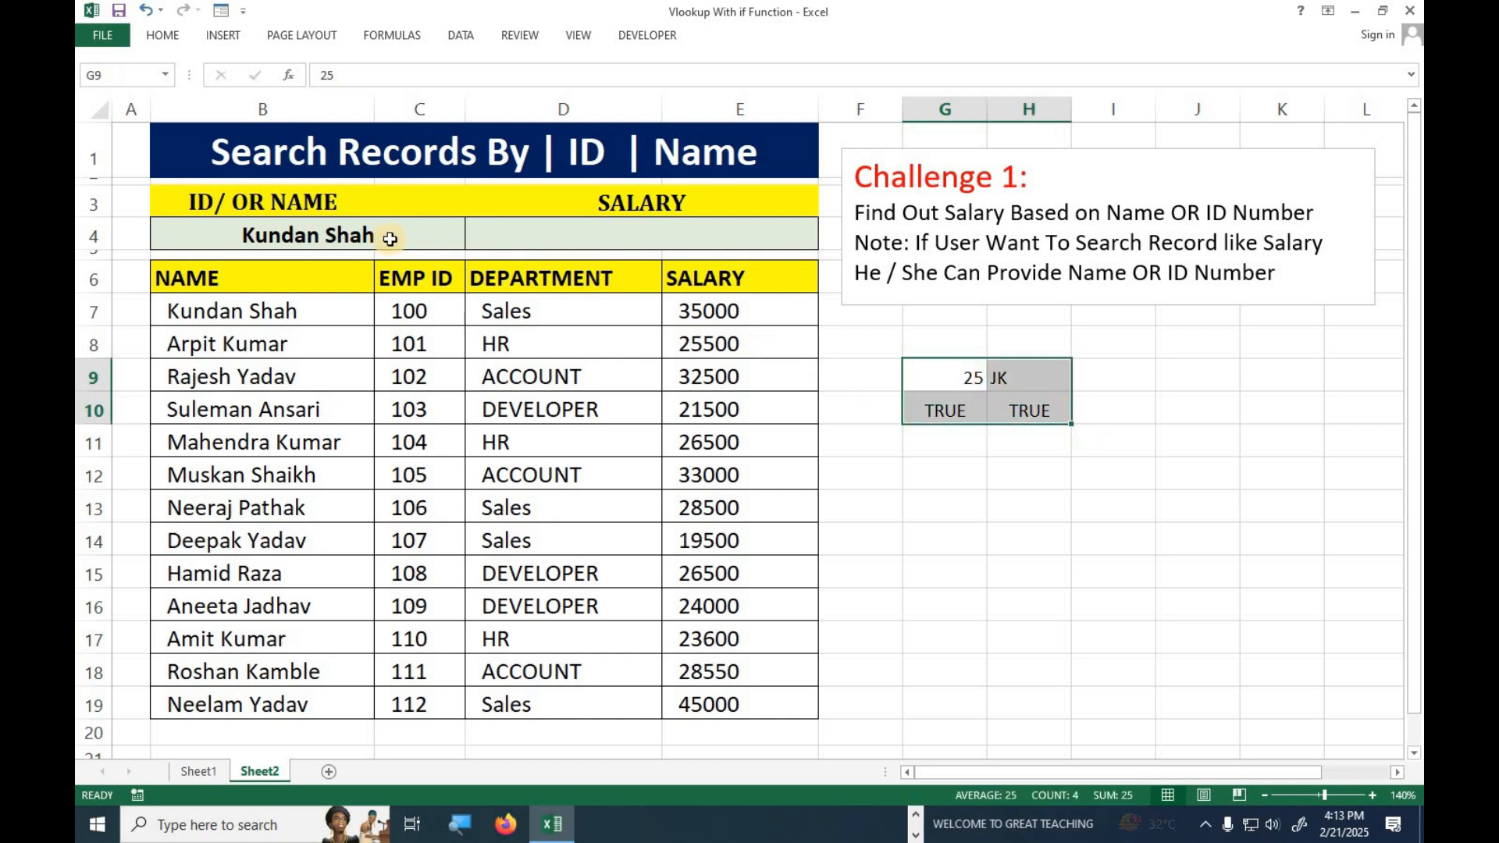
Start an IF formula in the salary result cell D4 with ISTEXT(B4) as the logical test.
click(619, 234)
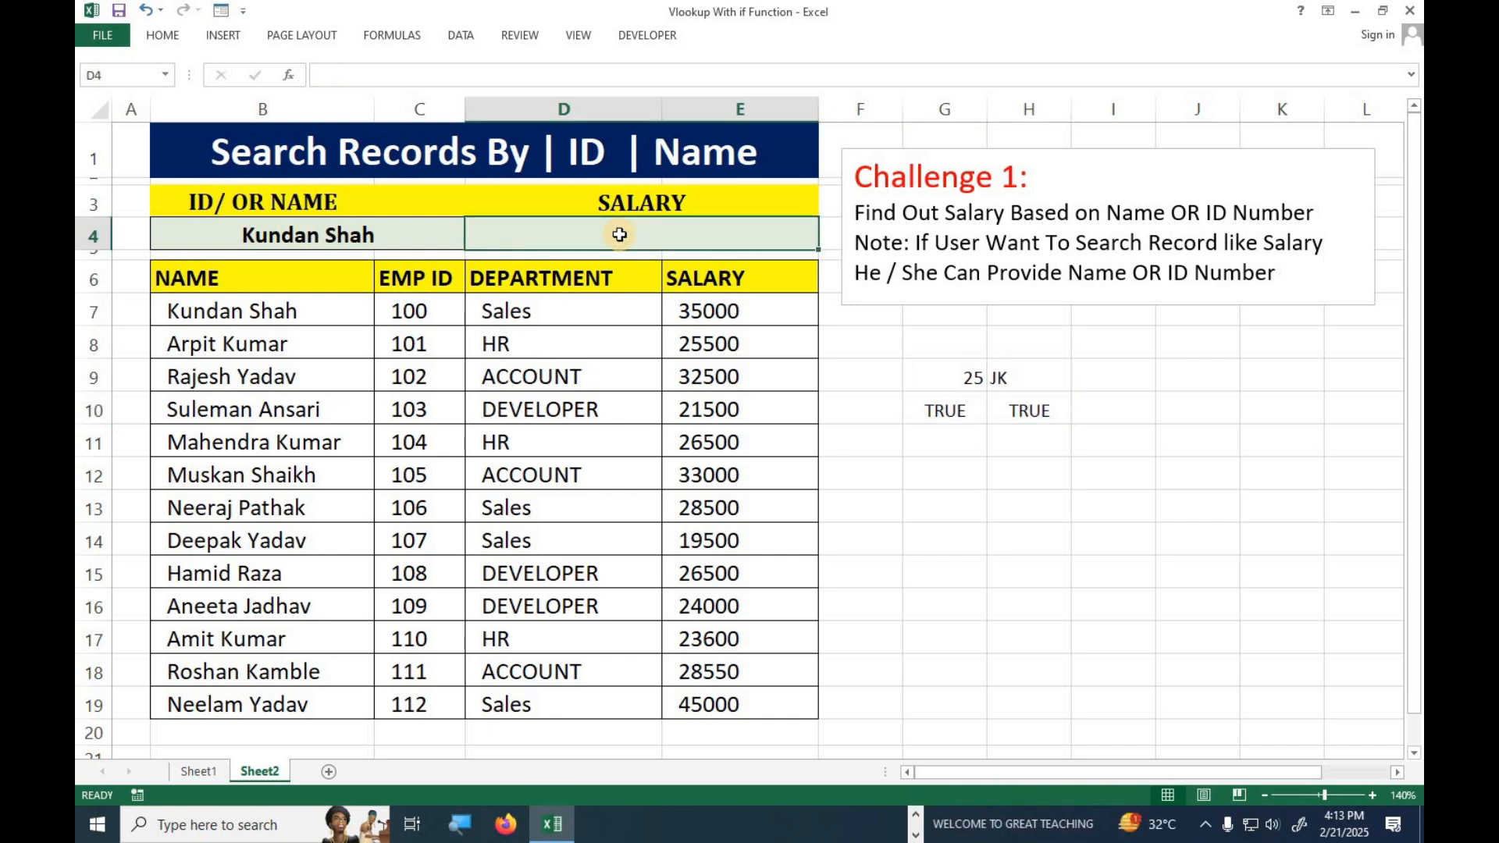
text(=)
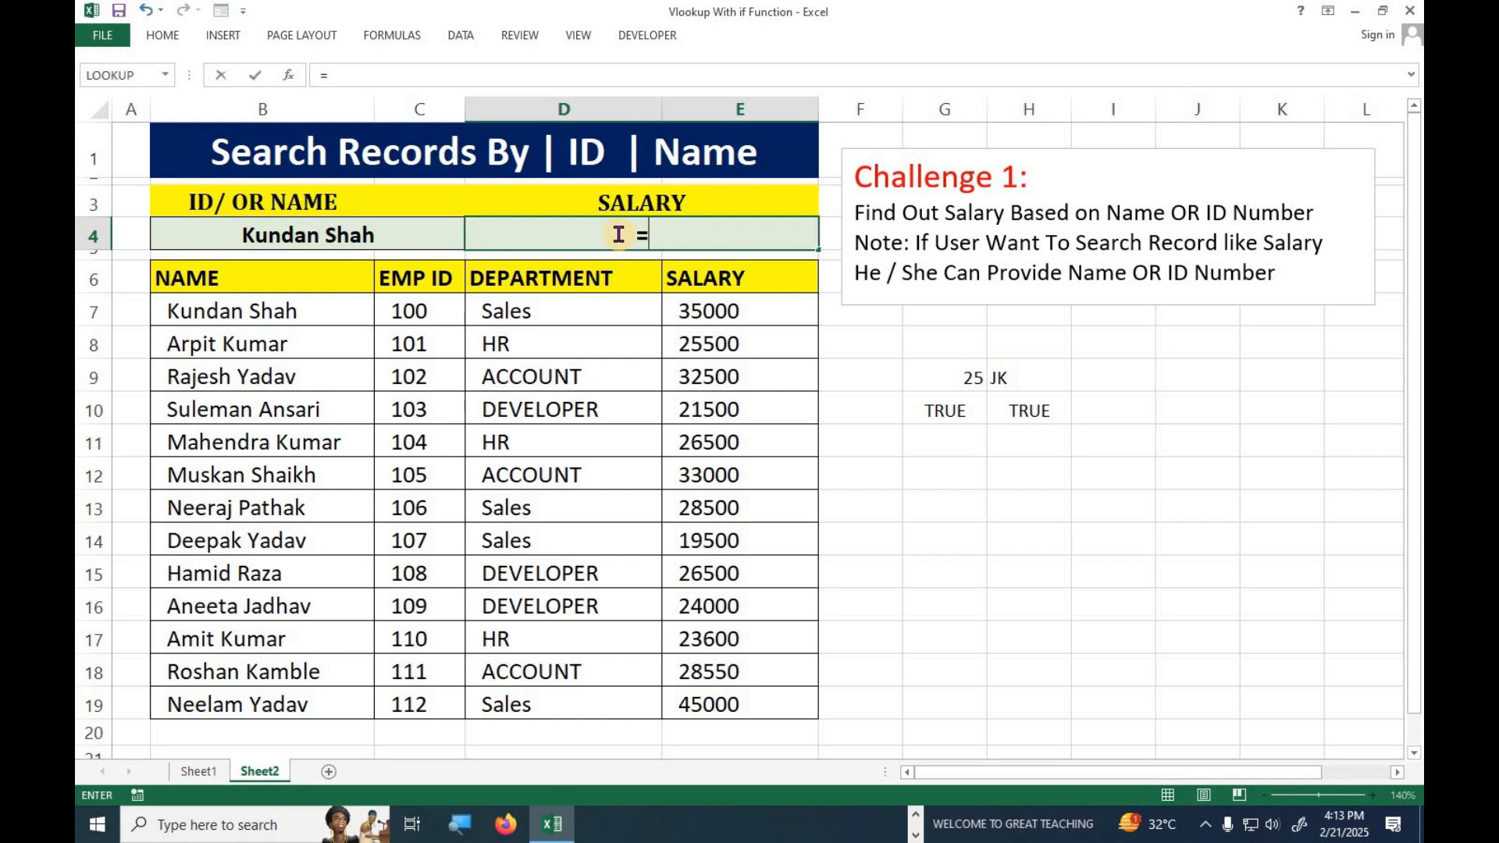
text(IF)
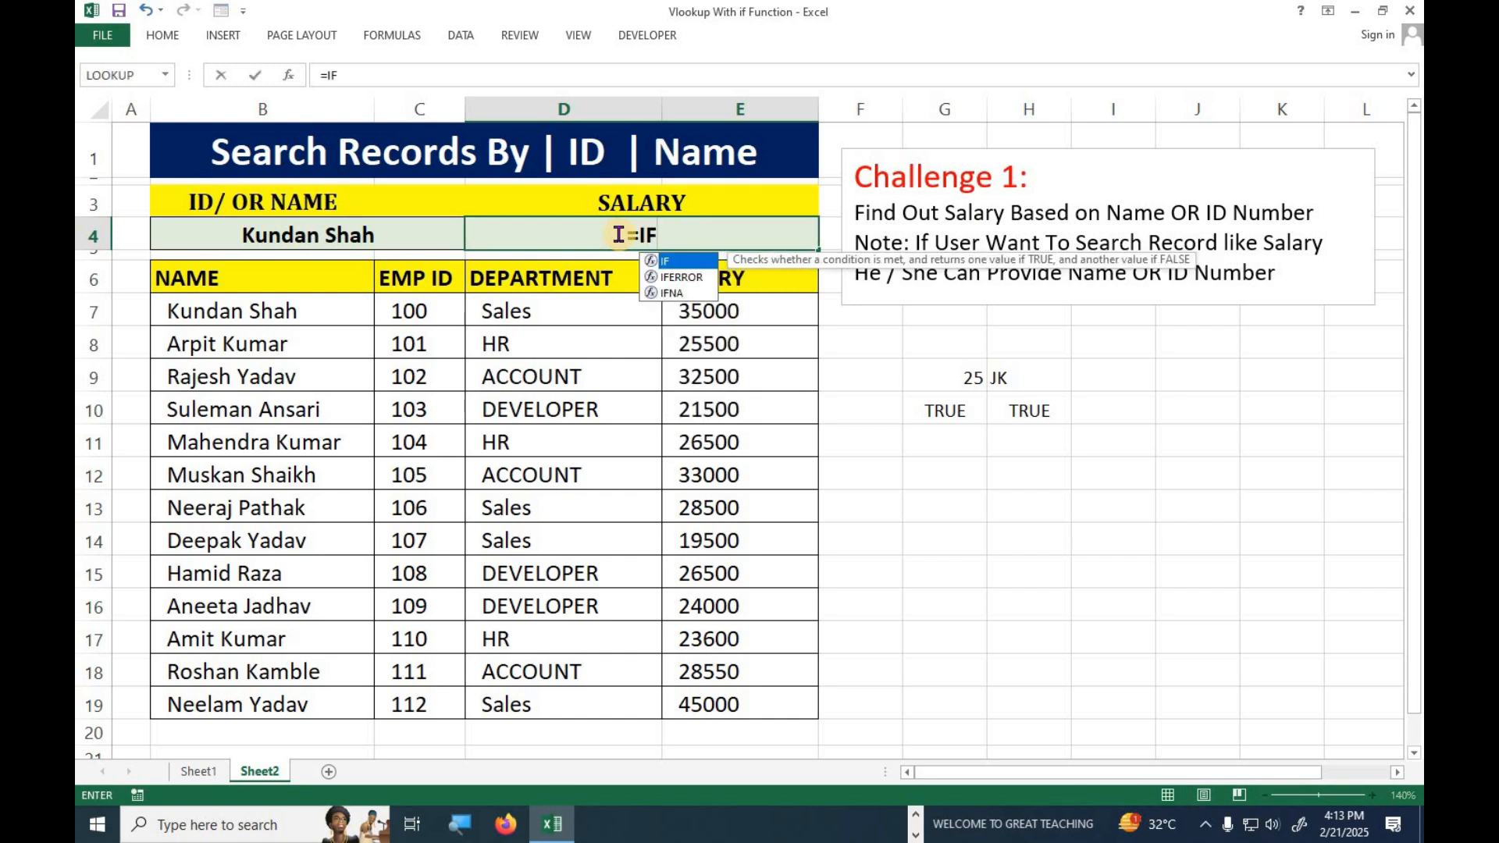
text(()
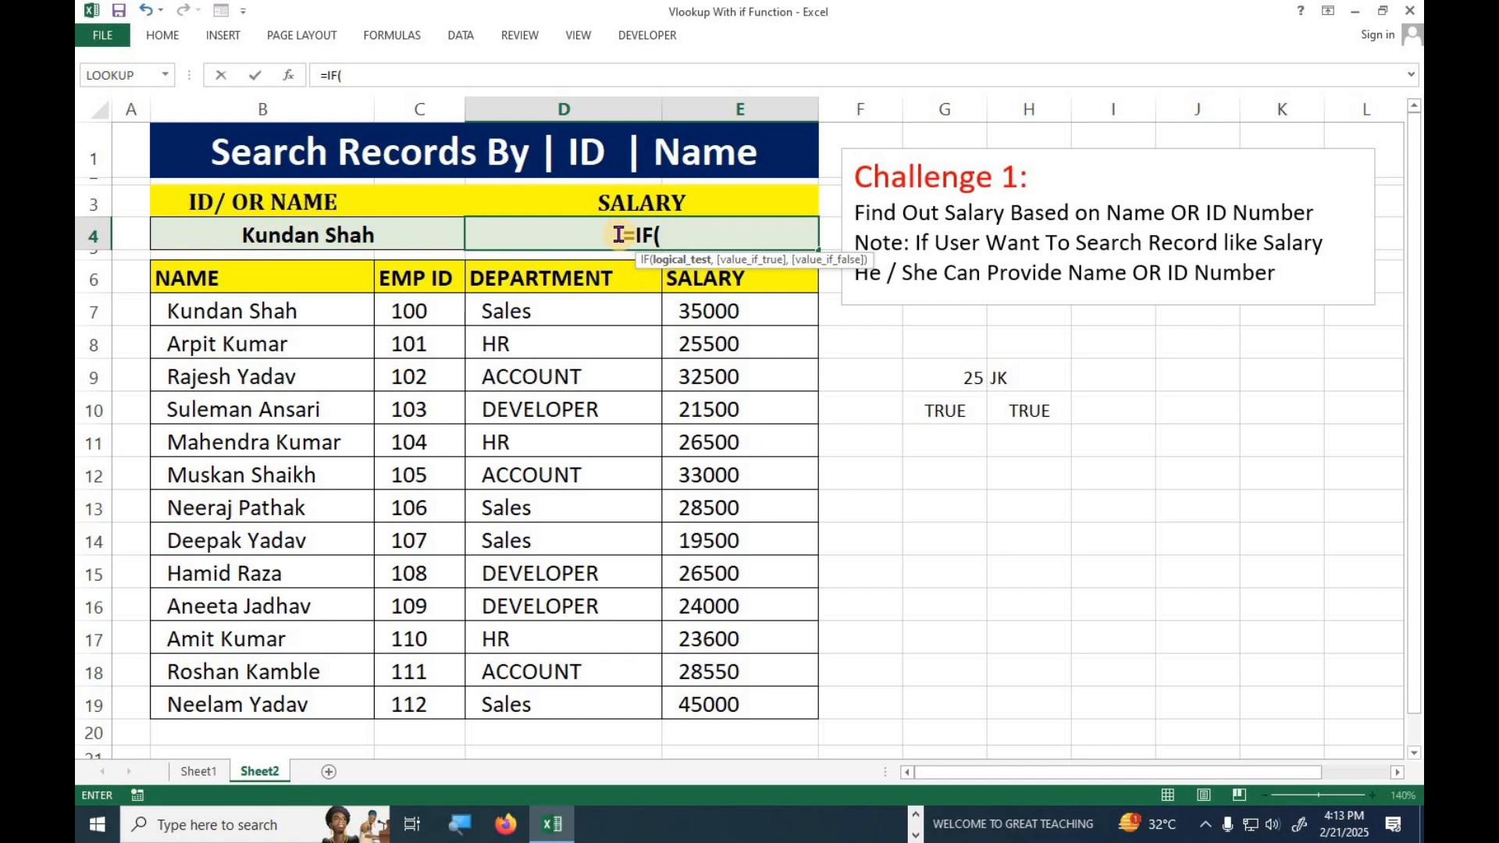
text(ISTEXT()
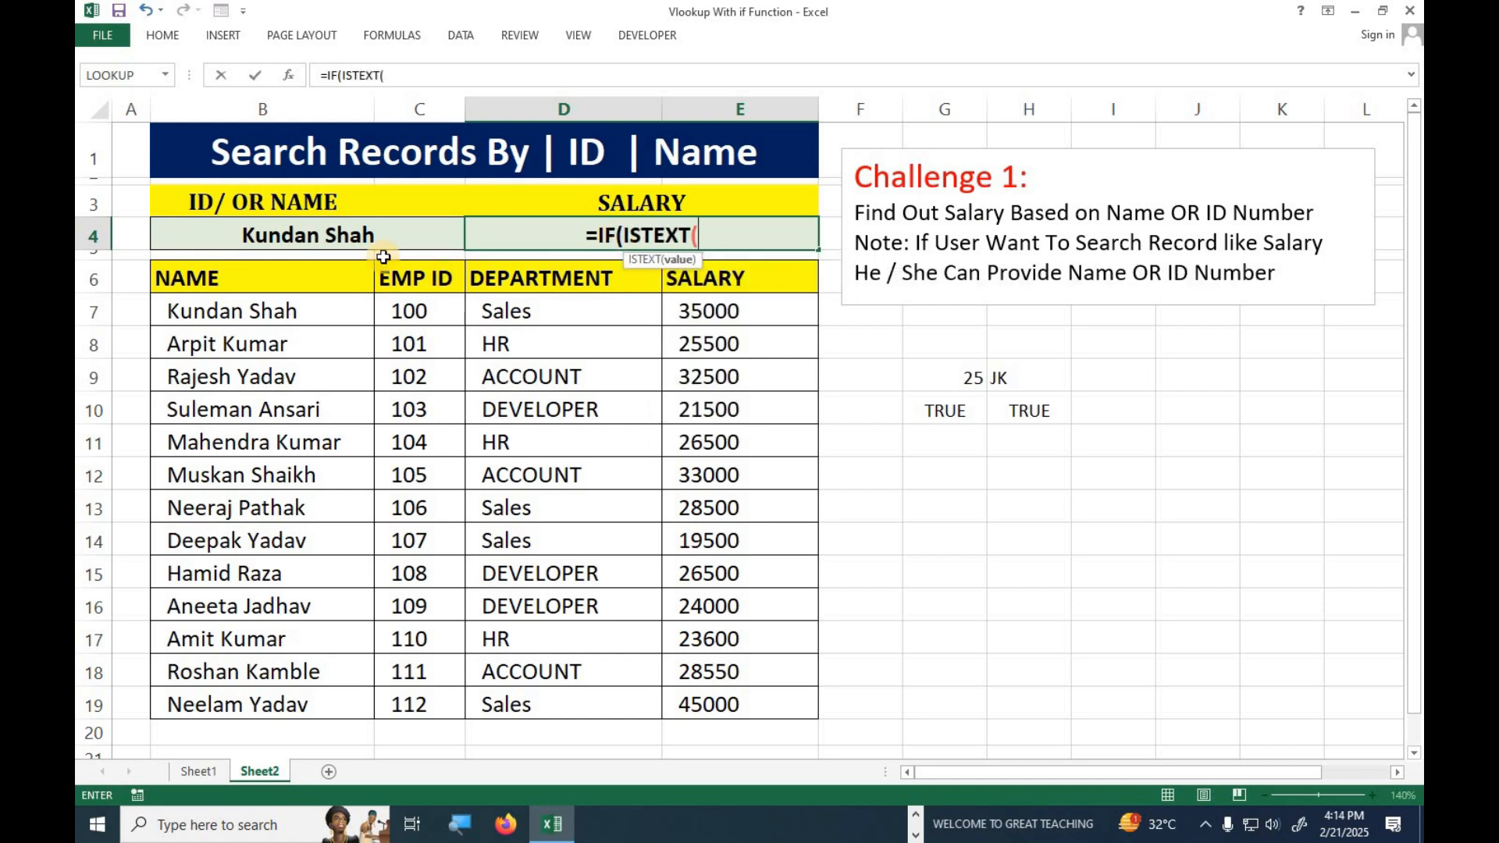
click(335, 237)
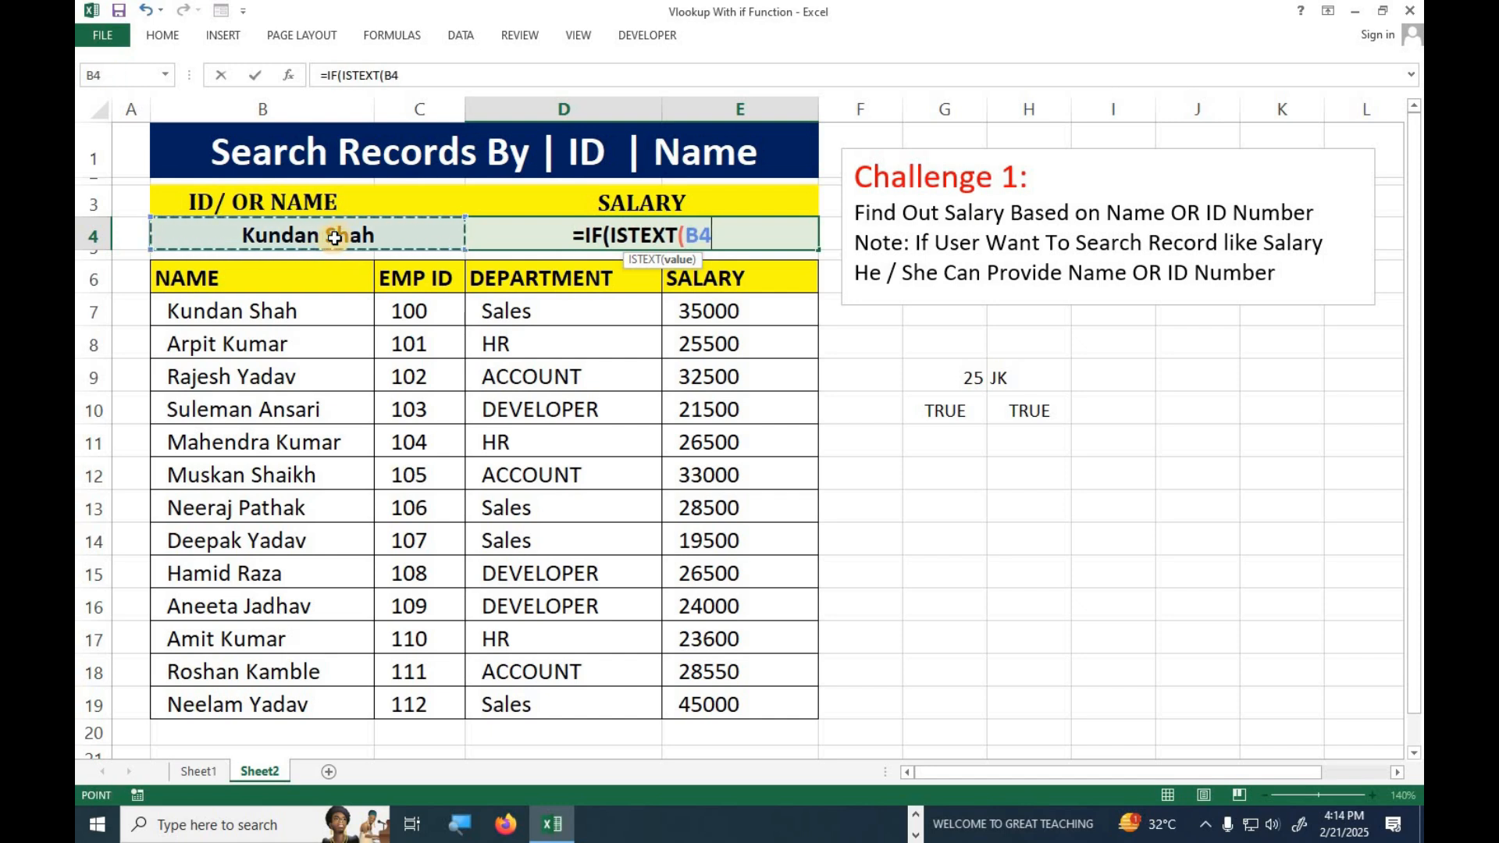
text())
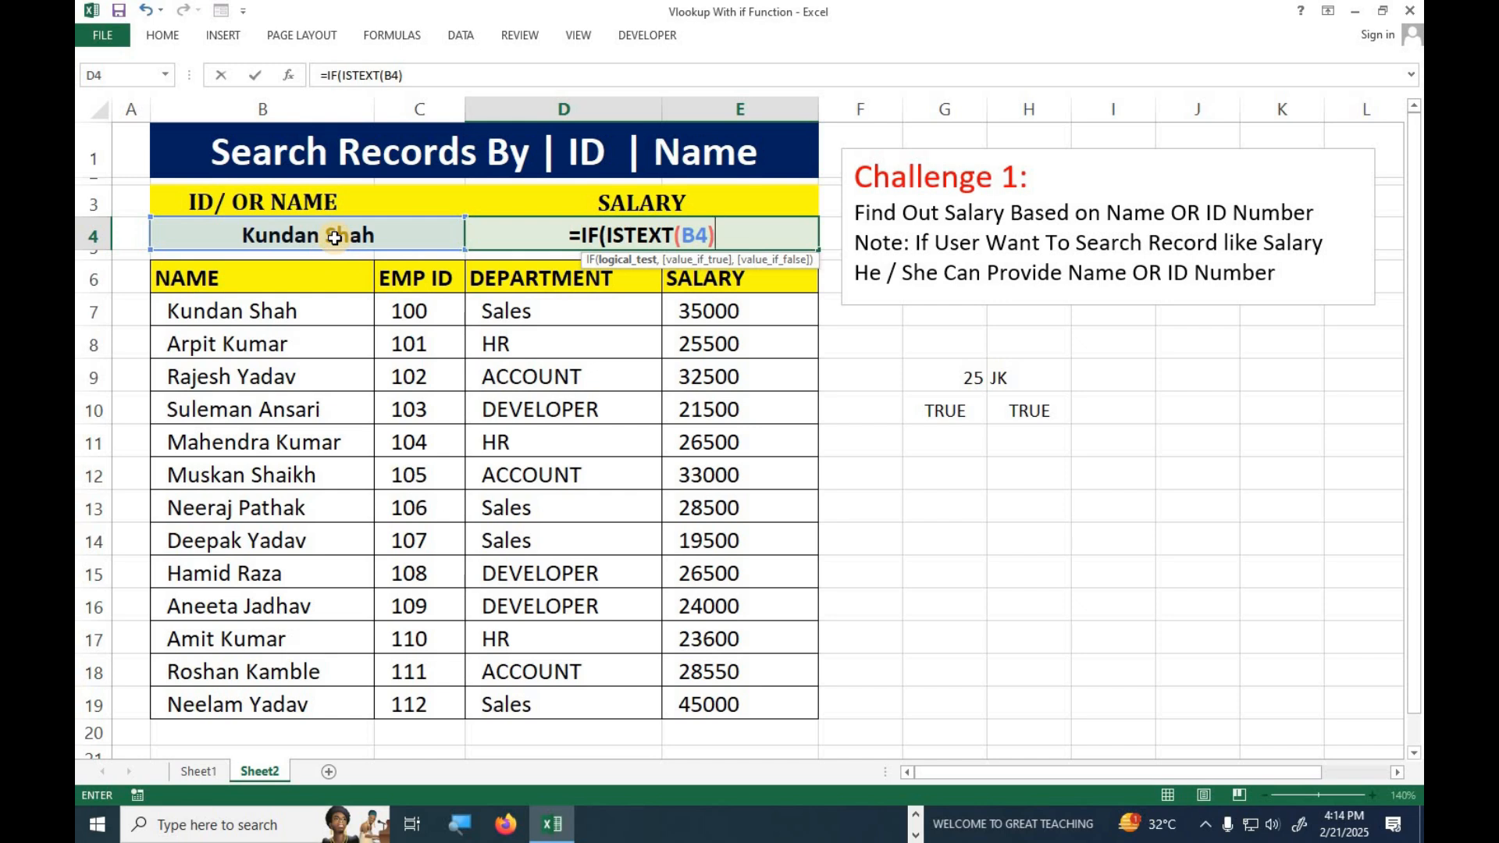
text(,)
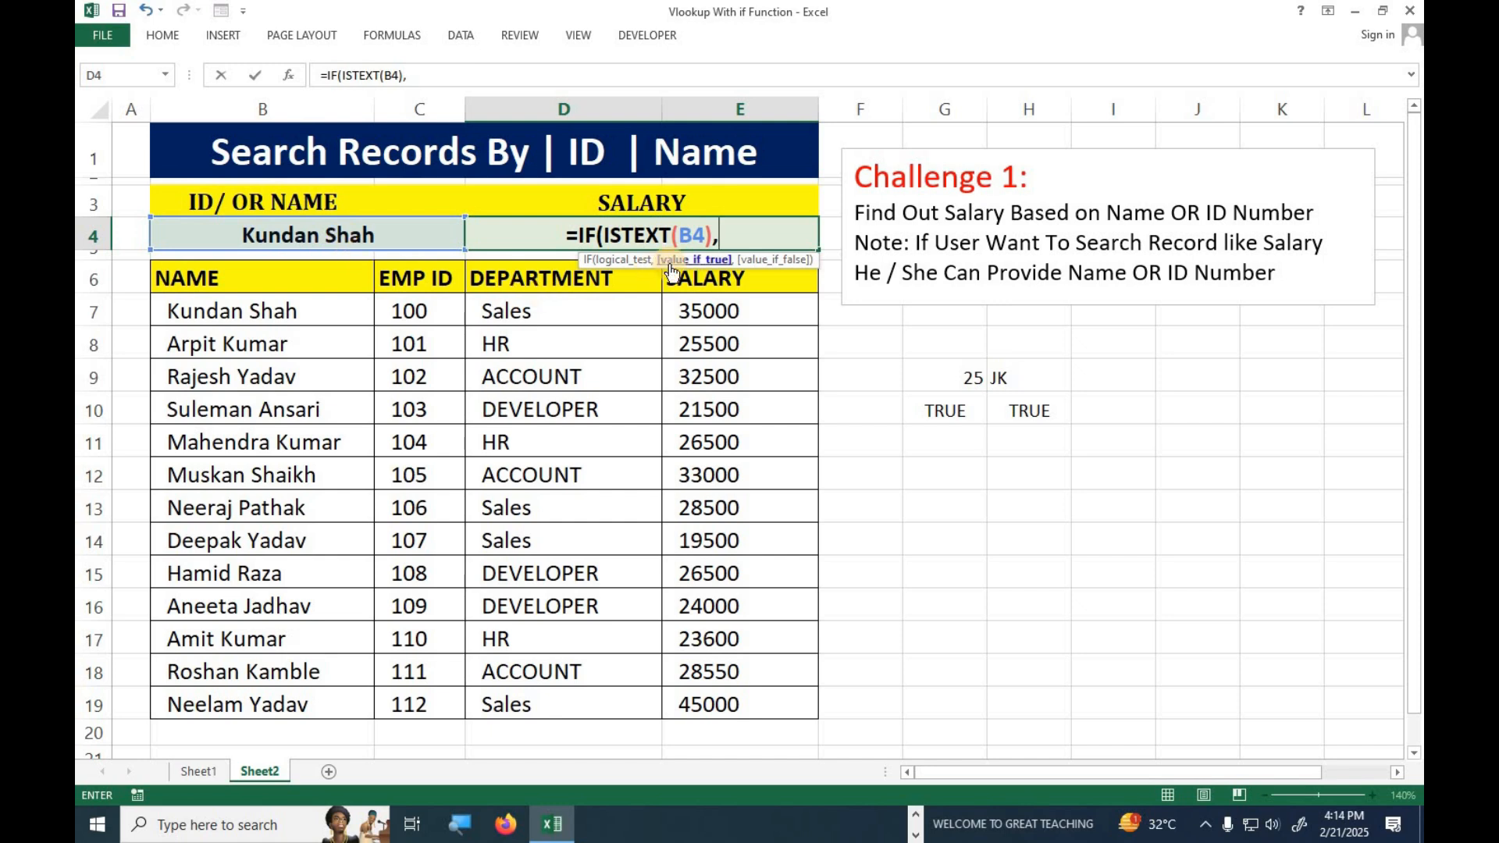
Add VLOOKUP(B4,$B$7:$E$19,4,0) as the value-if-true argument of the IF formula in D4.
text(VLOOKUP()
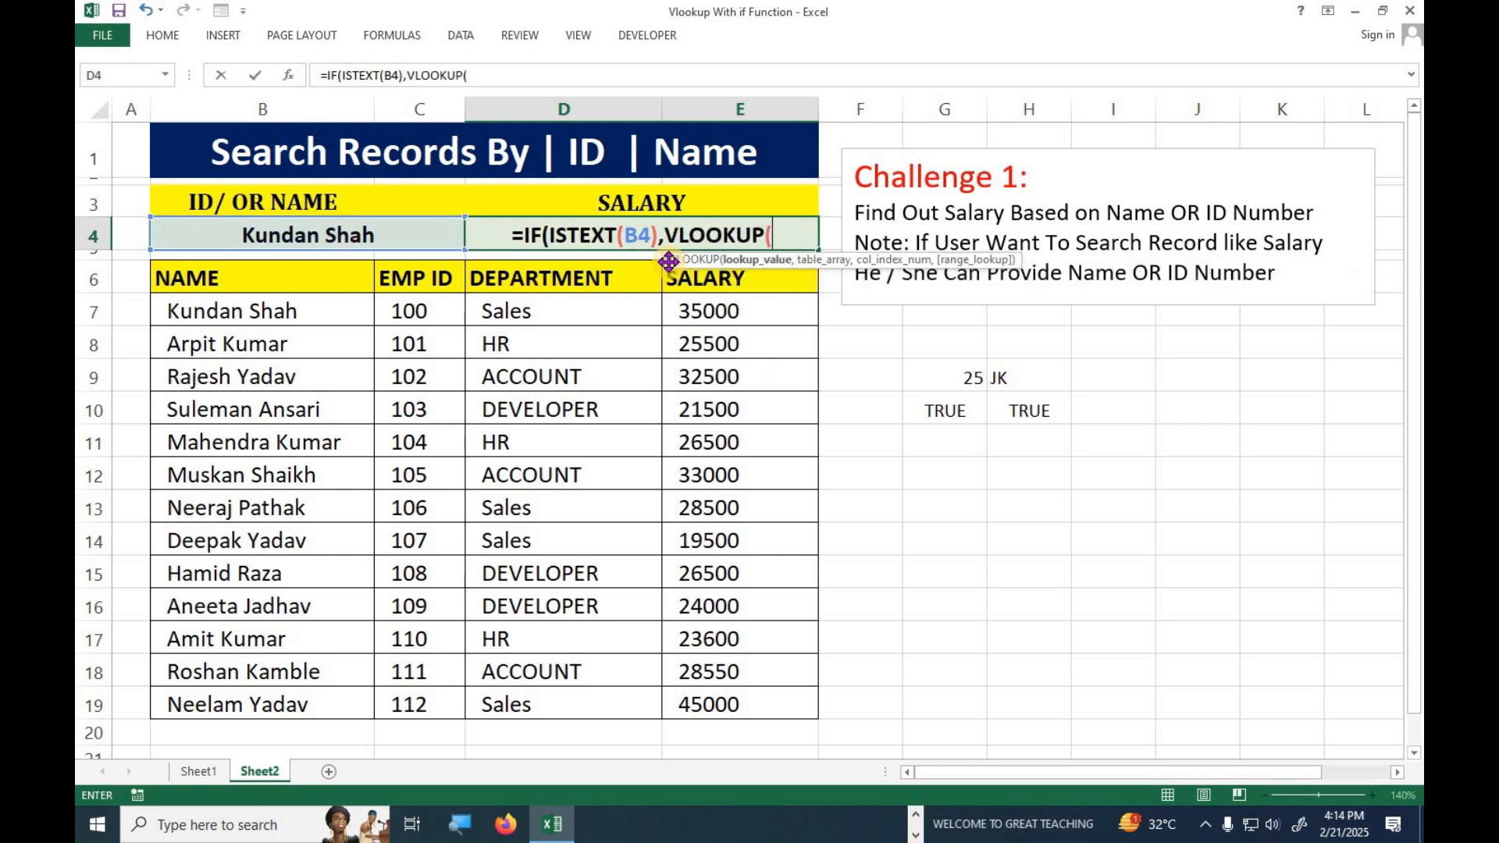
click(349, 235)
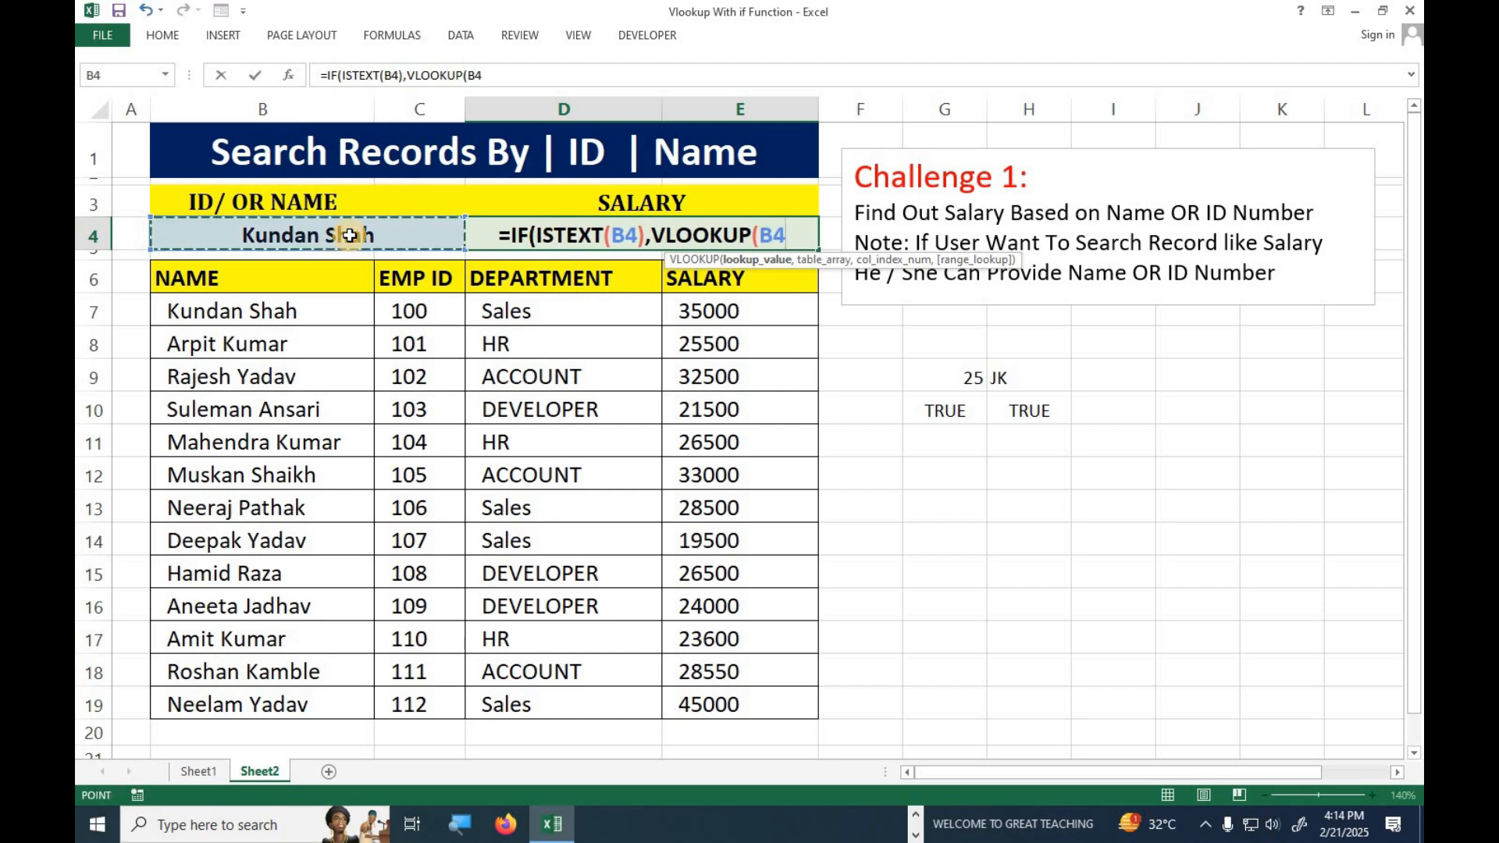
text(,)
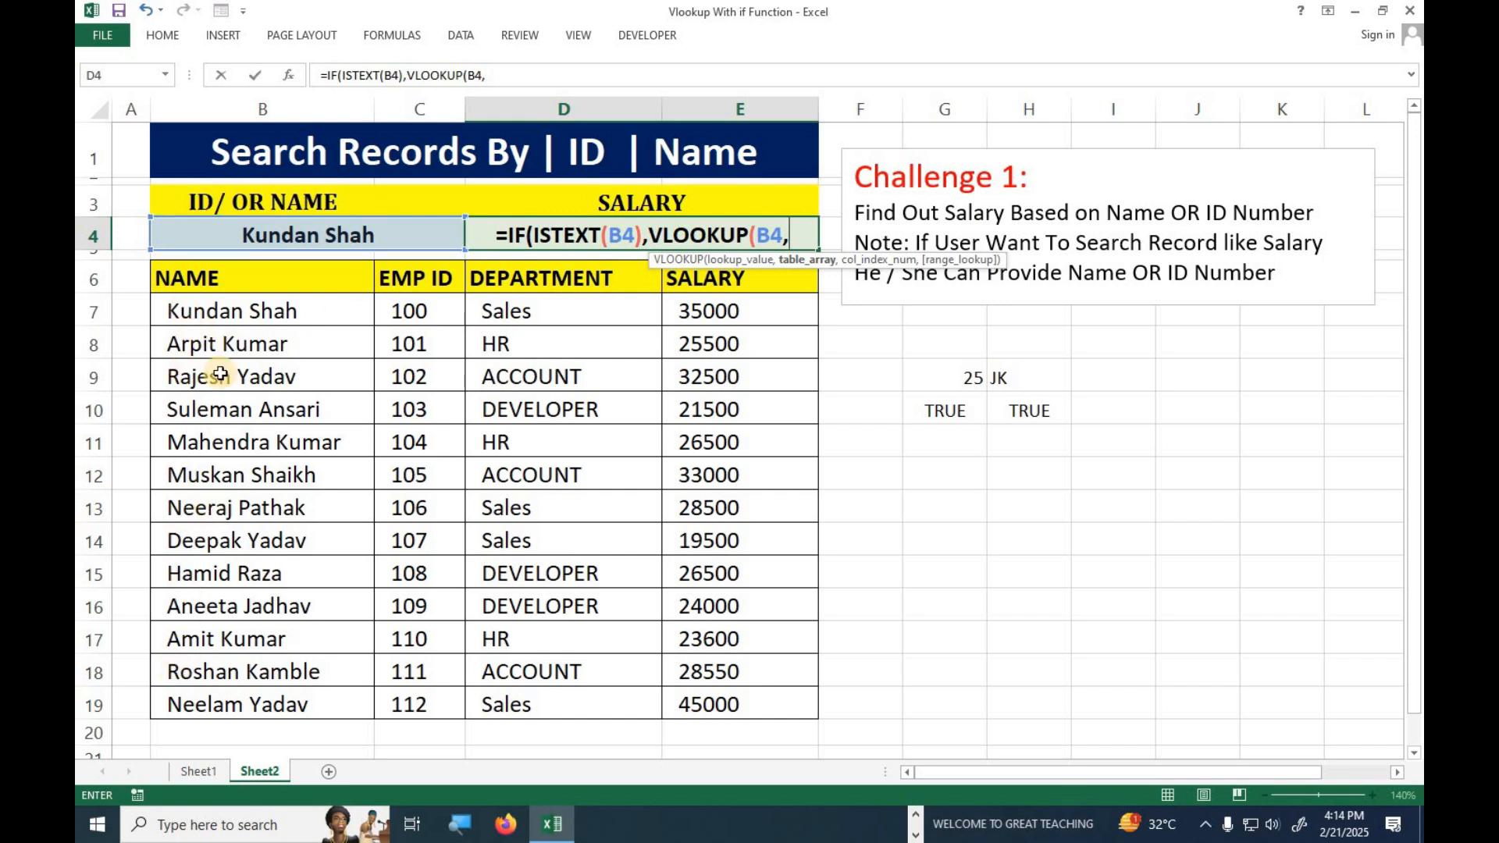
drag(201, 306, 731, 696)
key(F4)
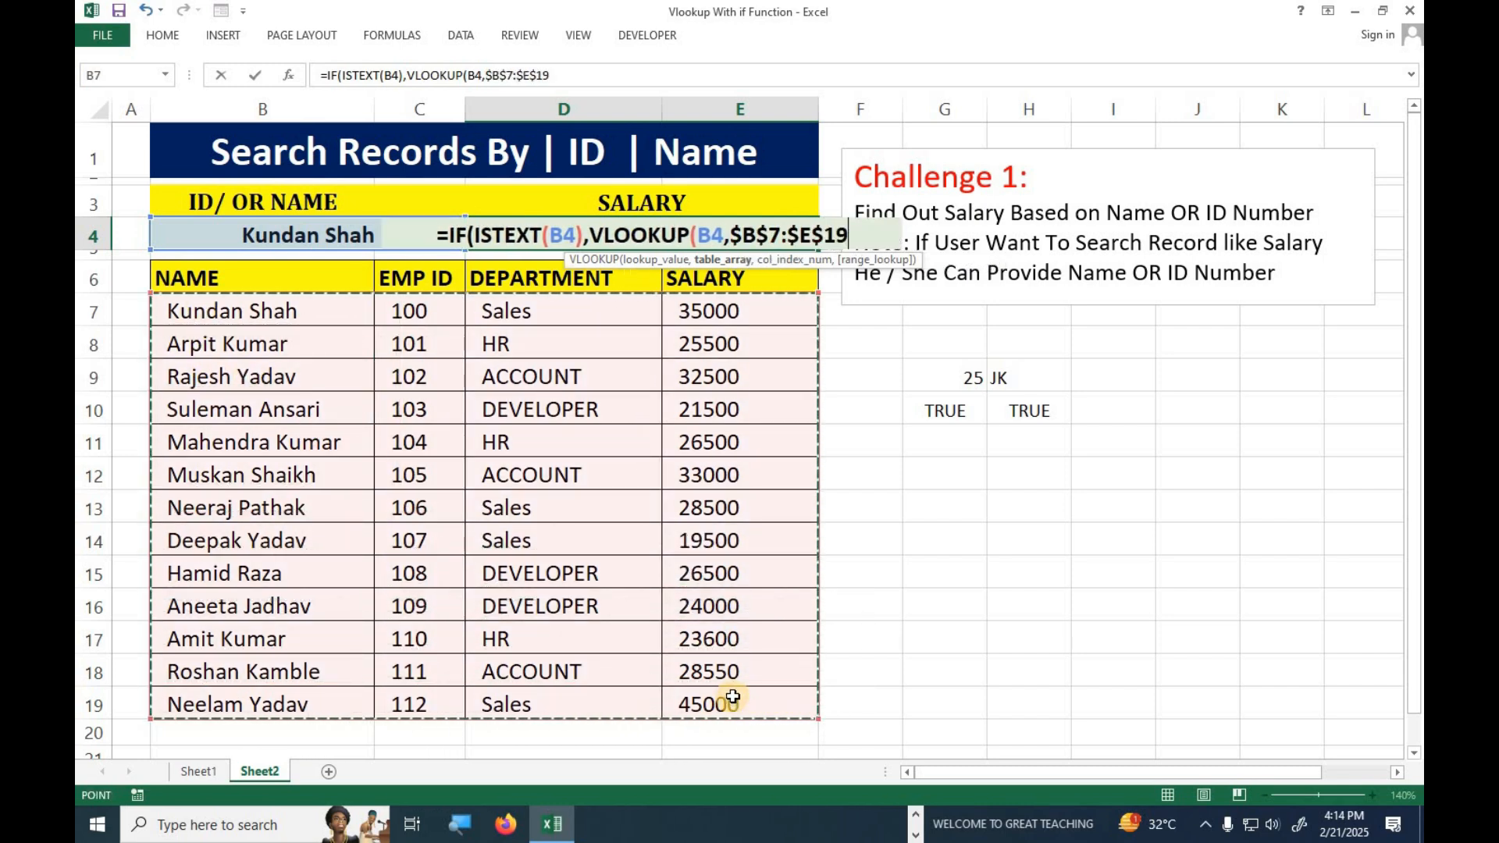
text(,)
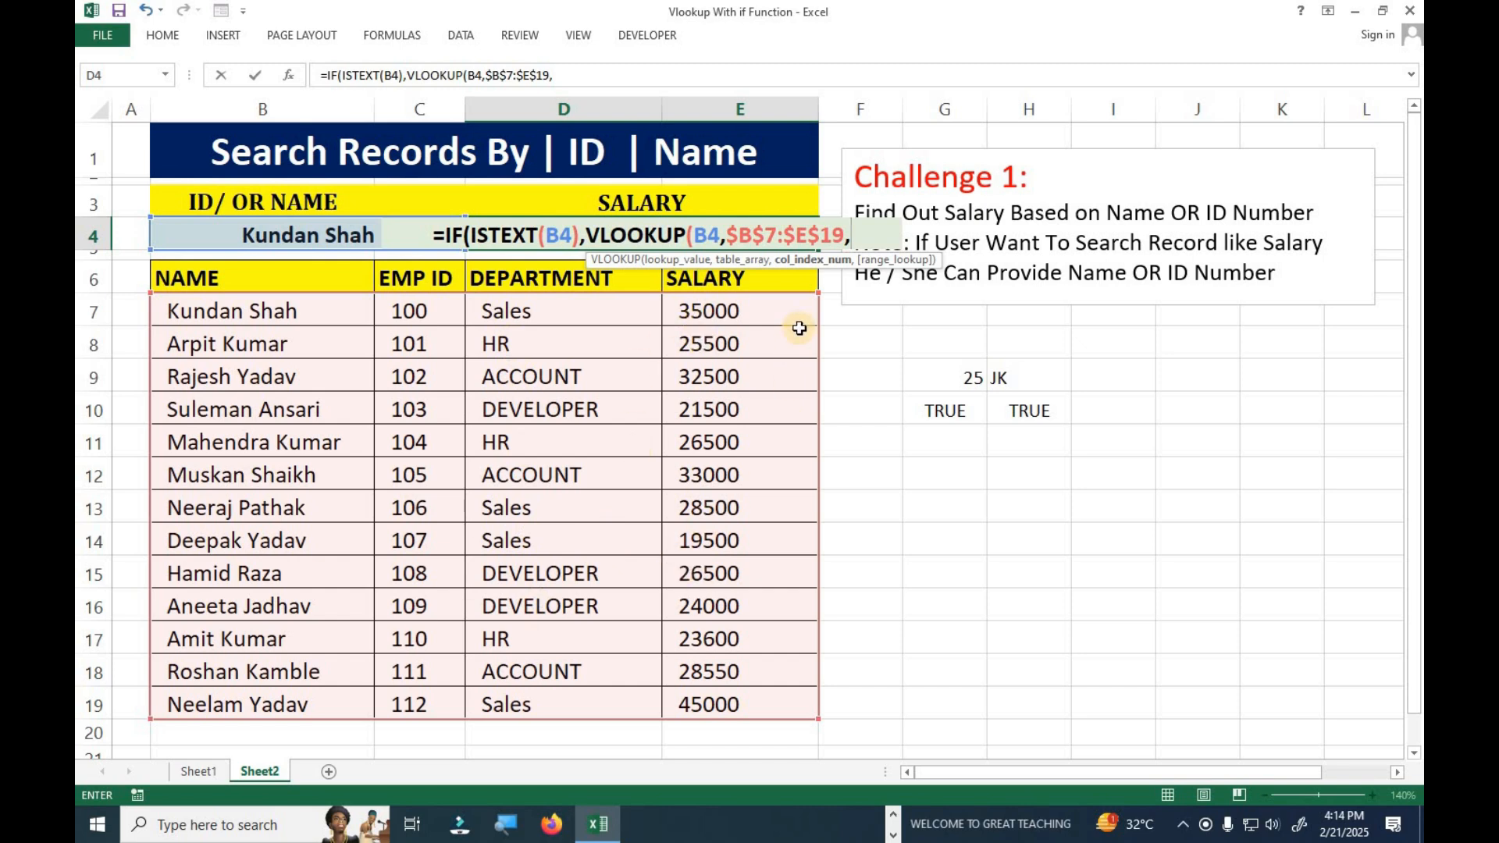
text(4,)
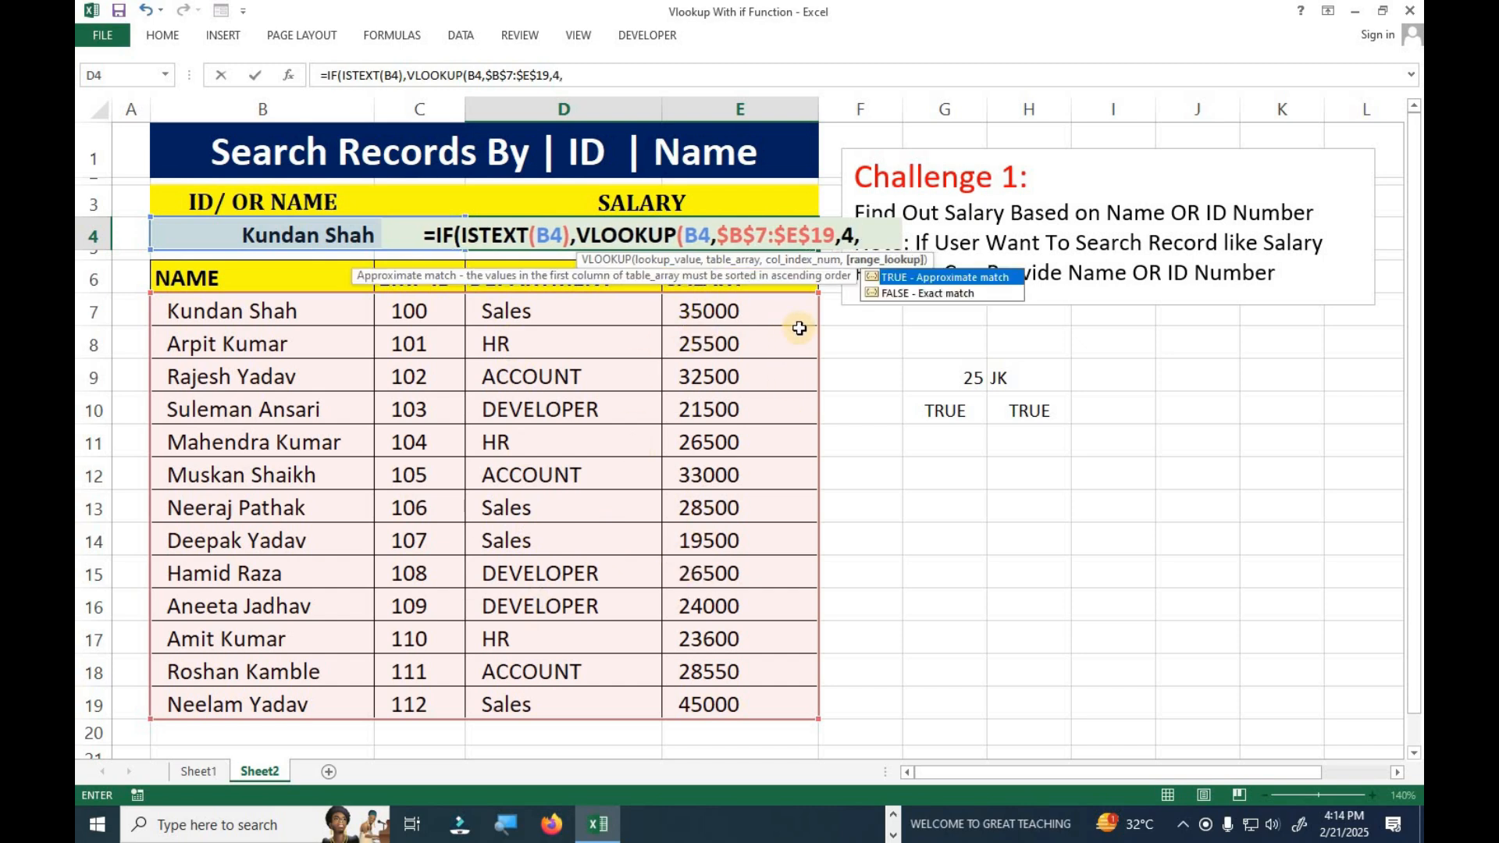
text(0))
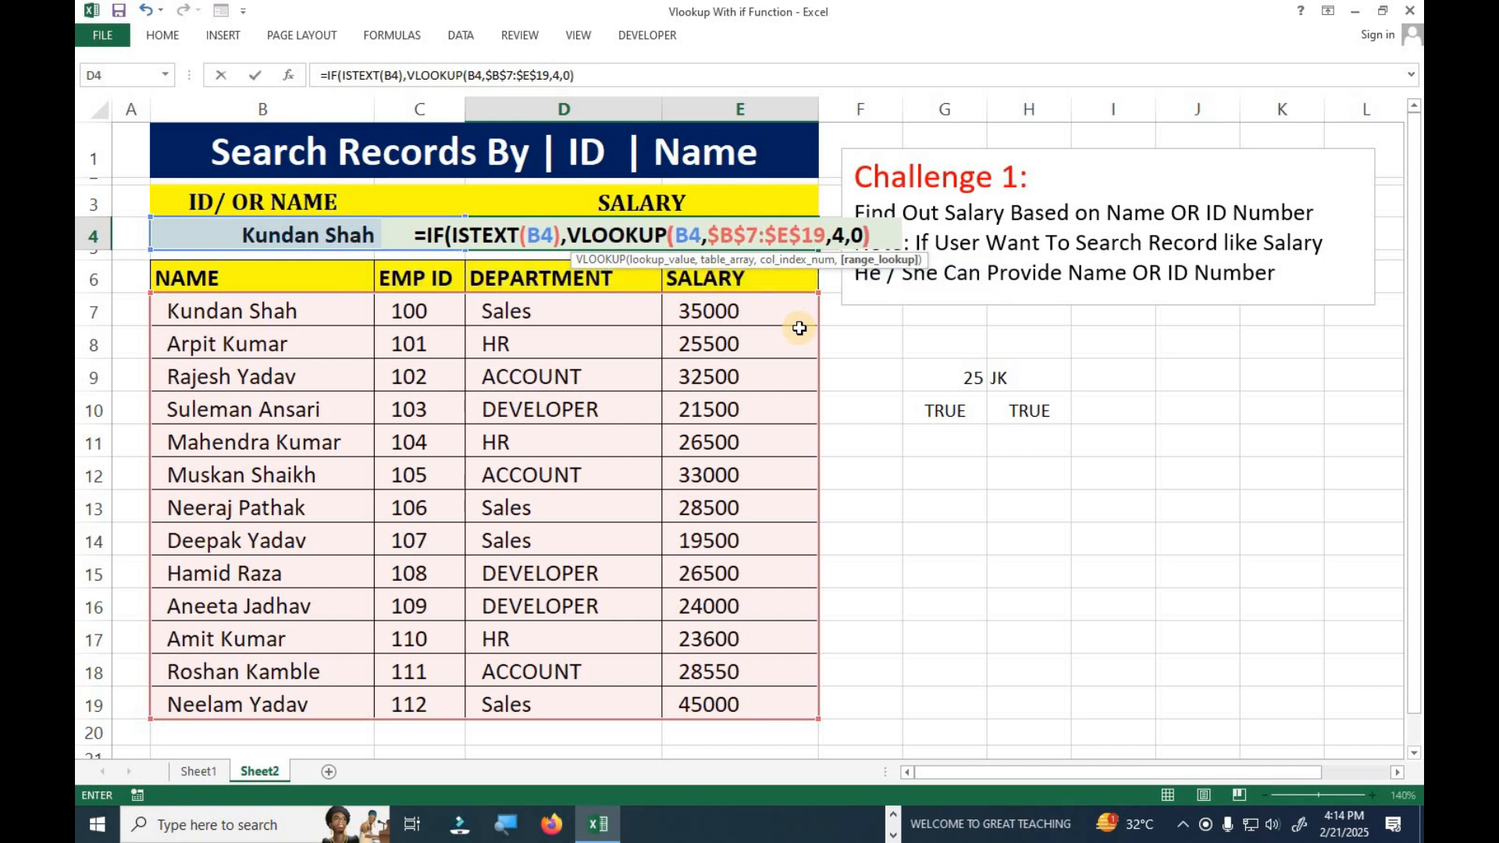
text(,)
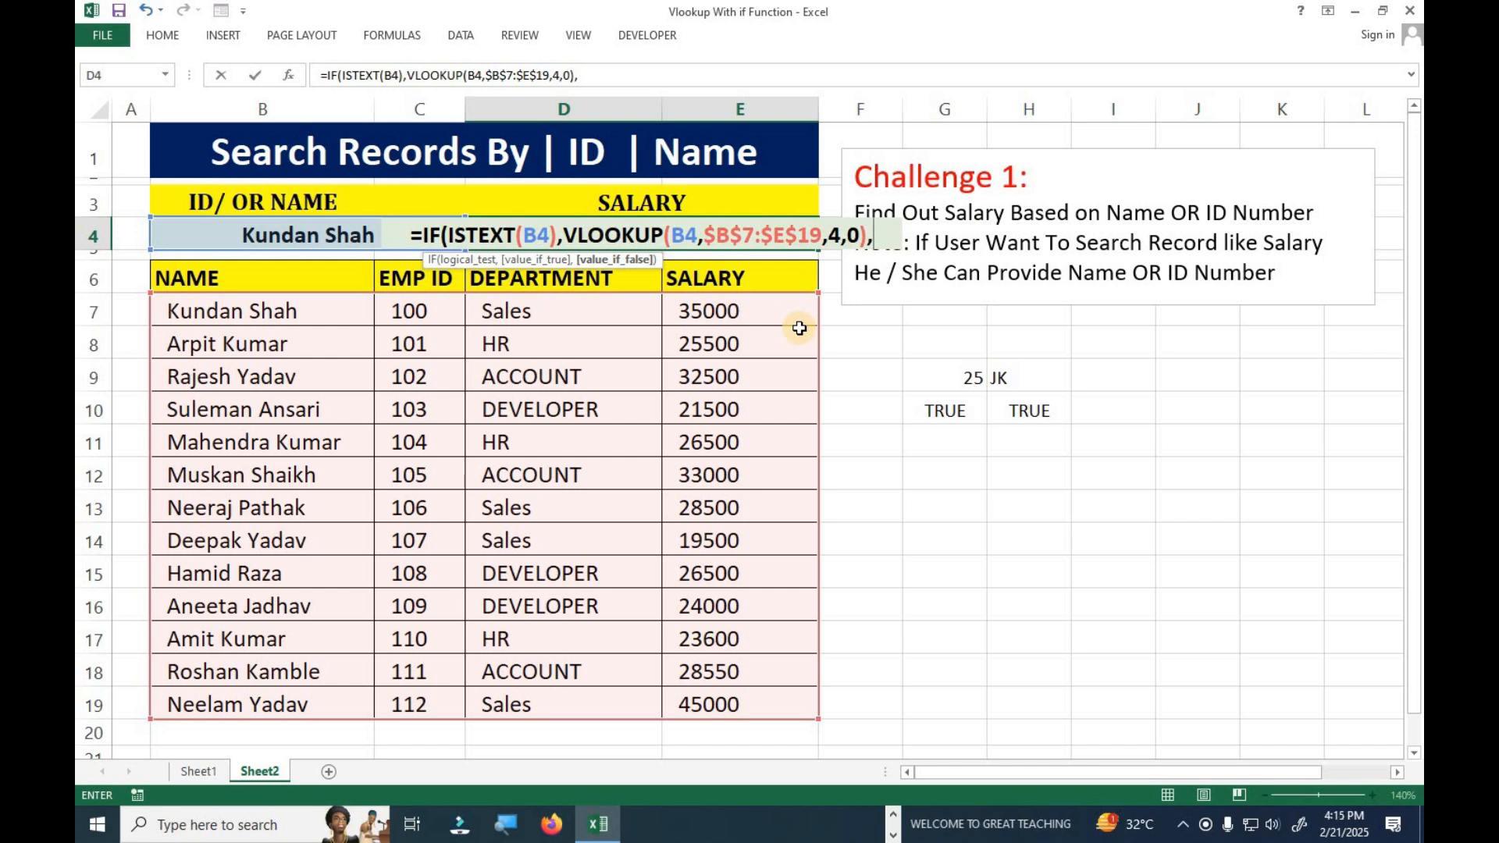
Complete the D4 formula with VLOOKUP(B4,$C$7:$E$19,3,0) as the value if false, and highlight the row 7 record for comparison.
text(VLOOKUP()
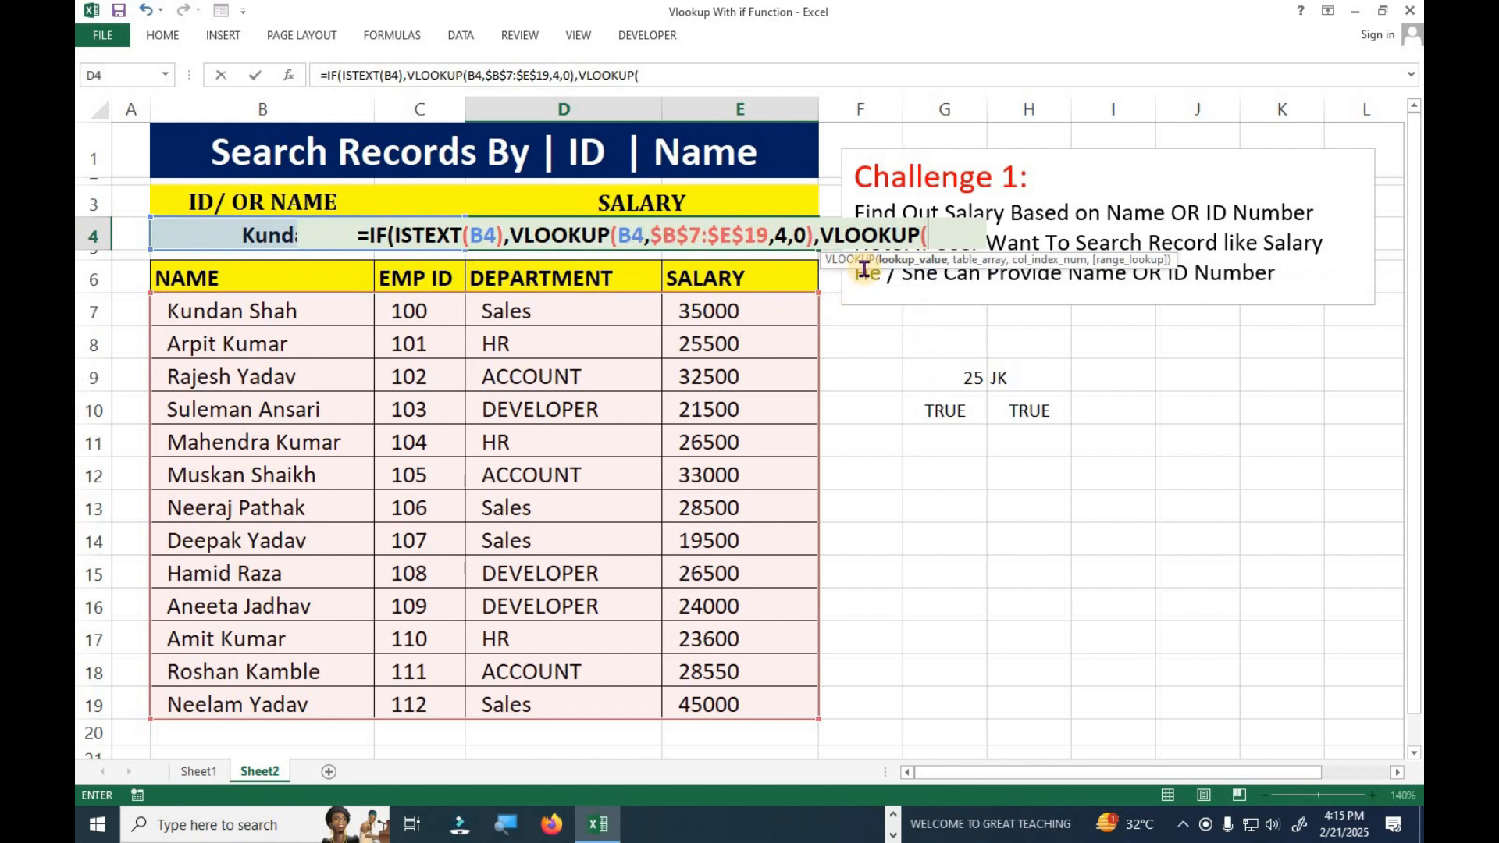
click(243, 234)
text(,)
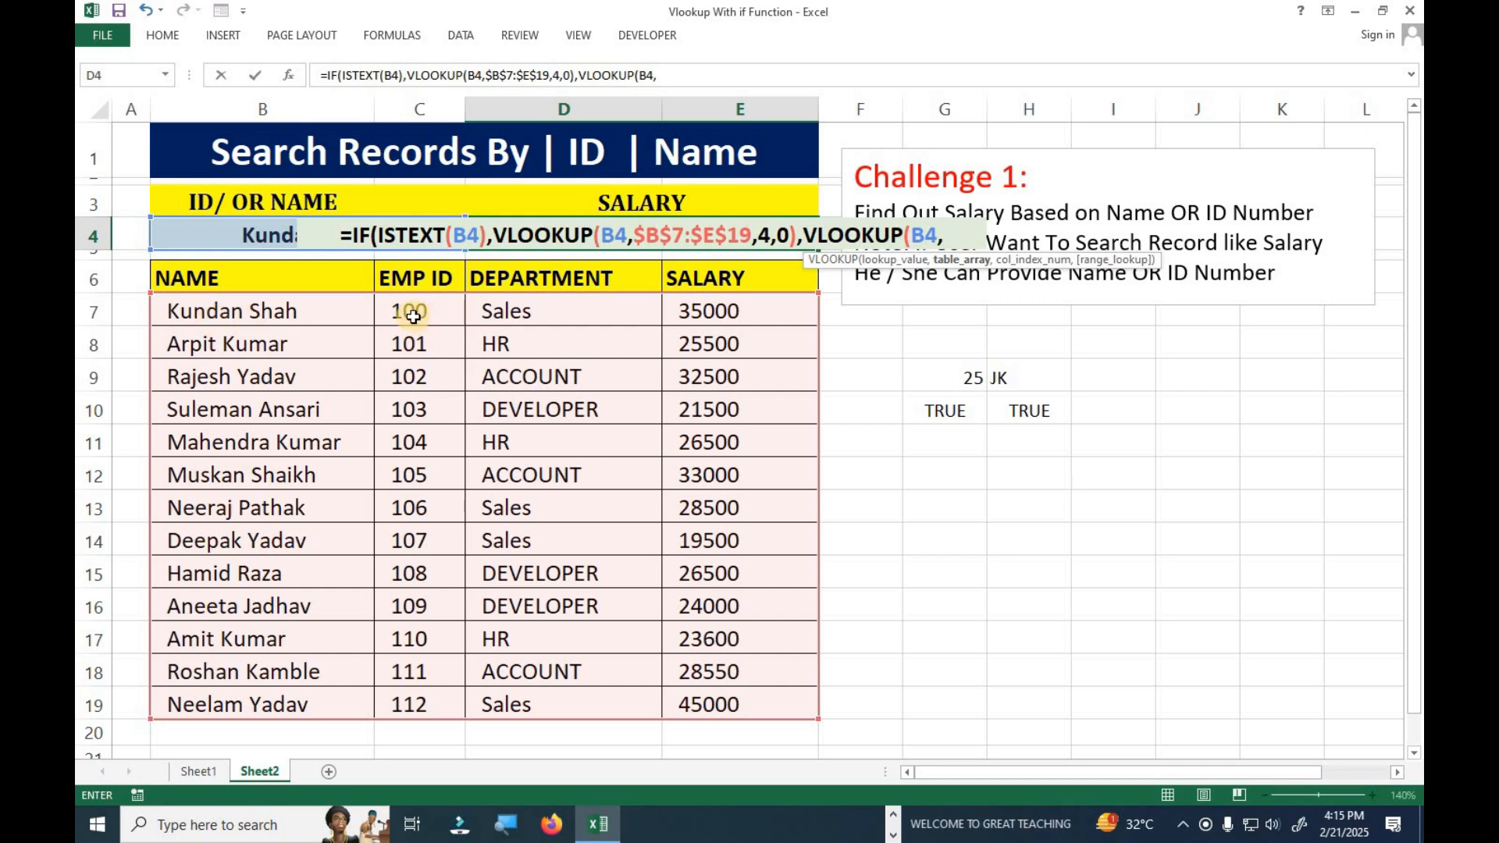
drag(412, 307, 712, 695)
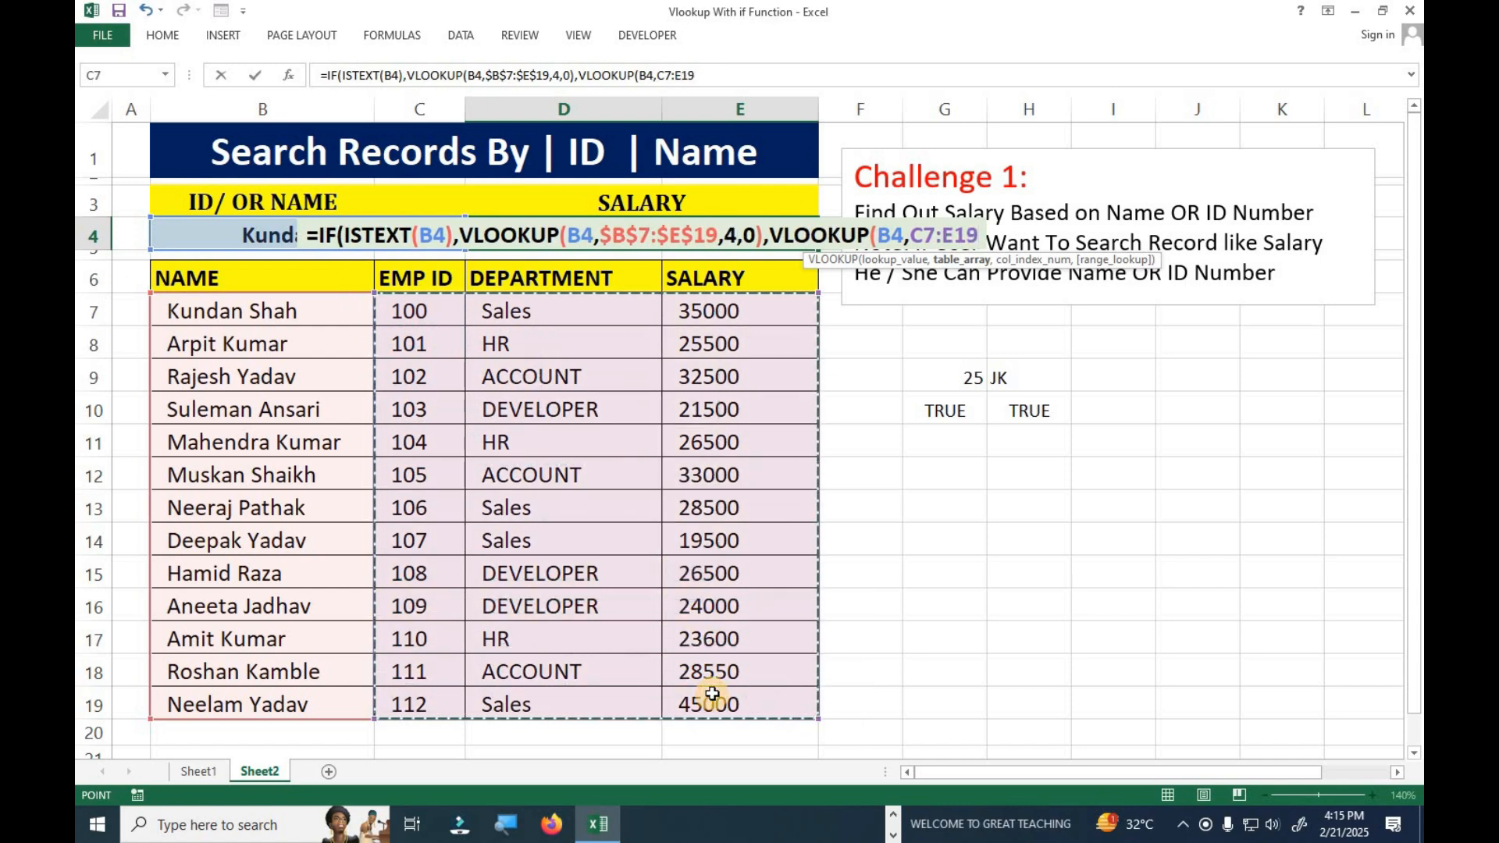
key(F4)
text(,)
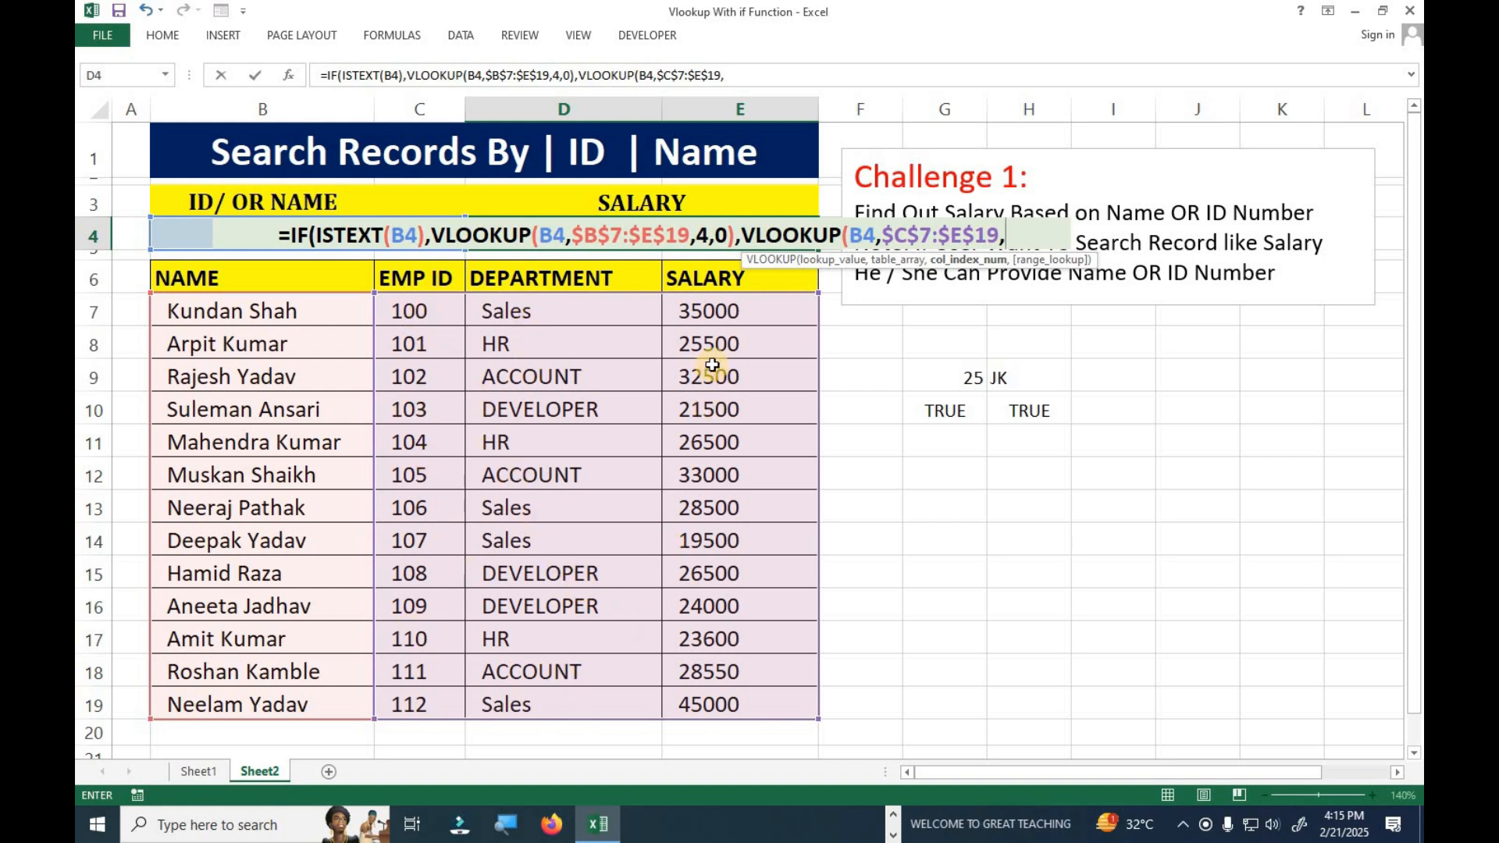
text(3)
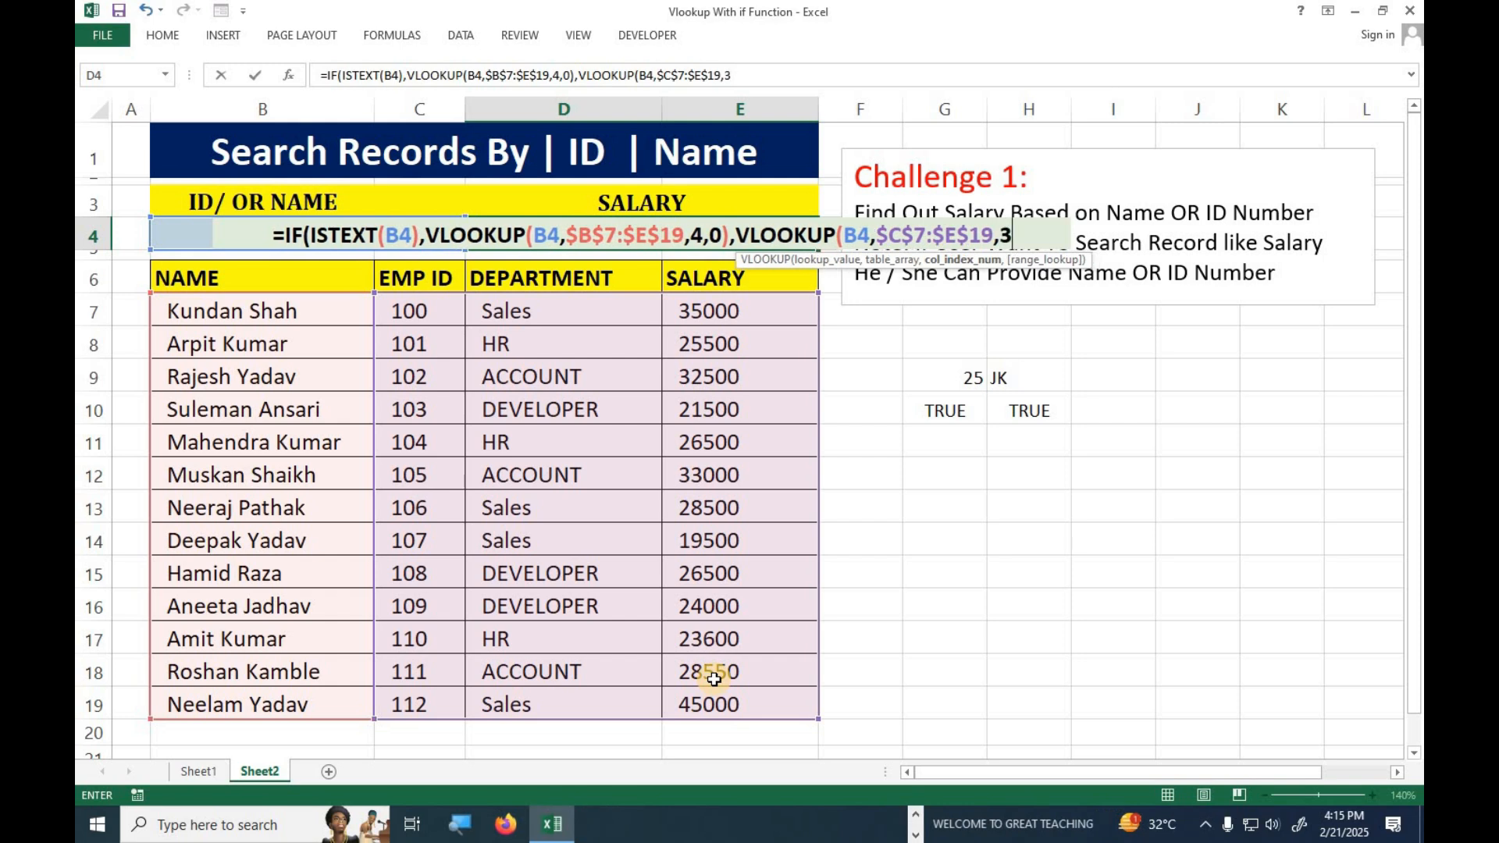
text(,0)
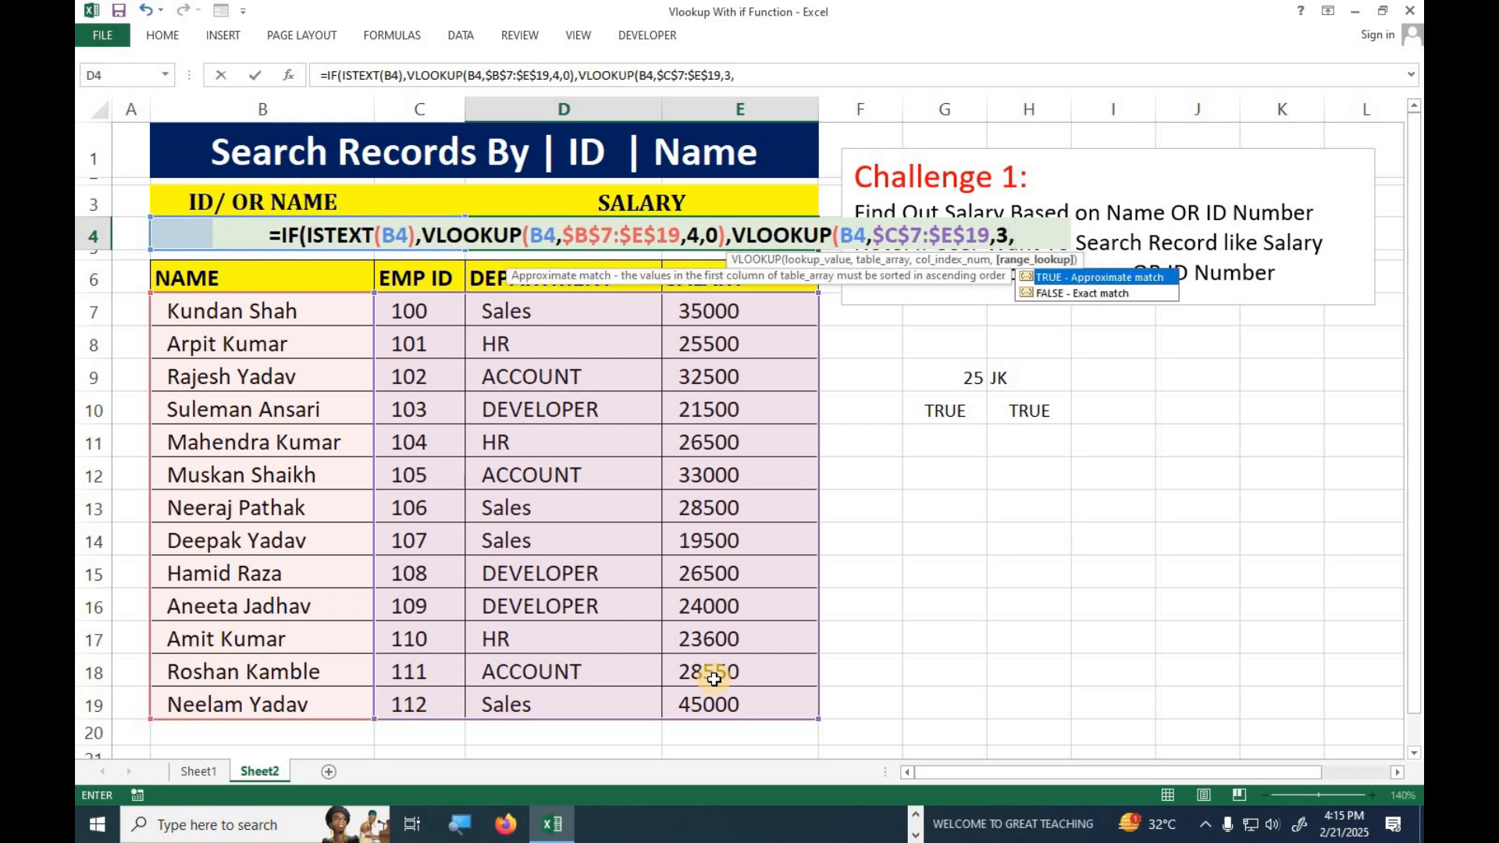
text()))
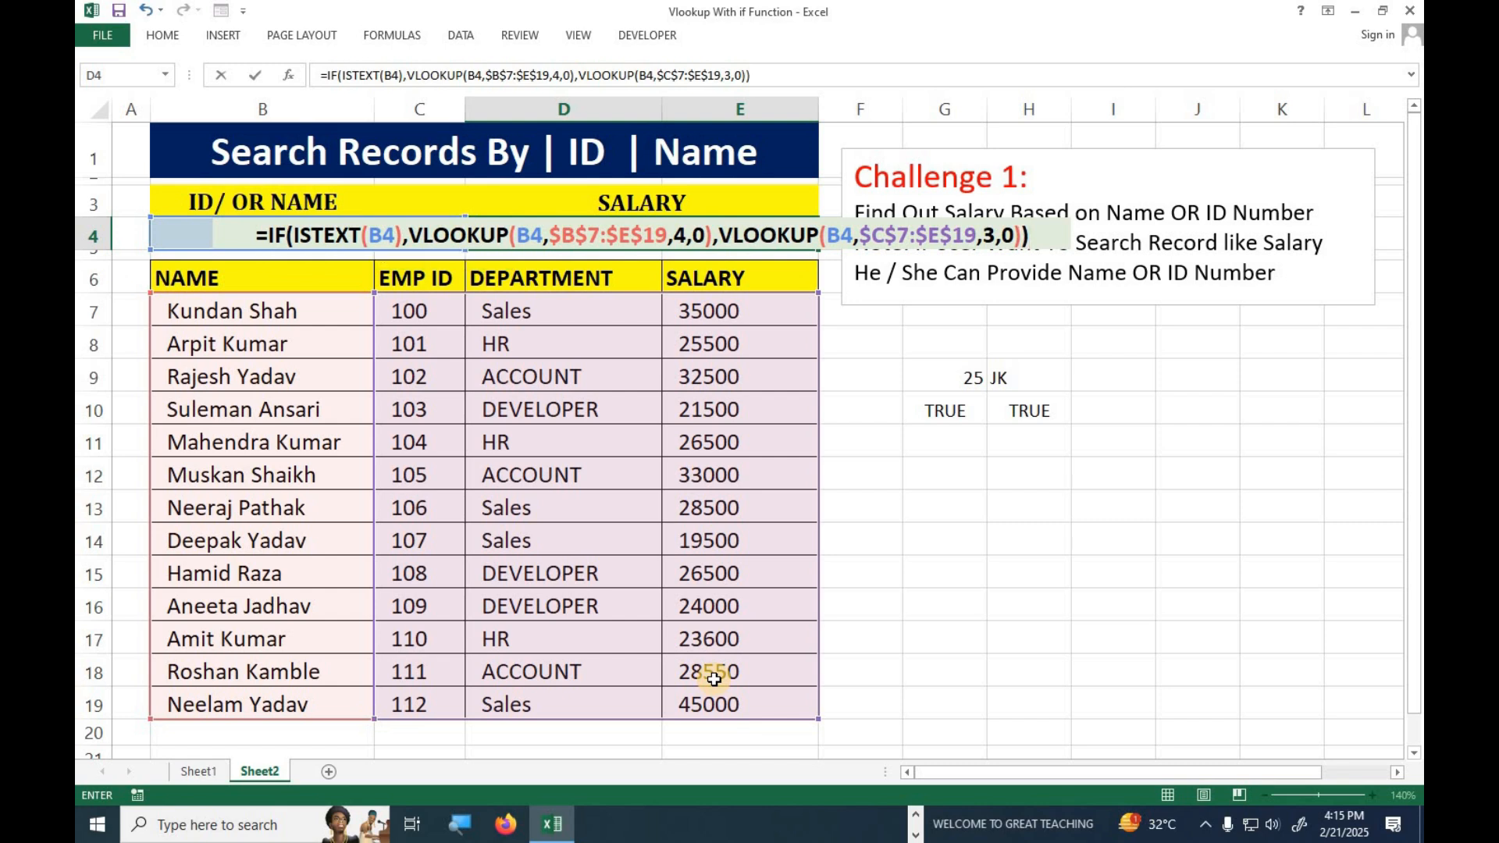
drag(300, 235, 710, 232)
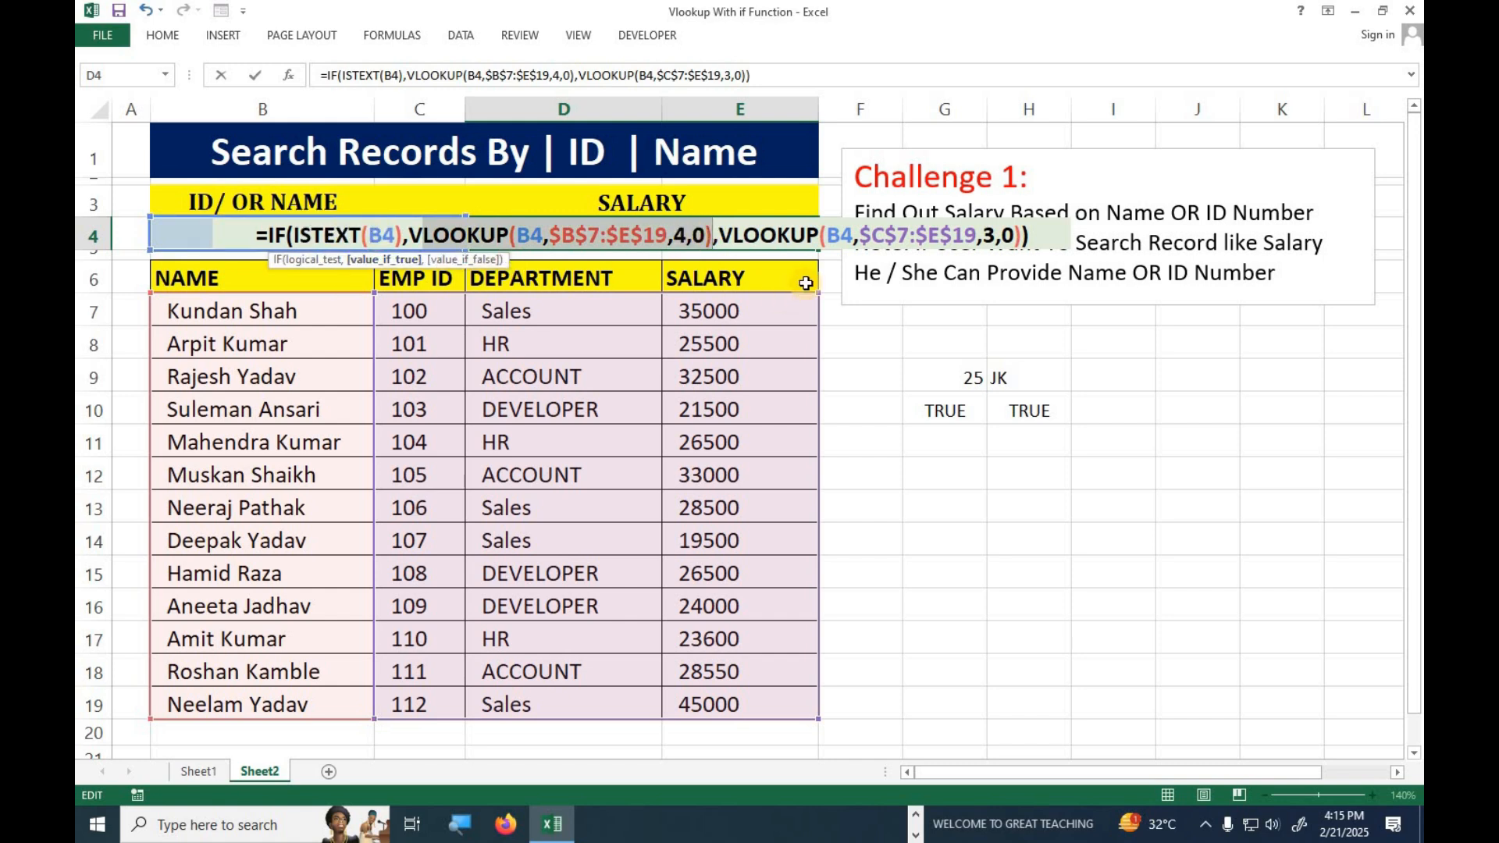
click(857, 245)
drag(718, 234, 1015, 234)
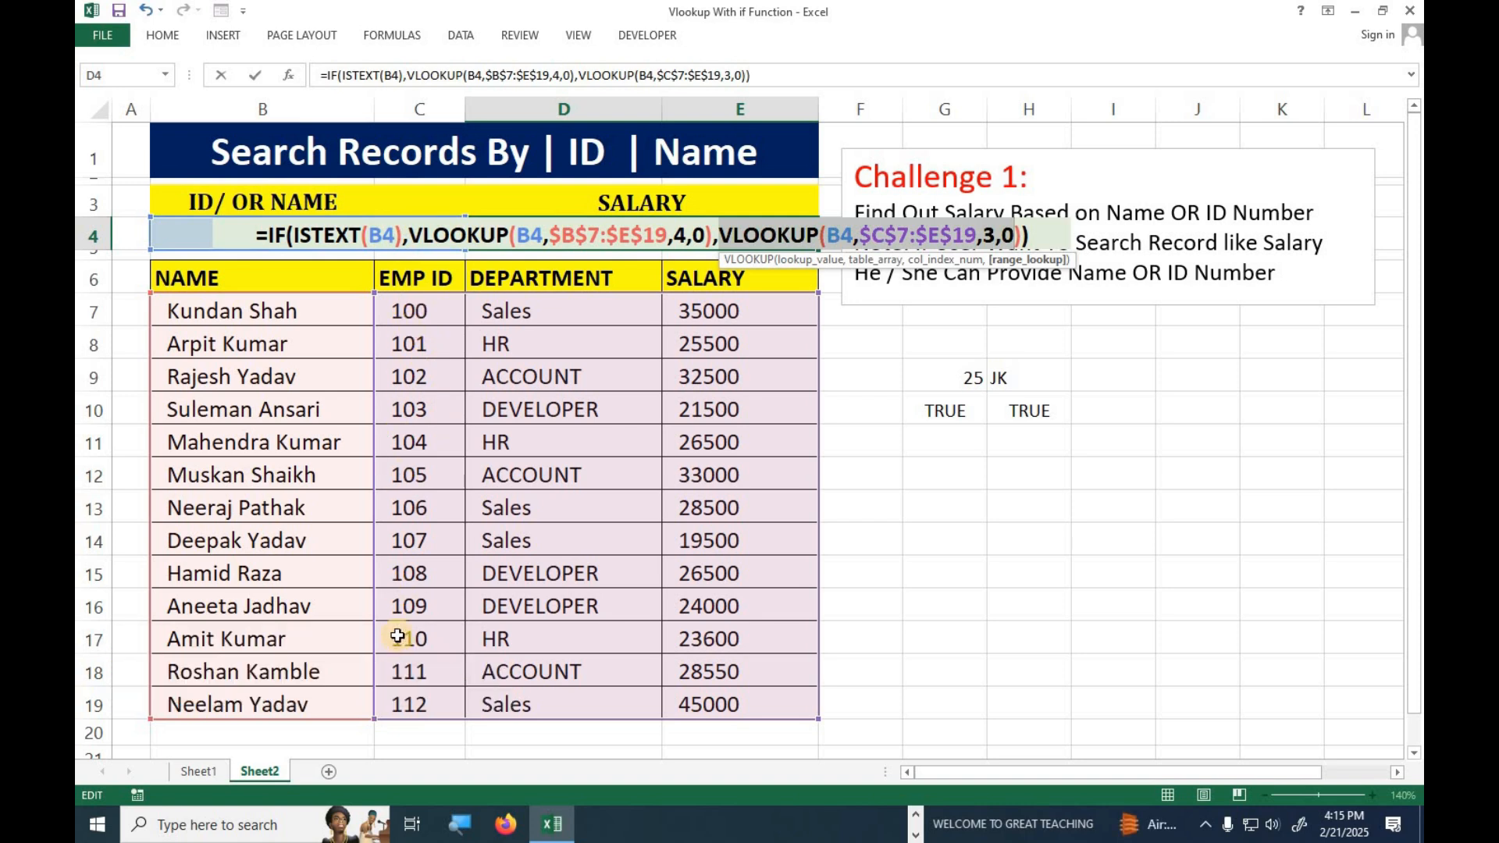
key(Return)
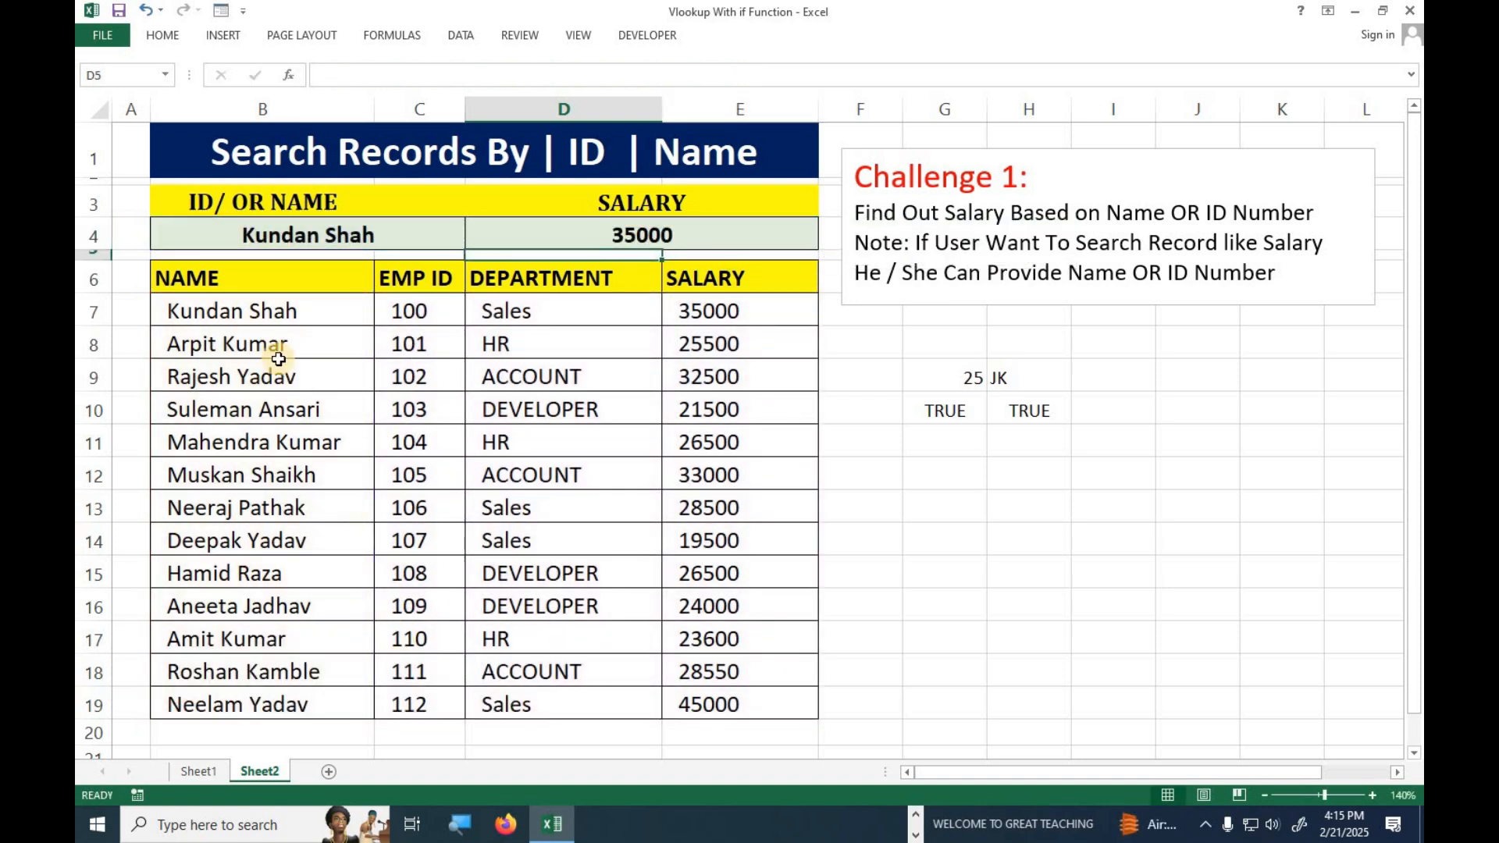
drag(234, 312, 703, 309)
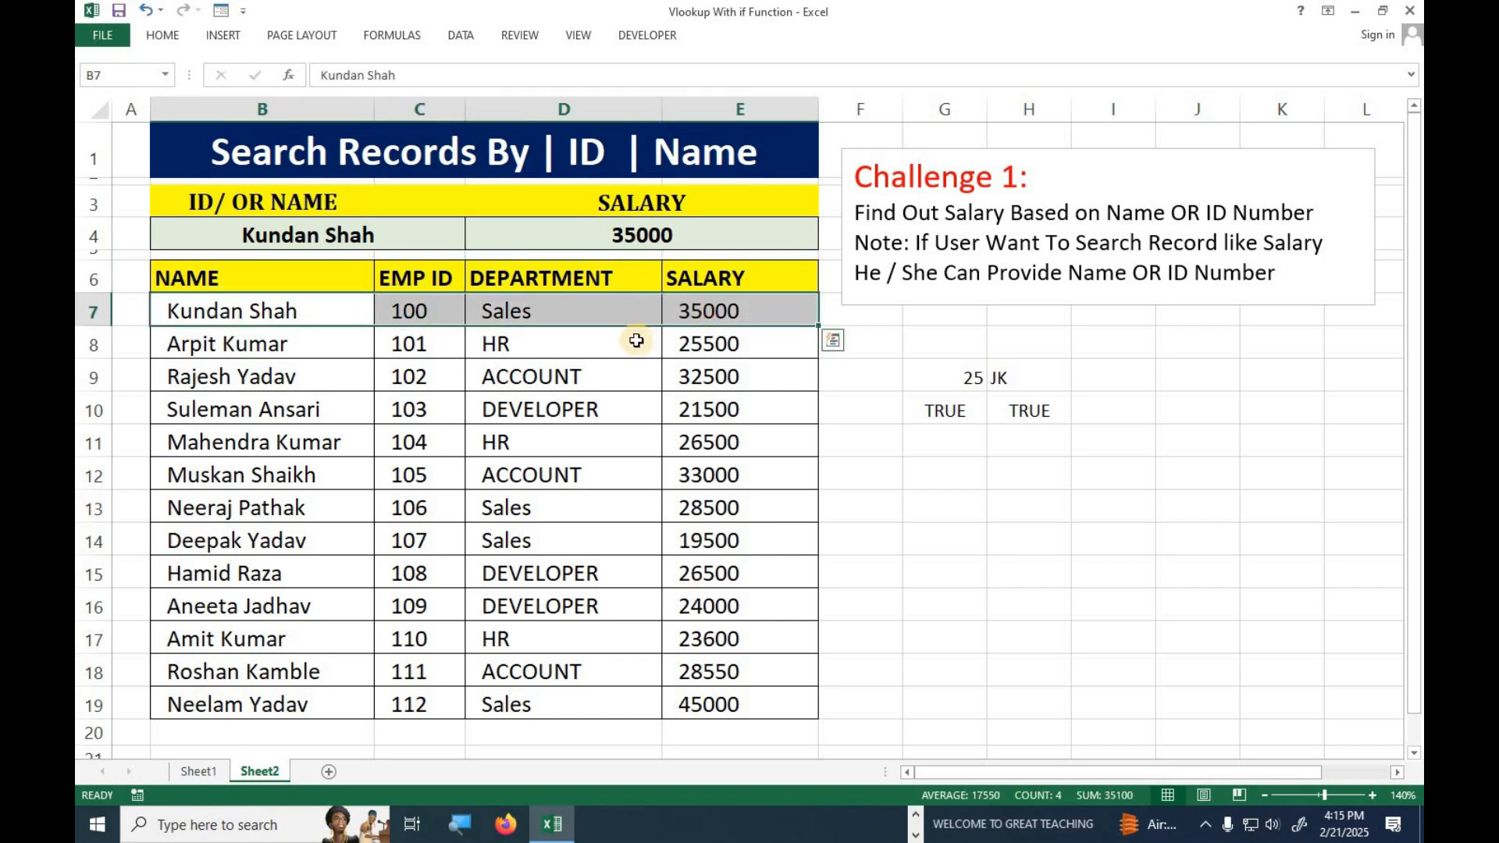
Test the salary search by entering the employee ID from C9 in B4, and highlight the matching record in row 9.
click(397, 237)
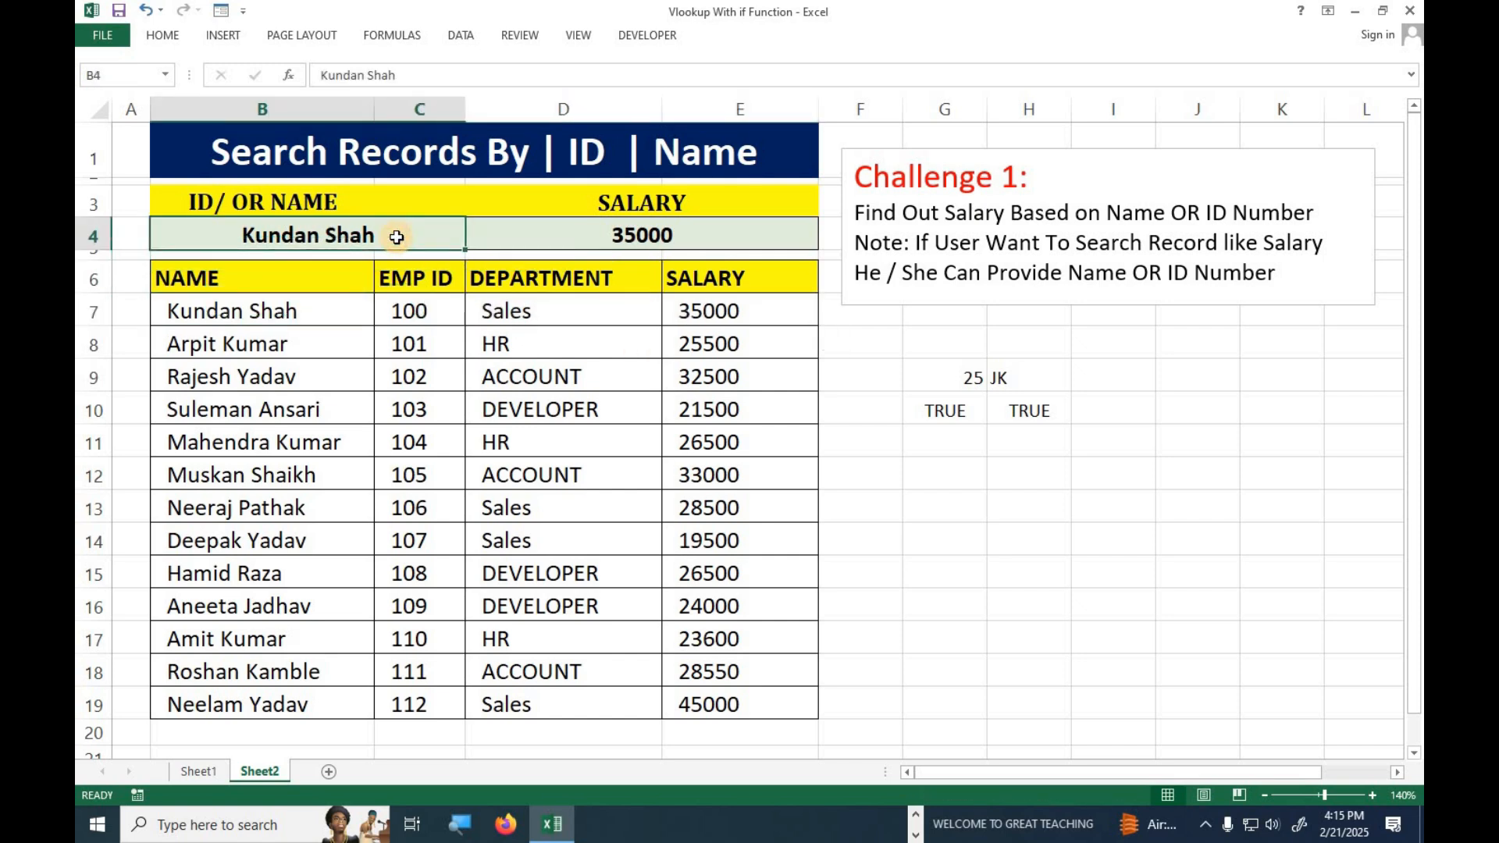
text(102)
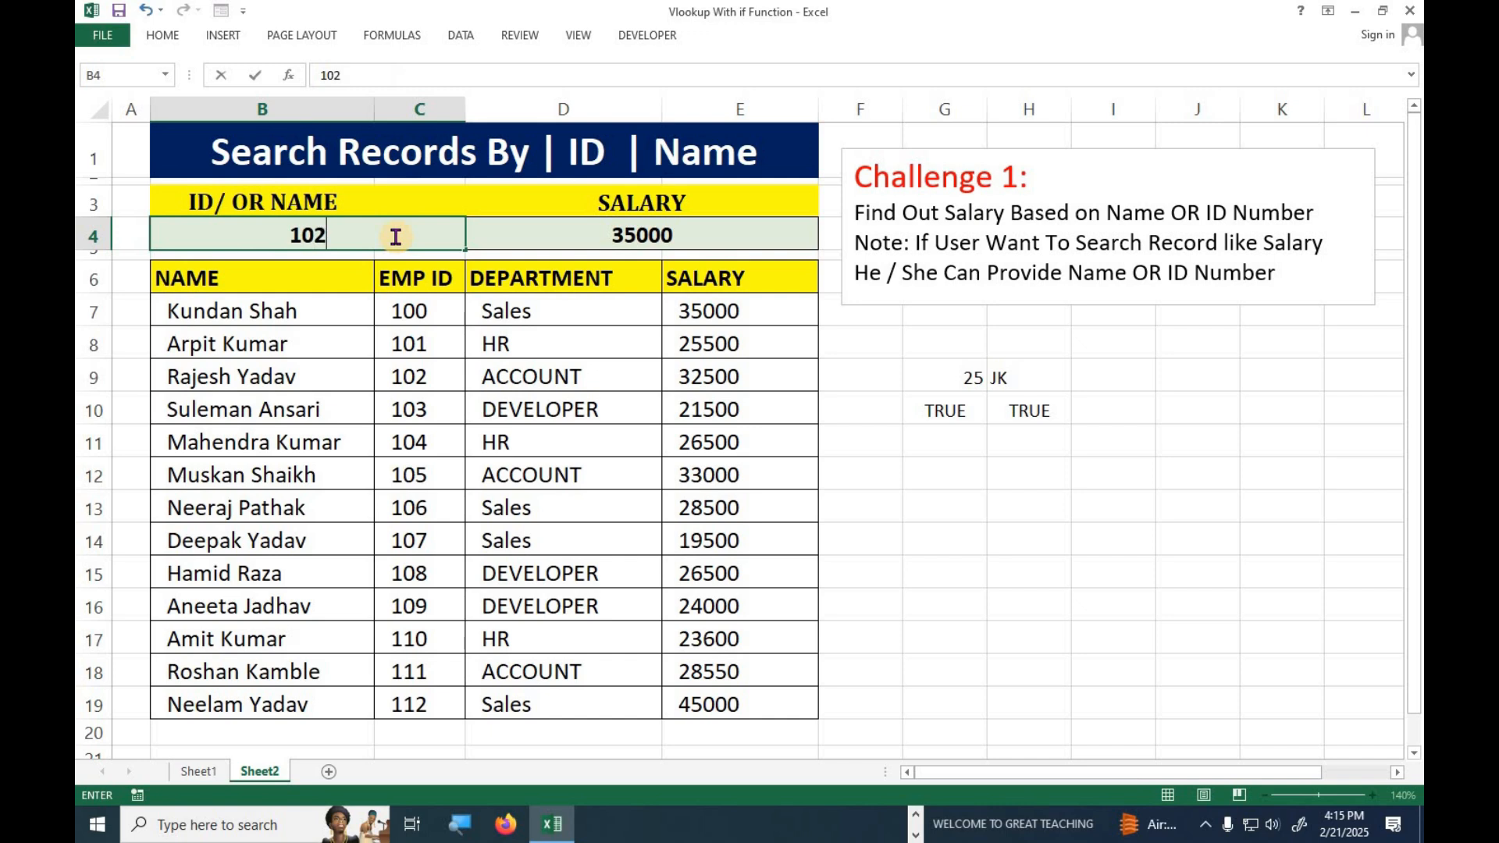
key(Return)
drag(234, 378, 676, 377)
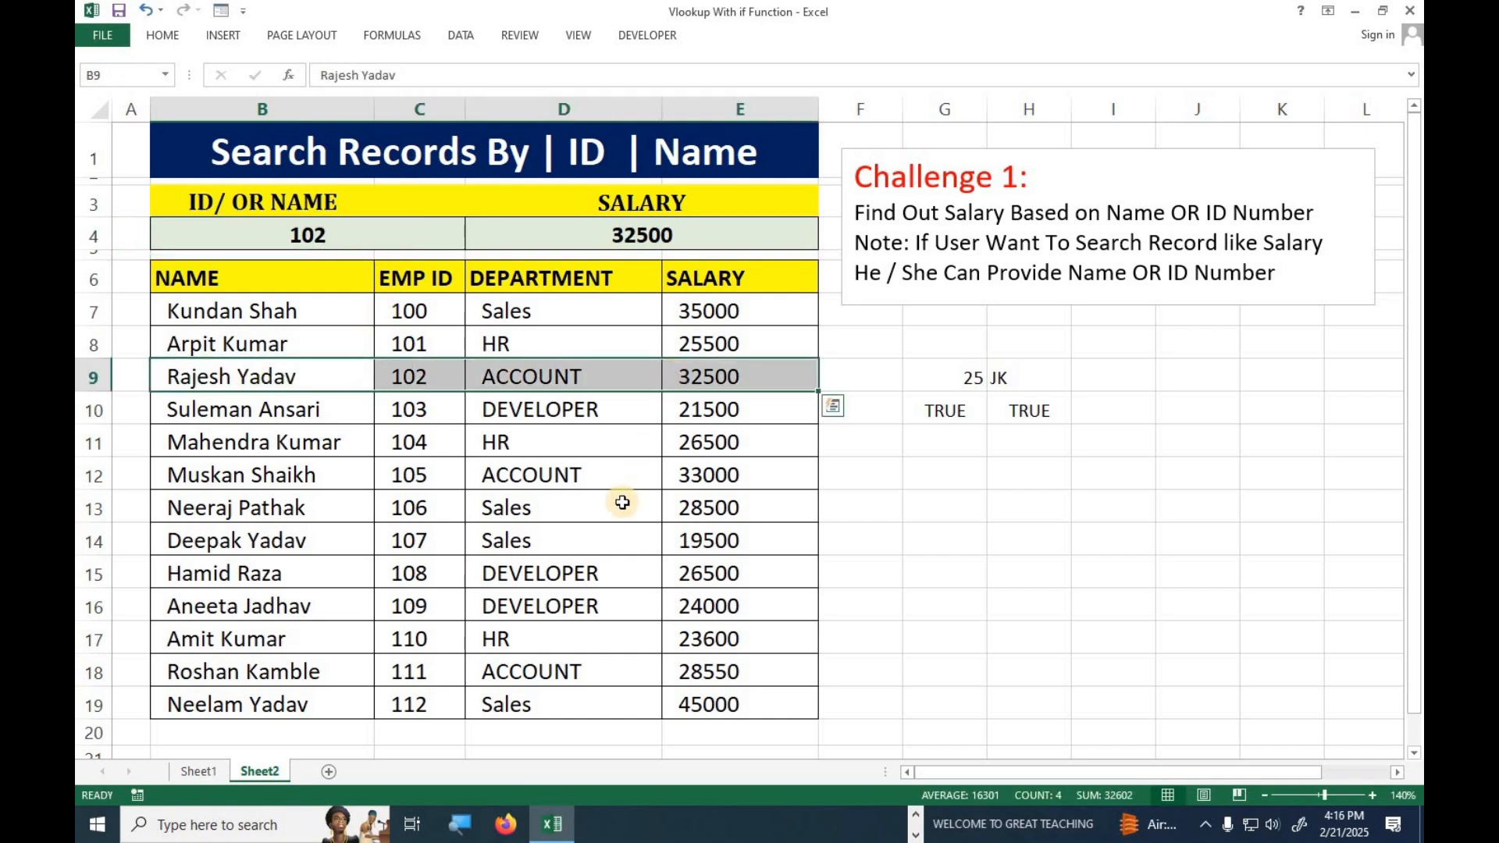
Test the salary search with the employee's full name from B15 in B4, and highlight the matching record in row 15.
click(394, 238)
text(hAMI)
key(BackSpace)
key(BackSpace)
key(BackSpace)
key(BackSpace)
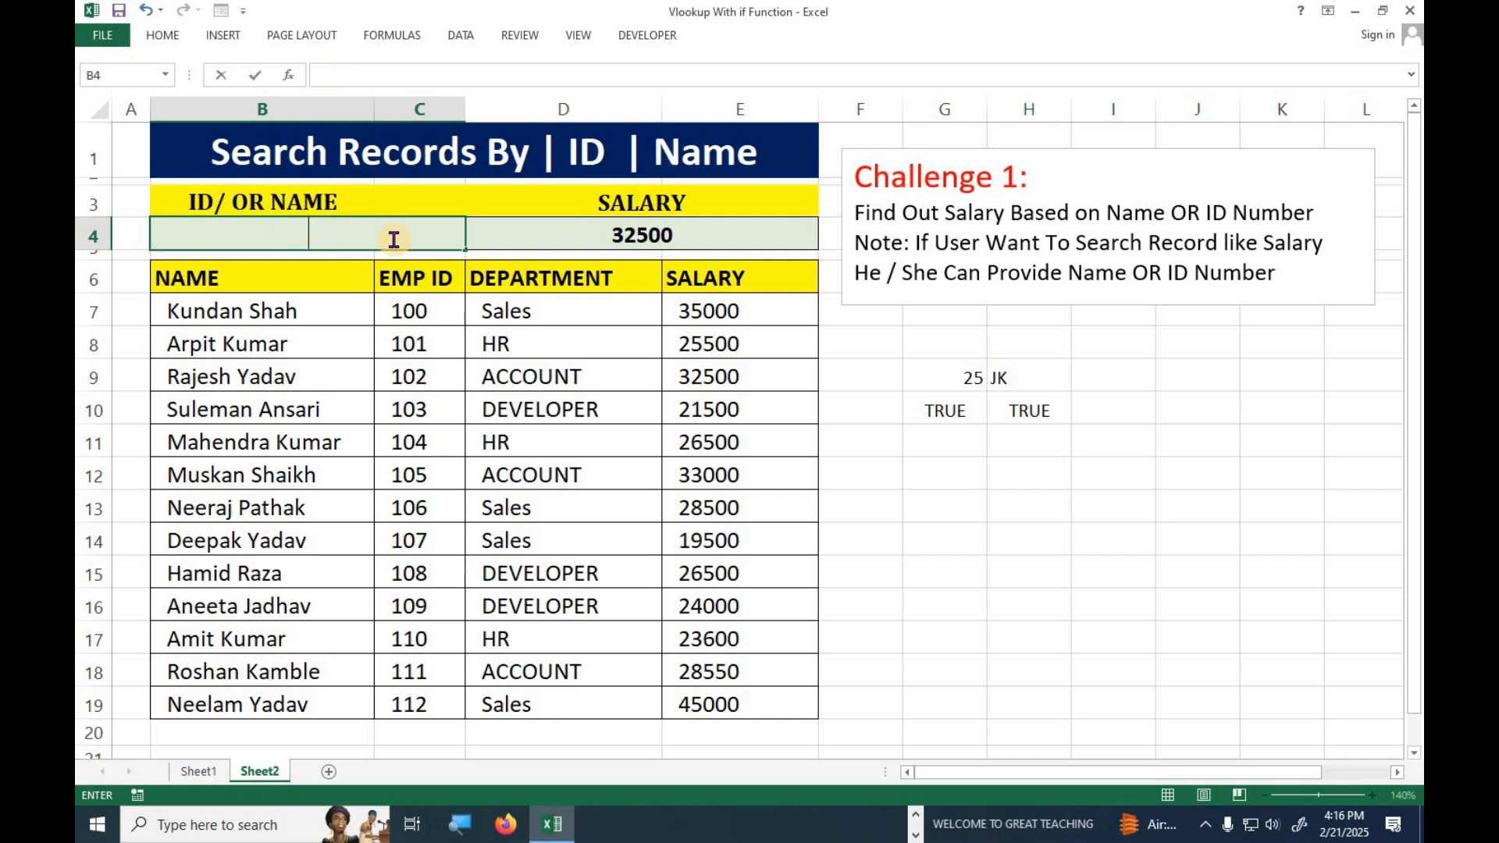
text(Hamid Raza)
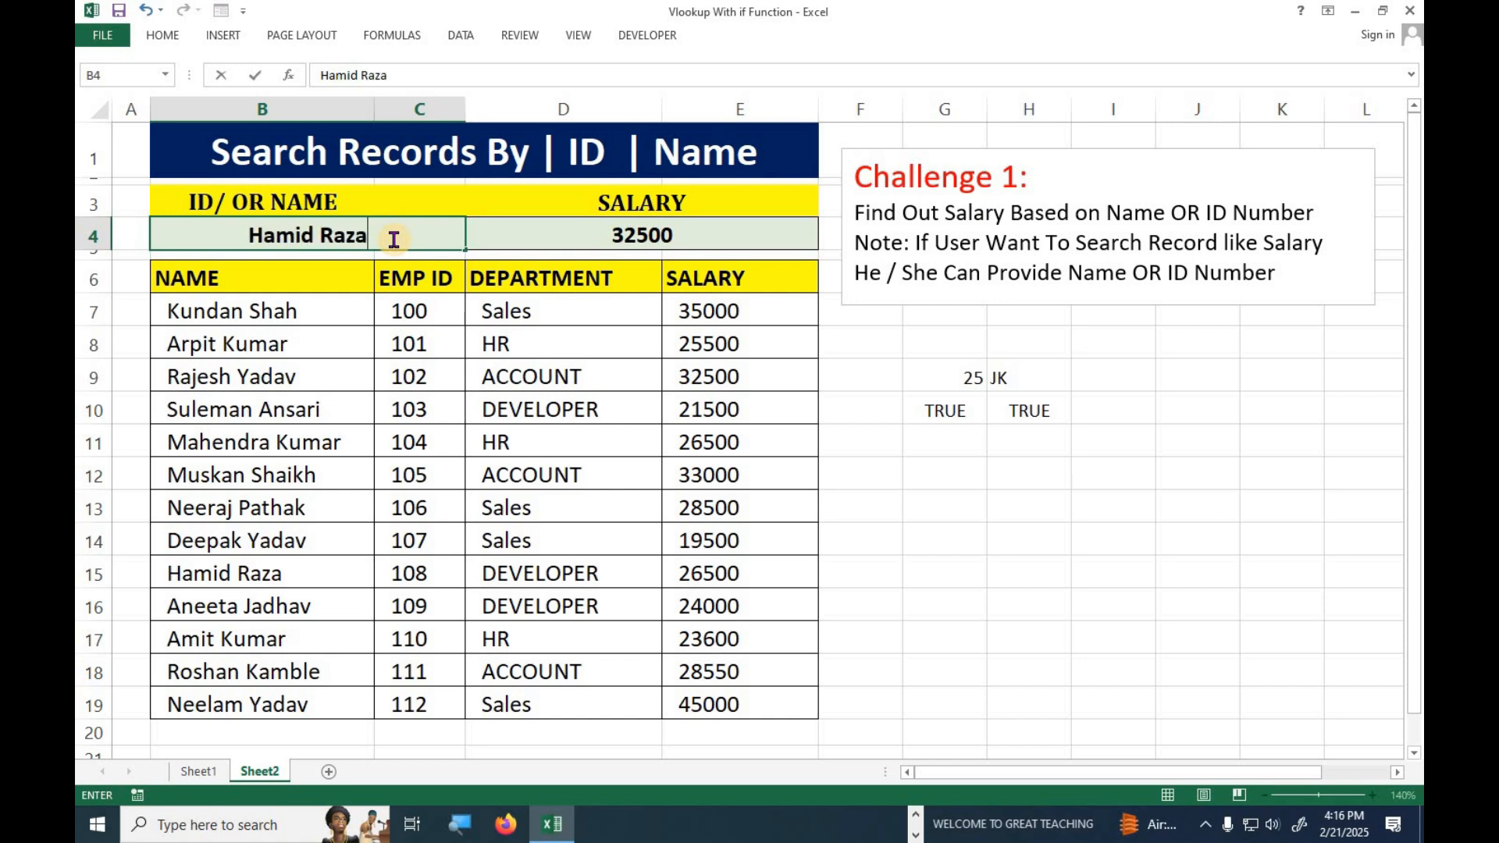
key(Return)
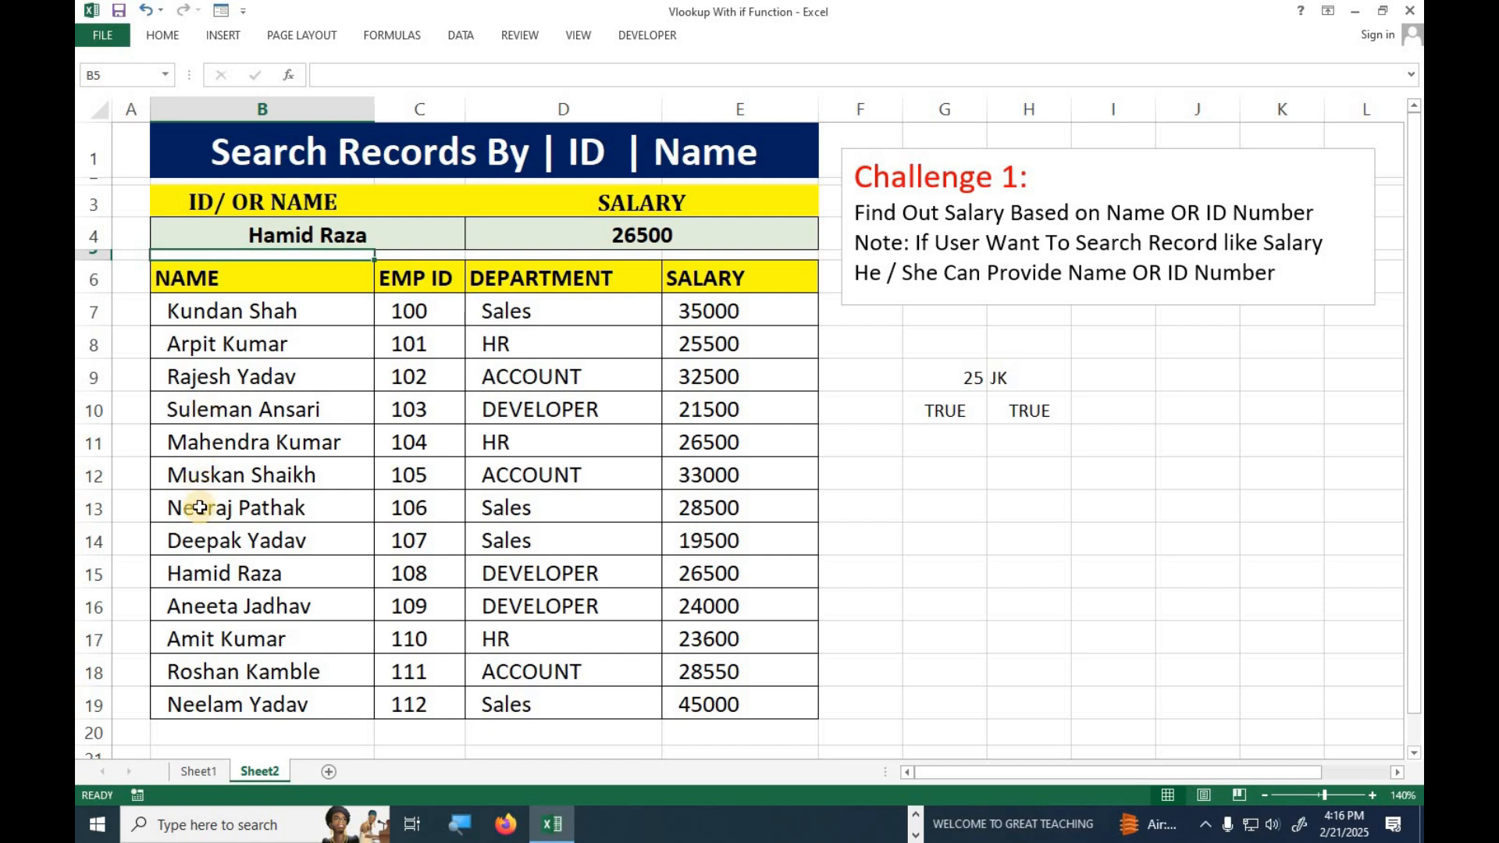
drag(323, 574, 732, 576)
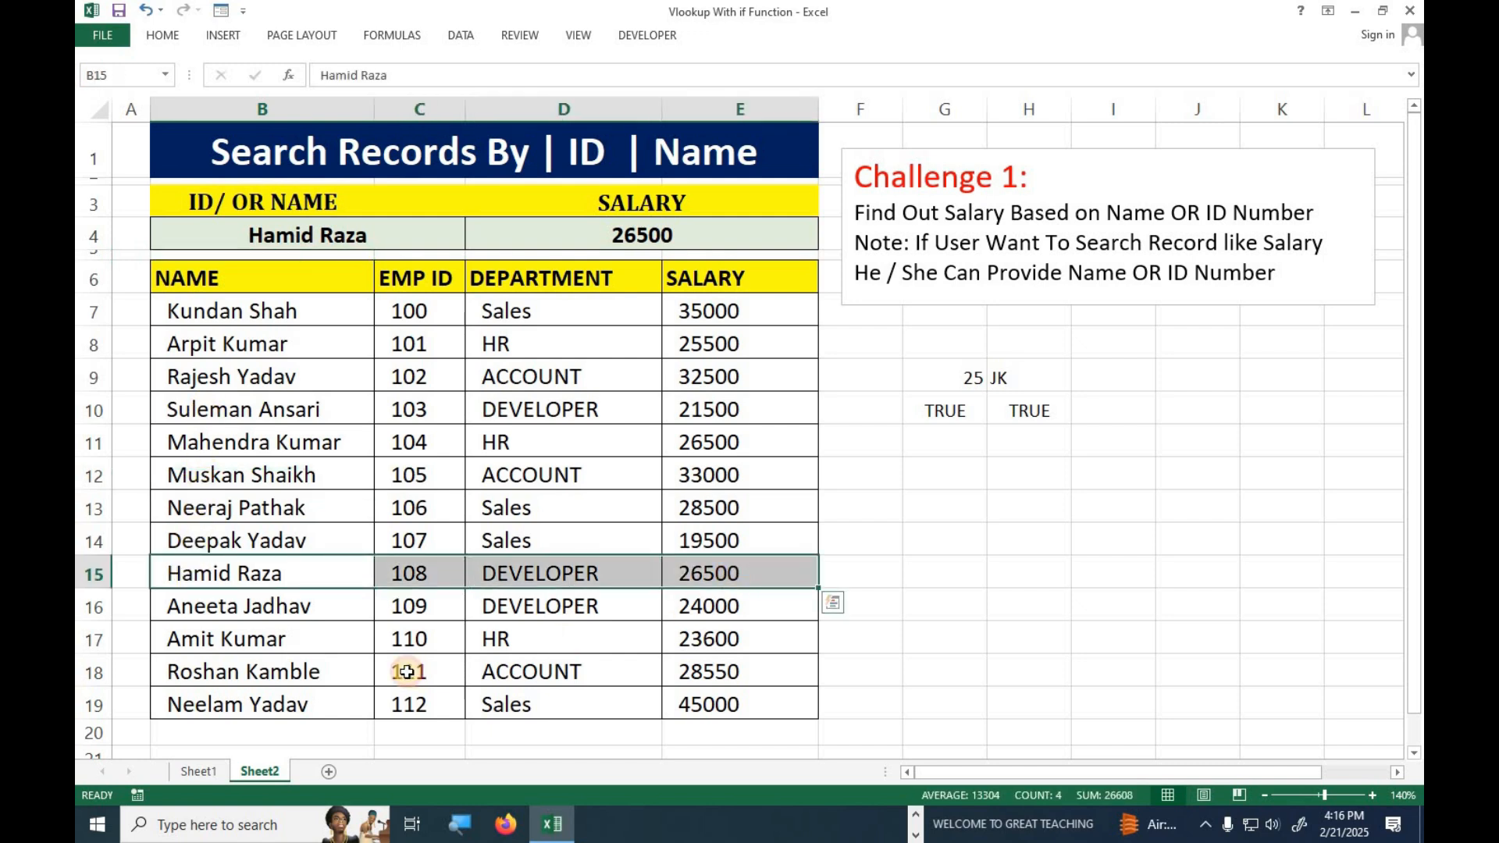
Test the search in B4 with the employee IDs from C15 and C9 in turn, and highlight the row 10 record.
click(367, 235)
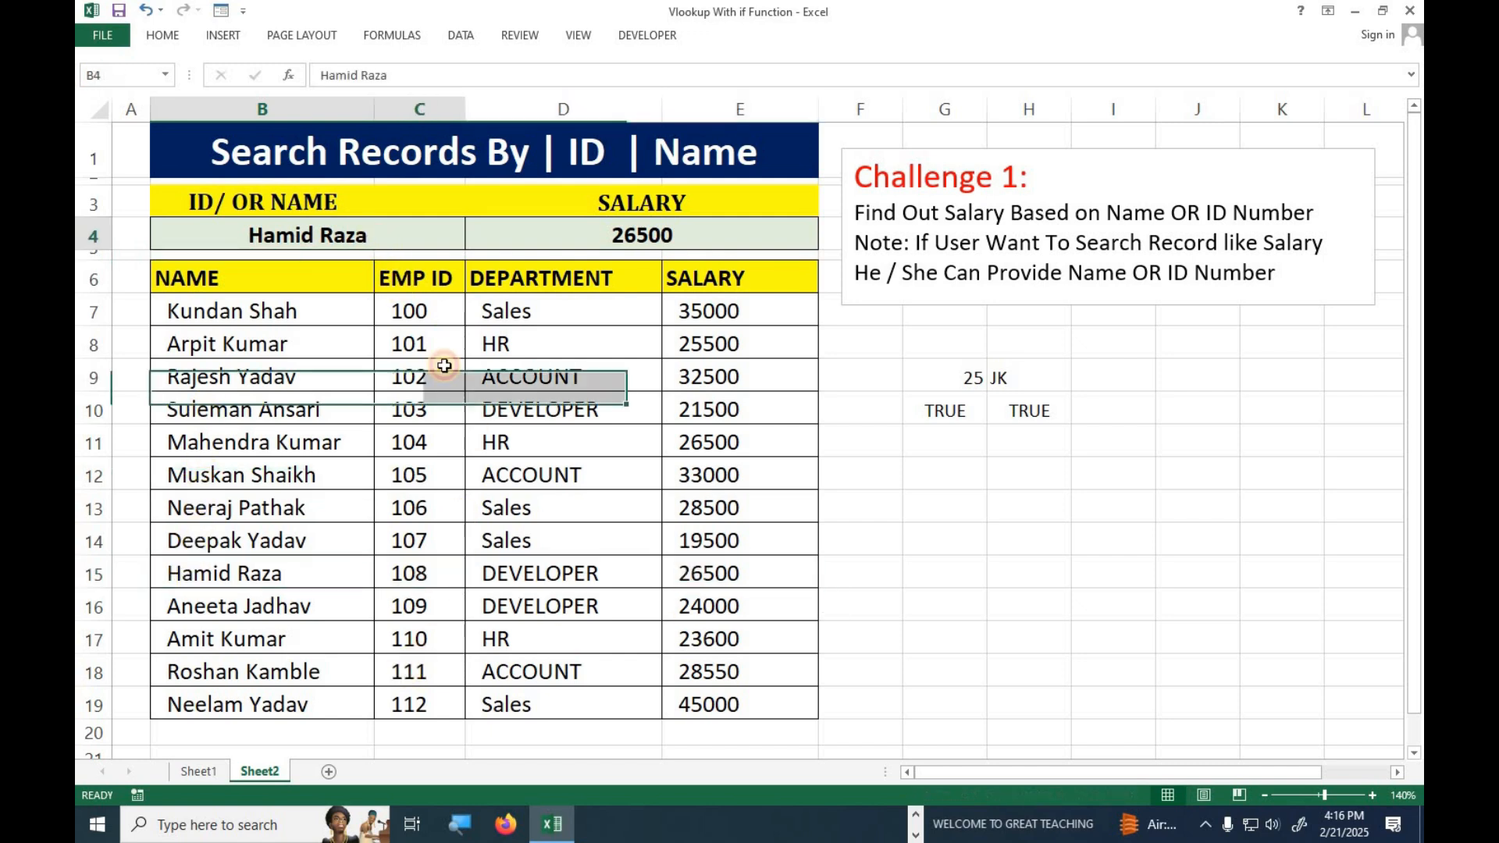
text(108)
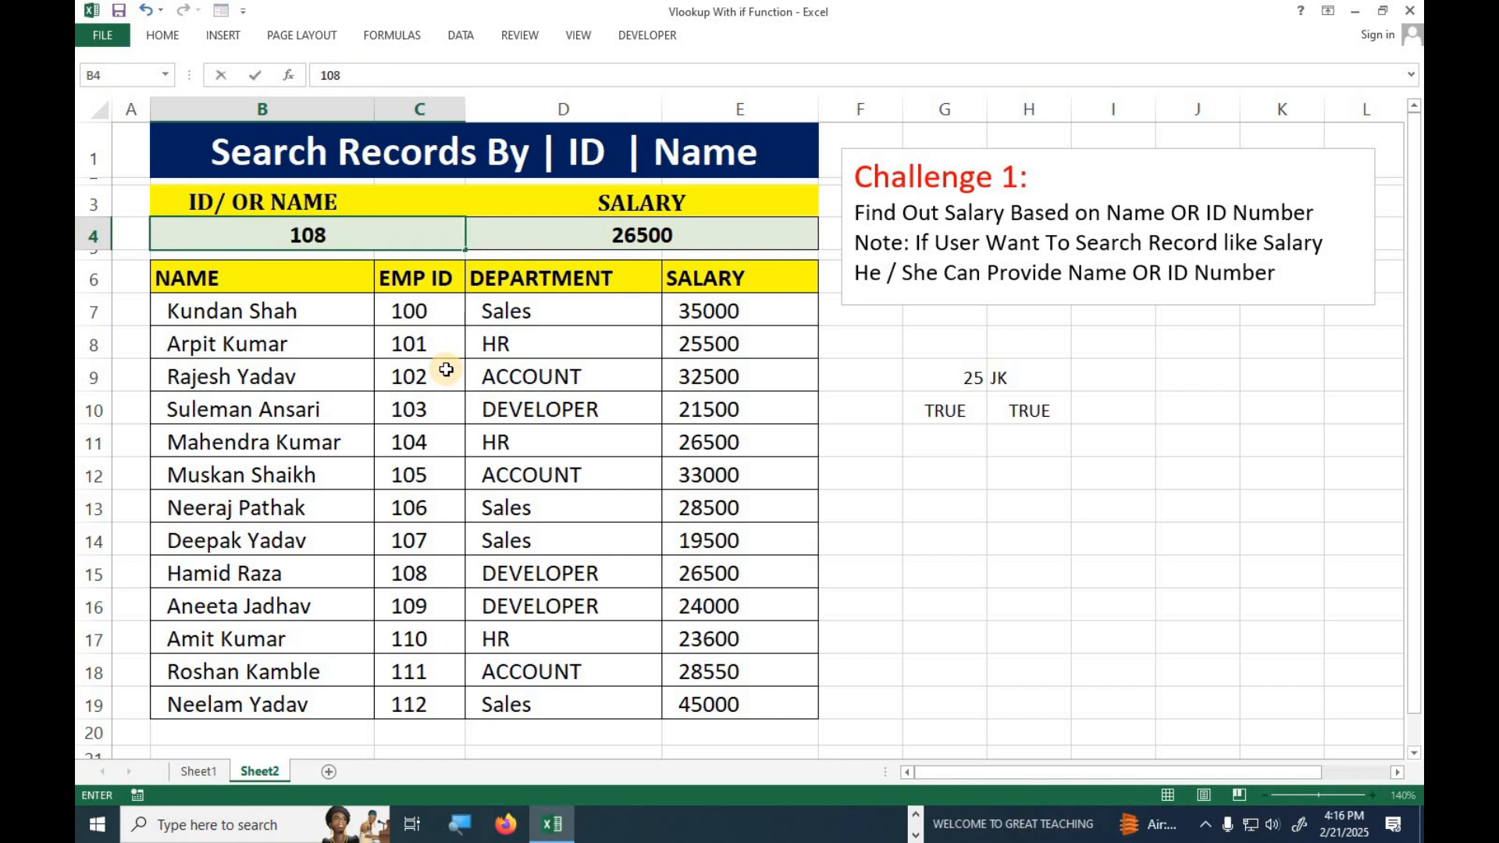
key(Return)
key(Up)
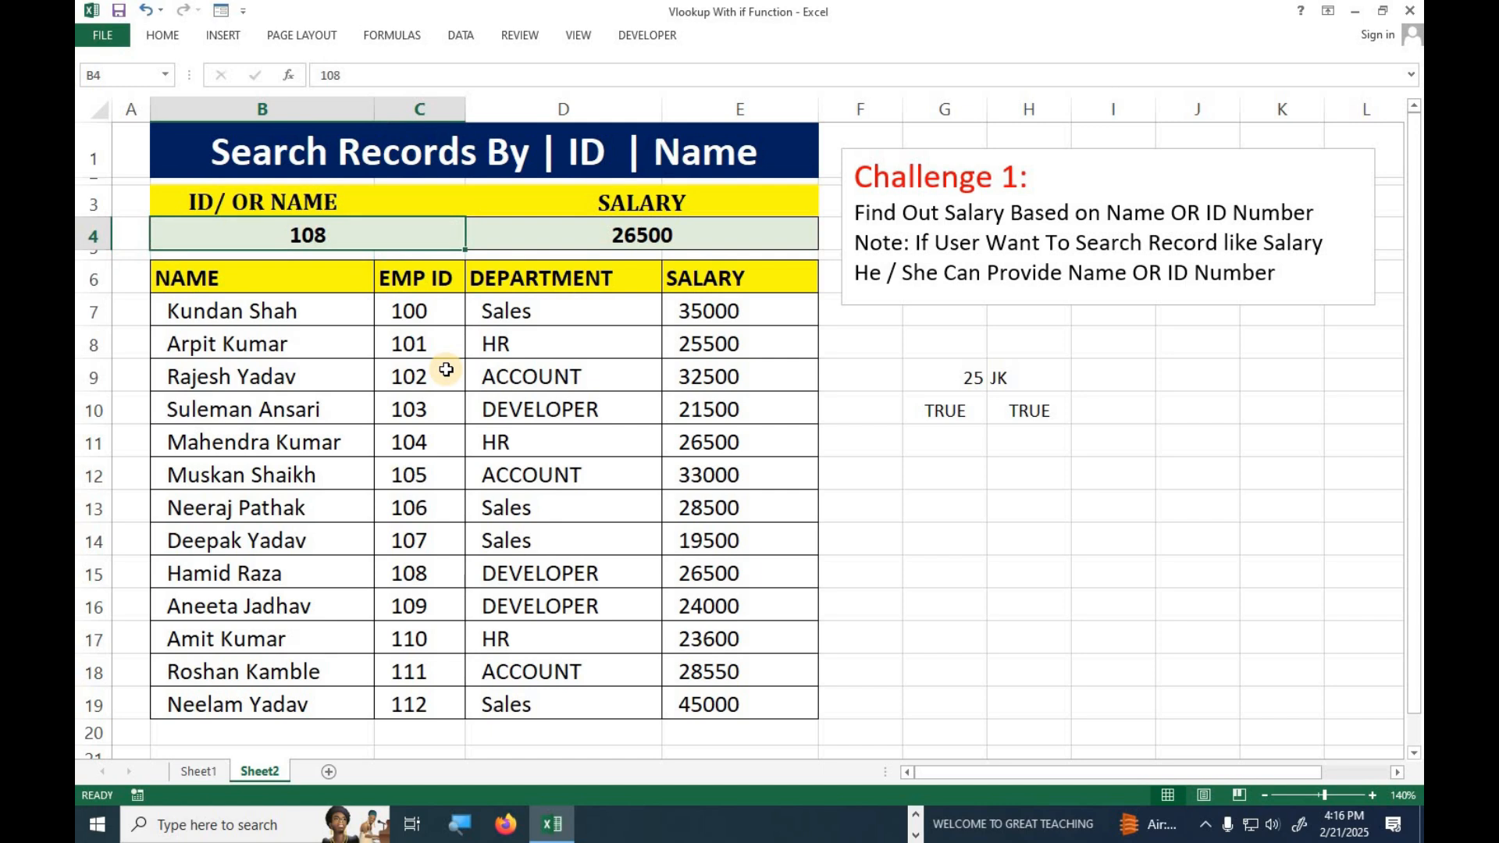
text(102)
key(Return)
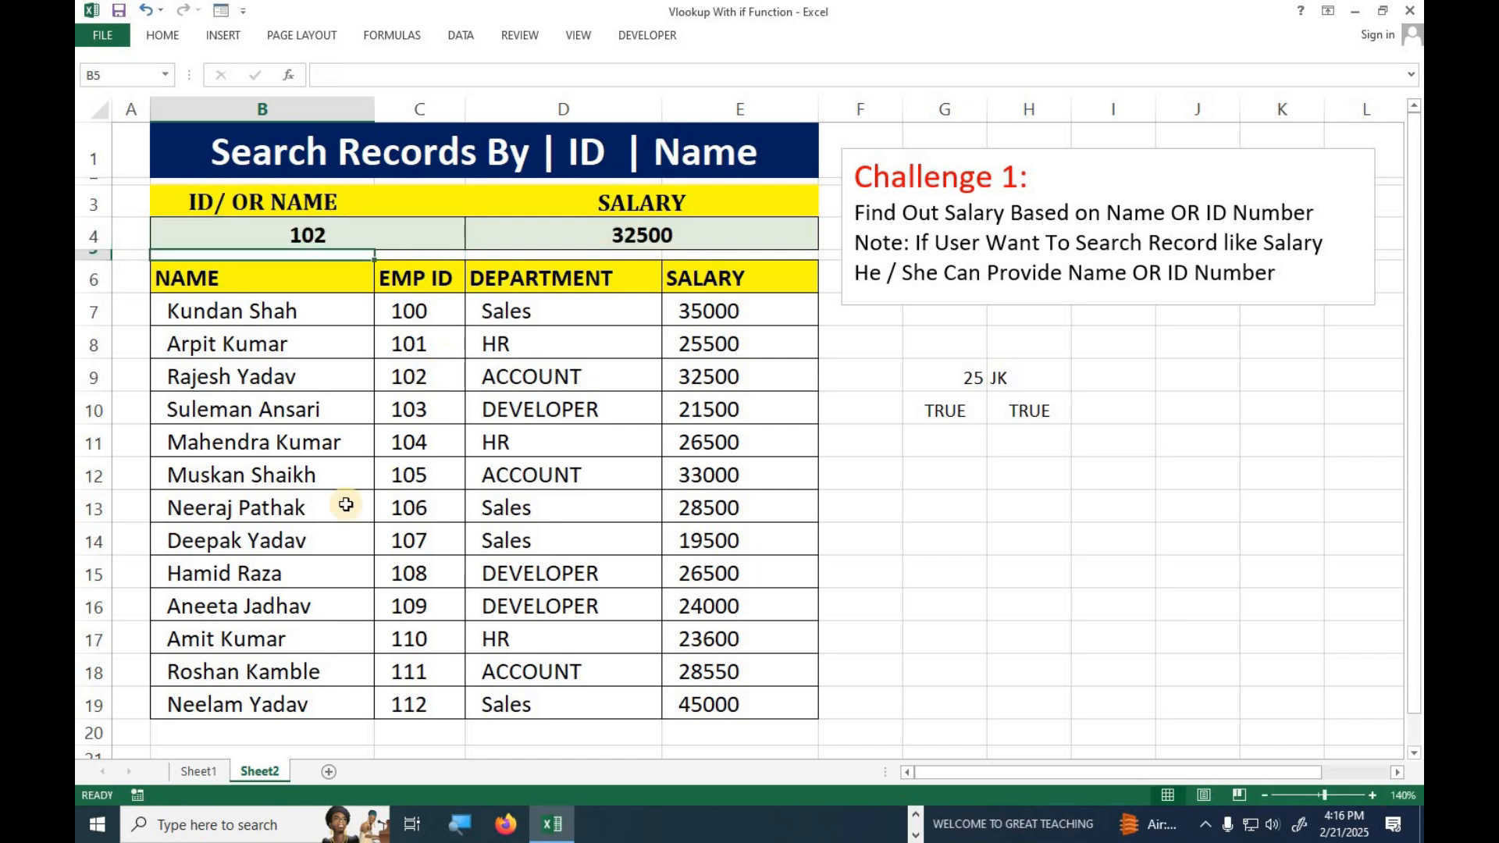
drag(266, 417, 754, 415)
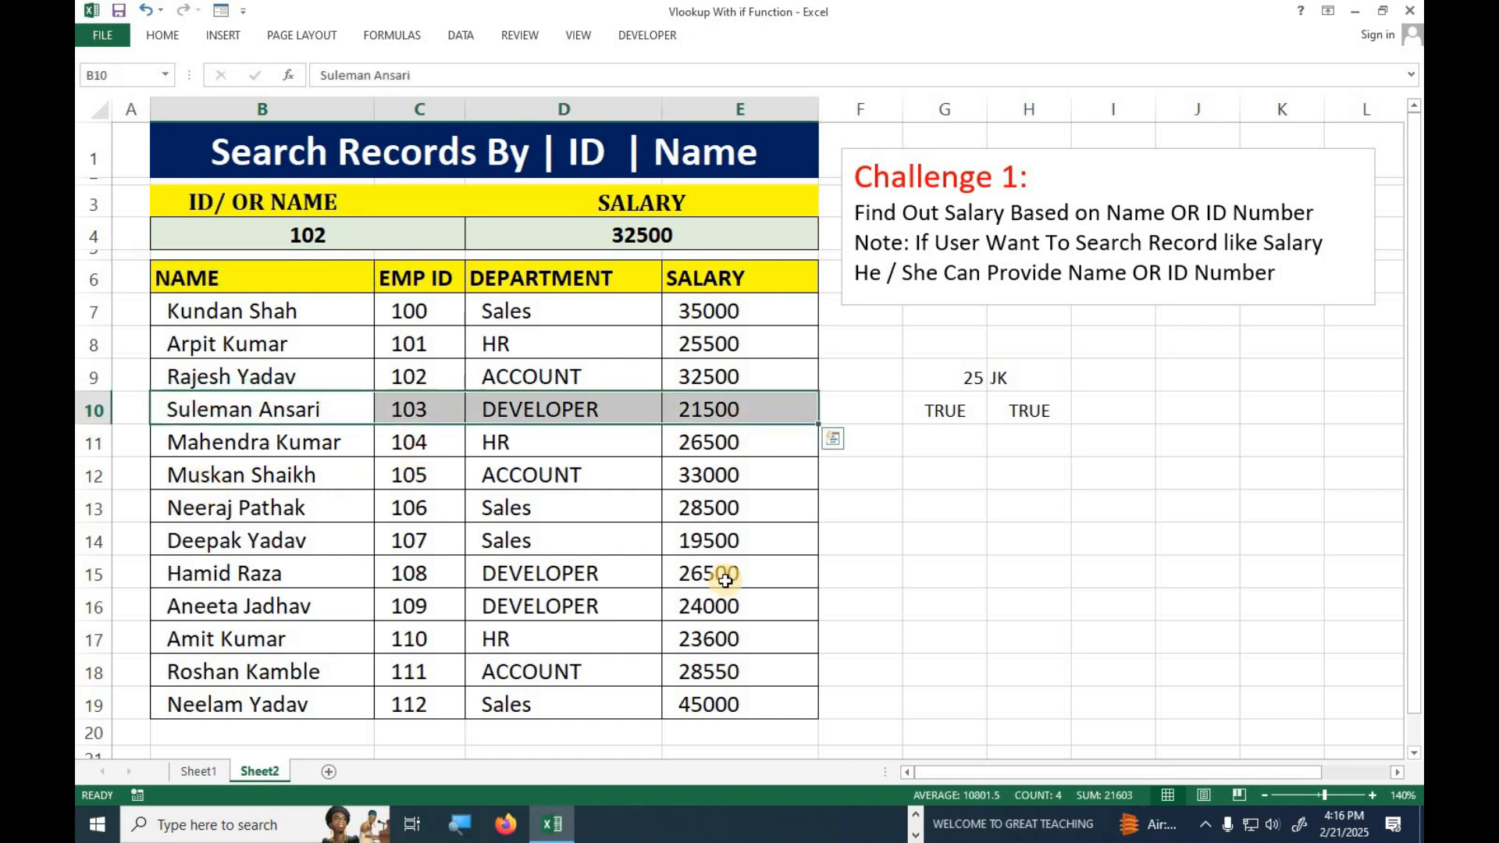
Clear B4, enter the employee's full name from B18 as the search value, and highlight the matching record in row 18.
click(354, 233)
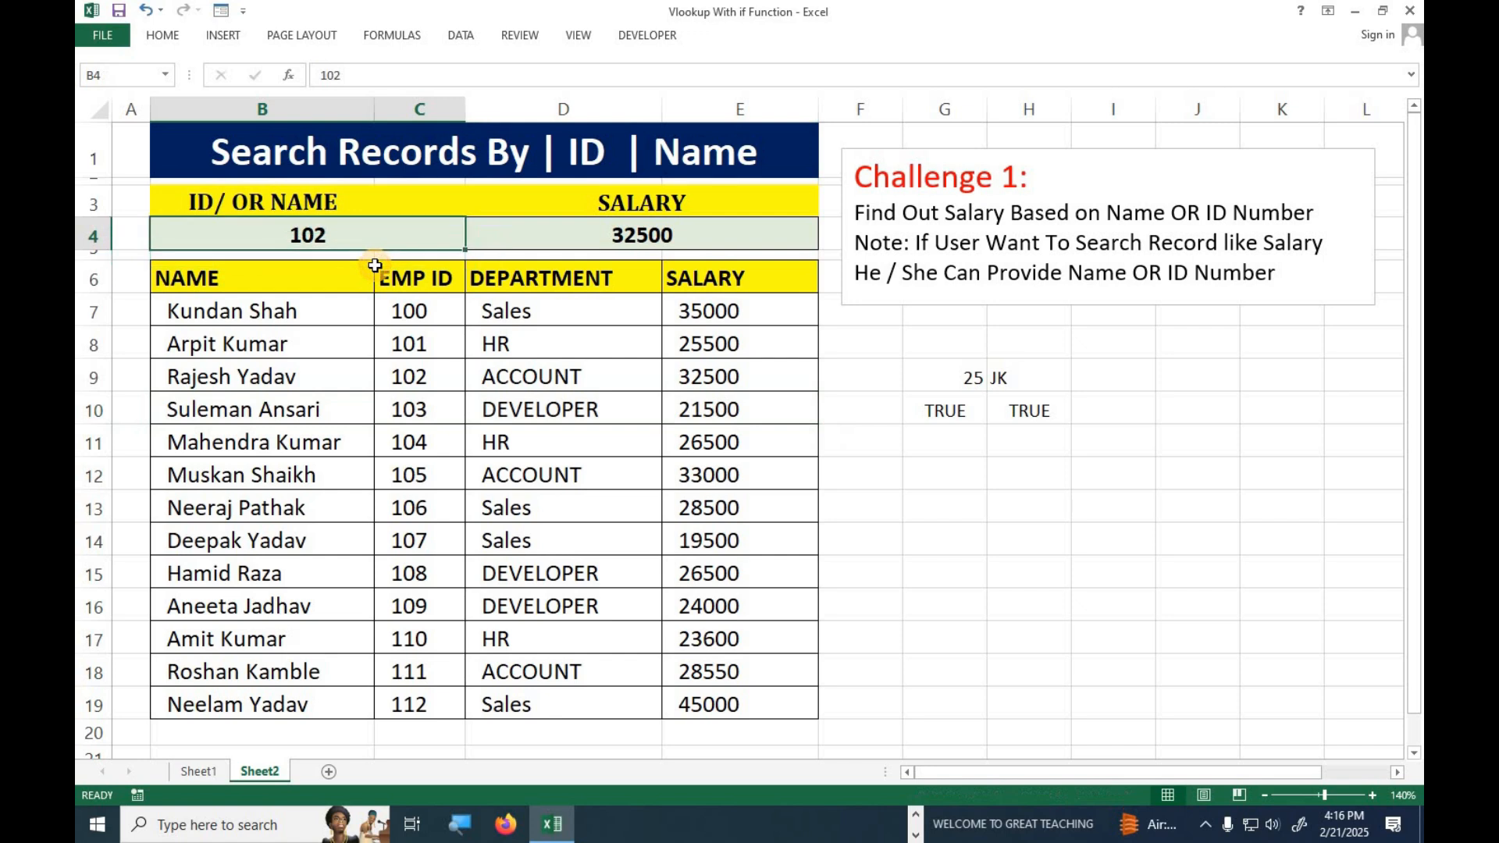
key(Delete)
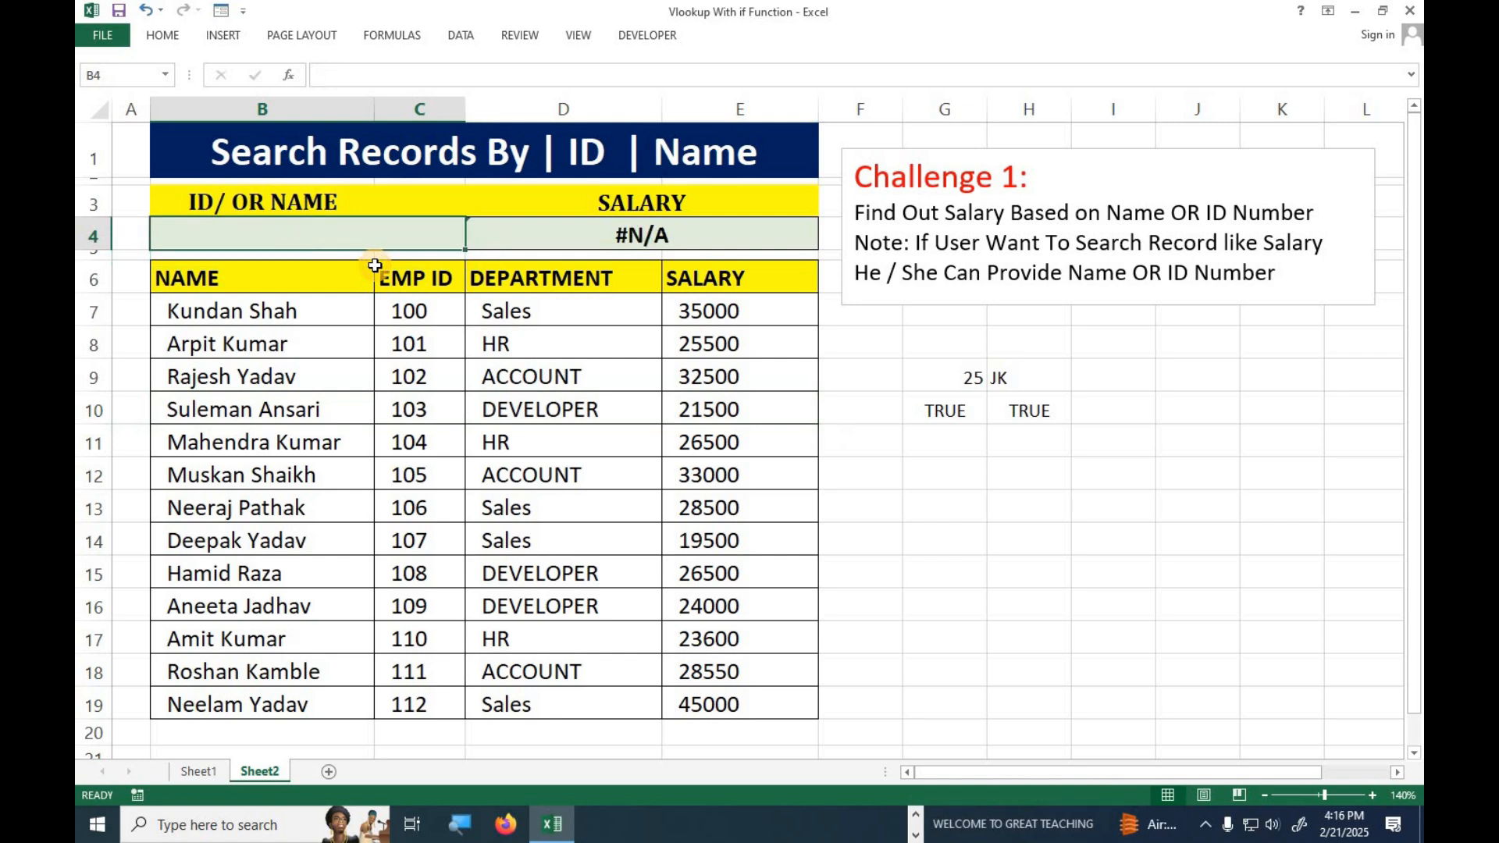
text(Roshan)
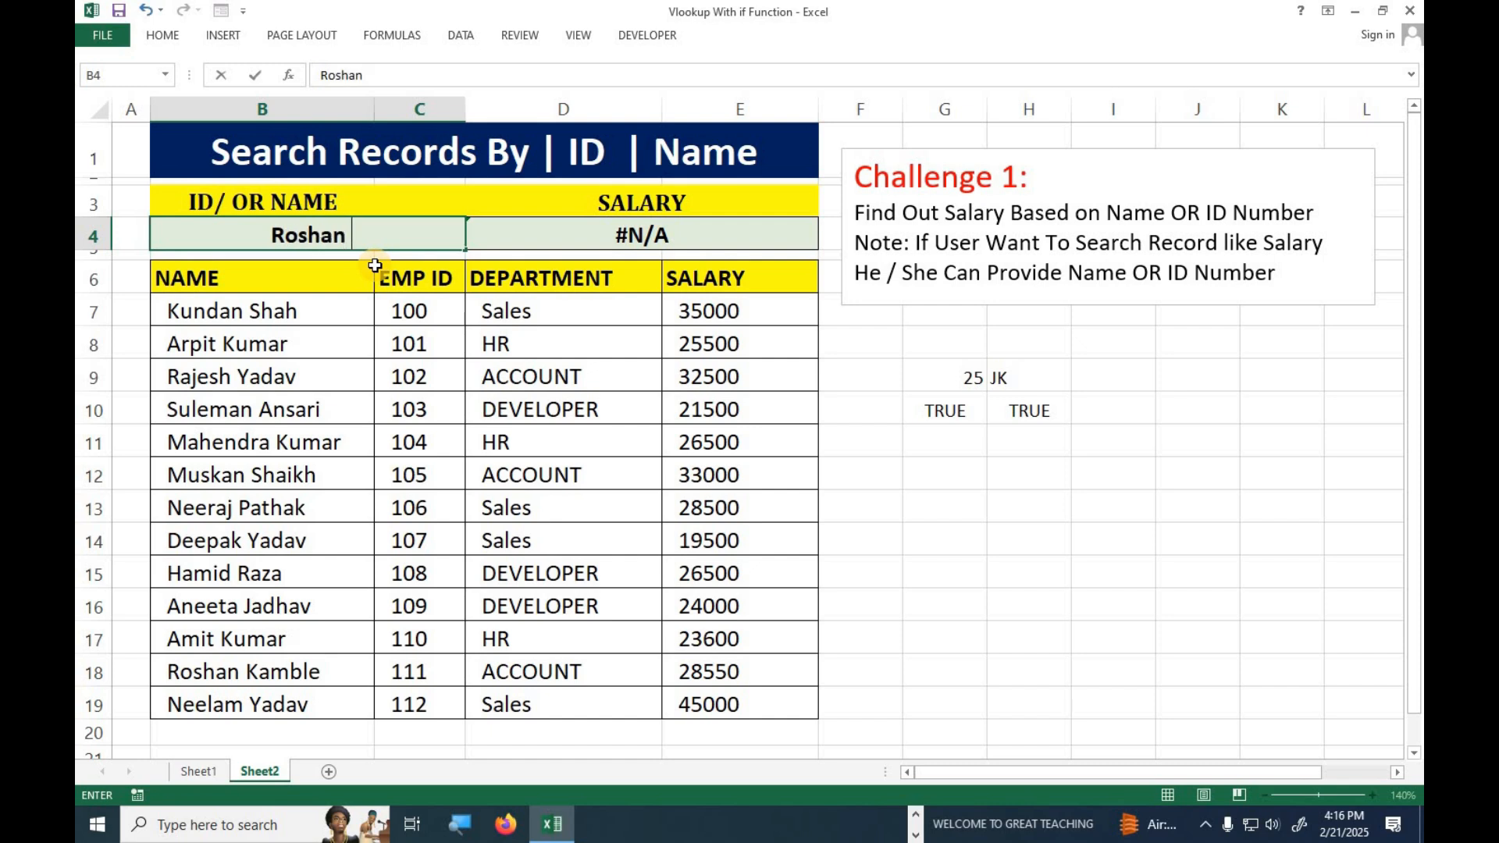
text( Kamble)
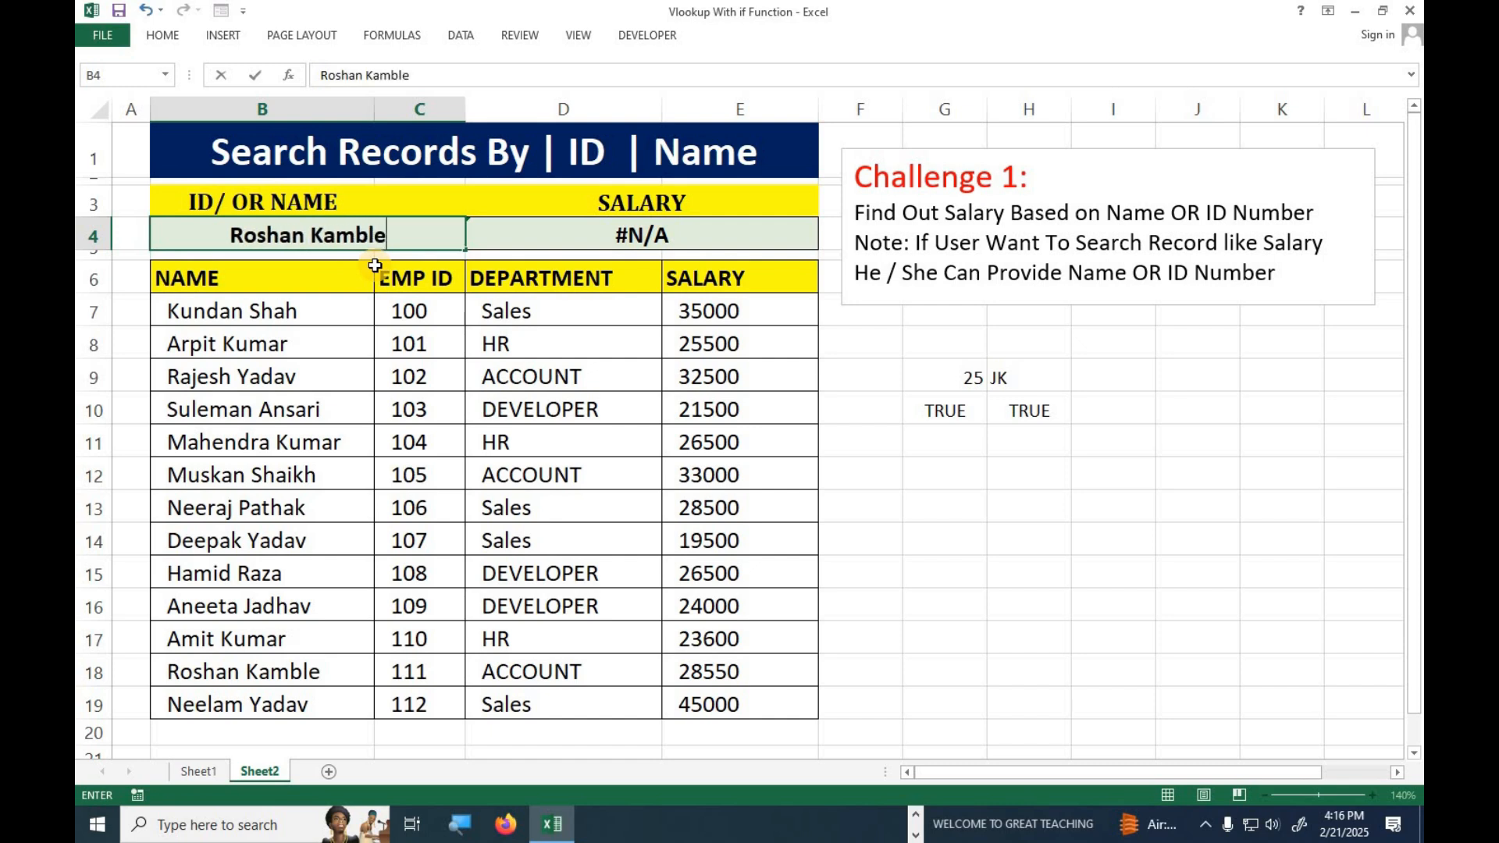
key(Return)
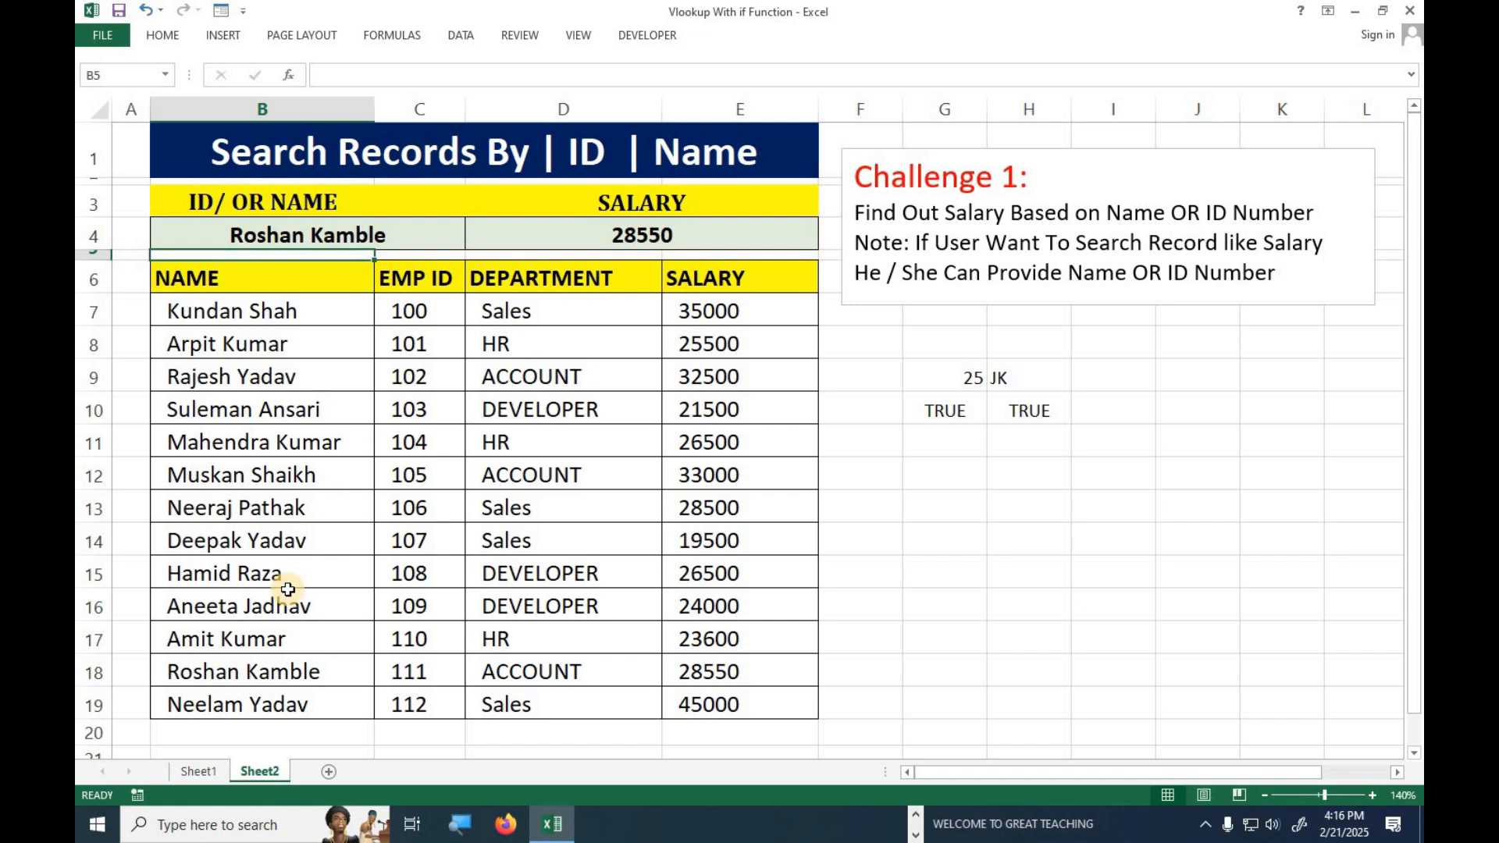
drag(353, 669, 738, 673)
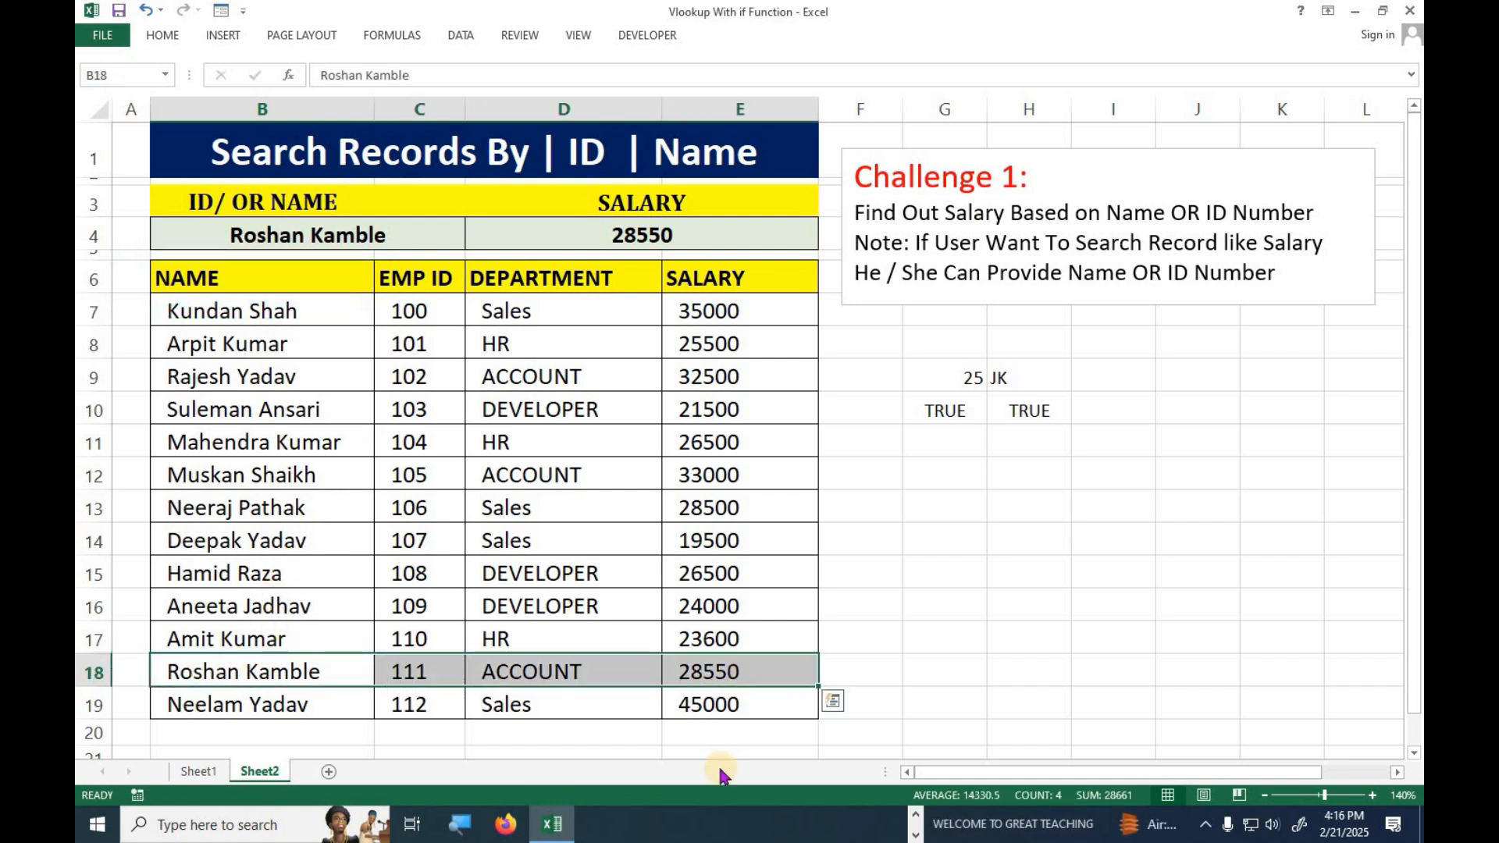